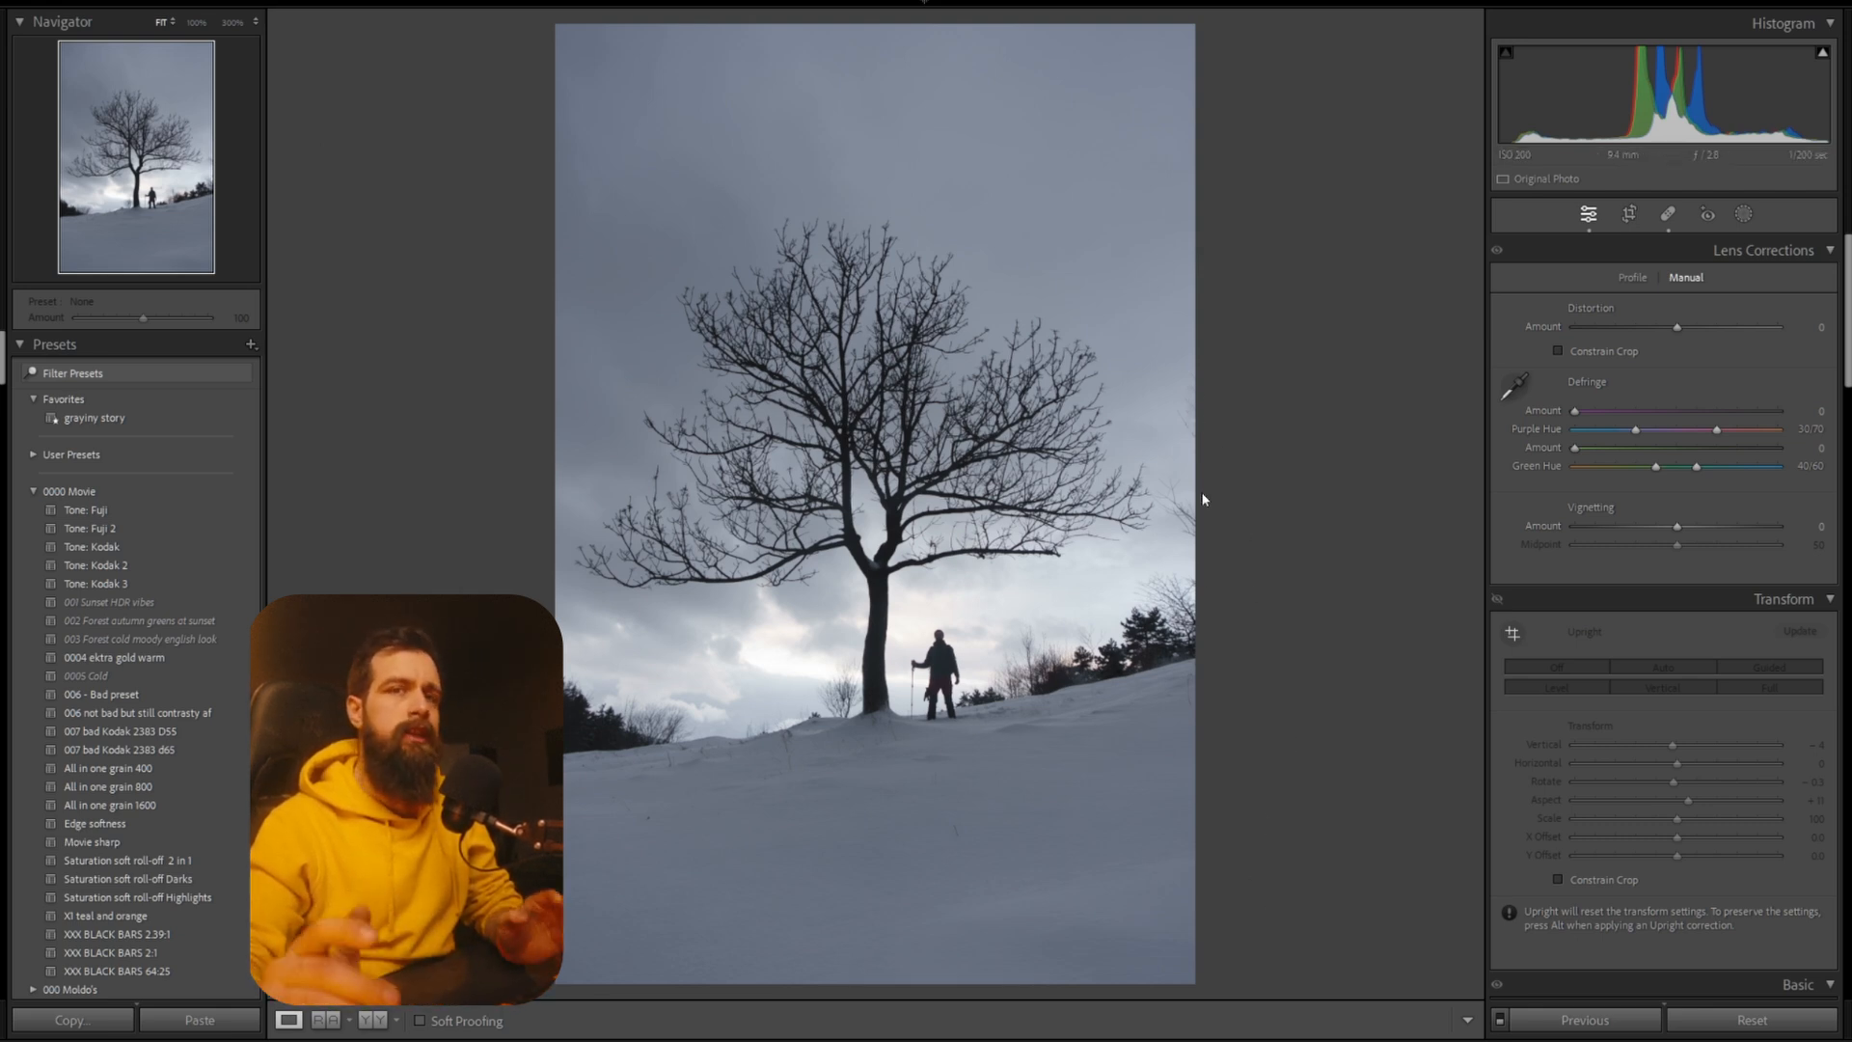
{"action": "left_click", "coordinate": [959, 827]}
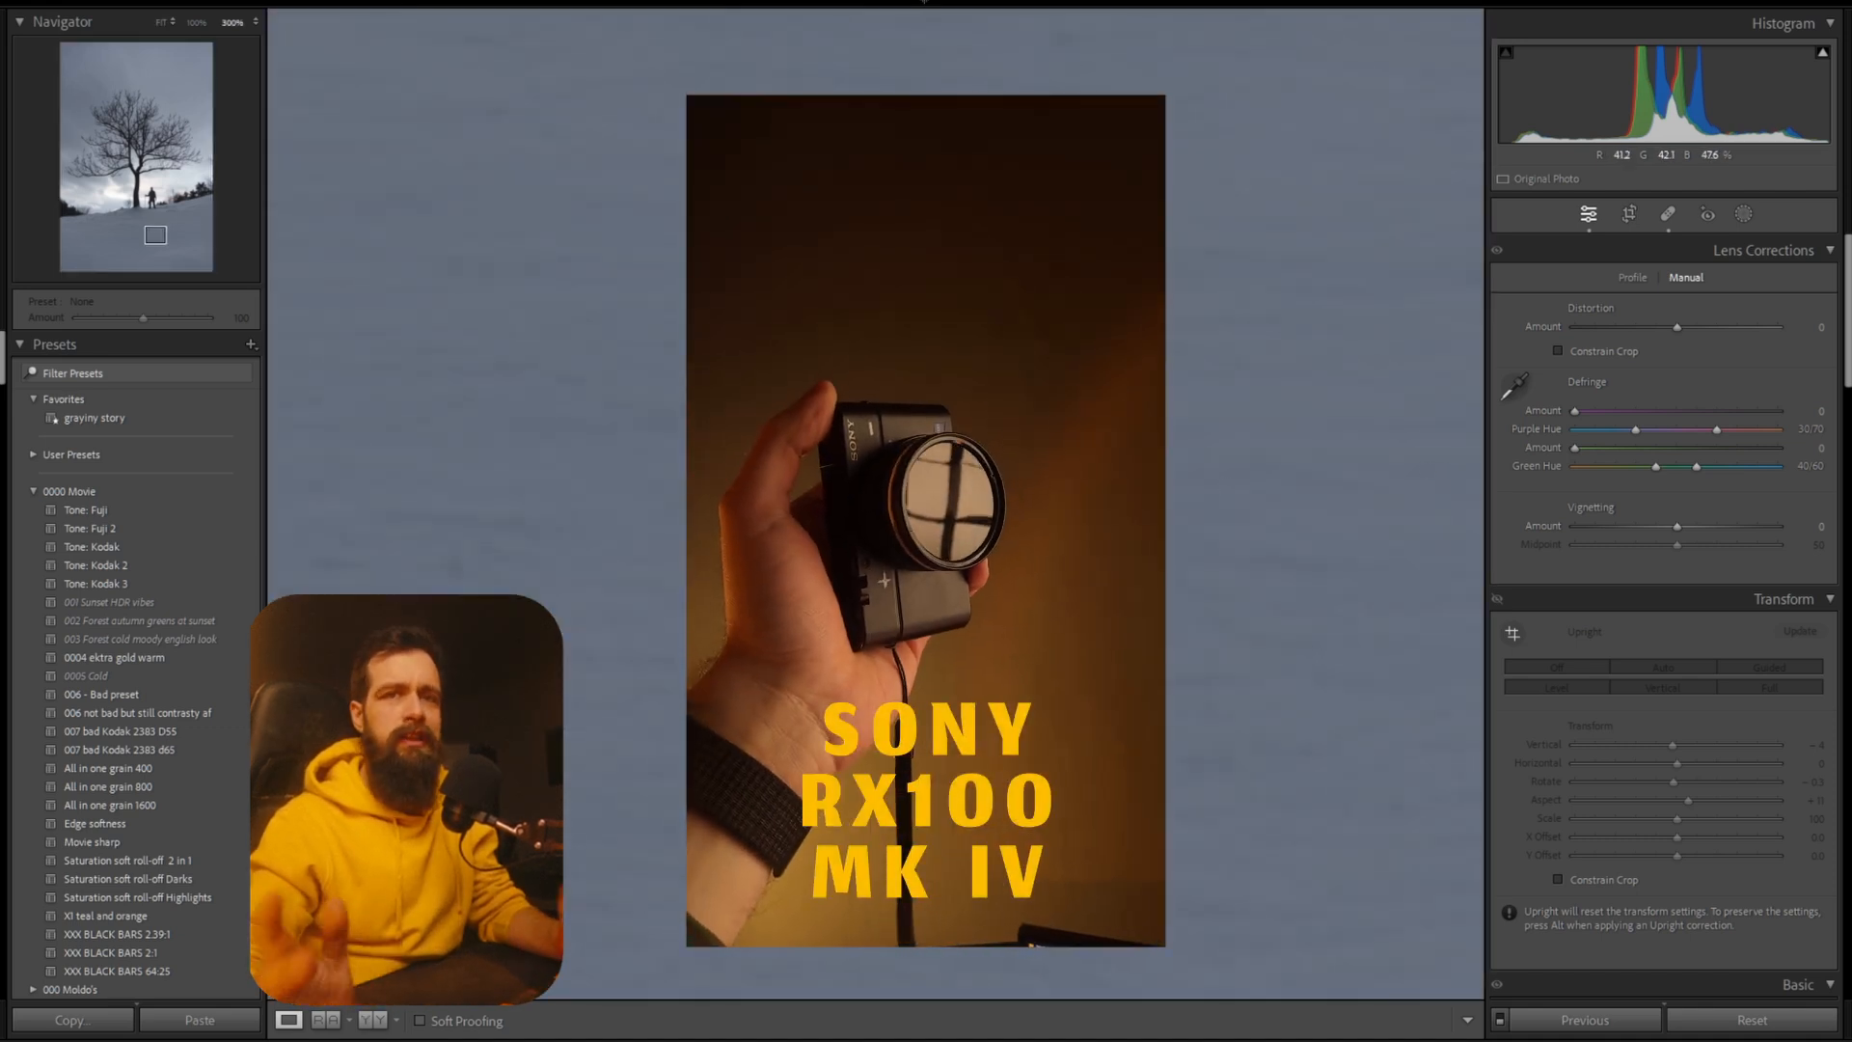
{"action": "left_click", "coordinate": [904, 628]}
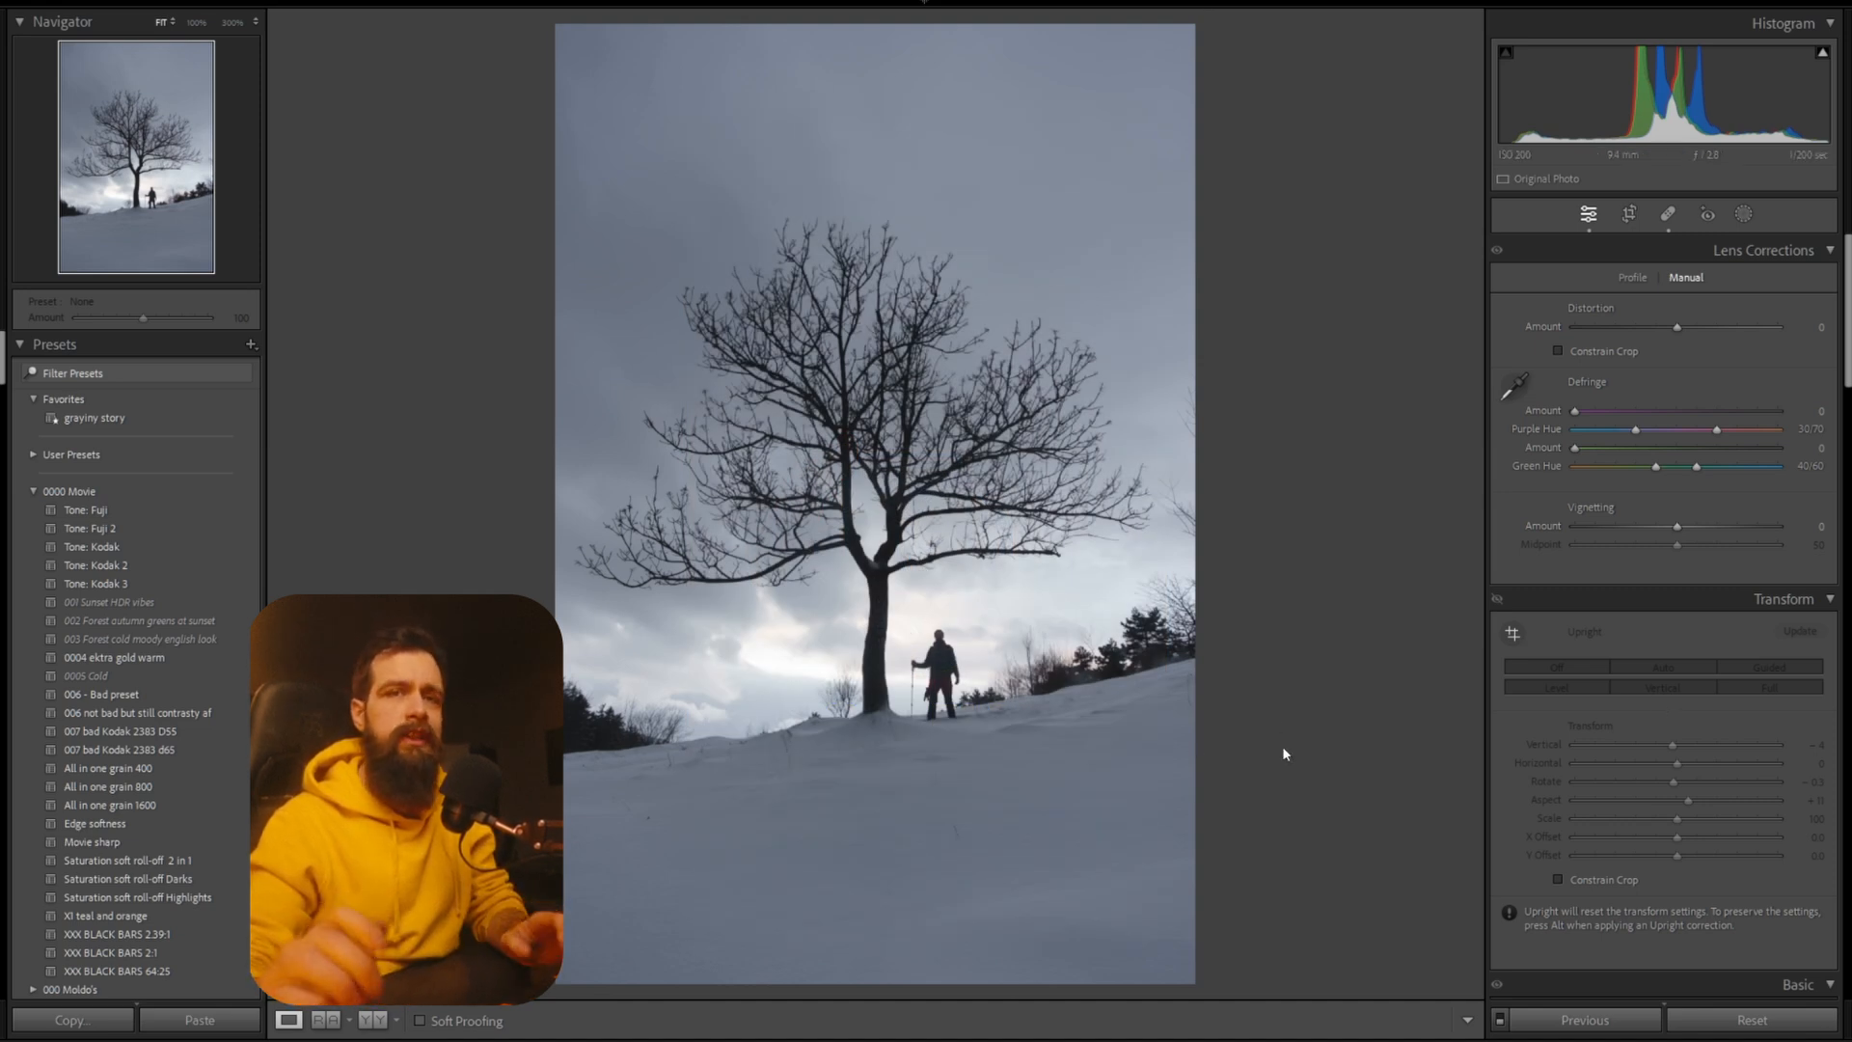
Clean up stray twigs and small spots around the tree with the content-aware Remove tool.
{"action": "left_click", "coordinate": [962, 832]}
{"action": "key", "text": "q"}
{"action": "left_click_drag", "start_coordinate": [760, 439], "coordinate": [806, 596]}
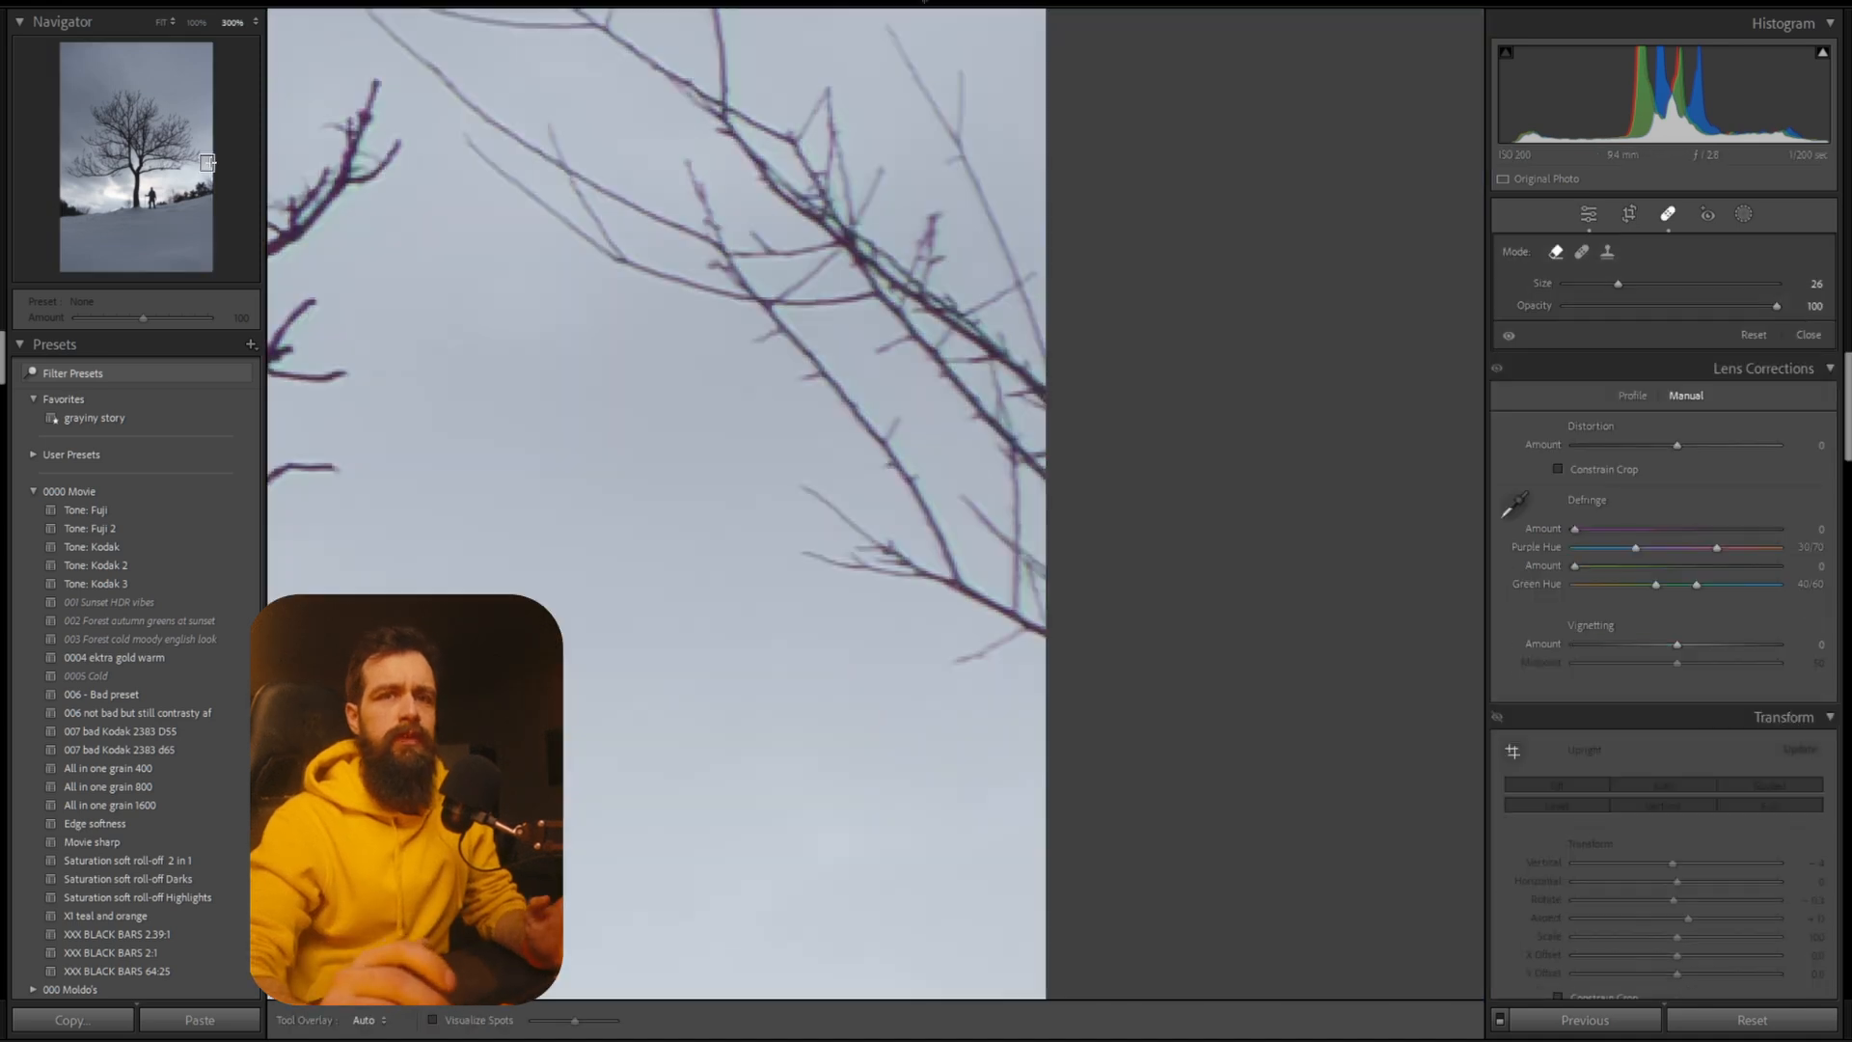
{"action": "key", "text": "ctrl+minus"}
{"action": "left_click_drag", "start_coordinate": [908, 559], "coordinate": [939, 319]}
{"action": "mouse_move", "coordinate": [762, 801]}
{"action": "left_mouse_down"}
{"action": "mouse_move", "coordinate": [777, 406]}
{"action": "mouse_move", "coordinate": [873, 507]}
{"action": "mouse_move", "coordinate": [958, 731]}
{"action": "left_mouse_up"}
{"action": "left_click_drag", "start_coordinate": [759, 884], "coordinate": [1054, 314]}
{"action": "left_click_drag", "start_coordinate": [434, 675], "coordinate": [1351, 309]}
{"action": "left_click_drag", "start_coordinate": [434, 675], "coordinate": [1351, 309]}
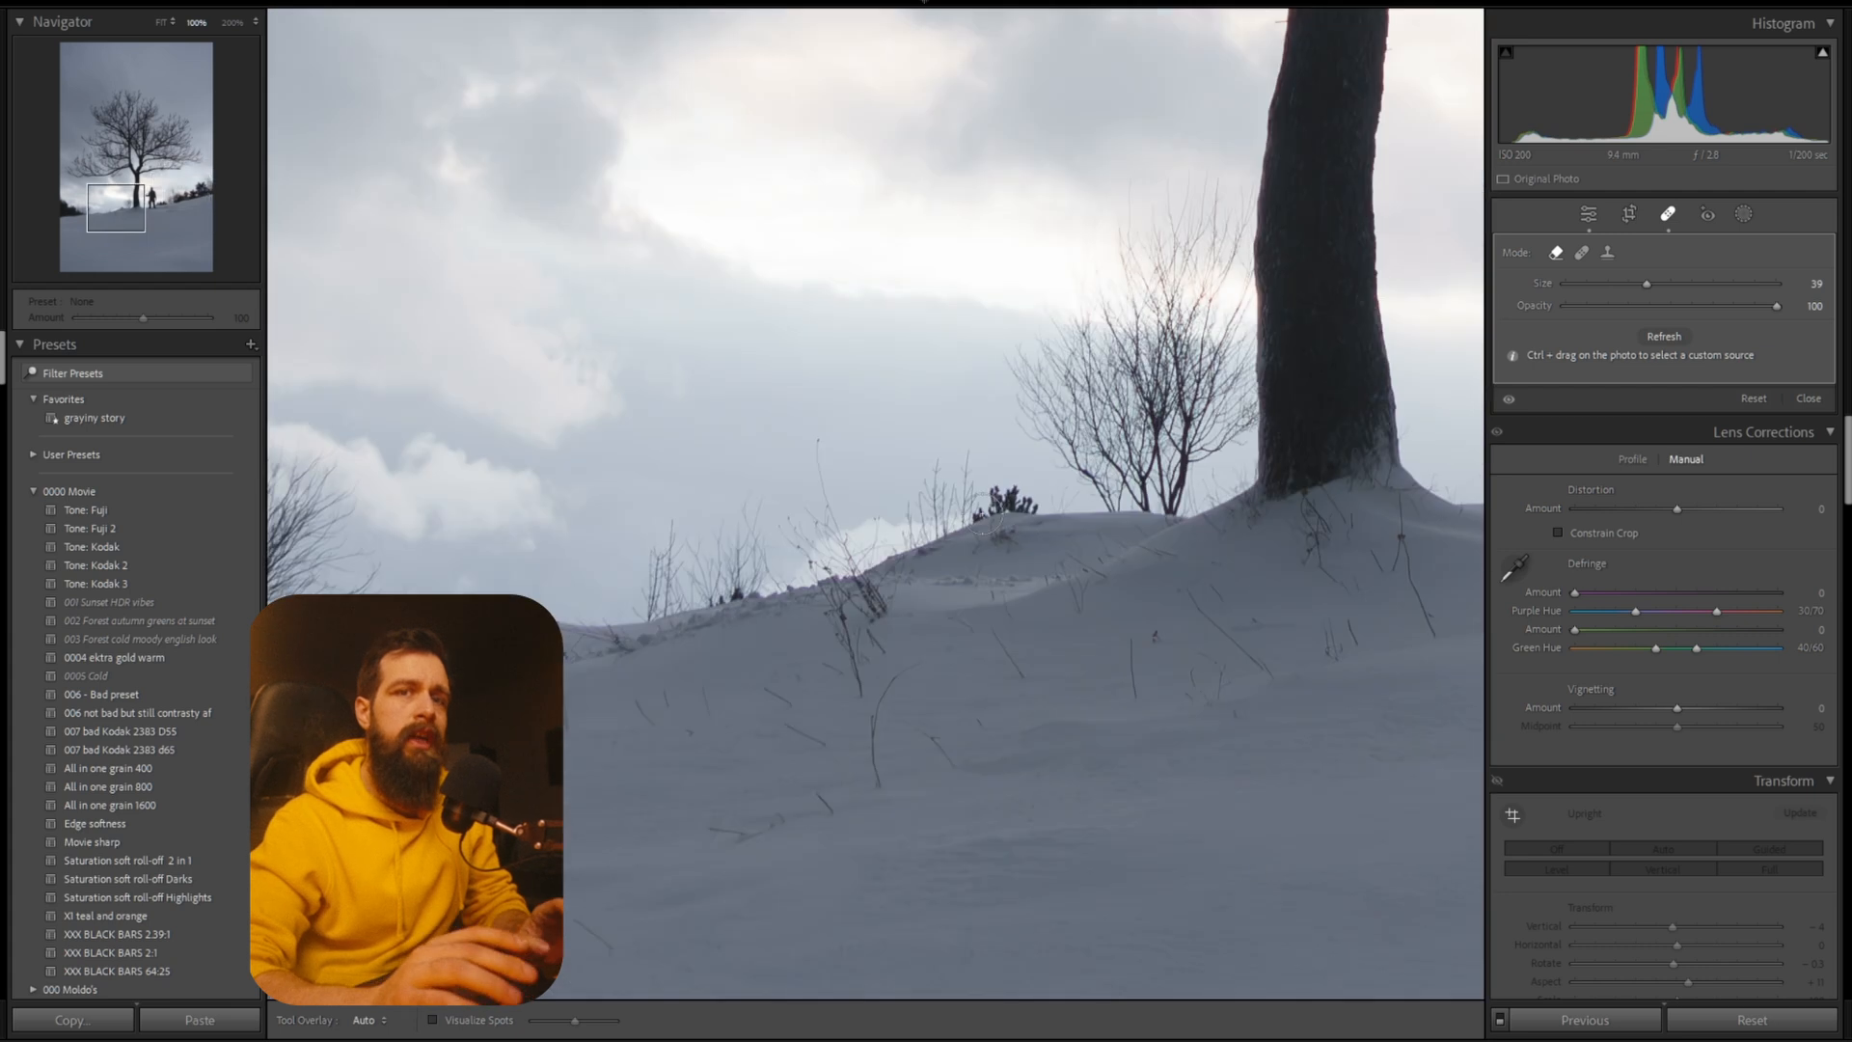
Remove the small dark shrub on the hill crest and the distracting spots in the snow on the trunk's left side.
{"action": "left_click_drag", "start_coordinate": [975, 502], "coordinate": [1040, 516]}
{"action": "left_click_drag", "start_coordinate": [463, 637], "coordinate": [1351, 304]}
{"action": "left_click_drag", "start_coordinate": [705, 555], "coordinate": [712, 585]}
{"action": "left_click_drag", "start_coordinate": [731, 563], "coordinate": [791, 625]}
{"action": "left_click", "coordinate": [889, 664]}
{"action": "left_click", "coordinate": [1130, 604]}
{"action": "left_click_drag", "start_coordinate": [1085, 521], "coordinate": [1111, 553]}
{"action": "left_click_drag", "start_coordinate": [994, 320], "coordinate": [1023, 410]}
{"action": "left_click_drag", "start_coordinate": [1236, 509], "coordinate": [823, 567]}
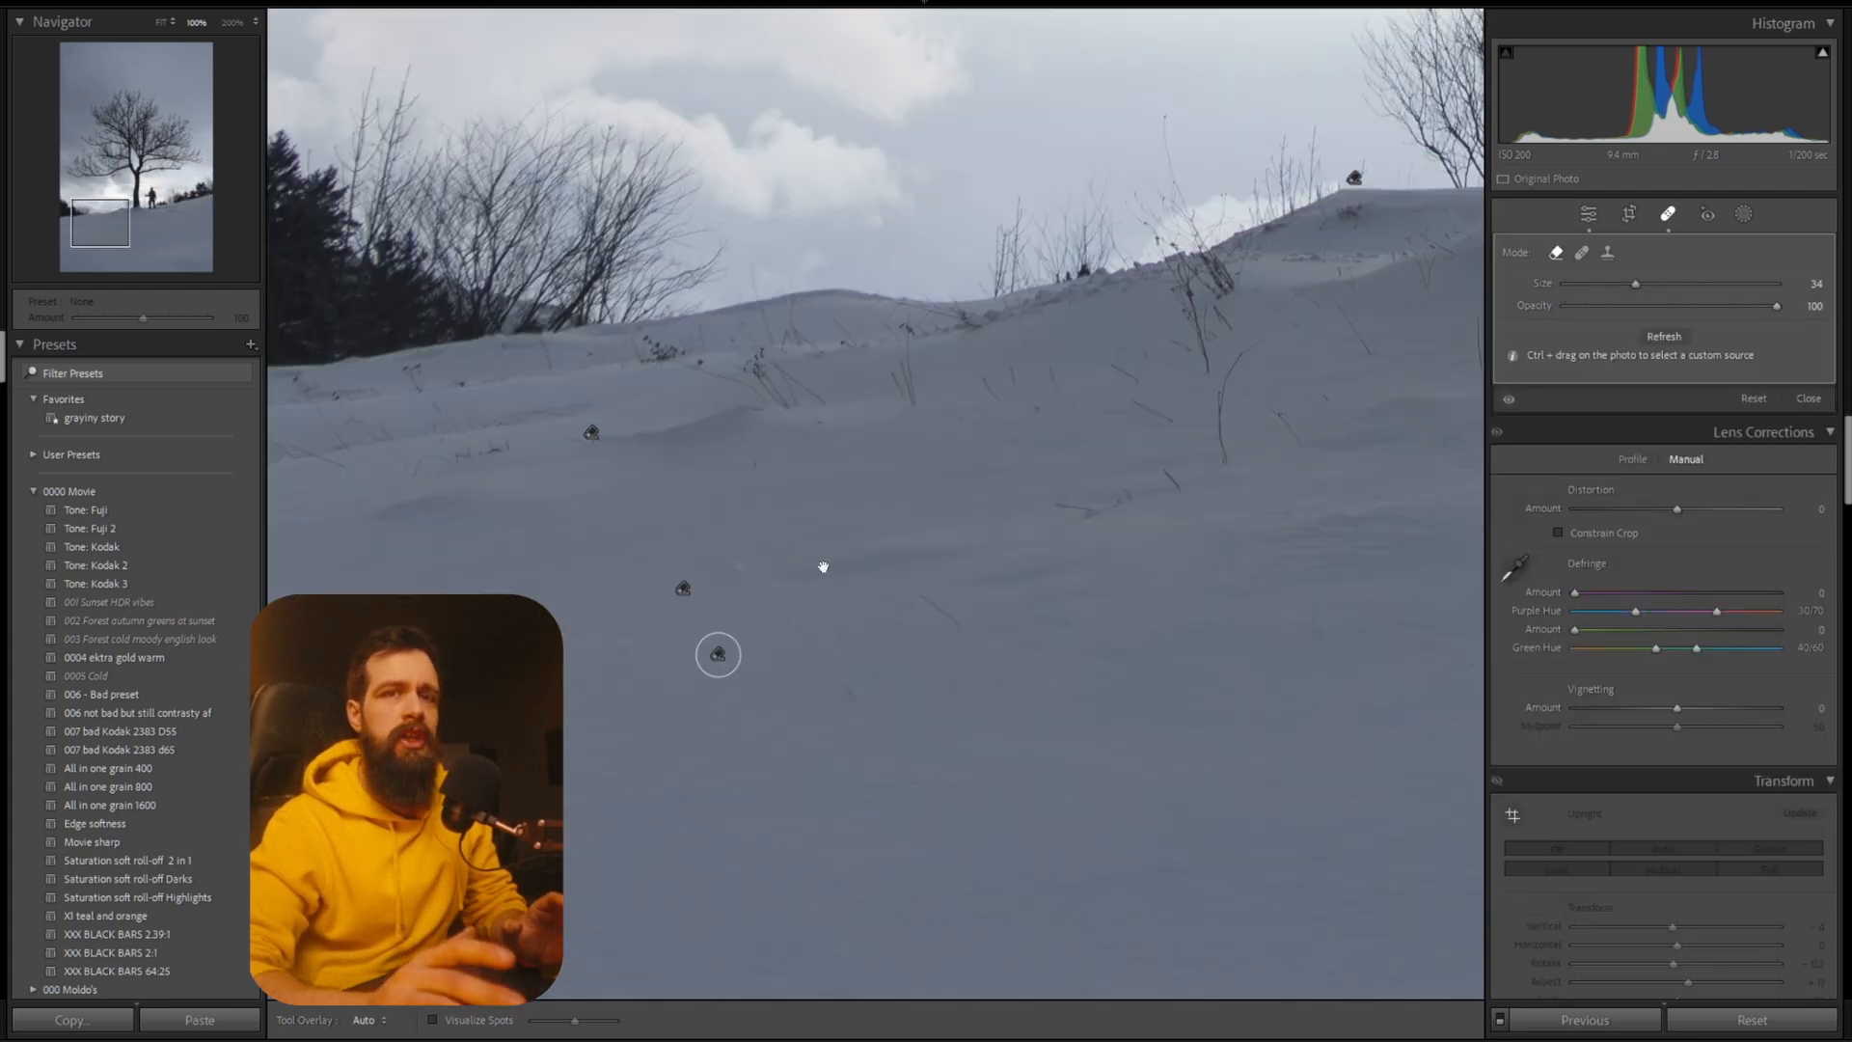
{"action": "left_click_drag", "start_coordinate": [972, 522], "coordinate": [957, 554]}
Remove the distracting specks and grass from the snowy slope below the pine trees beside the hiker.
{"action": "left_click_drag", "start_coordinate": [730, 251], "coordinate": [743, 348]}
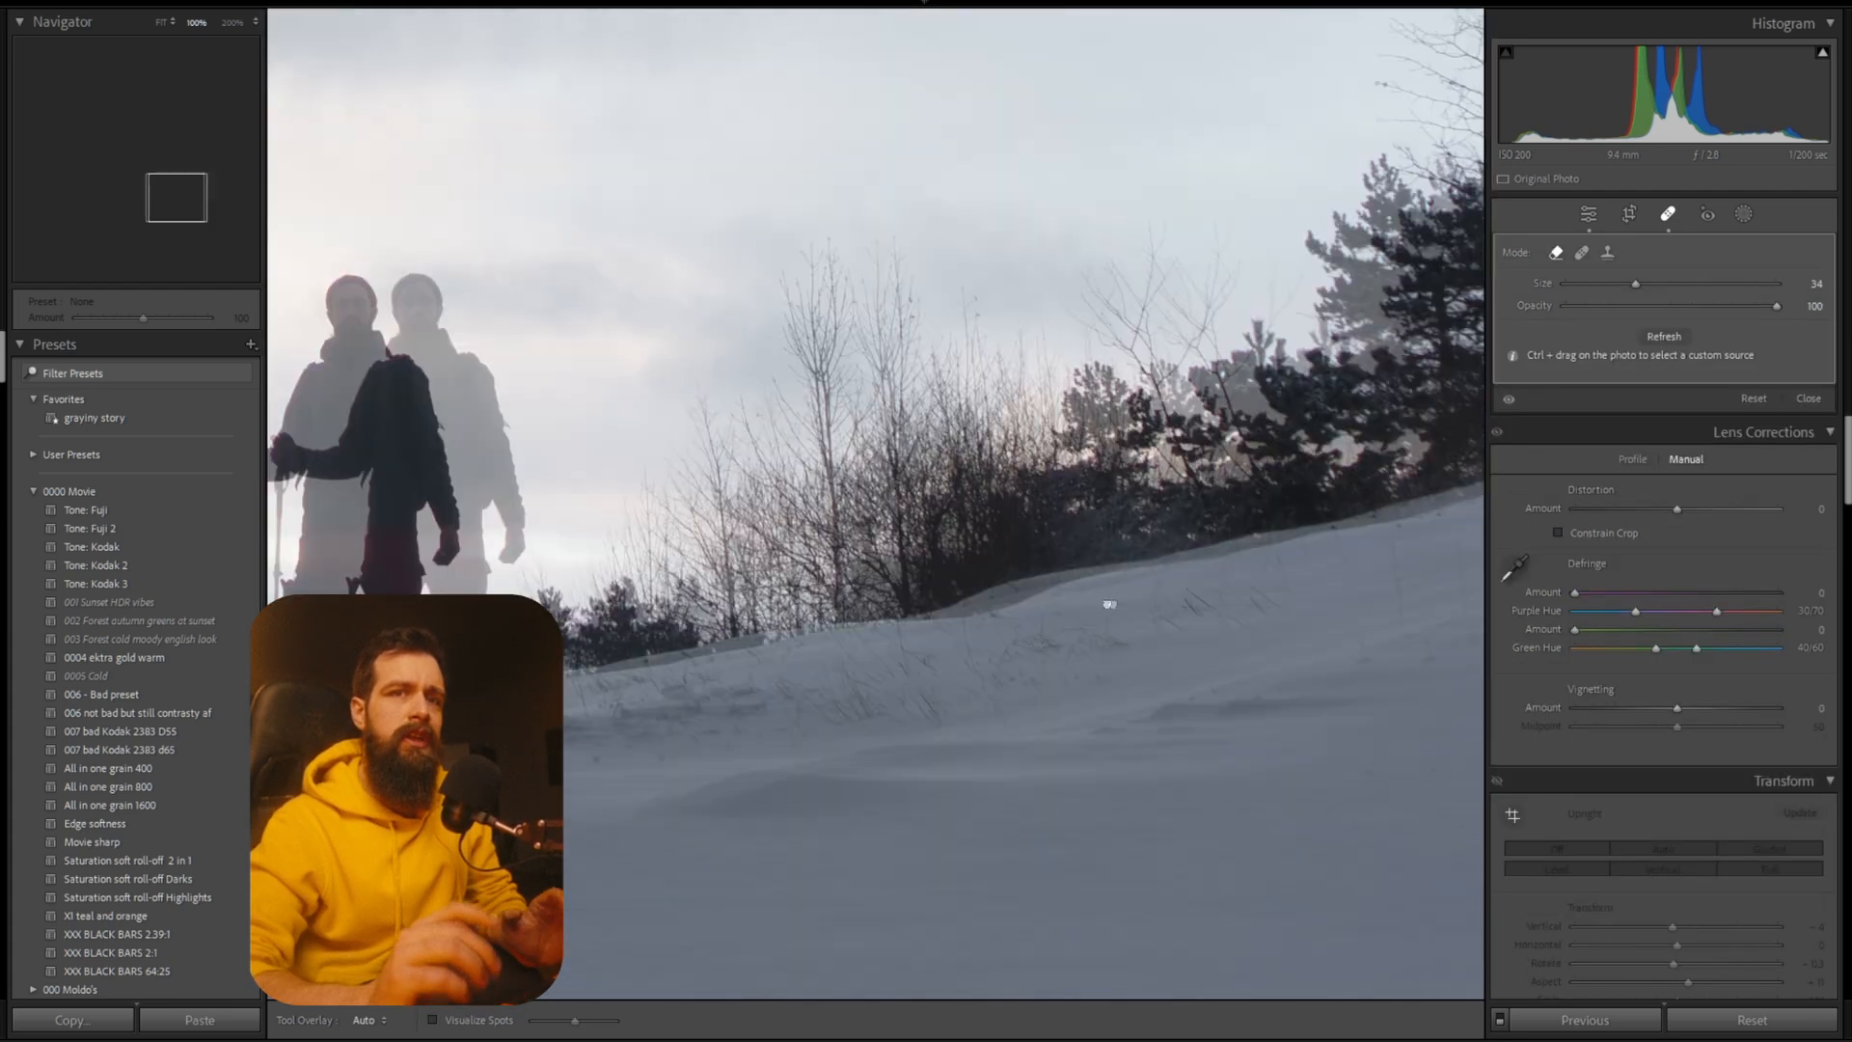
{"action": "left_click_drag", "start_coordinate": [1163, 583], "coordinate": [1187, 613]}
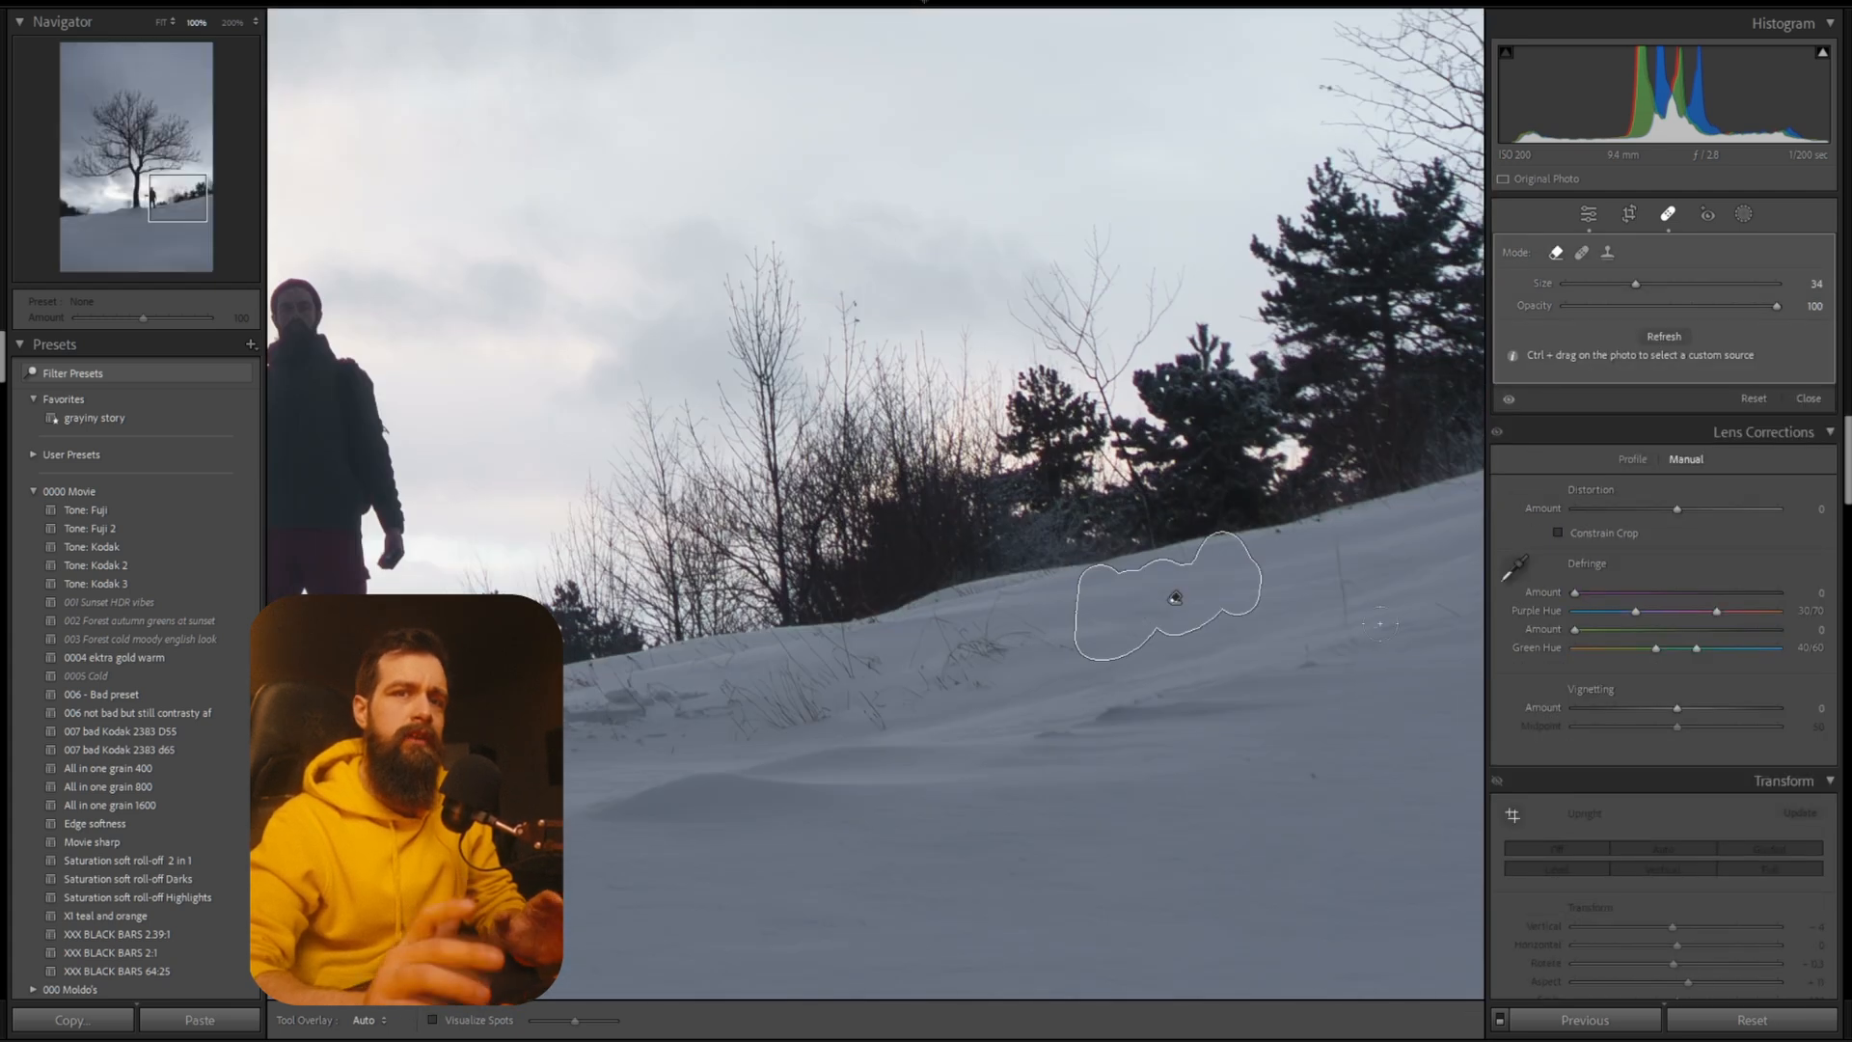
{"action": "left_click", "coordinate": [1340, 591]}
{"action": "left_click_drag", "start_coordinate": [1433, 596], "coordinate": [1454, 615]}
Try to remove the bare sapling and clean up the gap between the dark pines with a larger Remove brush.
{"action": "scroll", "coordinate": [1148, 492], "scroll_direction": "up", "scroll_amount": 5}
{"action": "mouse_move", "coordinate": [1148, 492]}
{"action": "left_mouse_down"}
{"action": "mouse_move", "coordinate": [1166, 289]}
{"action": "mouse_move", "coordinate": [1100, 232]}
{"action": "left_mouse_up"}
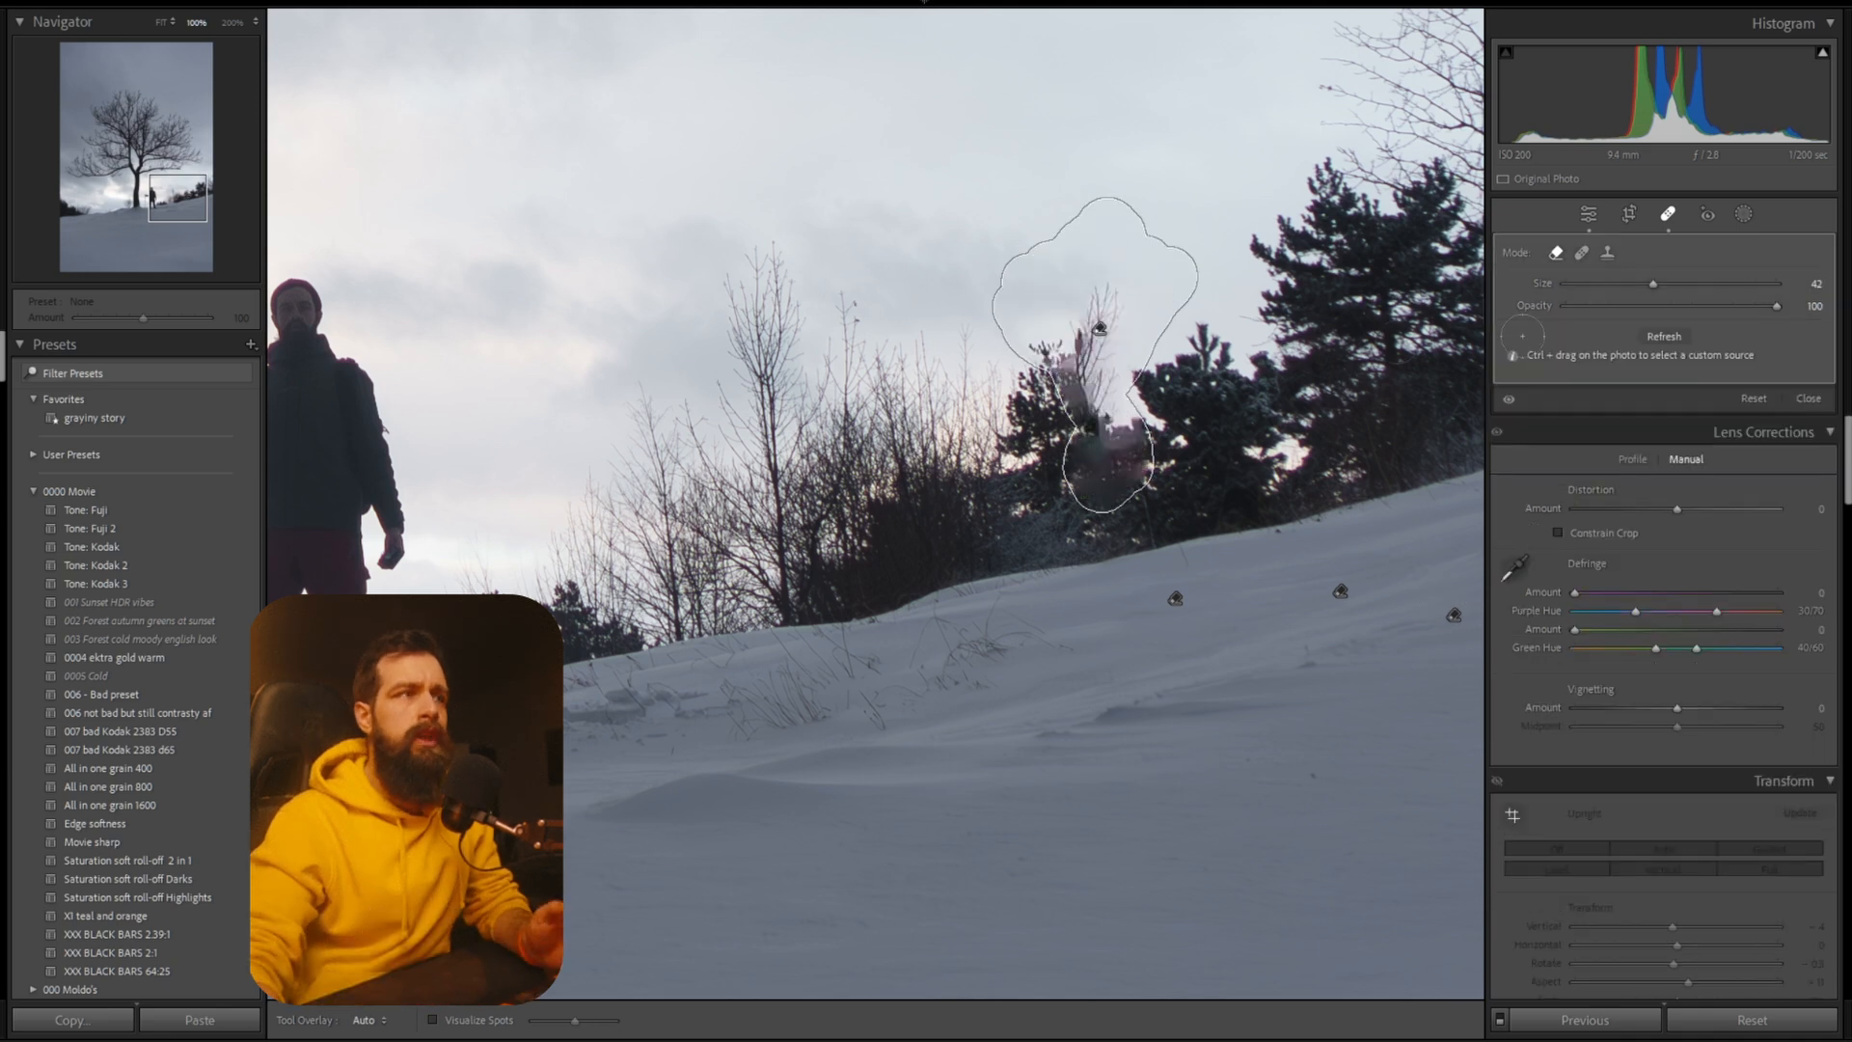
{"action": "key", "text": "ctrl+z"}
{"action": "left_click_drag", "start_coordinate": [1167, 291], "coordinate": [1150, 478]}
{"action": "key", "text": "ctrl+z"}
{"action": "scroll", "coordinate": [1477, 355], "scroll_direction": "down", "scroll_amount": 2}
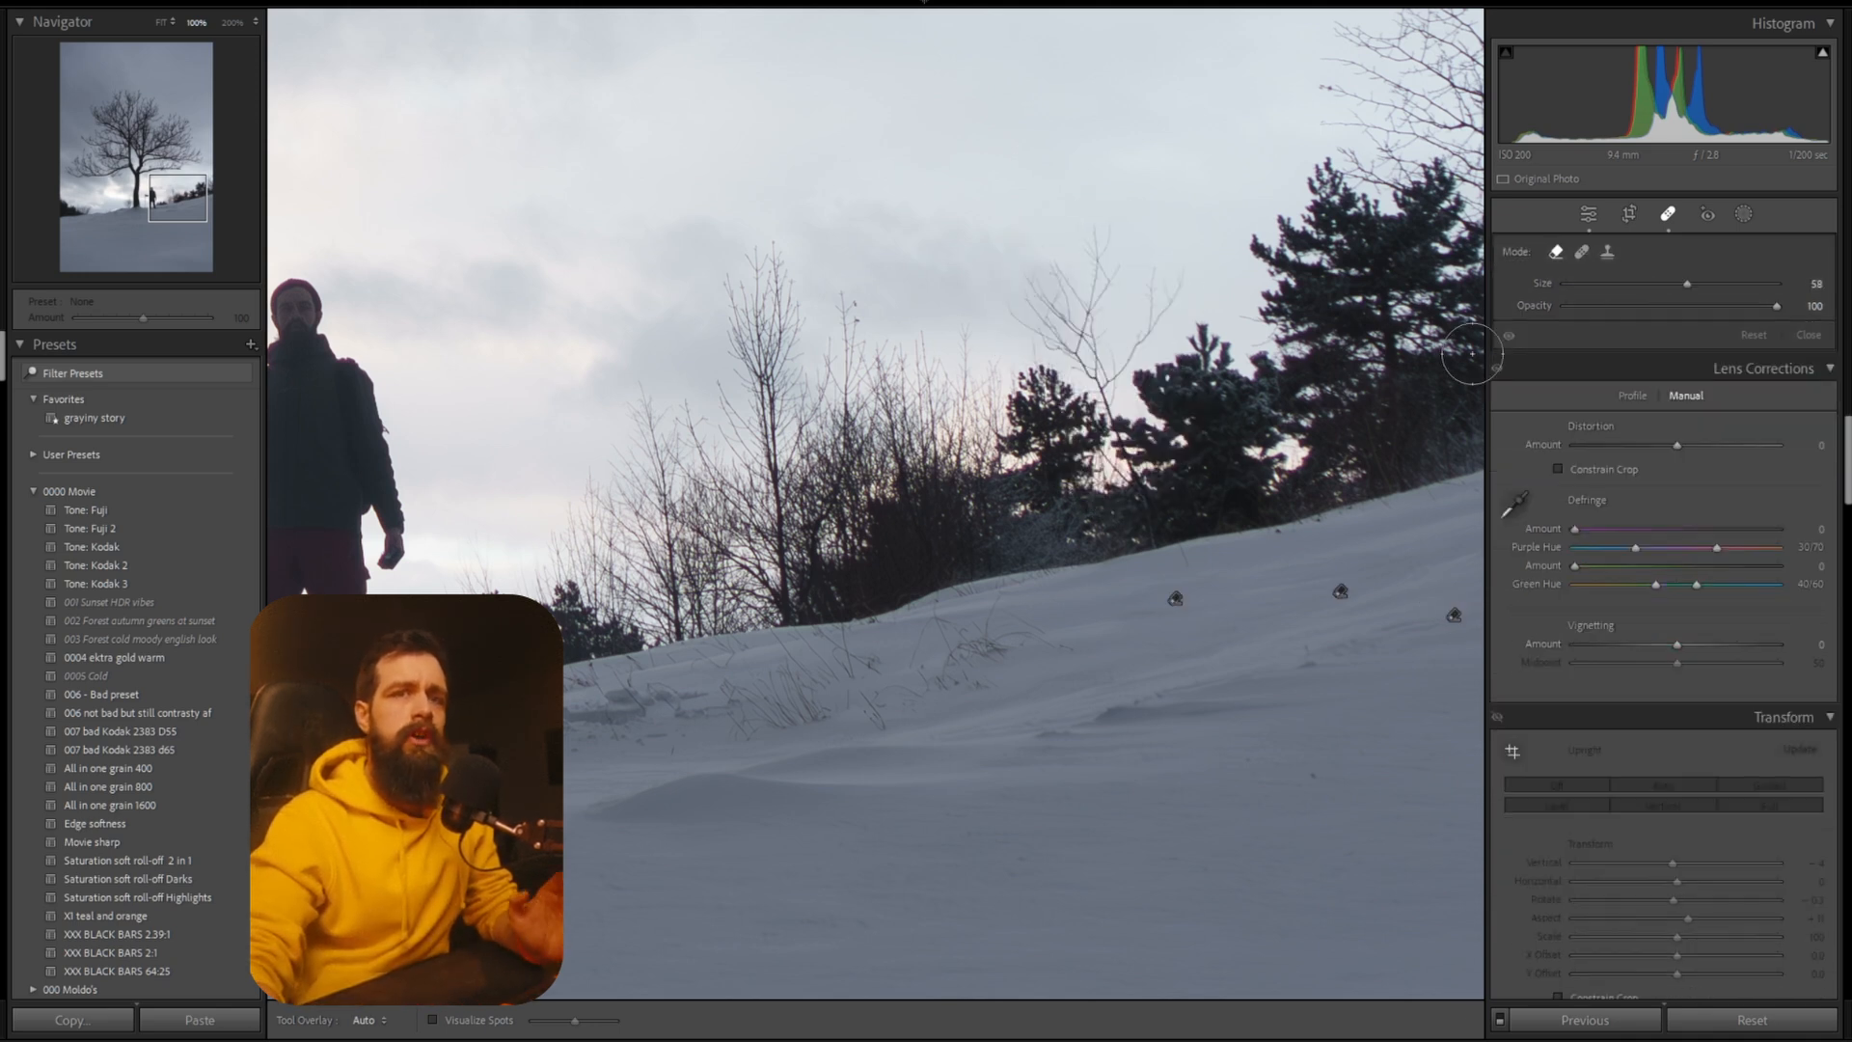
{"action": "left_click_drag", "start_coordinate": [1305, 404], "coordinate": [1271, 473]}
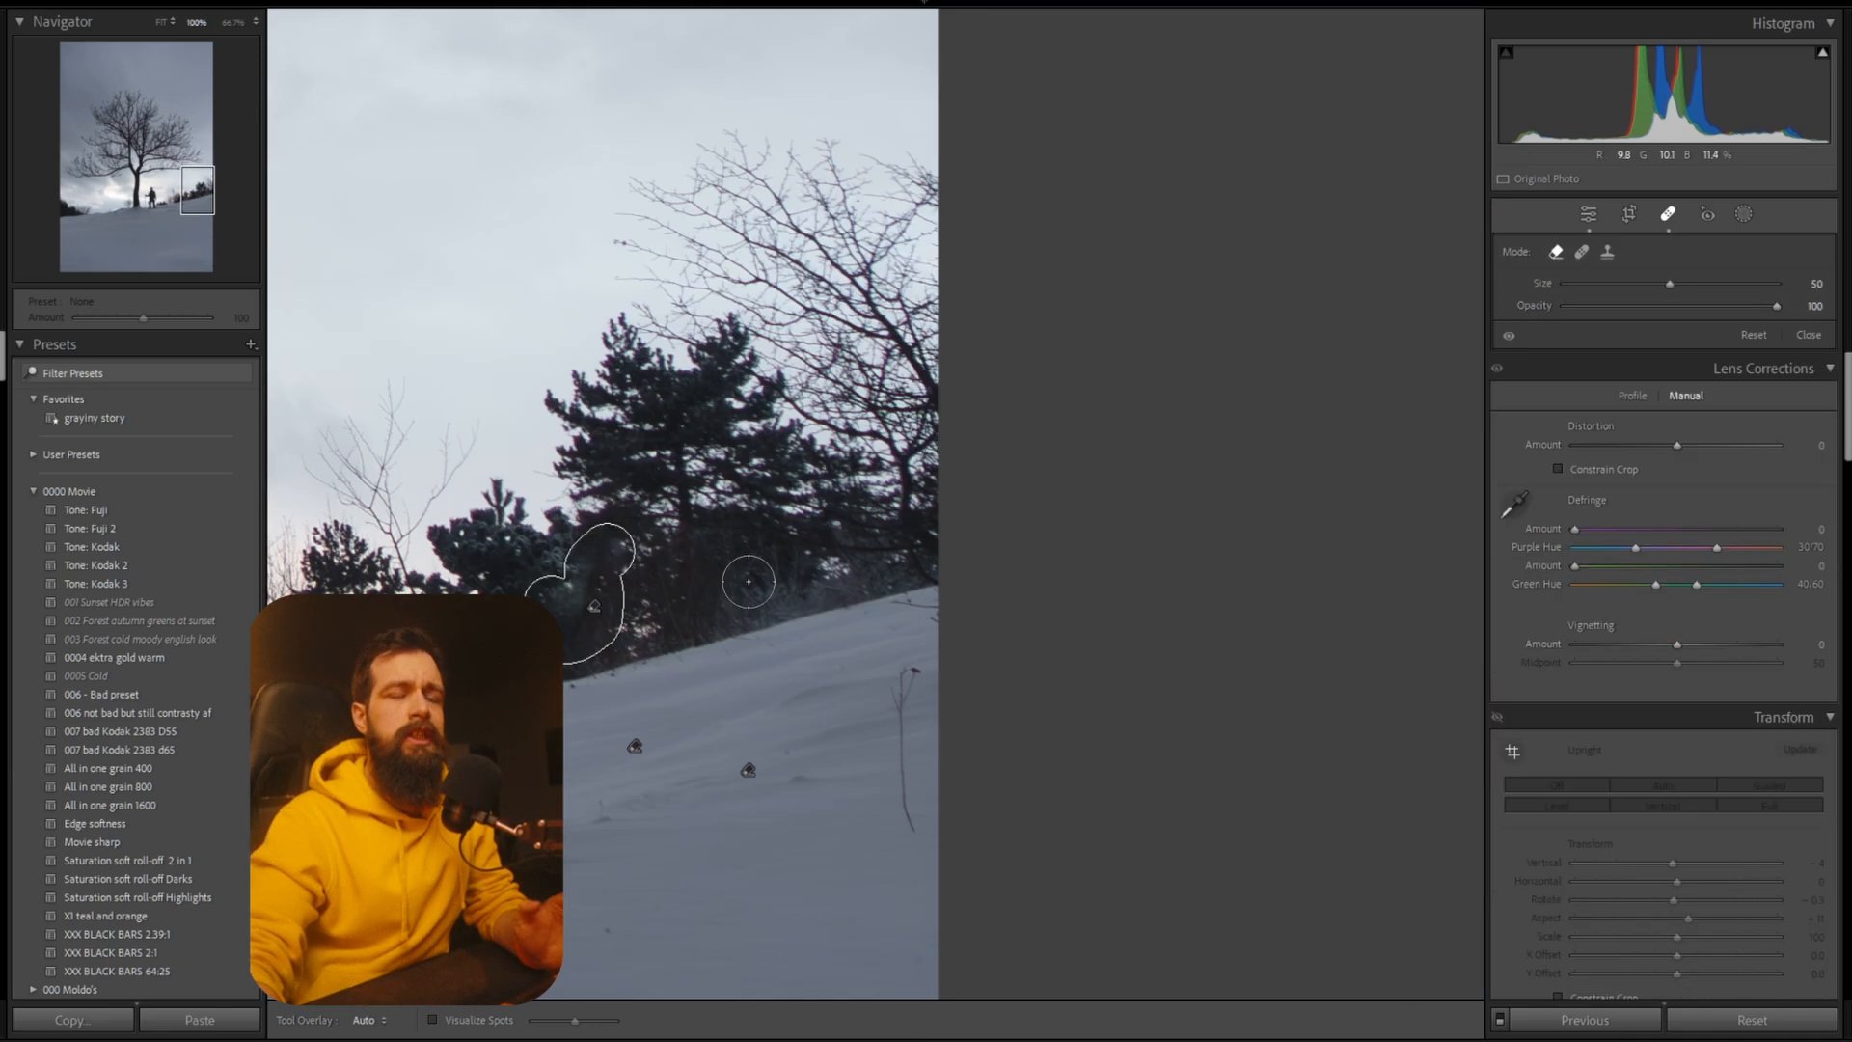
{"action": "key", "text": "ctrl+z"}
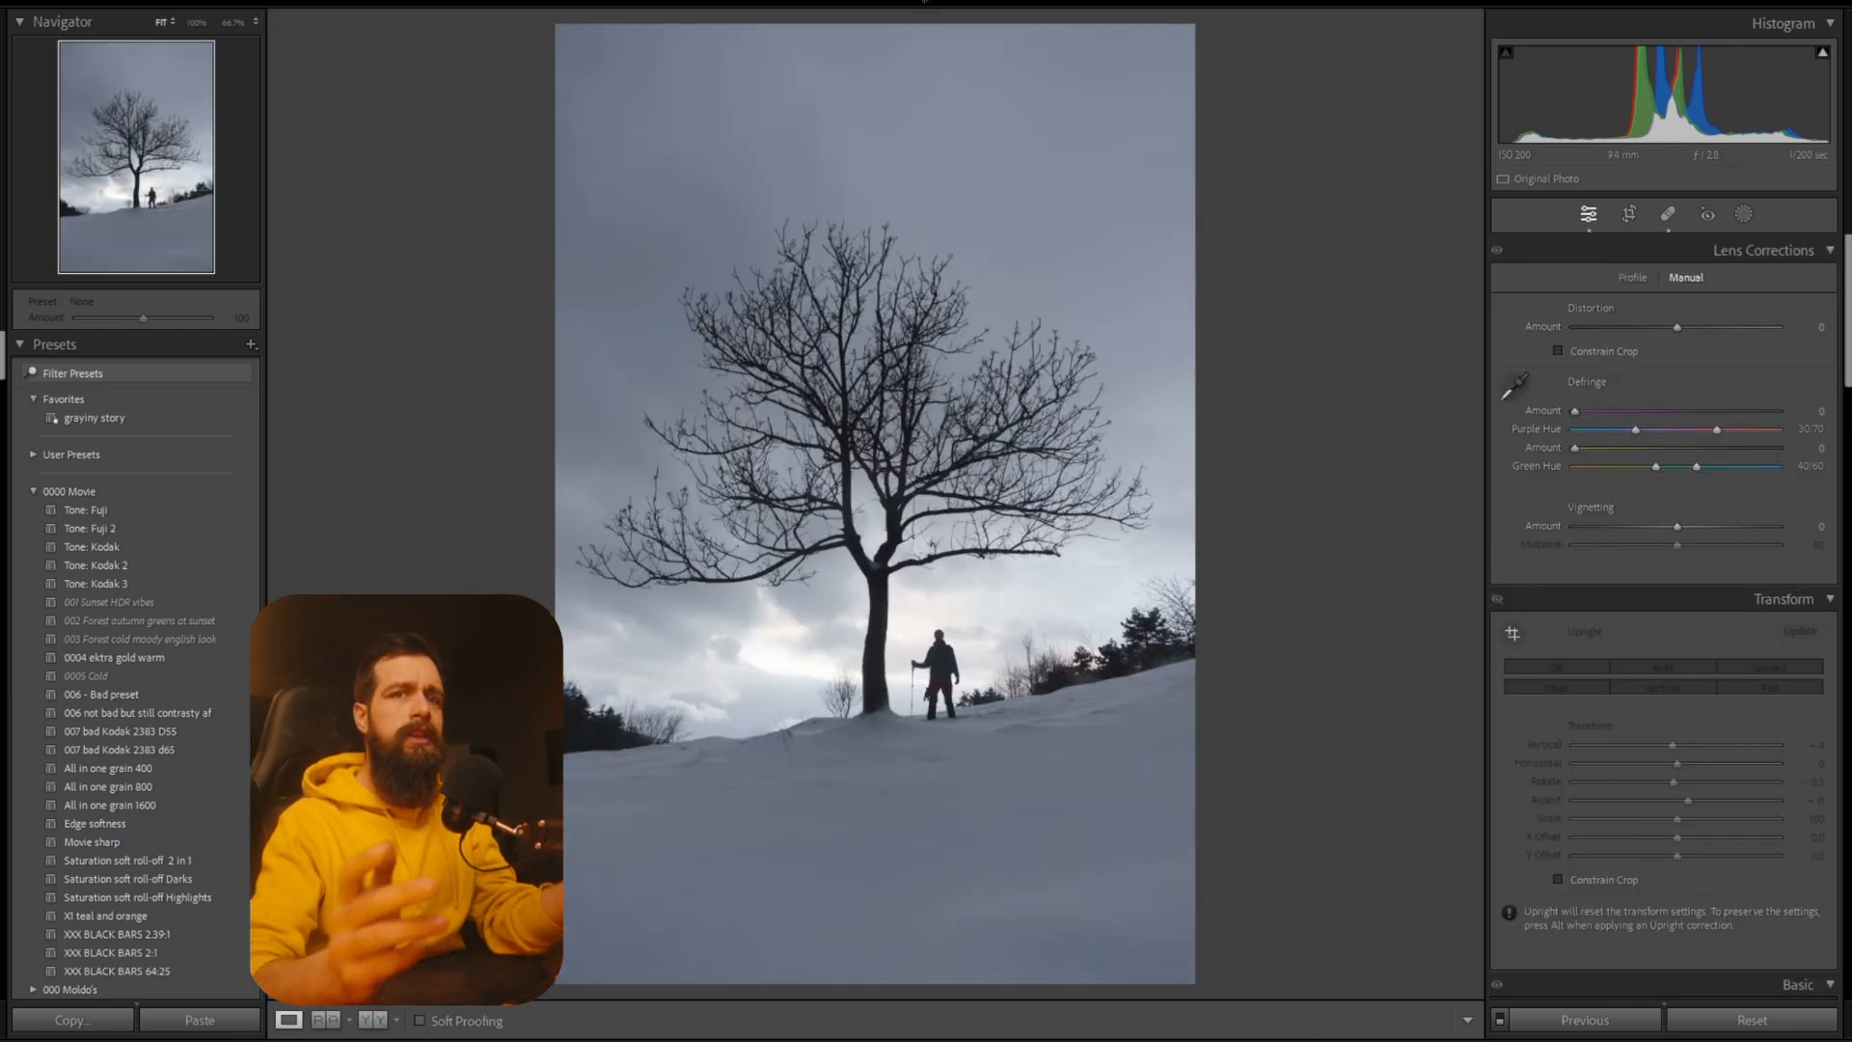
Set Vibrance and Saturation to +100 to exaggerate the photo's color cast.
{"action": "scroll", "coordinate": [1718, 559], "scroll_direction": "down", "scroll_amount": 5}
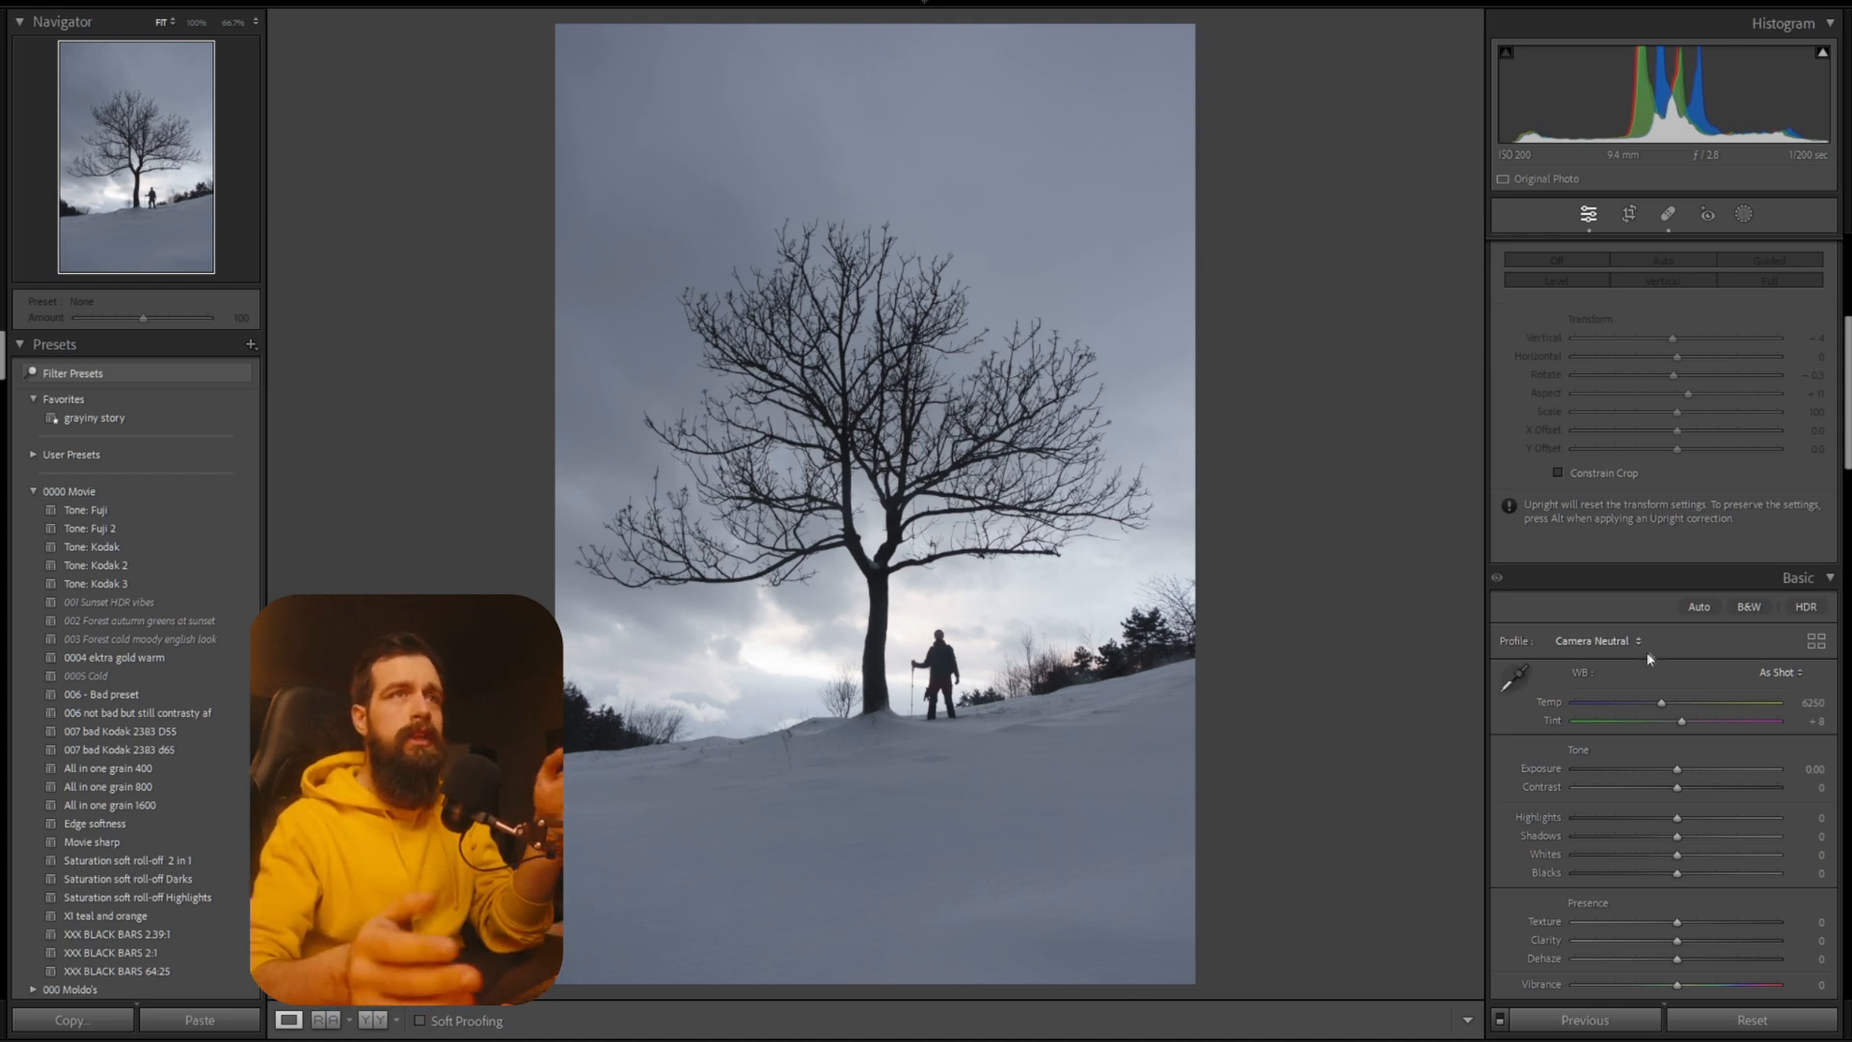
{"action": "scroll", "coordinate": [1638, 660], "scroll_direction": "down", "scroll_amount": 5}
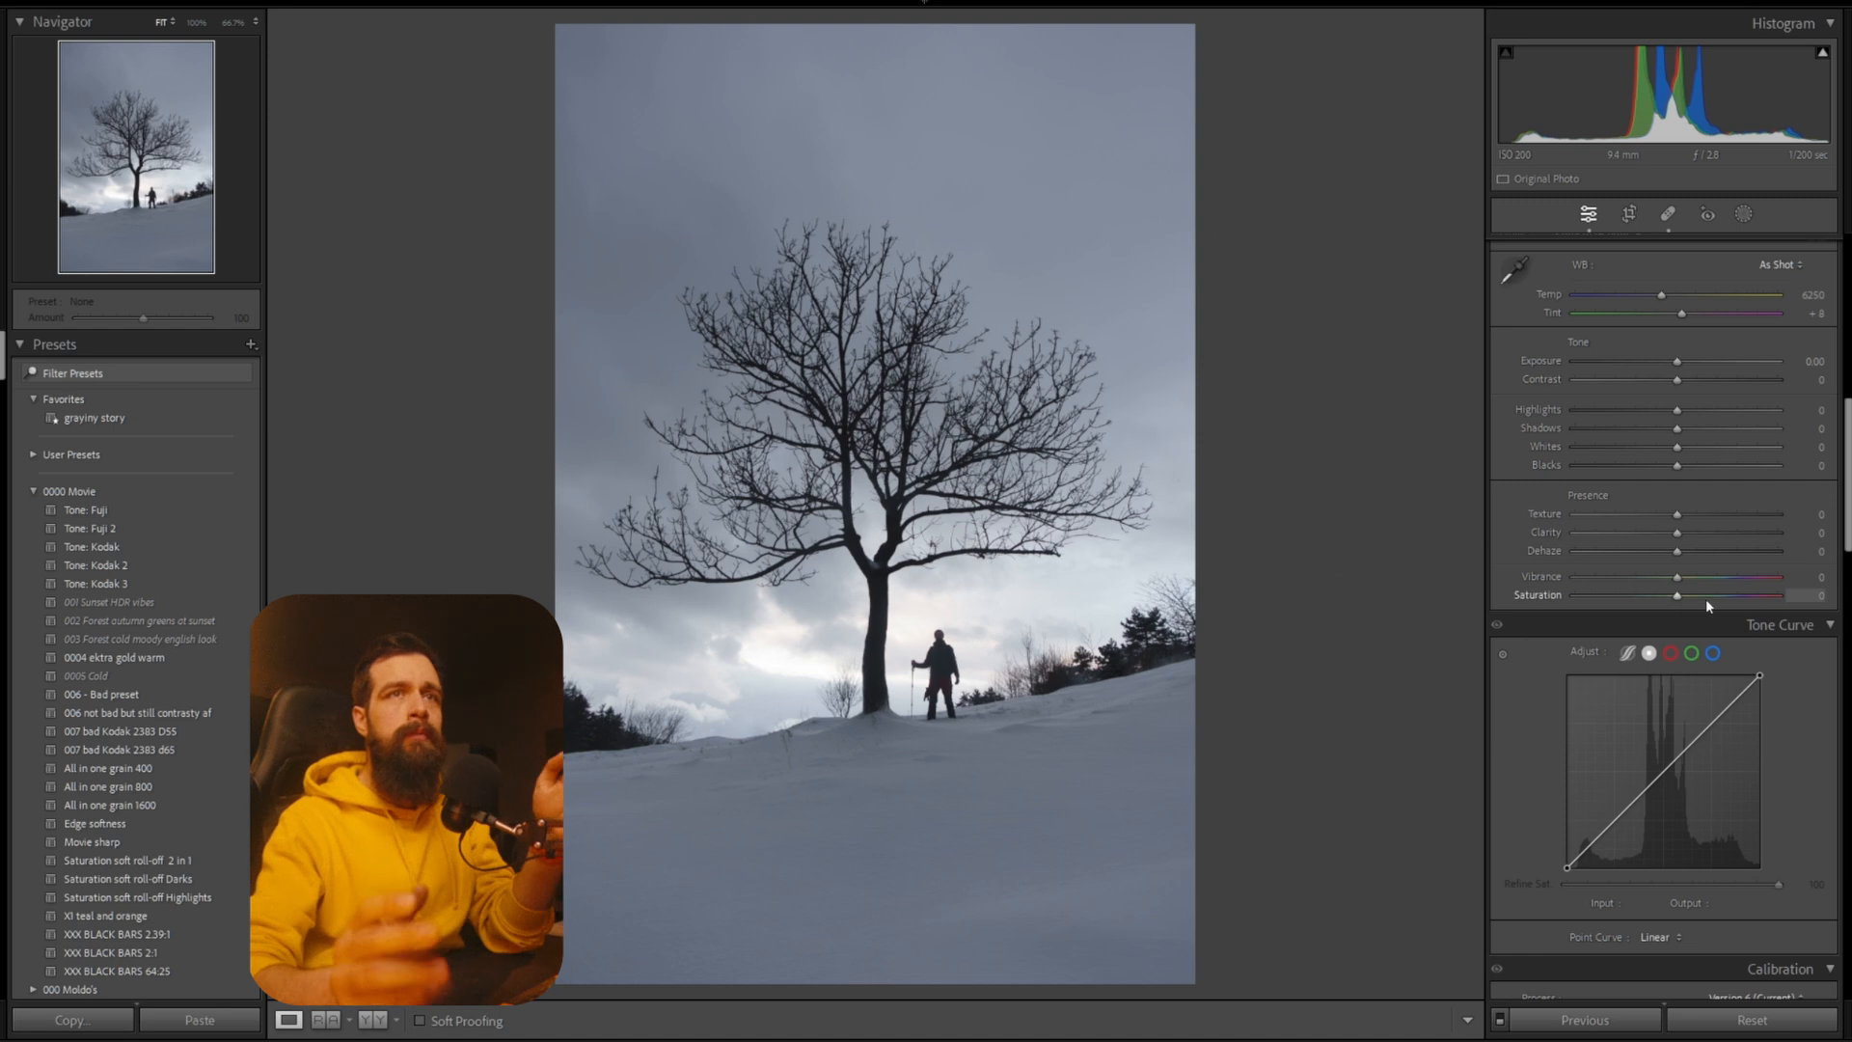
{"action": "left_click_drag", "start_coordinate": [1733, 598], "coordinate": [1846, 579]}
Warm the white balance by setting the temperature to 8046.
{"action": "scroll", "coordinate": [1515, 542], "scroll_direction": "up", "scroll_amount": 3}
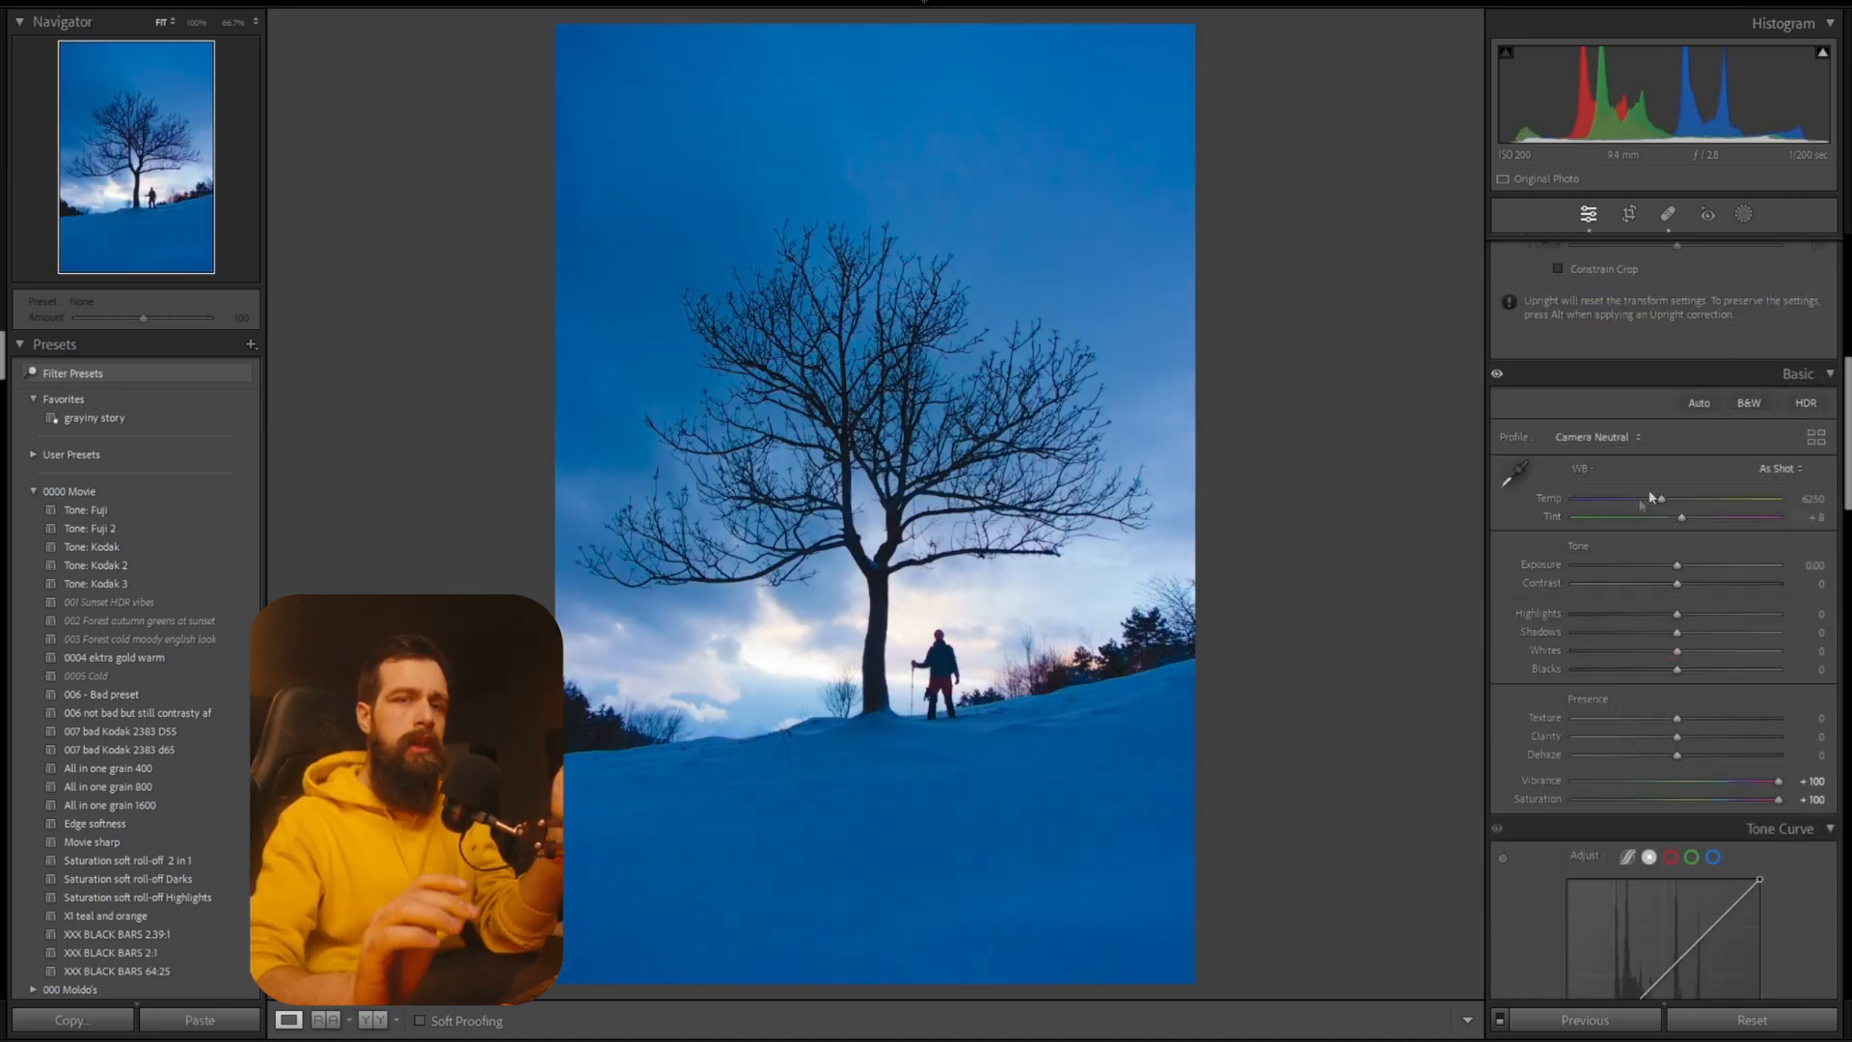
{"action": "mouse_move", "coordinate": [1664, 498]}
{"action": "left_mouse_down"}
{"action": "mouse_move", "coordinate": [1690, 498]}
{"action": "mouse_move", "coordinate": [1680, 518]}
{"action": "left_mouse_up"}
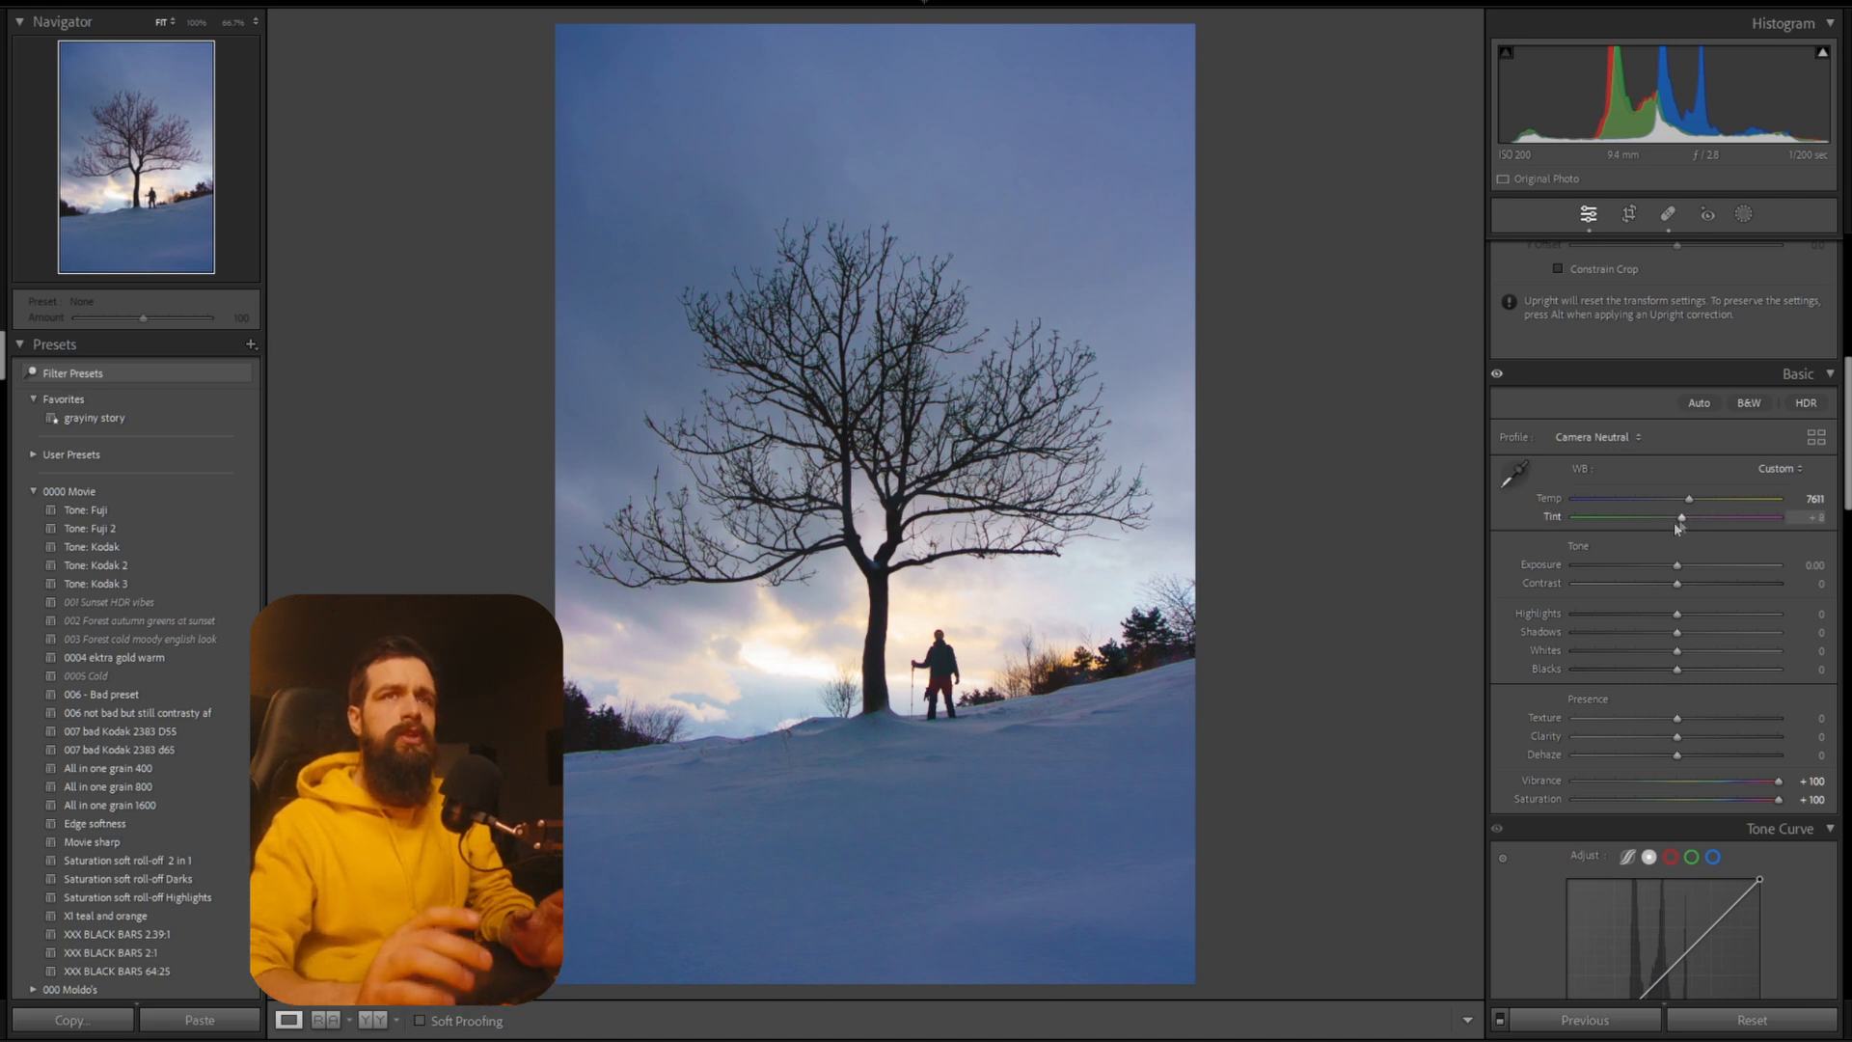
{"action": "left_click_drag", "start_coordinate": [1693, 499], "coordinate": [1697, 500]}
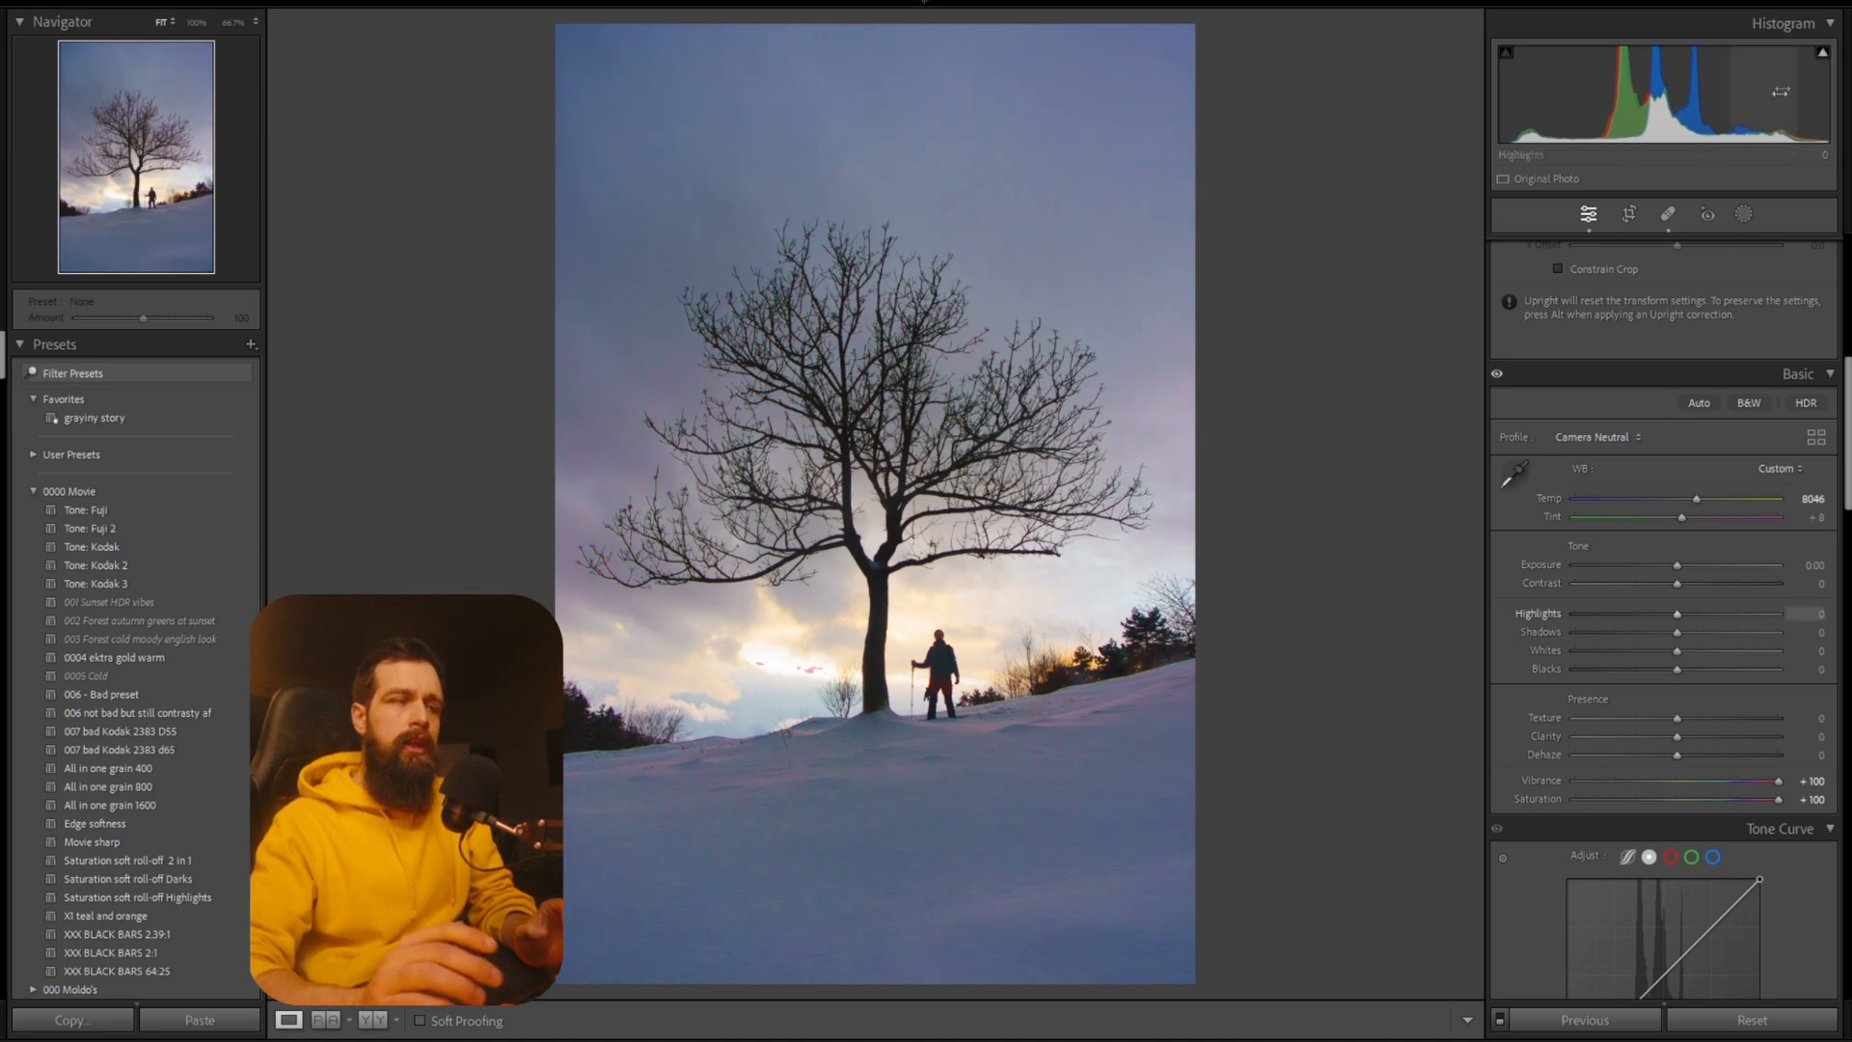
{"action": "scroll", "coordinate": [1625, 556], "scroll_direction": "down", "scroll_amount": 3}
{"action": "scroll", "coordinate": [1769, 579], "scroll_direction": "up", "scroll_amount": 3}
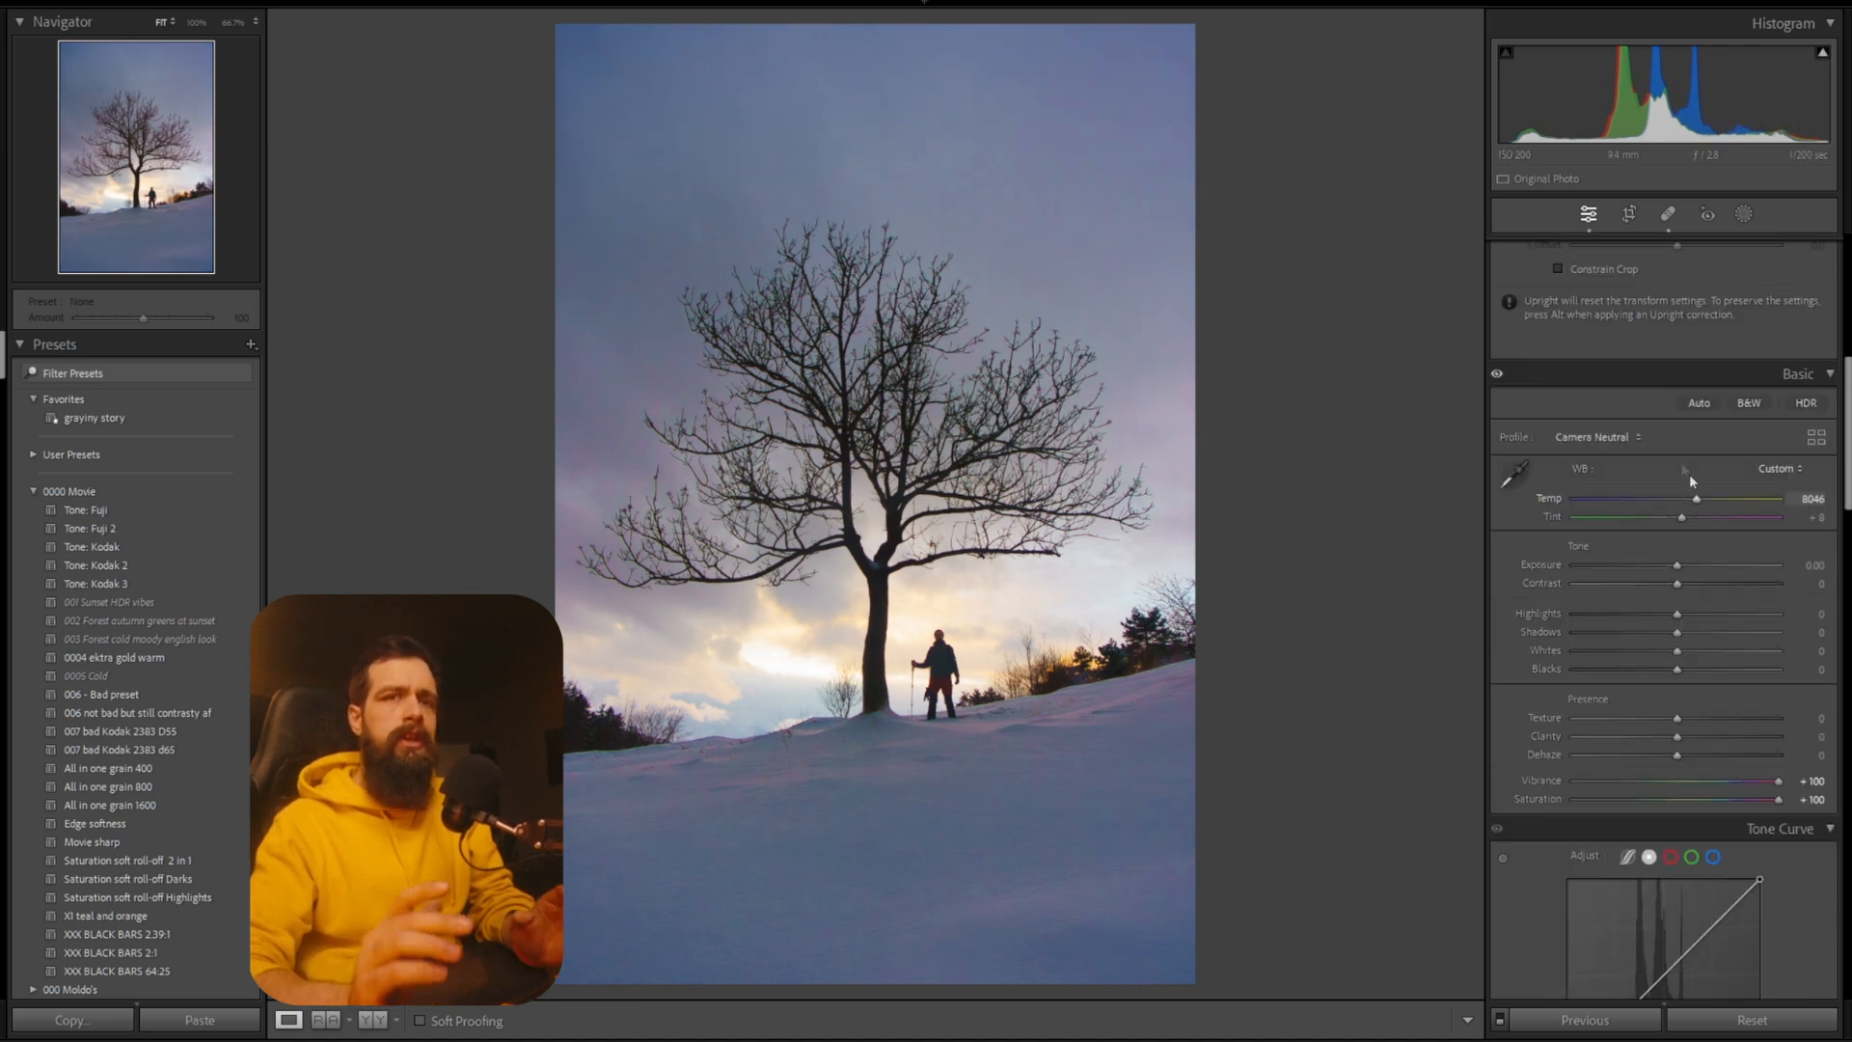
Switch the profile to Adobe Neutral and reset Vibrance and Saturation to 0.
{"action": "left_click", "coordinate": [1639, 439]}
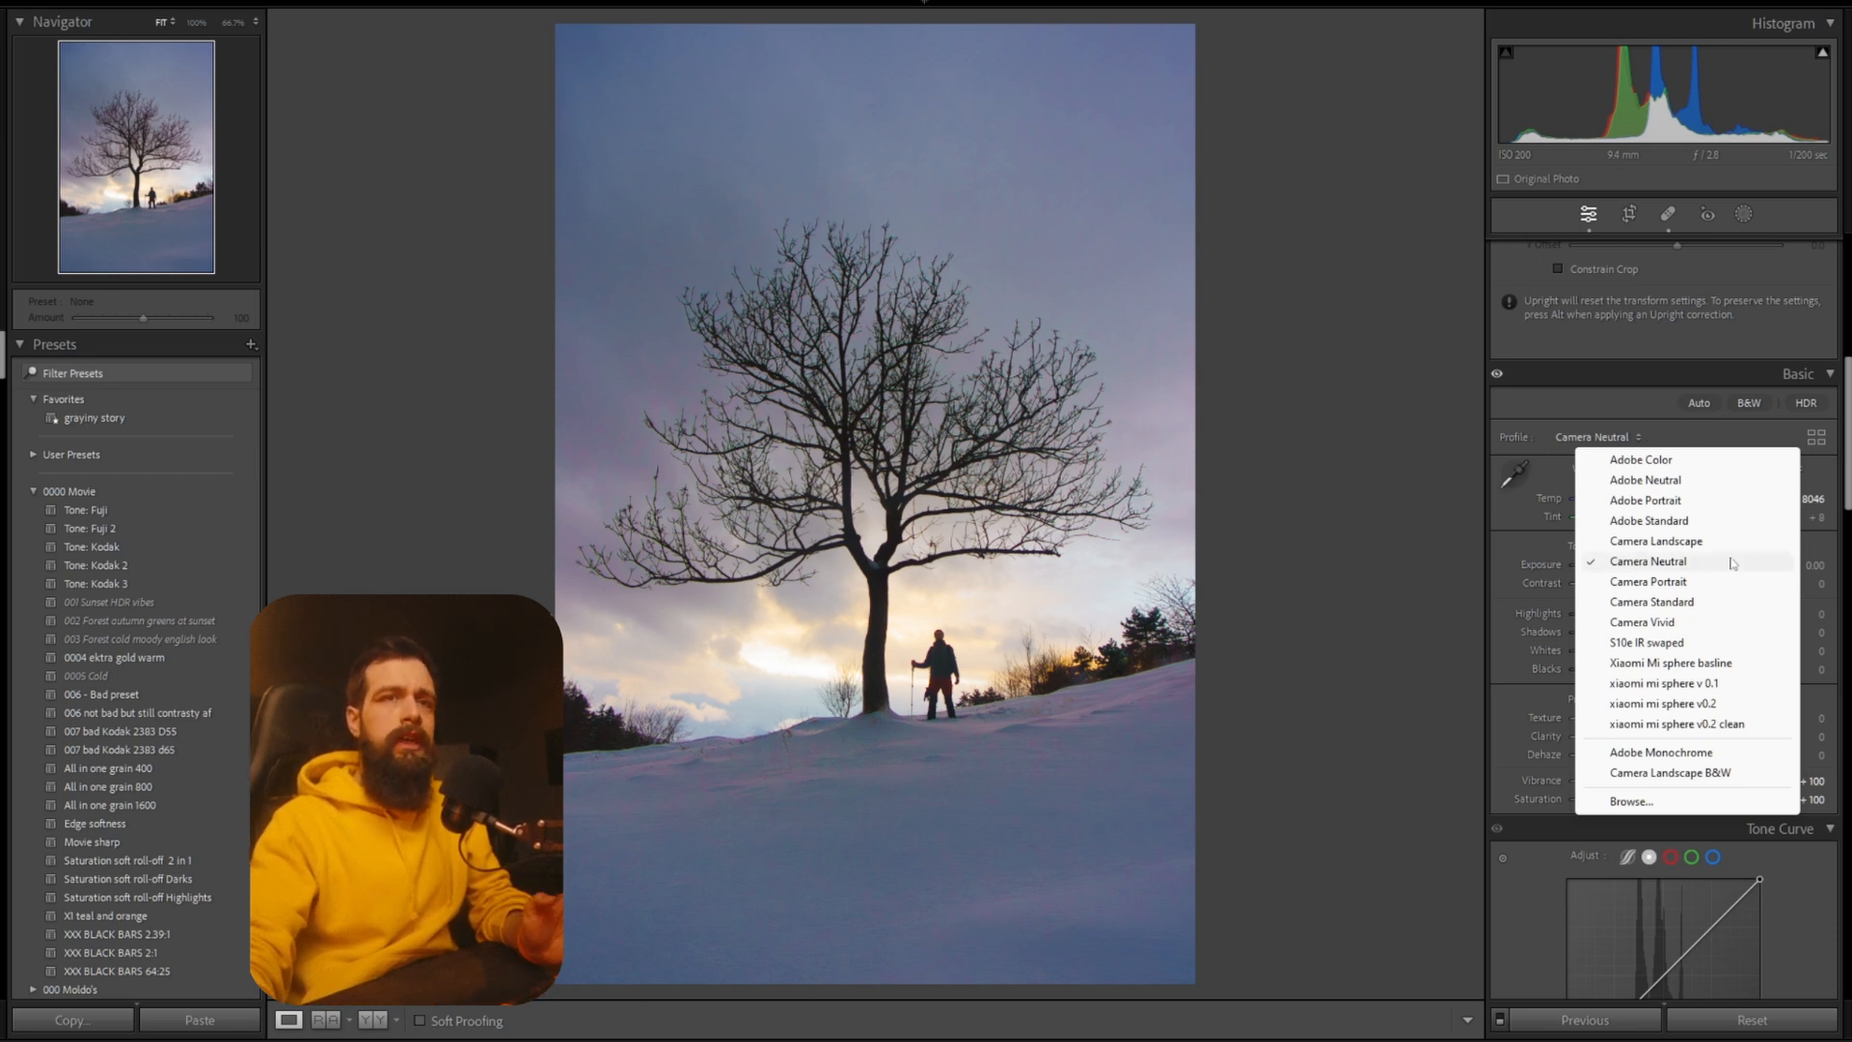
{"action": "left_click", "coordinate": [1690, 480]}
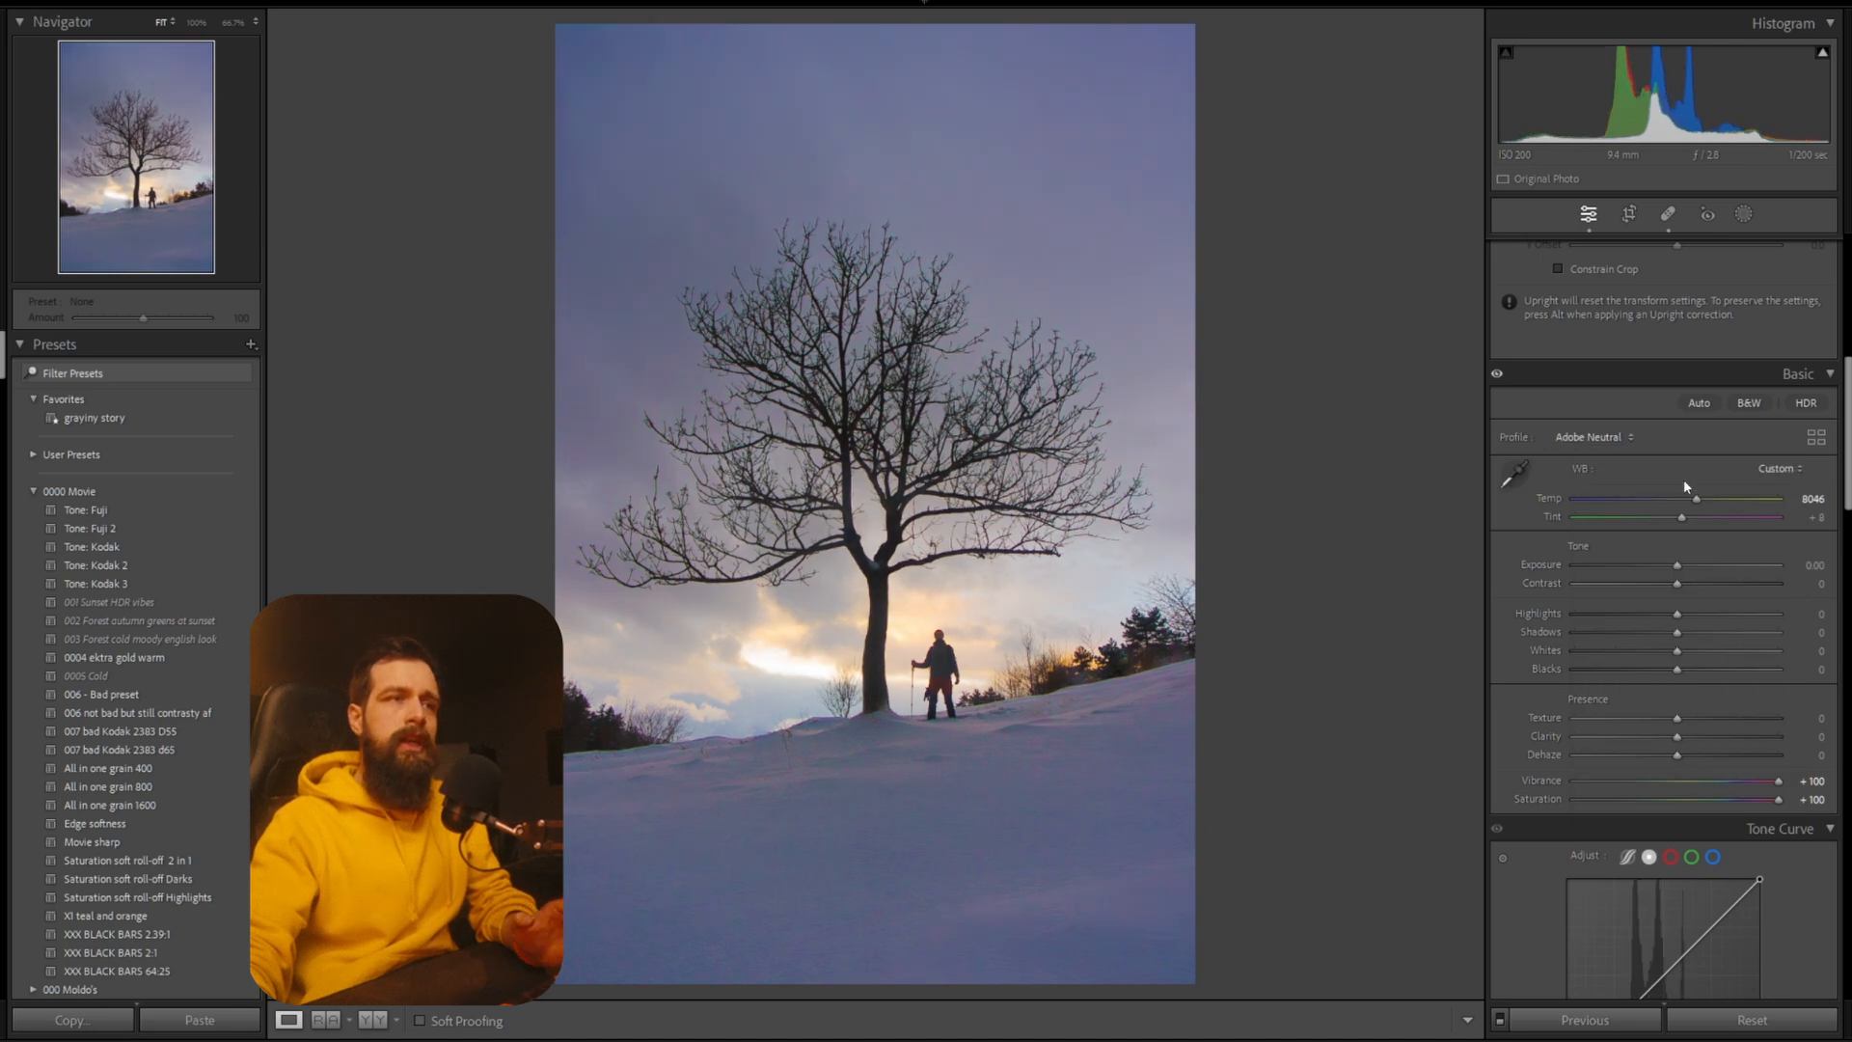
{"action": "double_click", "coordinate": [1779, 783]}
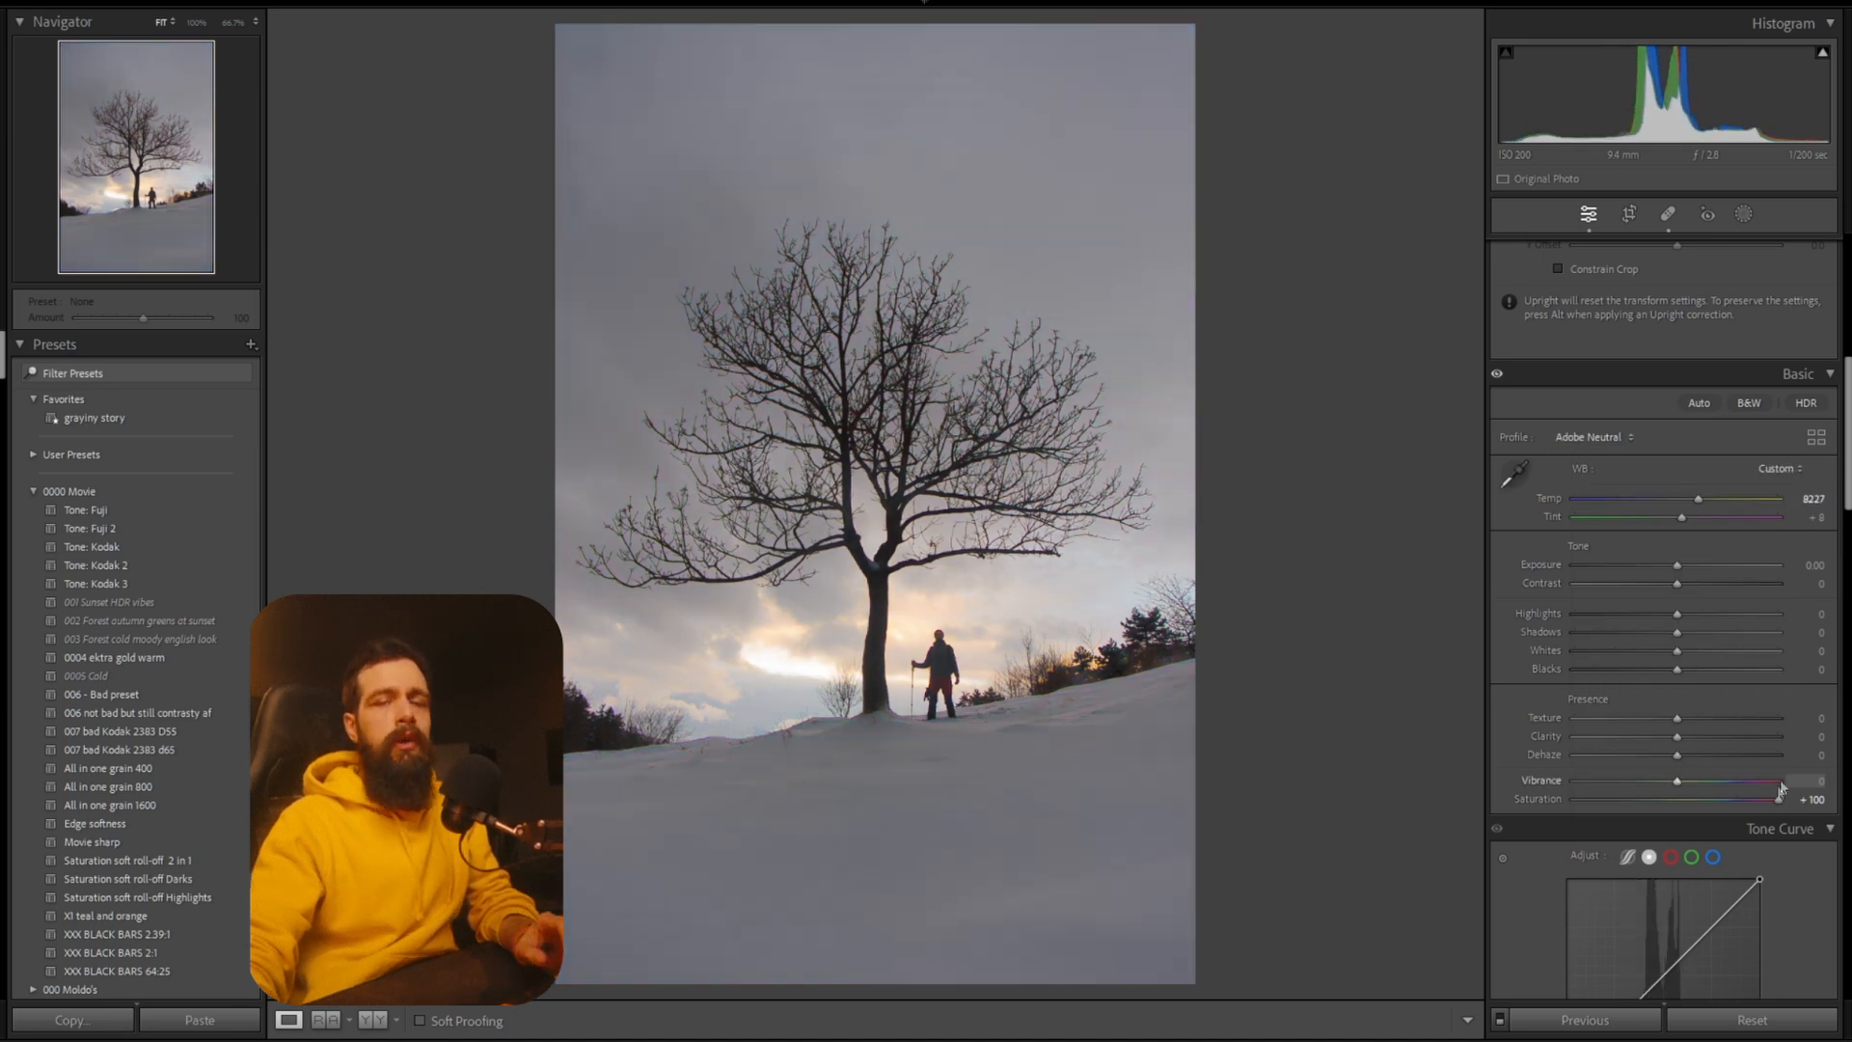
{"action": "double_click", "coordinate": [1779, 800]}
Lower the photo's Contrast to -61 and Highlights to -79.
{"action": "left_click_drag", "start_coordinate": [1675, 585], "coordinate": [1612, 585]}
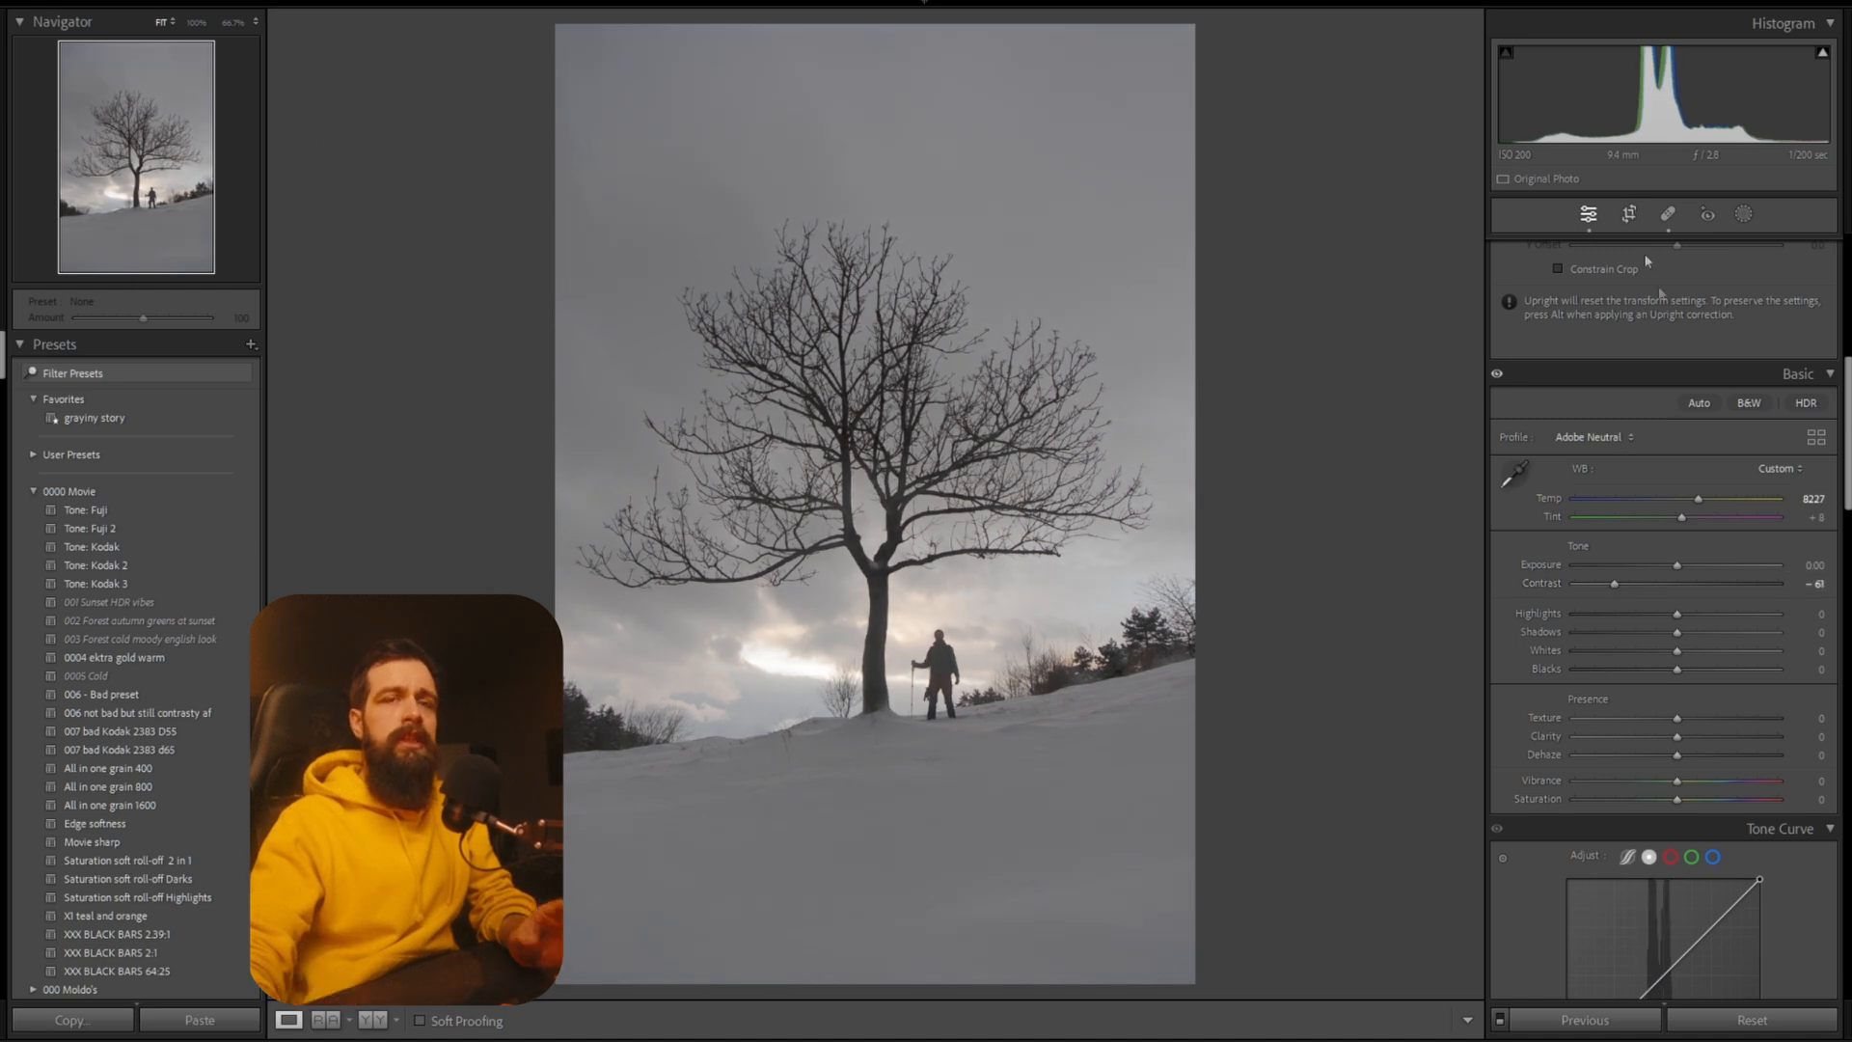
{"action": "left_click_drag", "start_coordinate": [1766, 96], "coordinate": [1611, 96]}
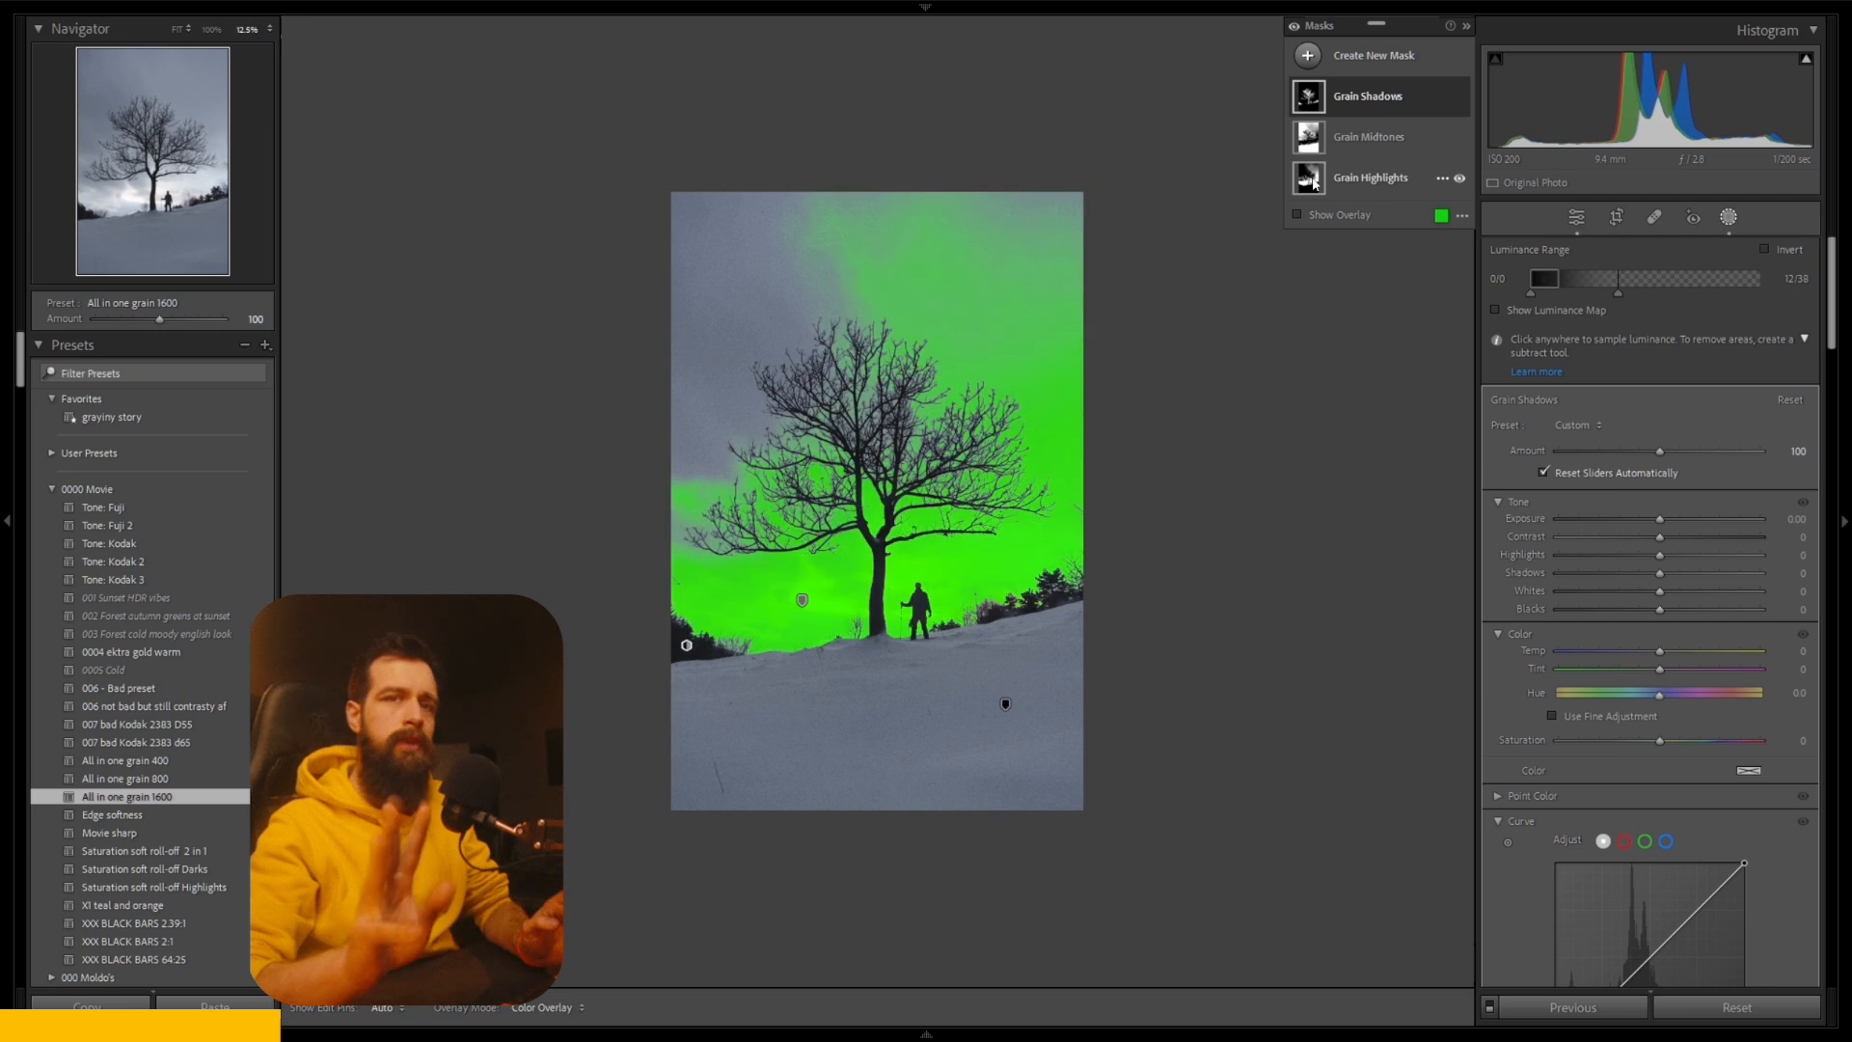
Examine the areas covered by the Grain Highlights, Grain Midtones and Grain Shadows masks.
{"action": "left_click", "coordinate": [1348, 183]}
{"action": "left_click", "coordinate": [1314, 141]}
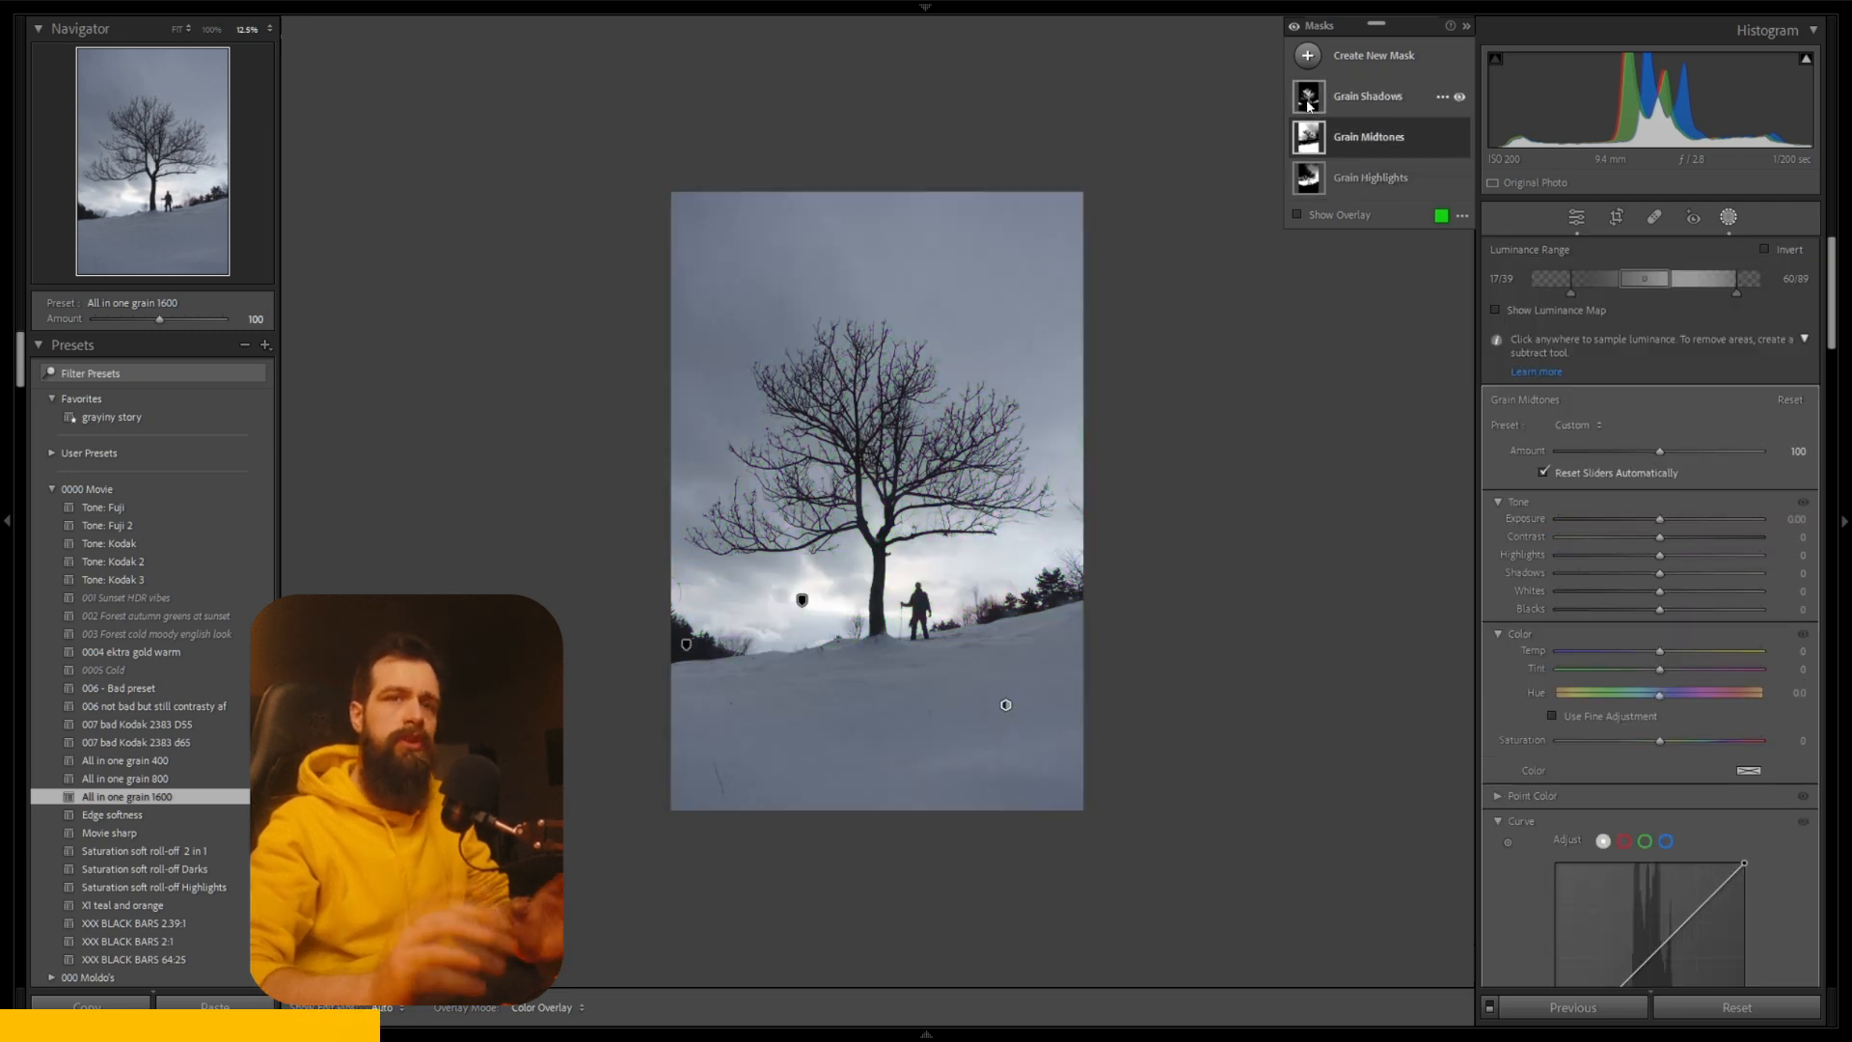
{"action": "left_click", "coordinate": [1322, 102]}
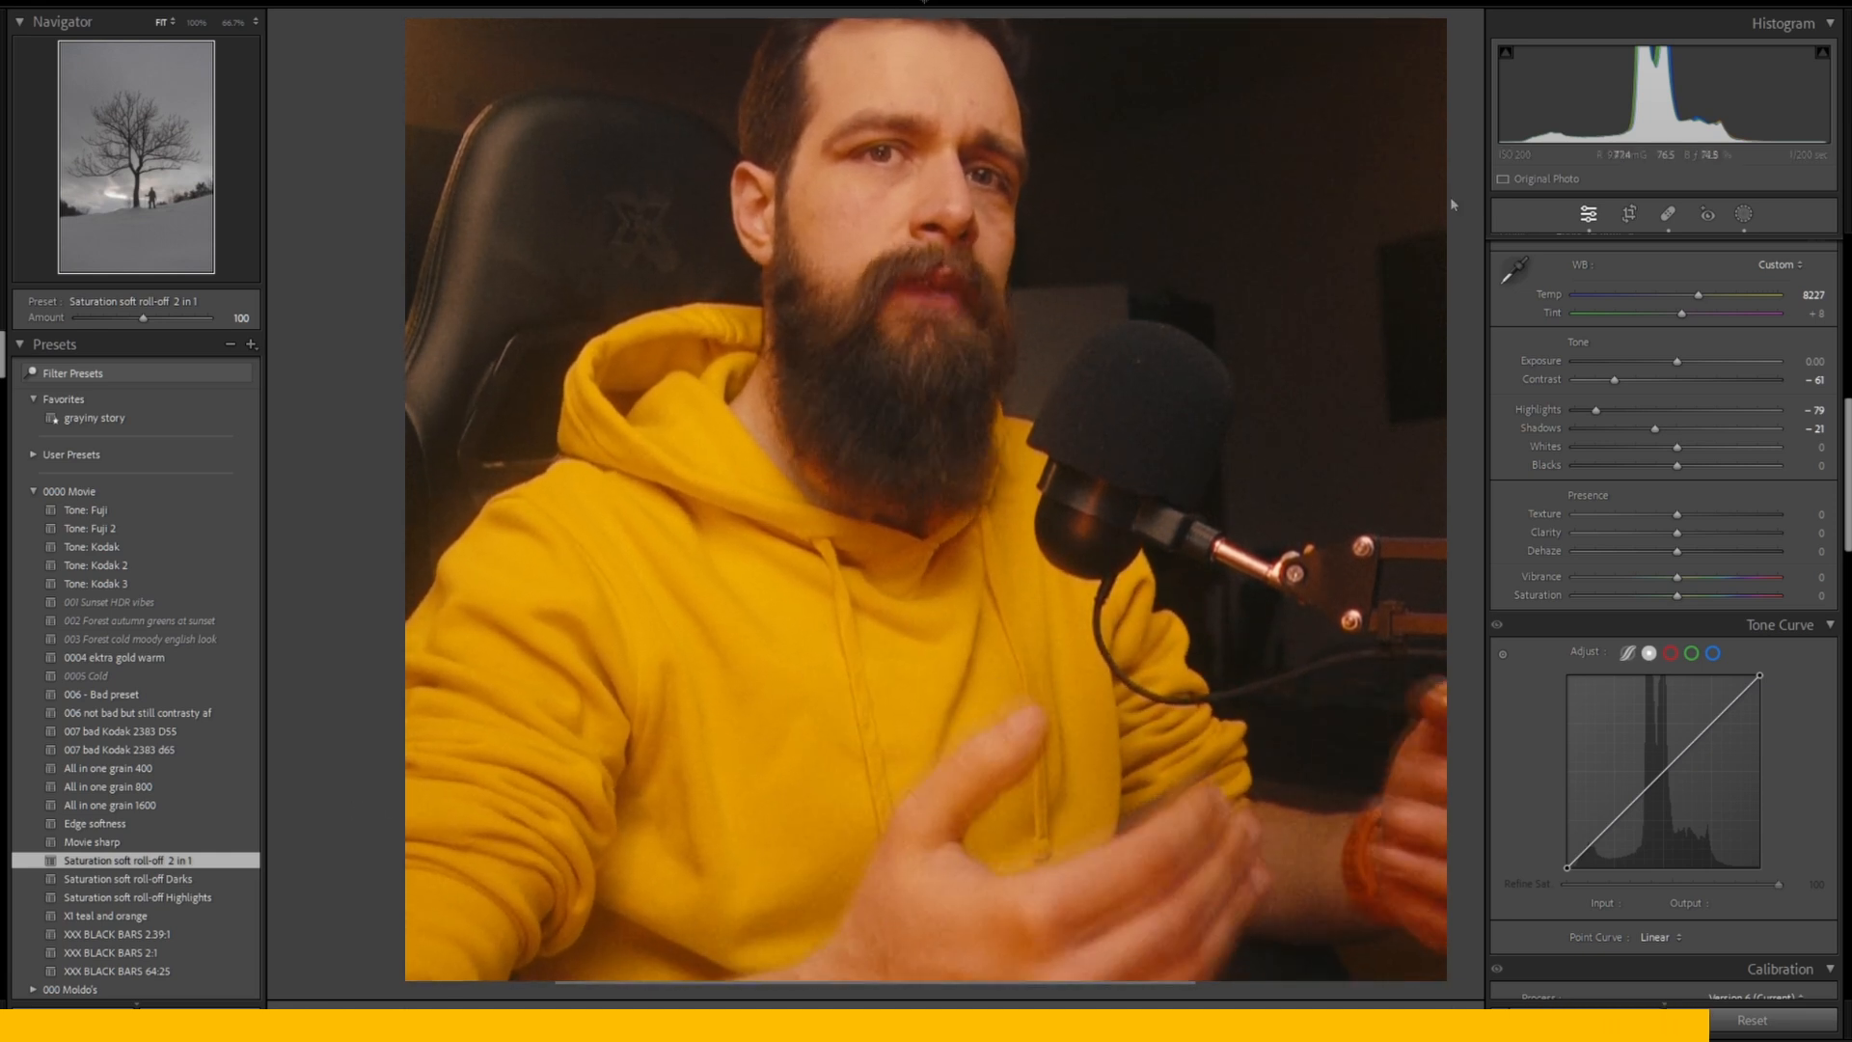
Add a tilted linear gradient mask over the snowy foreground with Exposure -0.68, Contrast 55, Whites 38 and Blacks -21.
{"action": "left_click", "coordinate": [1745, 213]}
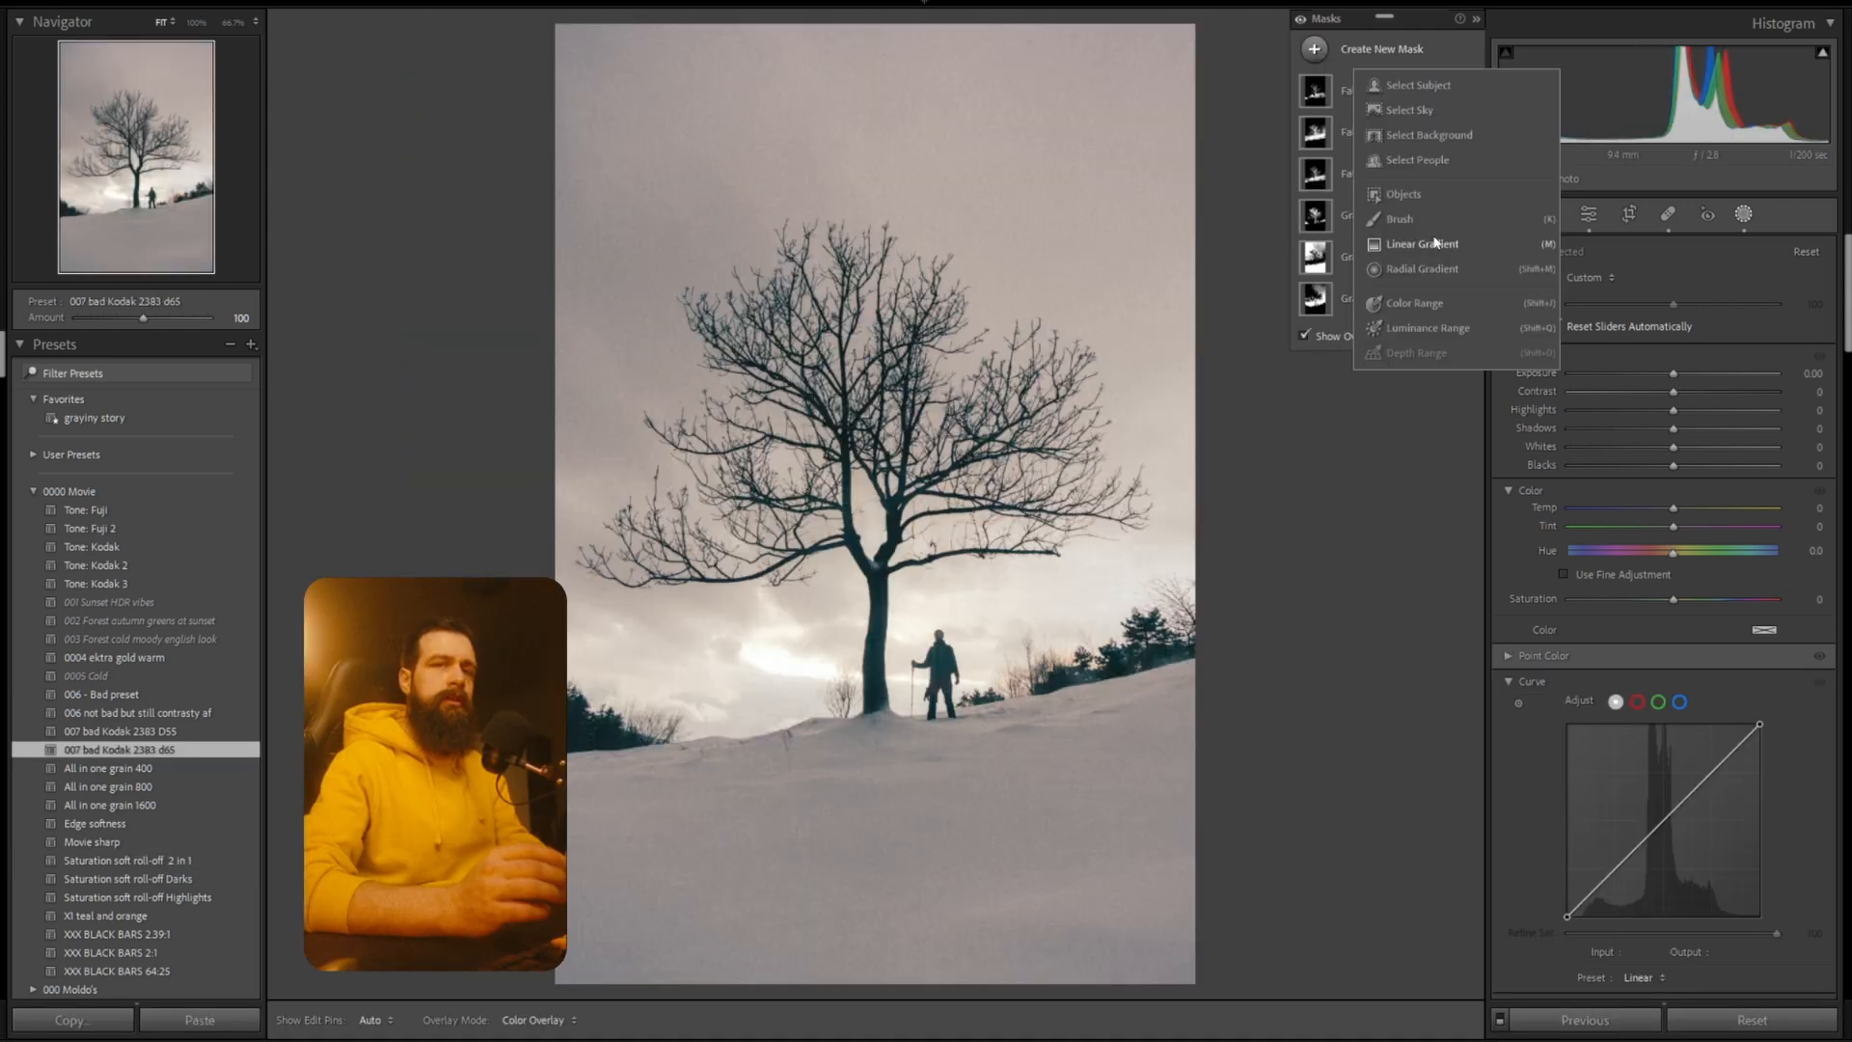
{"action": "left_click", "coordinate": [1433, 249]}
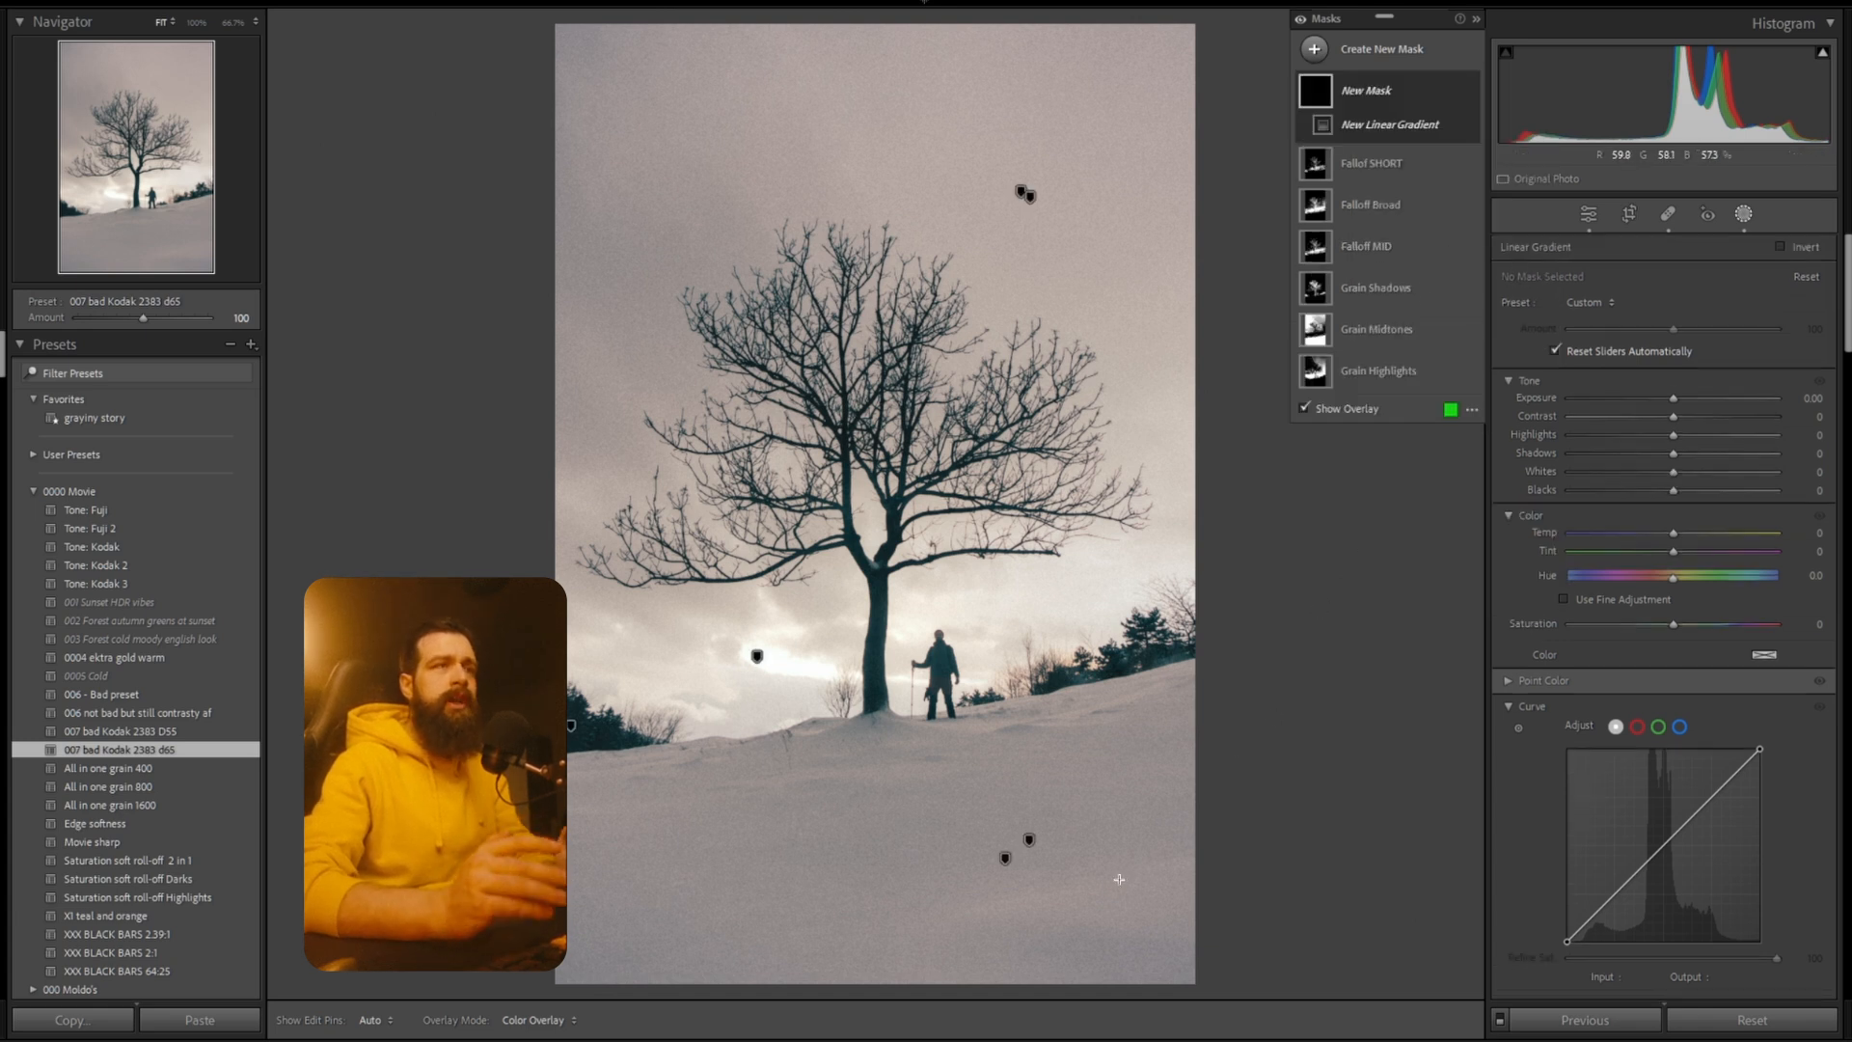
{"action": "mouse_move", "coordinate": [1119, 869]}
{"action": "left_mouse_down"}
{"action": "mouse_move", "coordinate": [1069, 733]}
{"action": "mouse_move", "coordinate": [1087, 675]}
{"action": "left_mouse_up"}
{"action": "left_click_drag", "start_coordinate": [1103, 777], "coordinate": [1100, 756]}
{"action": "mouse_move", "coordinate": [1674, 417]}
{"action": "left_mouse_down"}
{"action": "mouse_move", "coordinate": [1749, 417]}
{"action": "mouse_move", "coordinate": [1658, 401]}
{"action": "mouse_move", "coordinate": [1728, 437]}
{"action": "mouse_move", "coordinate": [1674, 435]}
{"action": "mouse_move", "coordinate": [1712, 472]}
{"action": "mouse_move", "coordinate": [1657, 494]}
{"action": "left_mouse_up"}
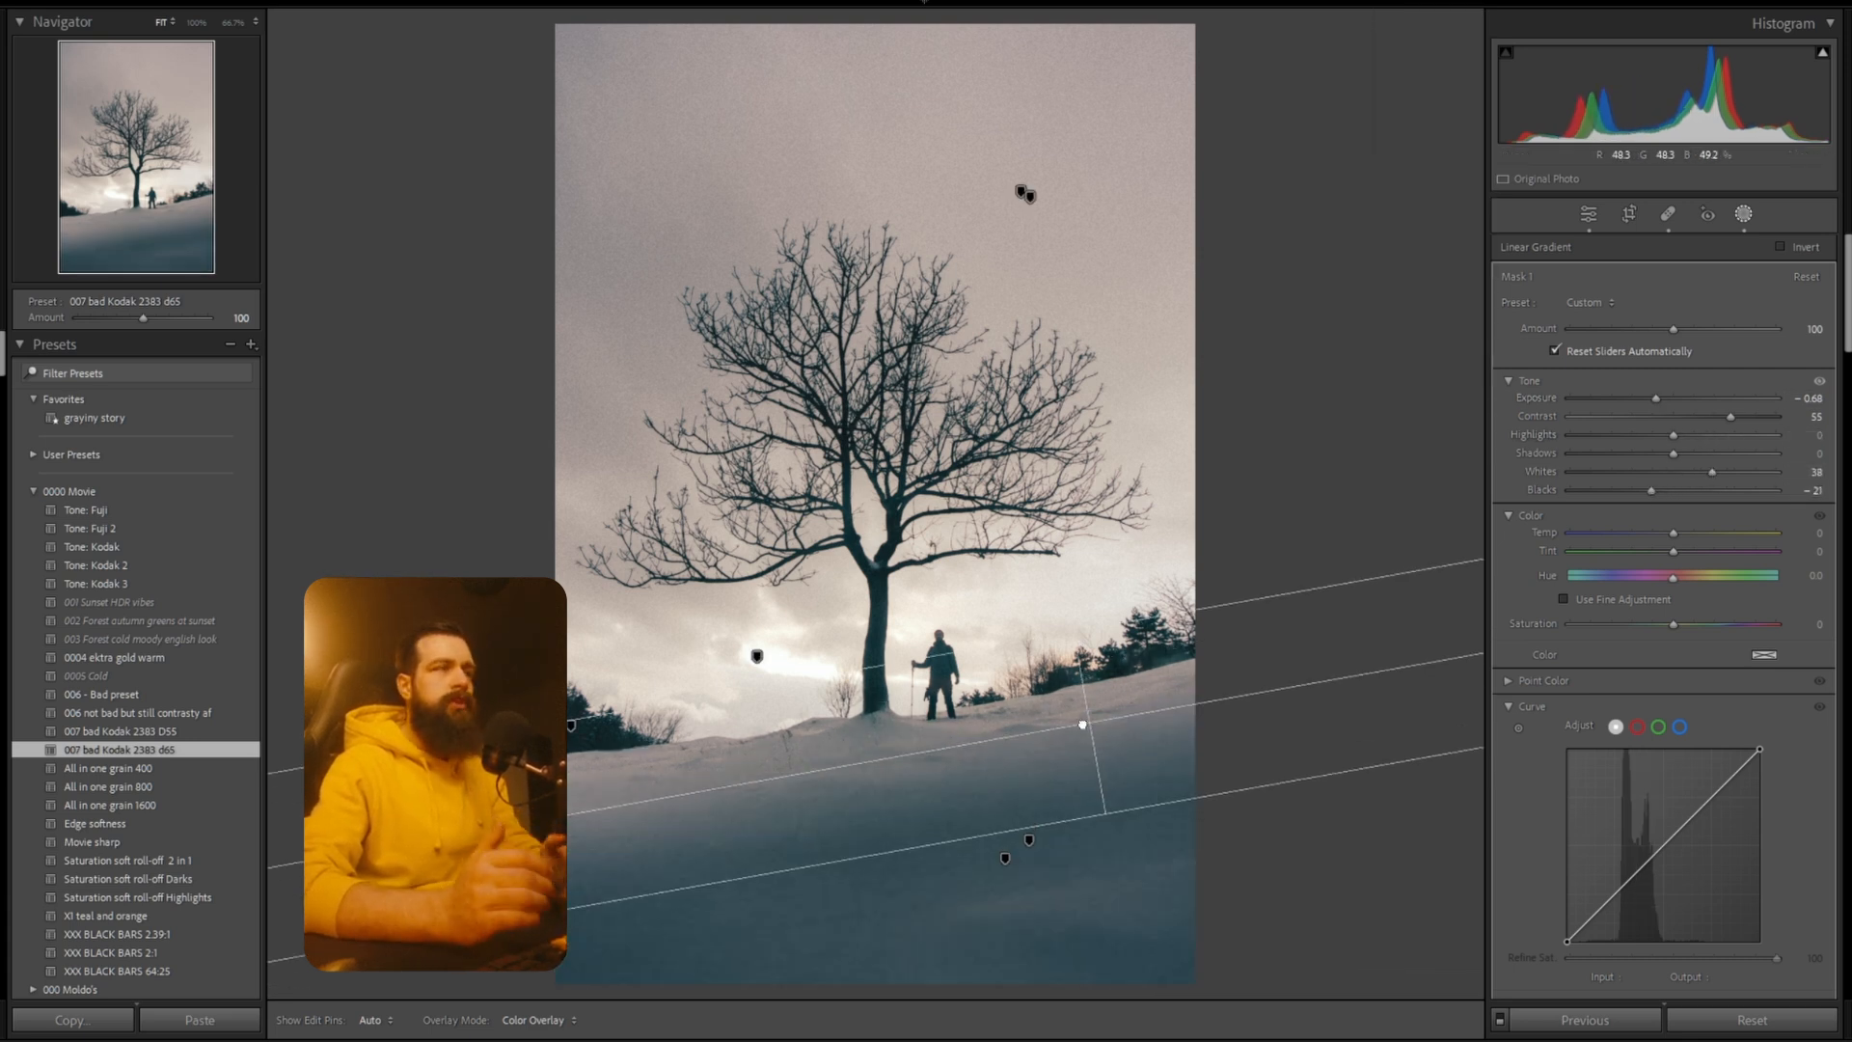
{"action": "left_click", "coordinate": [1743, 213]}
Add a large radial gradient mask centered on the tree and invert it to cover the photo's edges.
{"action": "key", "text": "ctrl+minus"}
{"action": "left_click", "coordinate": [1743, 213]}
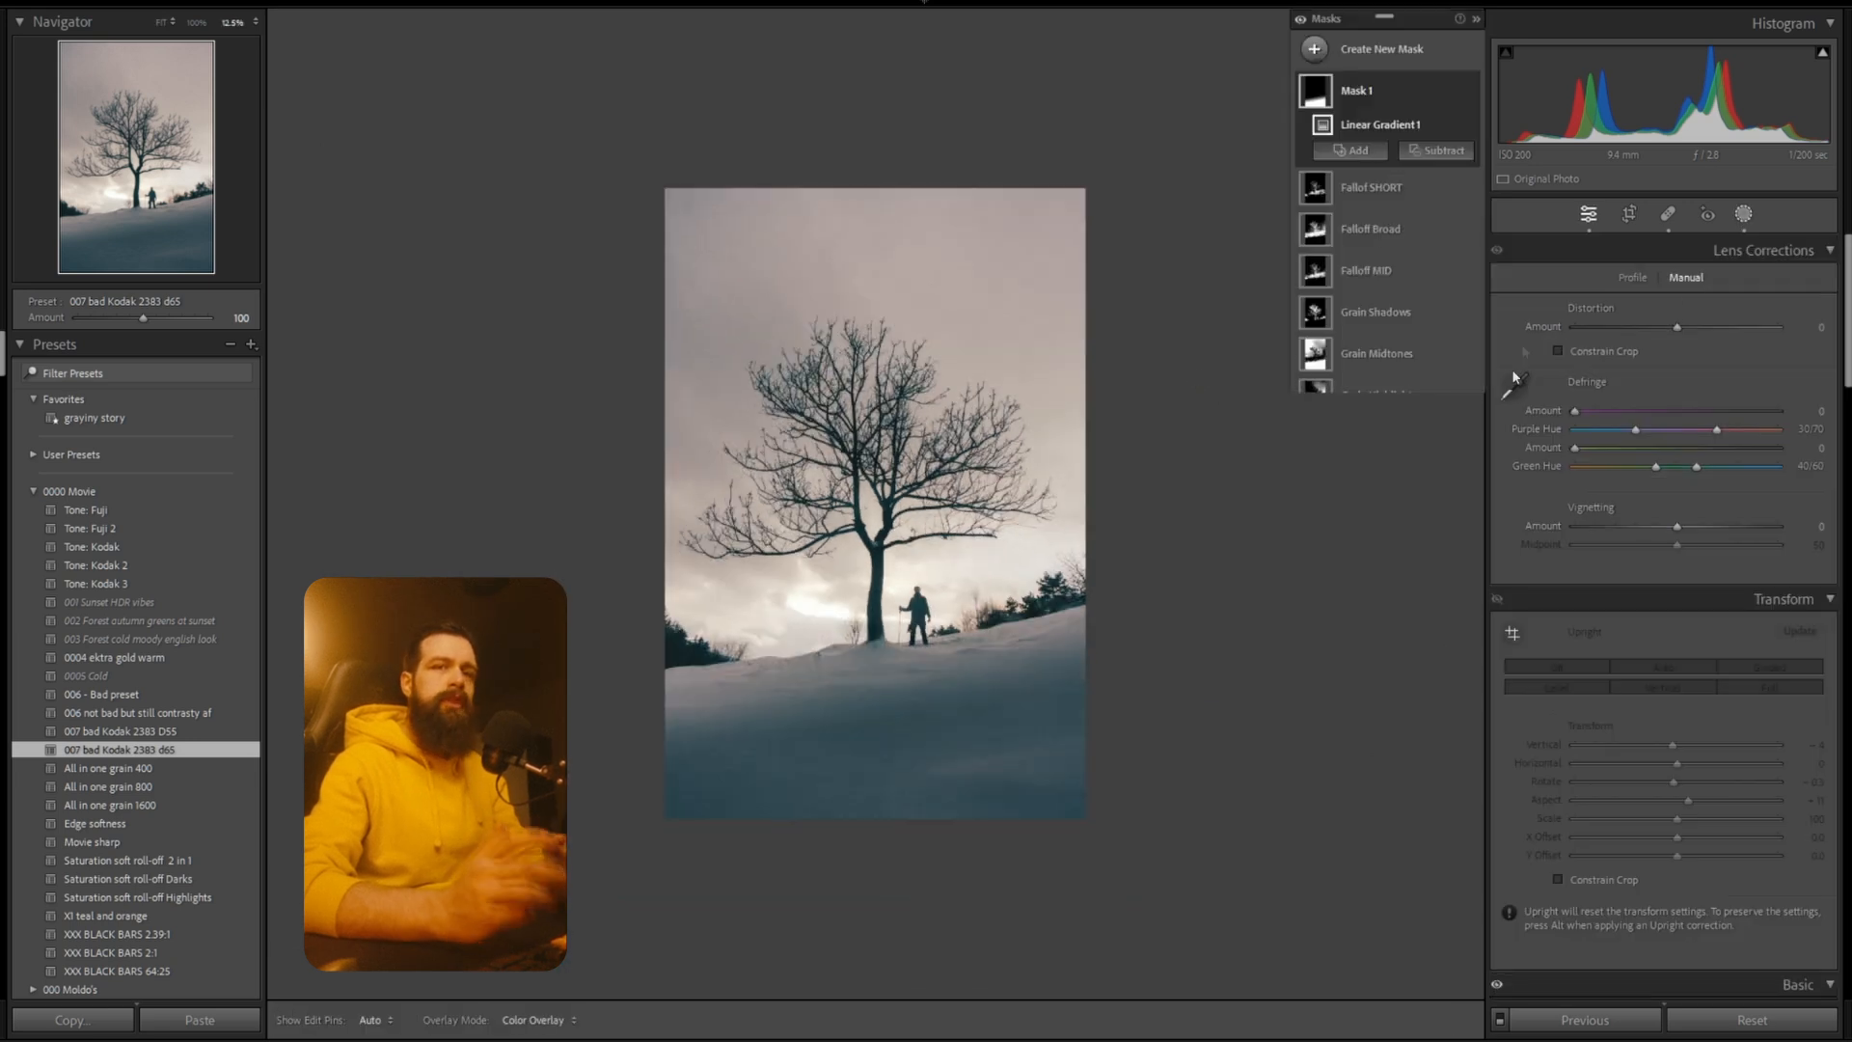
{"action": "left_click", "coordinate": [1358, 49]}
{"action": "left_click", "coordinate": [1414, 269]}
{"action": "mouse_move", "coordinate": [871, 539]}
{"action": "left_mouse_down"}
{"action": "mouse_move", "coordinate": [1145, 853]}
{"action": "mouse_move", "coordinate": [868, 678]}
{"action": "left_mouse_up"}
{"action": "key", "text": "apostrophe"}
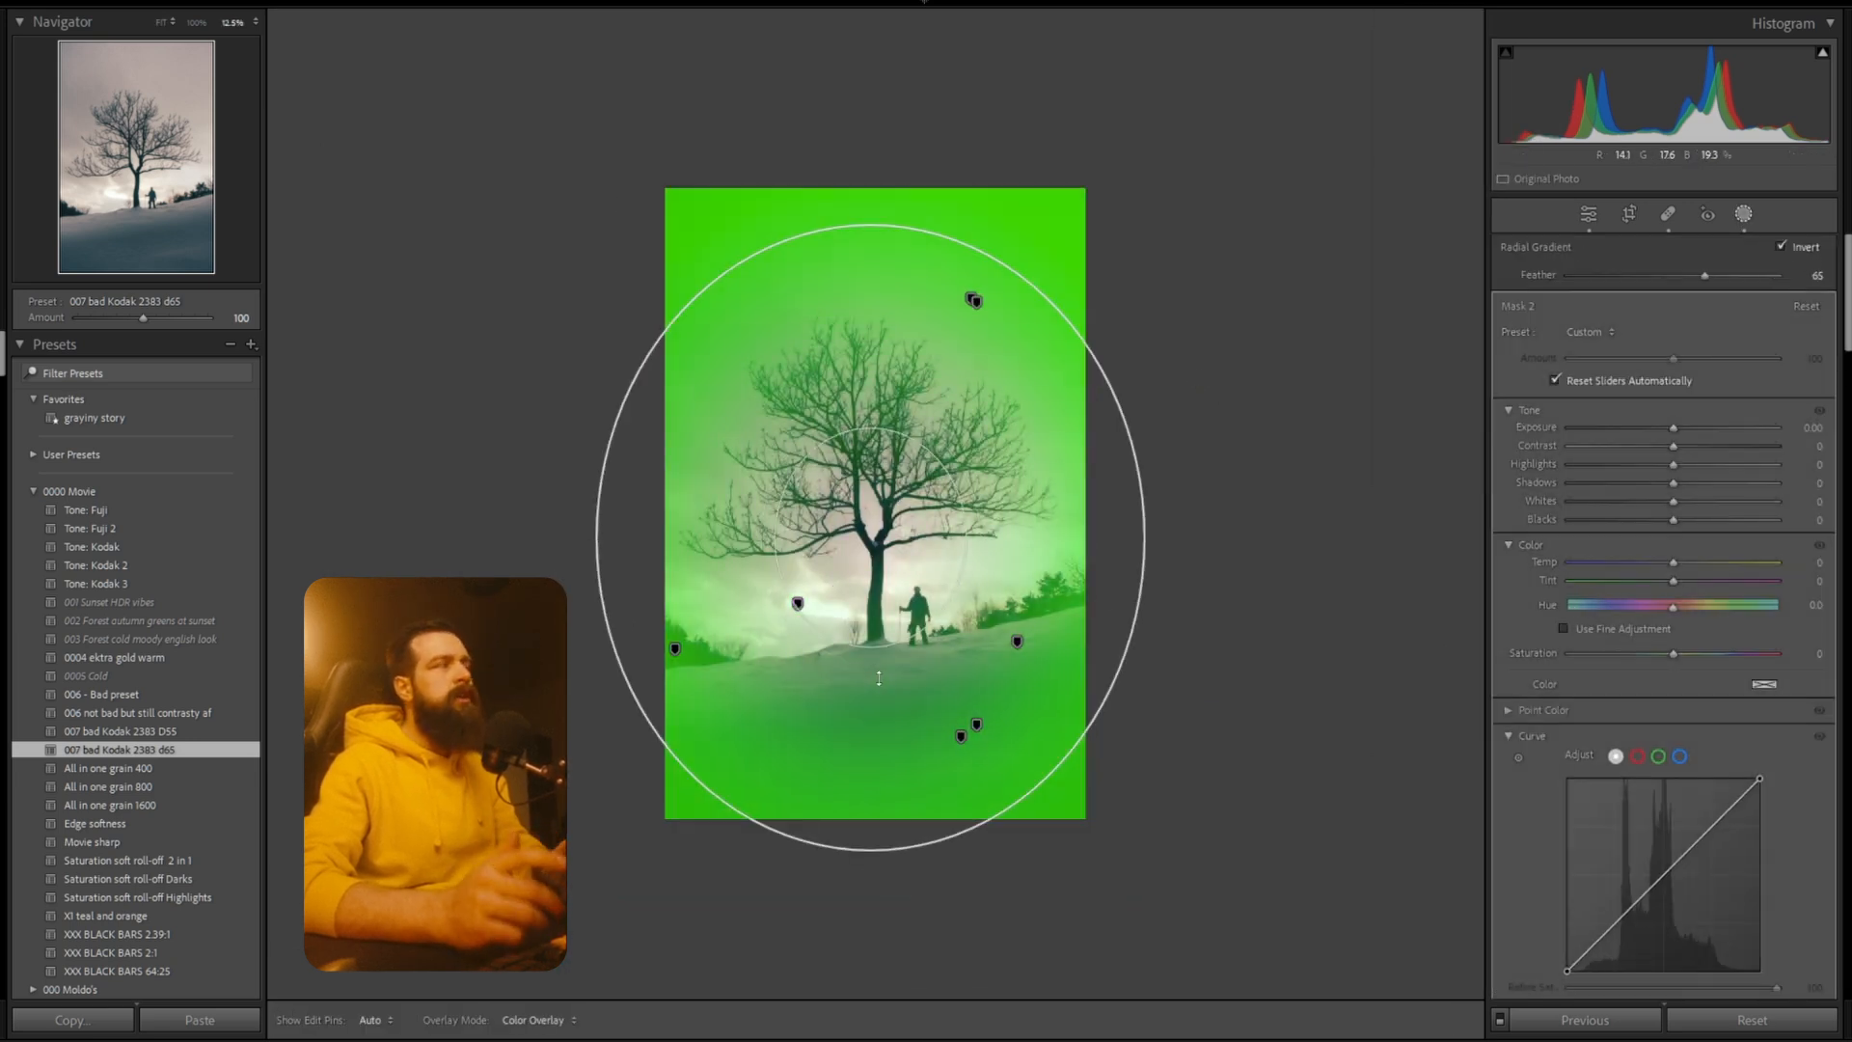
Intersect the inverted radial mask with the sky and set its Exposure to -1.57.
{"action": "left_click", "coordinate": [1445, 151], "text": "alt"}
{"action": "left_click", "coordinate": [1459, 220]}
{"action": "left_click_drag", "start_coordinate": [1673, 401], "coordinate": [1633, 401]}
Widen the sky mask's radial gradient beyond the photo's sides and rotate it slightly.
{"action": "left_click", "coordinate": [866, 556]}
{"action": "left_click_drag", "start_coordinate": [593, 552], "coordinate": [512, 552]}
{"action": "left_click_drag", "start_coordinate": [938, 240], "coordinate": [865, 235]}
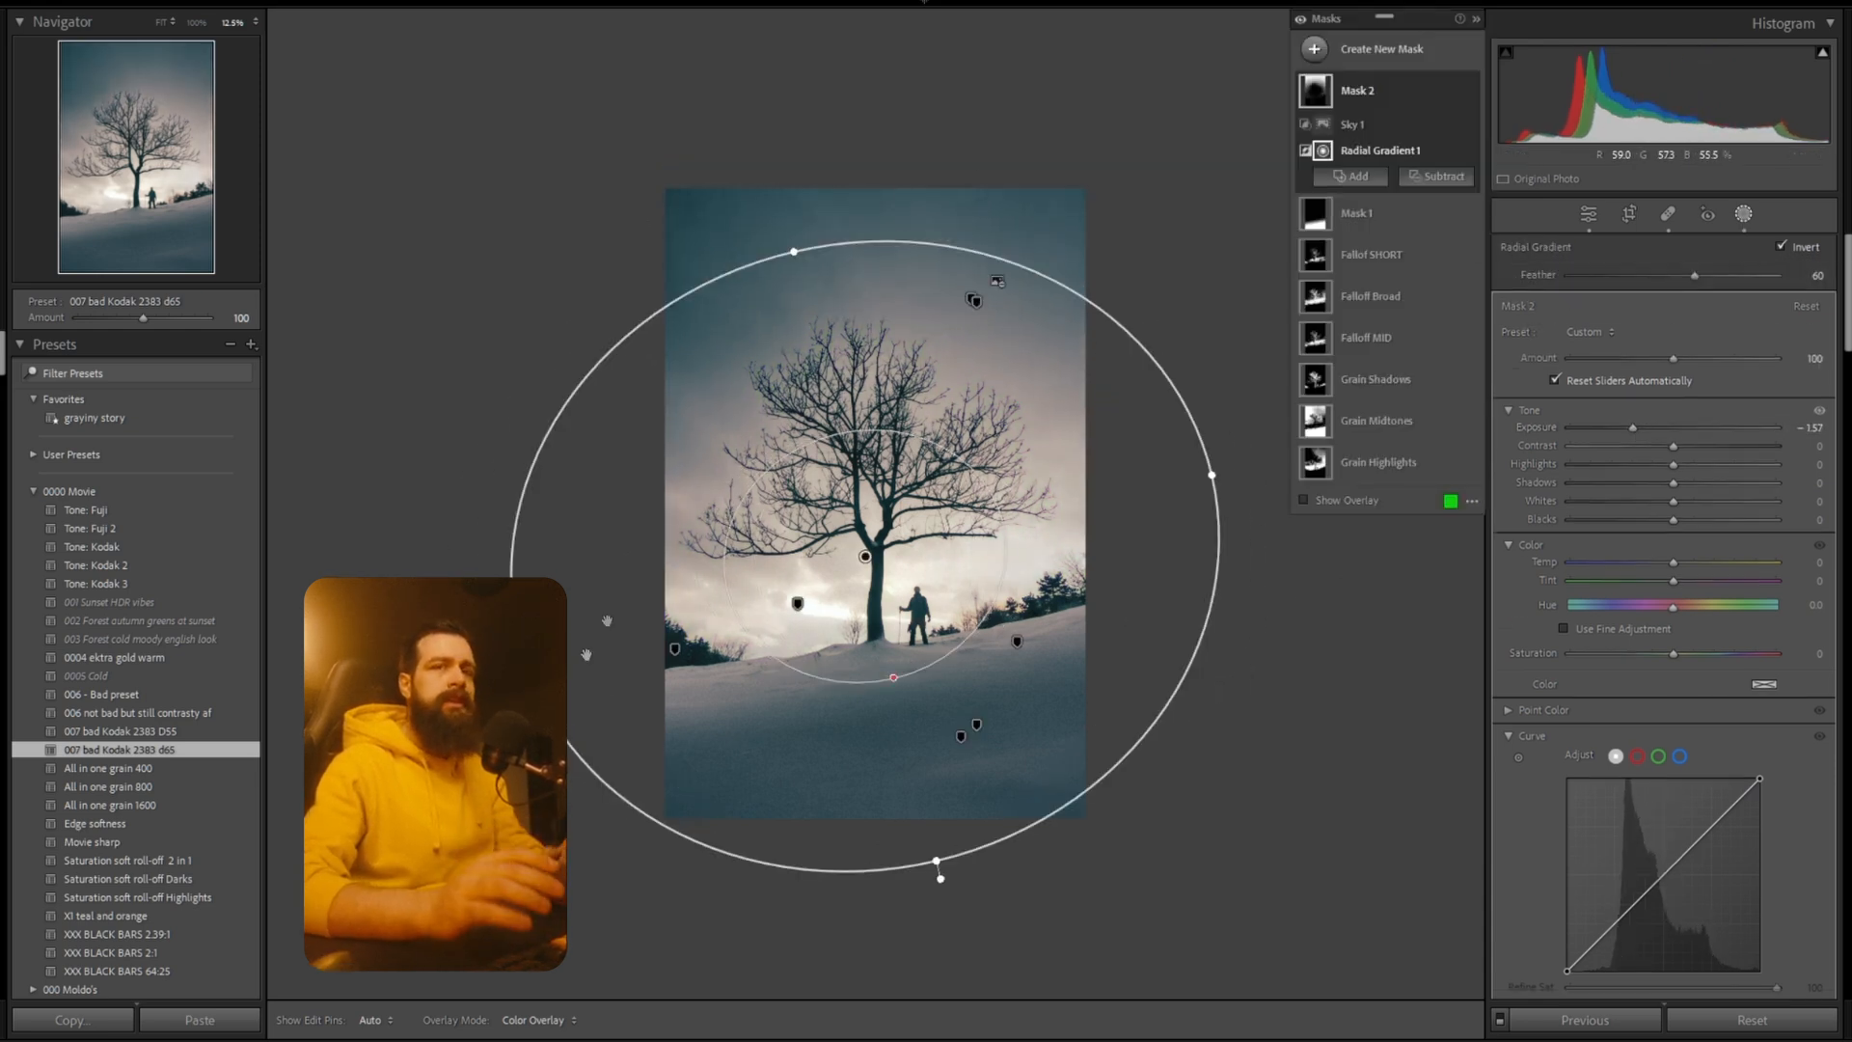
{"action": "left_click", "coordinate": [1588, 214]}
Add an elongated, tilted radial gradient mask across the bright sky and horizon behind the tree.
{"action": "left_click", "coordinate": [1743, 213]}
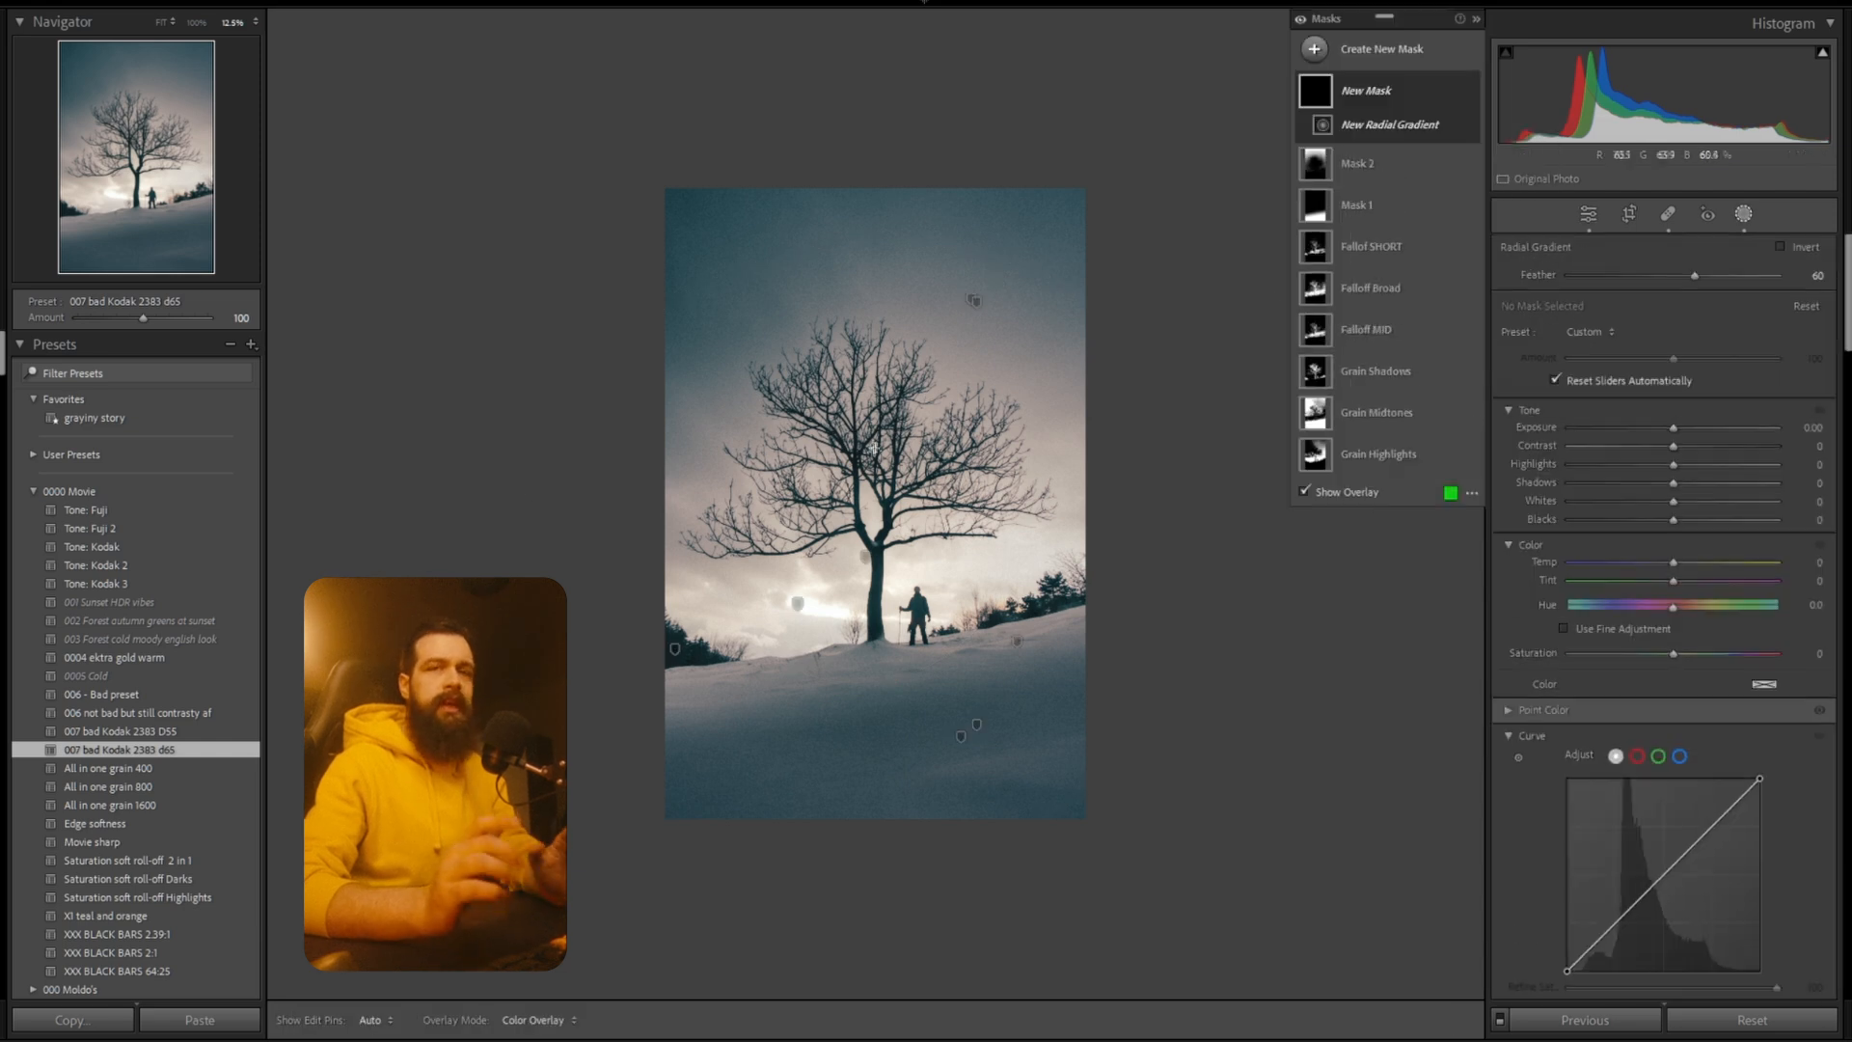
{"action": "mouse_move", "coordinate": [412, 567]}
{"action": "left_mouse_down"}
{"action": "mouse_move", "coordinate": [361, 666]}
{"action": "mouse_move", "coordinate": [386, 704]}
{"action": "left_mouse_up"}
{"action": "left_click_drag", "start_coordinate": [1009, 553], "coordinate": [972, 533]}
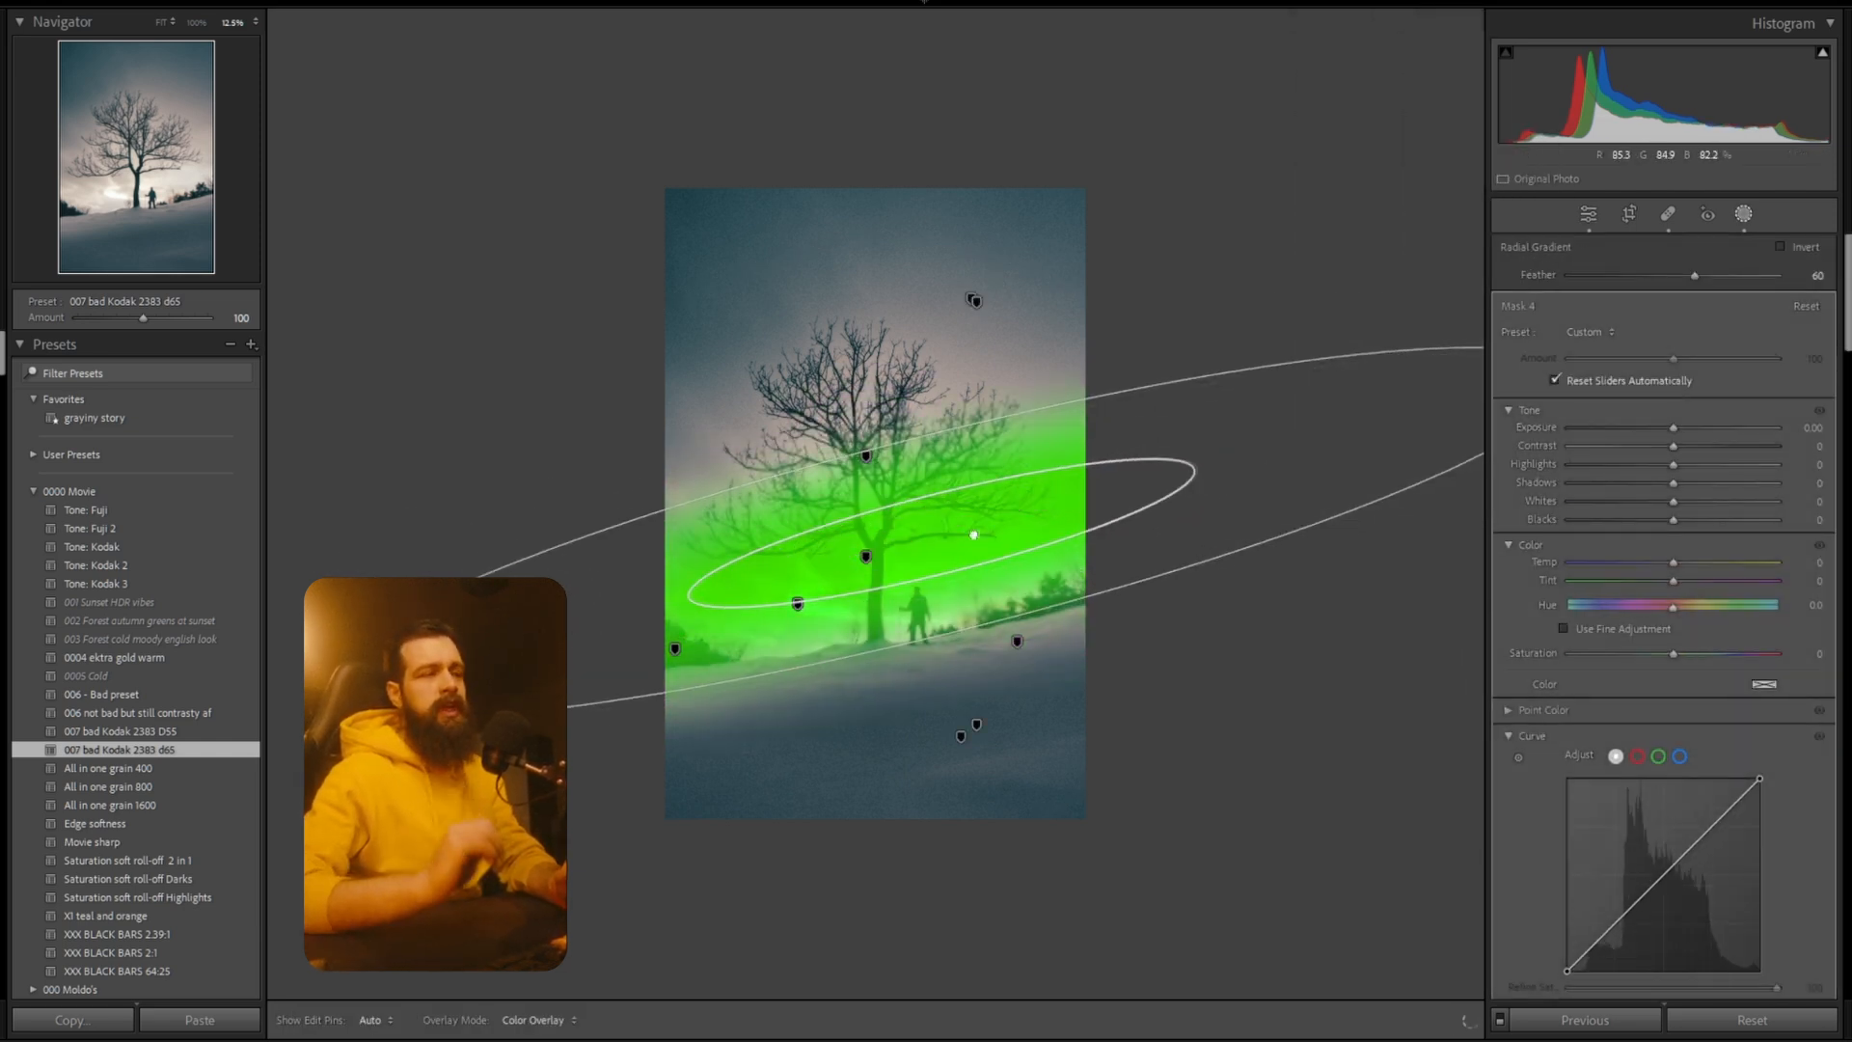
Set the horizon radial mask's Contrast to -13, Highlights to -96 and Exposure to -0.29.
{"action": "left_click_drag", "start_coordinate": [1674, 447], "coordinate": [1576, 466]}
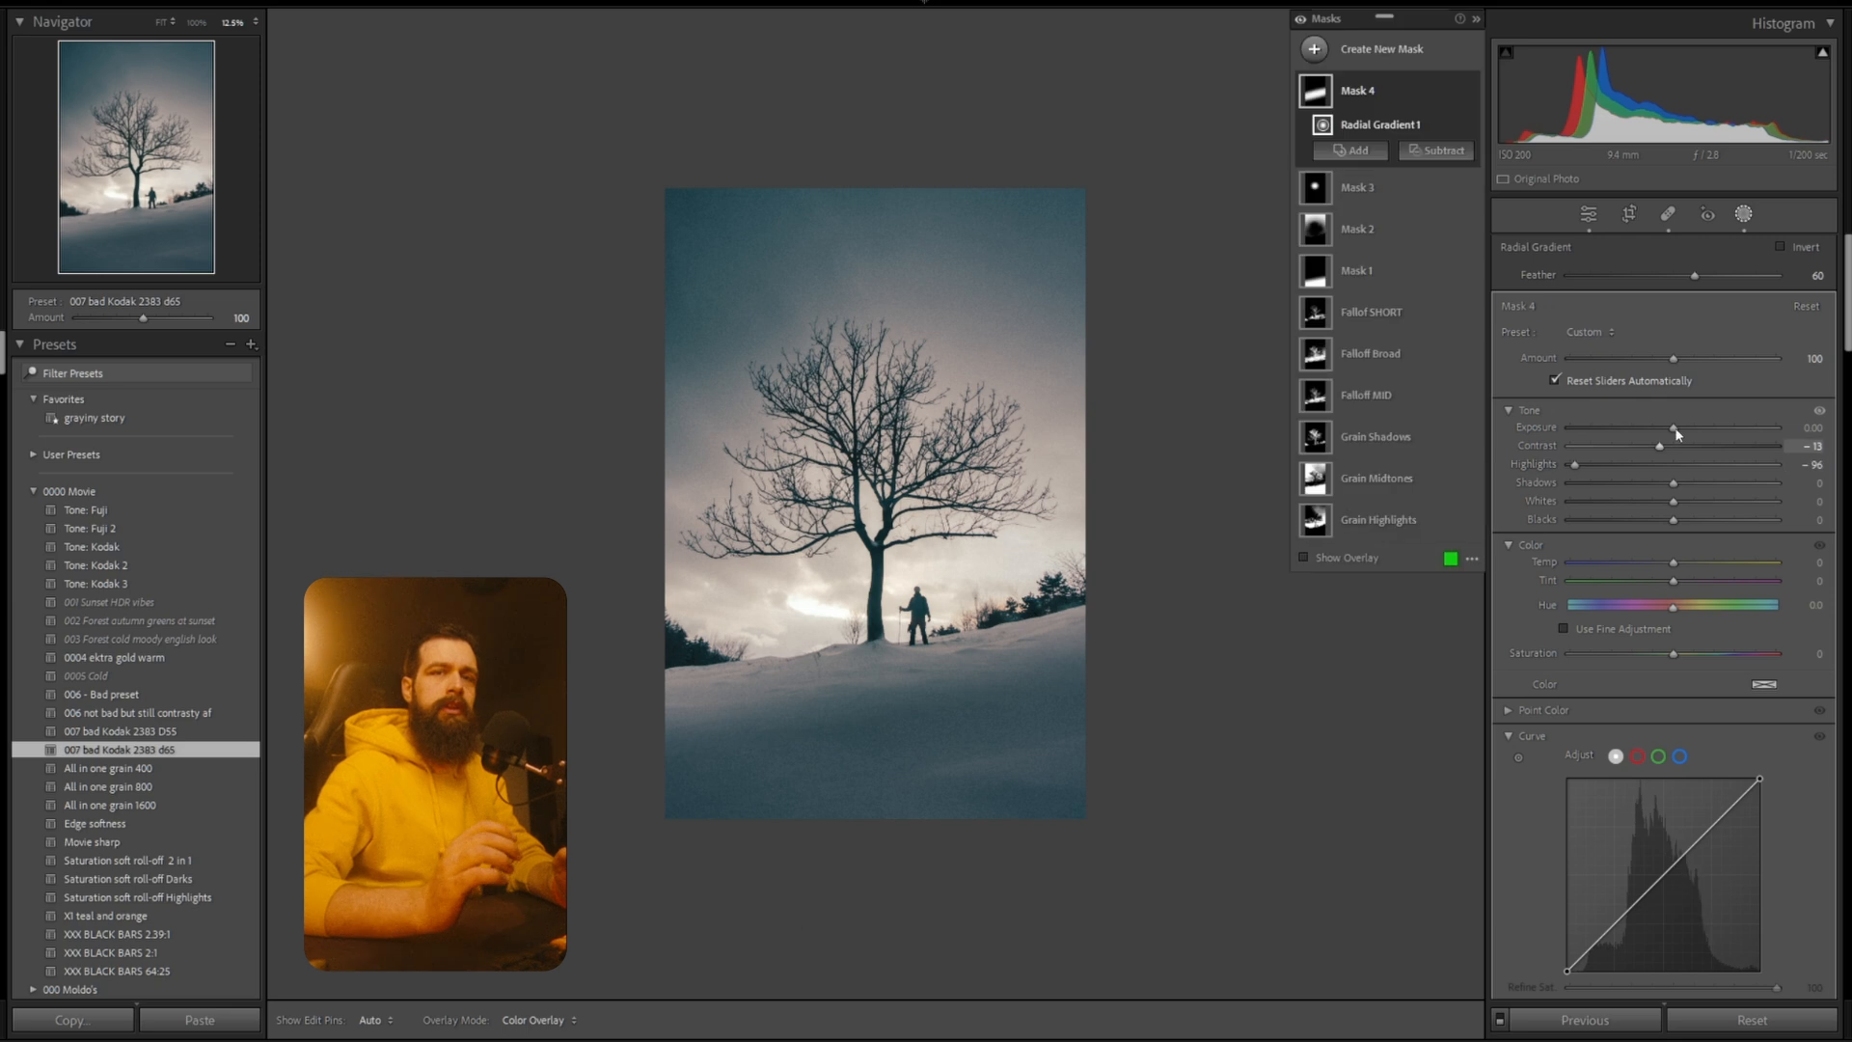
{"action": "left_click_drag", "start_coordinate": [1674, 428], "coordinate": [1670, 427]}
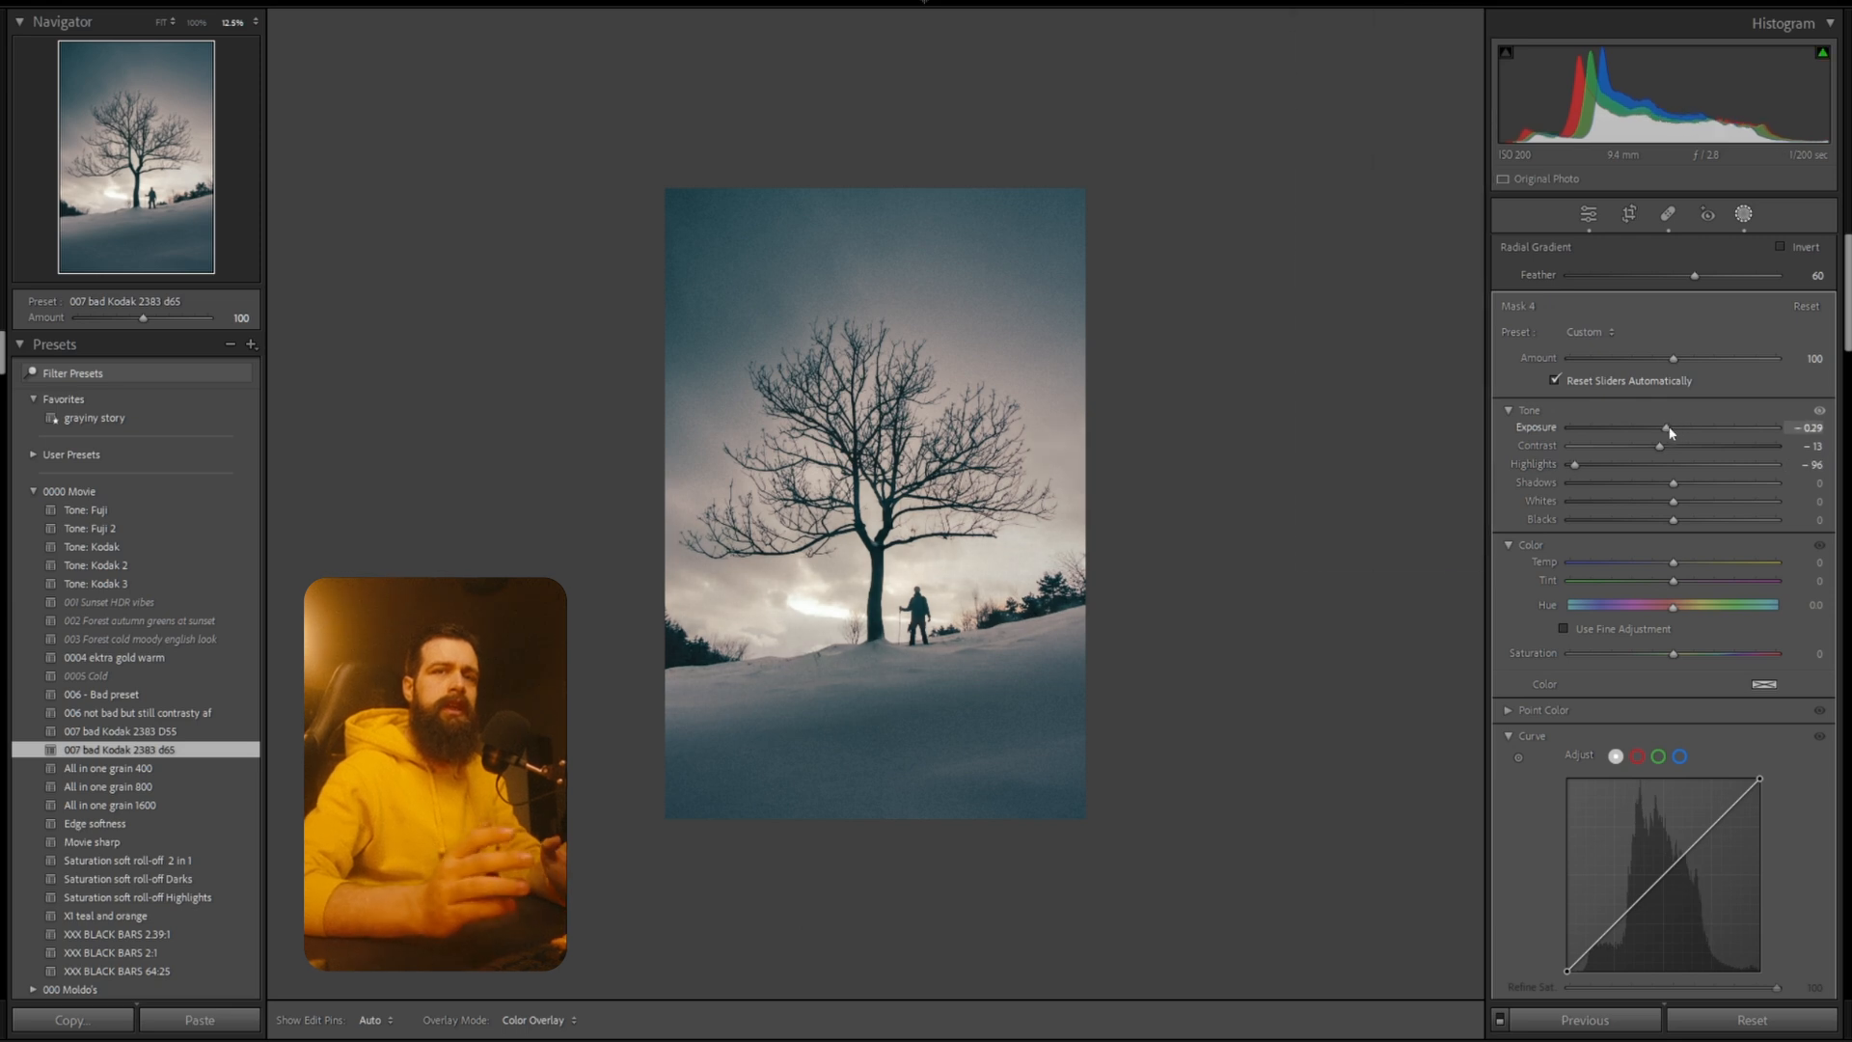
{"action": "left_click", "coordinate": [1743, 213]}
{"action": "scroll", "coordinate": [1586, 416], "scroll_direction": "down", "scroll_amount": 5}
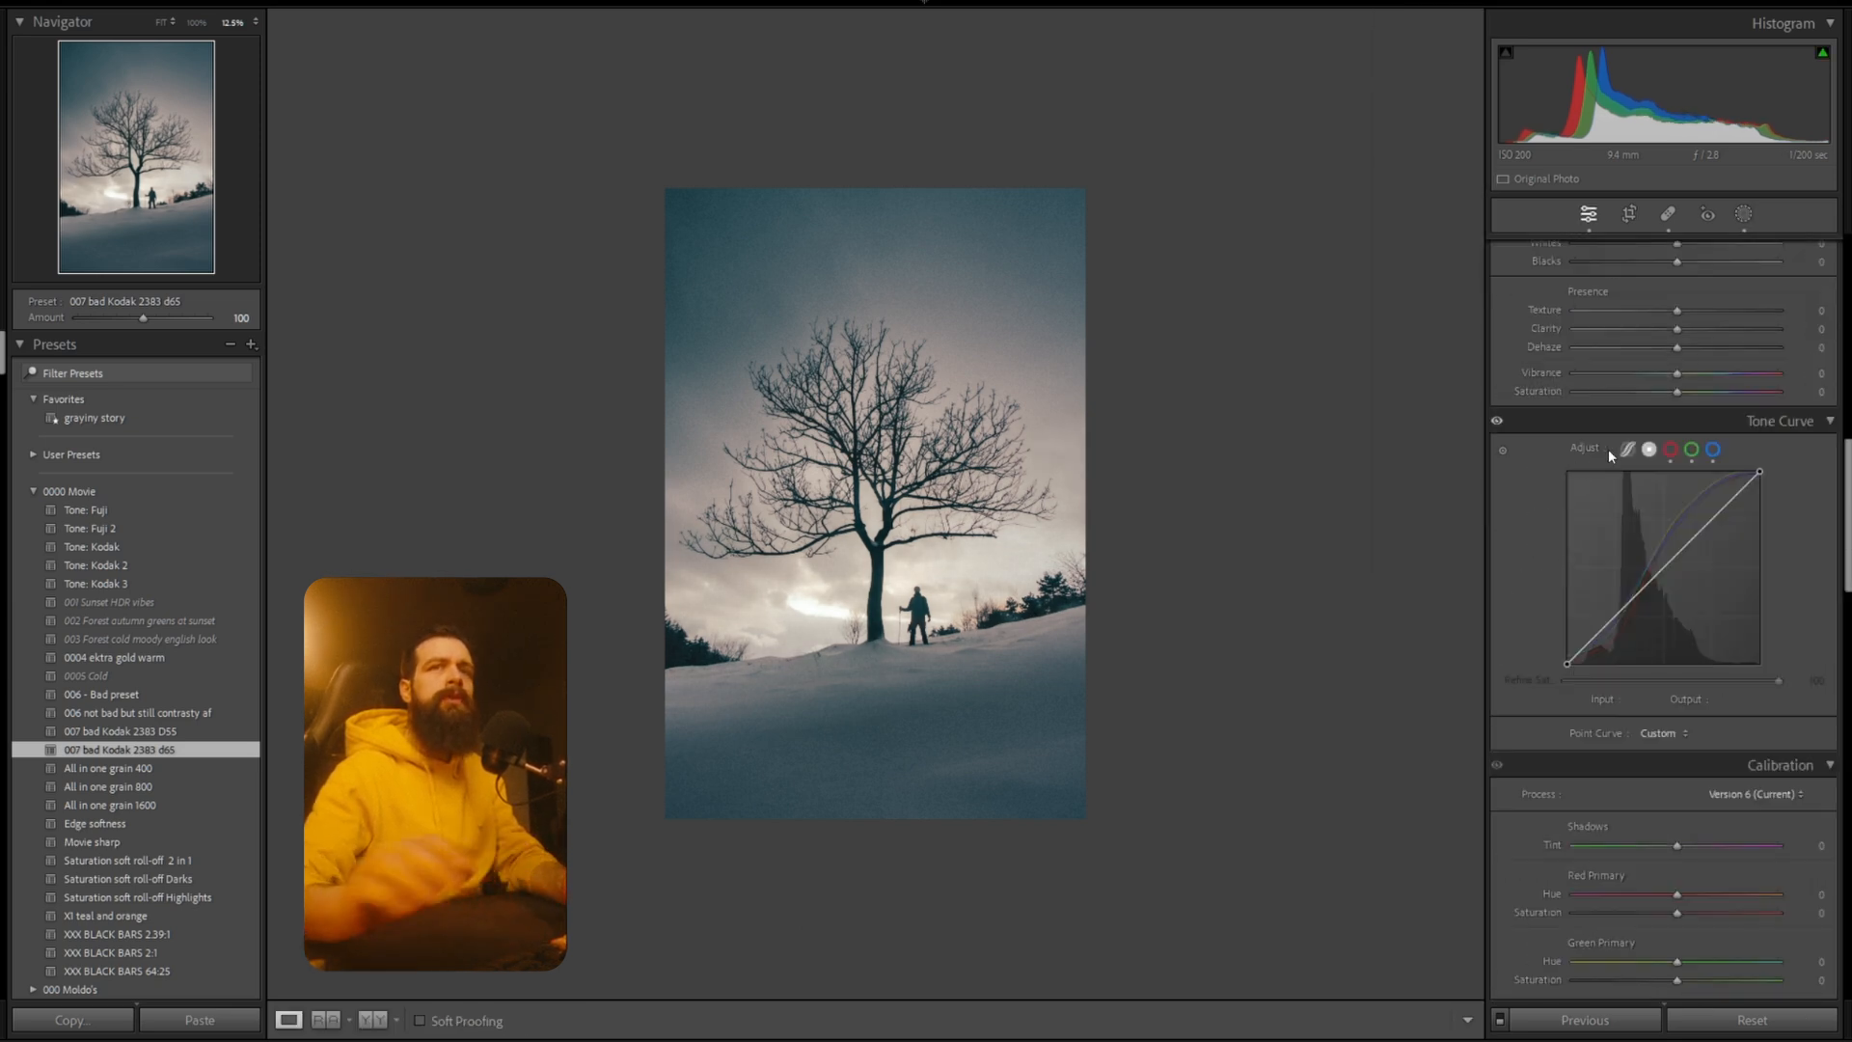
Shape the point tone curve with raised blacks, a shadow point near 41/37 and a midtone point at 140/134.
{"action": "left_click", "coordinate": [1503, 451]}
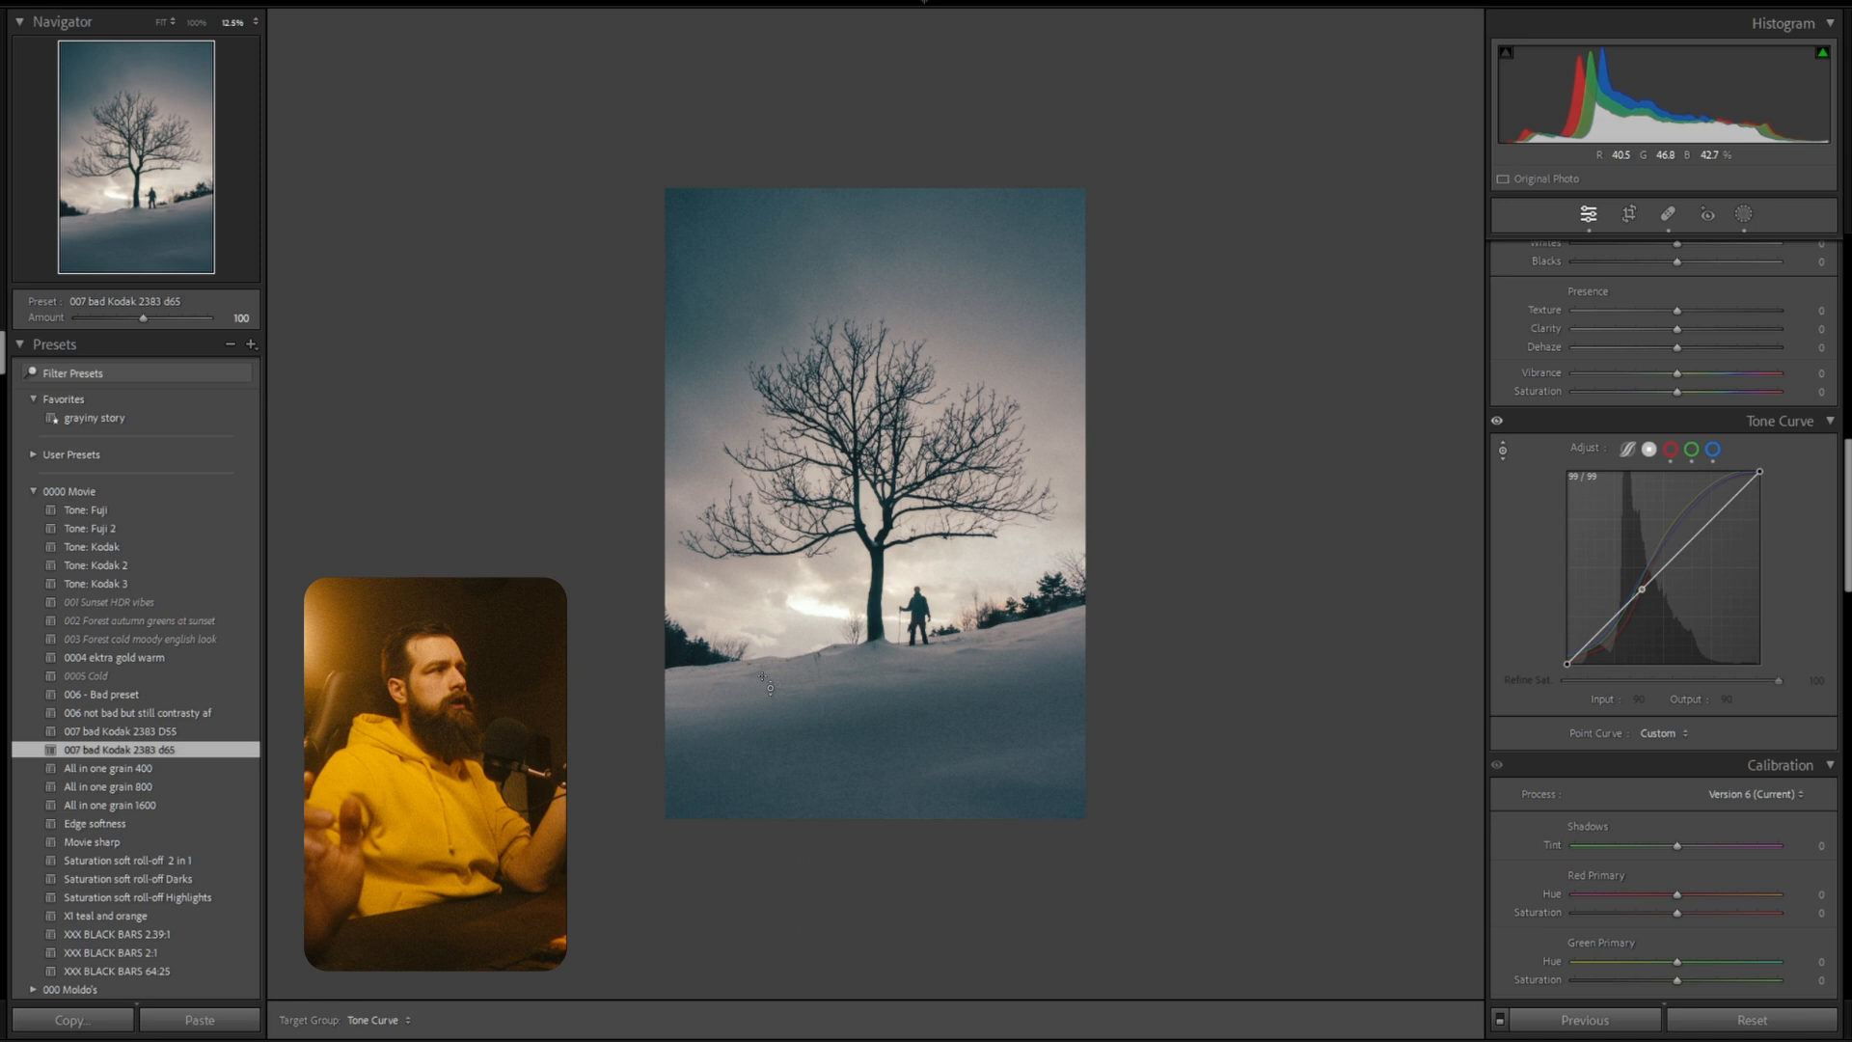
{"action": "left_click", "coordinate": [1660, 582]}
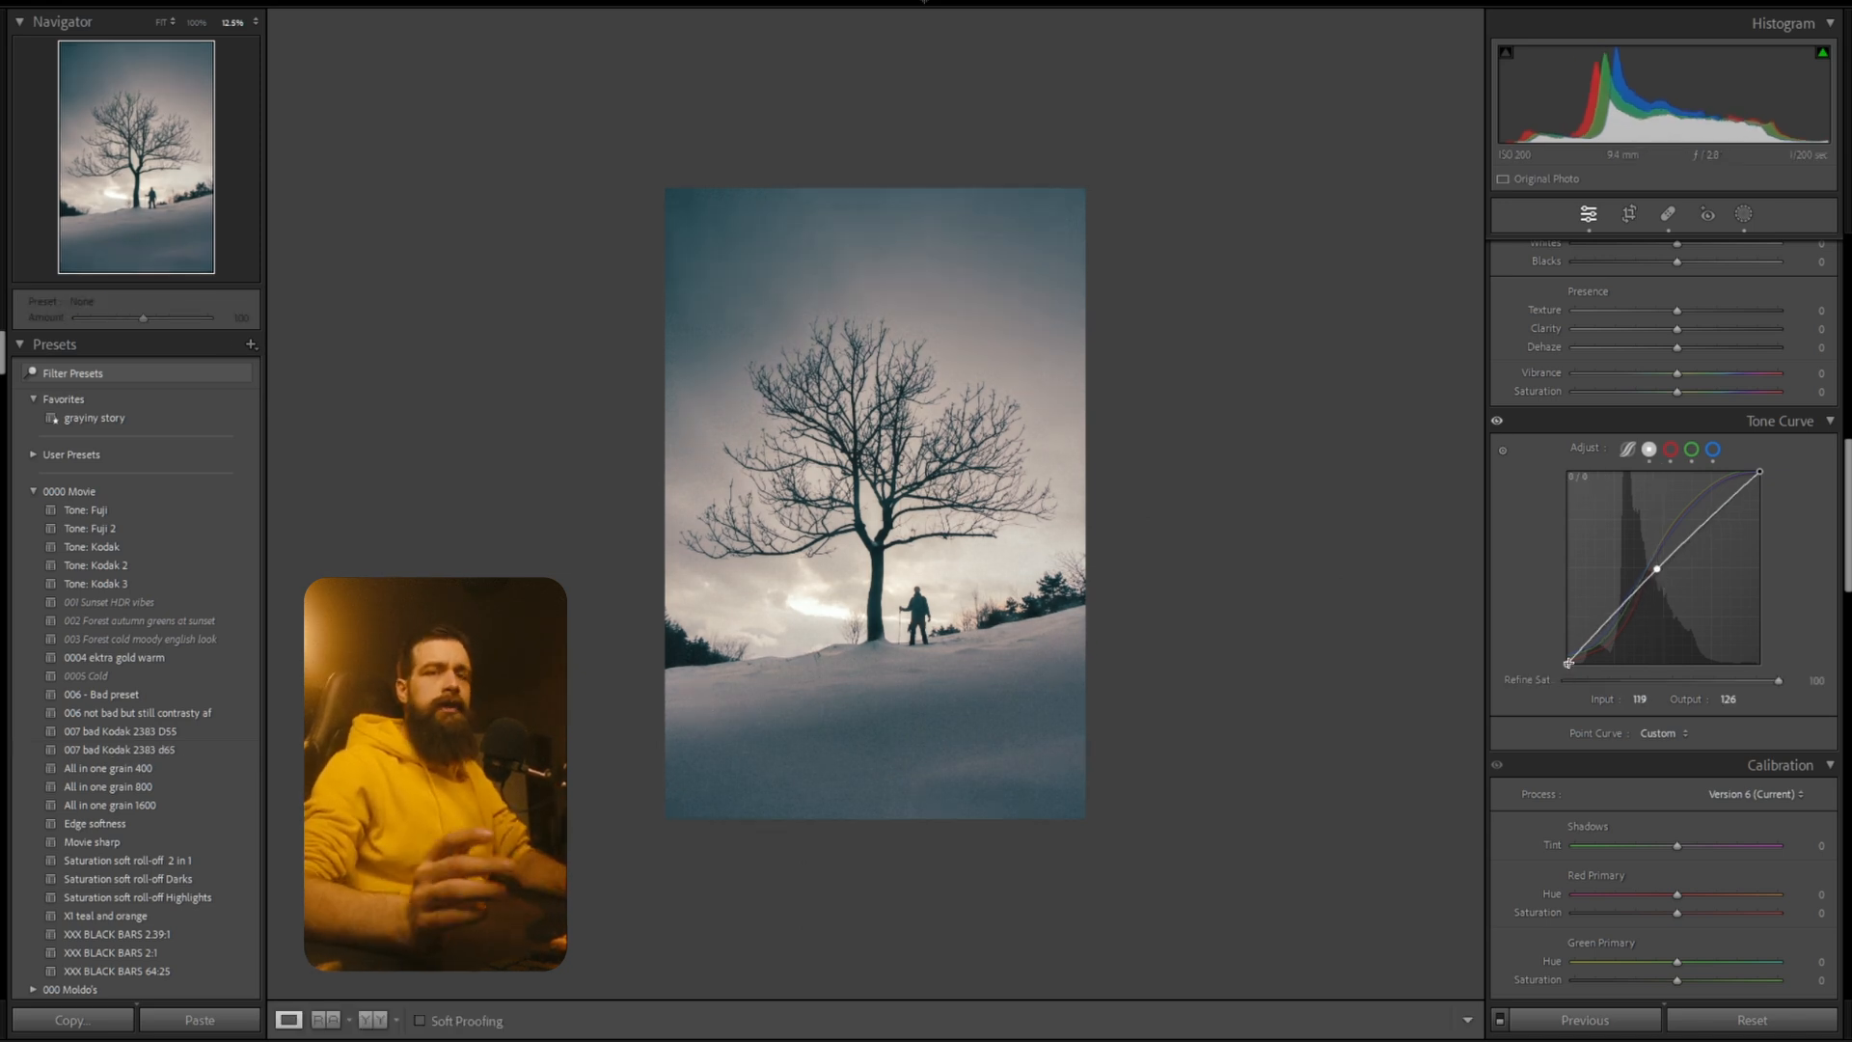
{"action": "left_click_drag", "start_coordinate": [1564, 666], "coordinate": [1598, 637]}
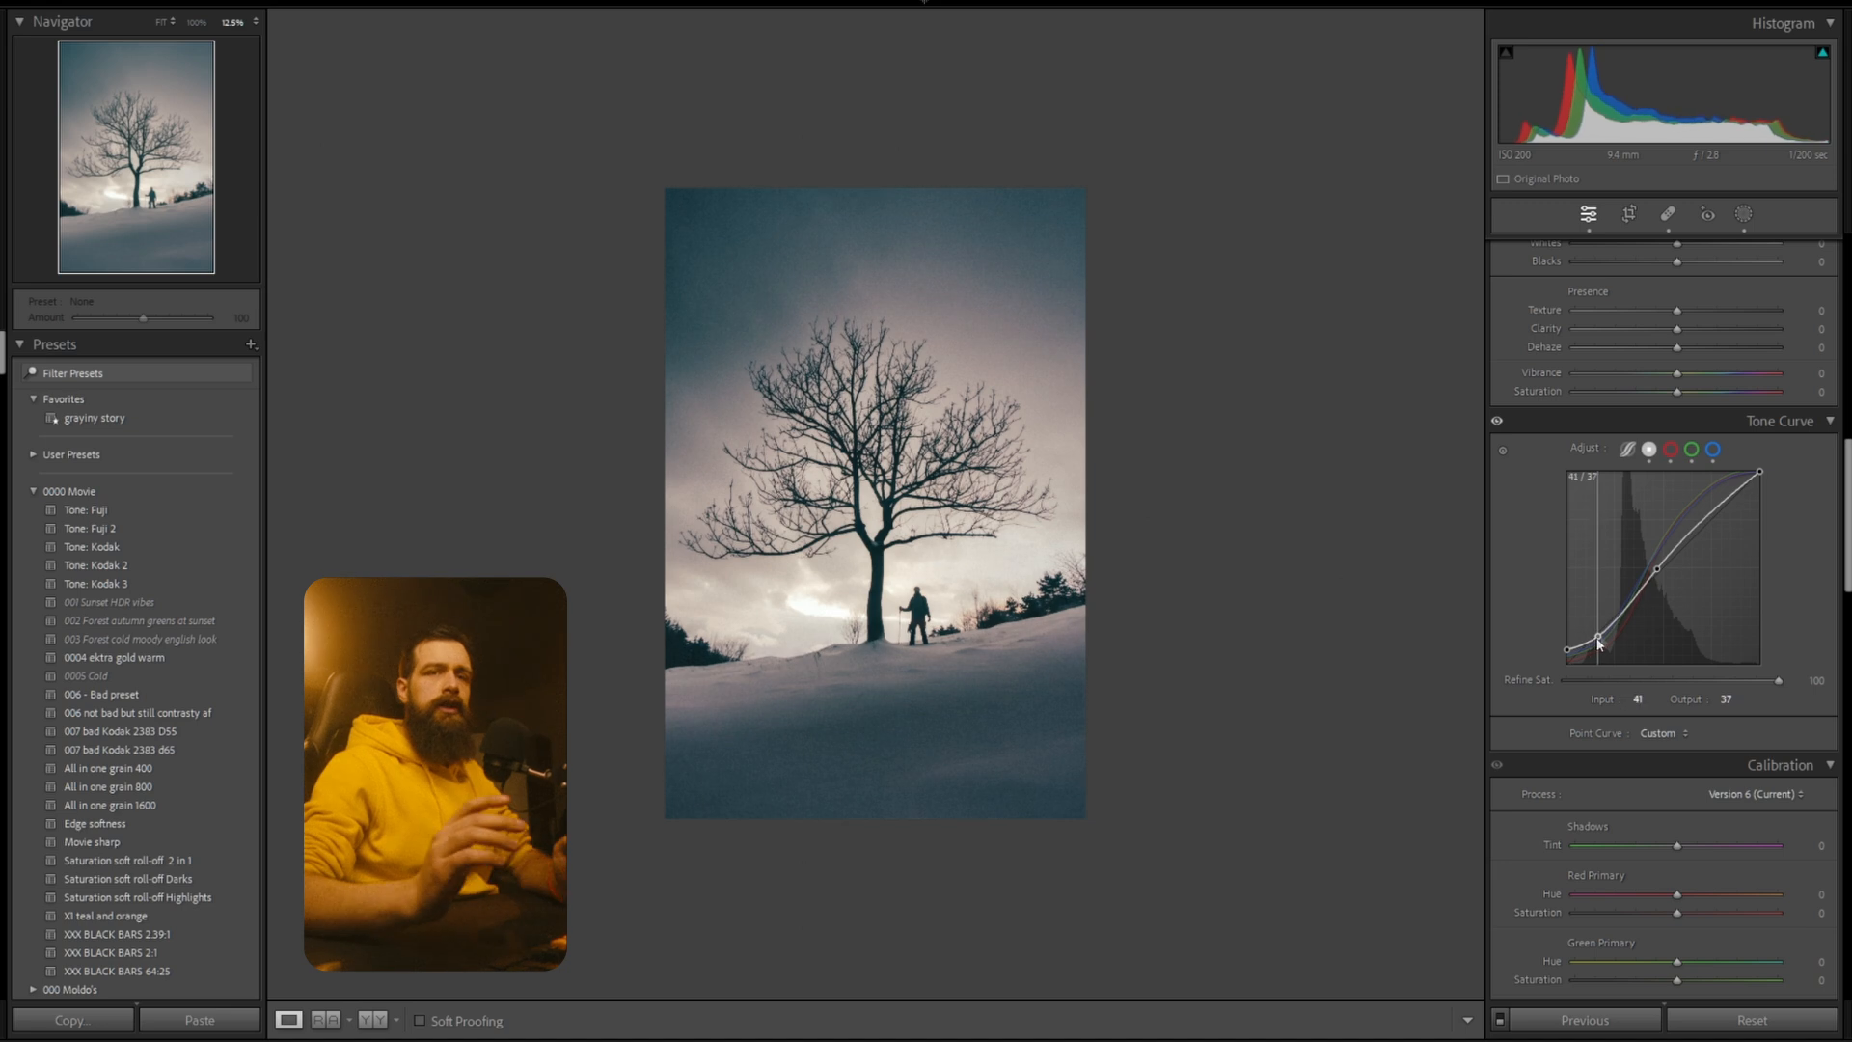
{"action": "mouse_move", "coordinate": [1660, 569]}
{"action": "left_mouse_down"}
{"action": "mouse_move", "coordinate": [1695, 536]}
{"action": "mouse_move", "coordinate": [1673, 563]}
{"action": "left_mouse_up"}
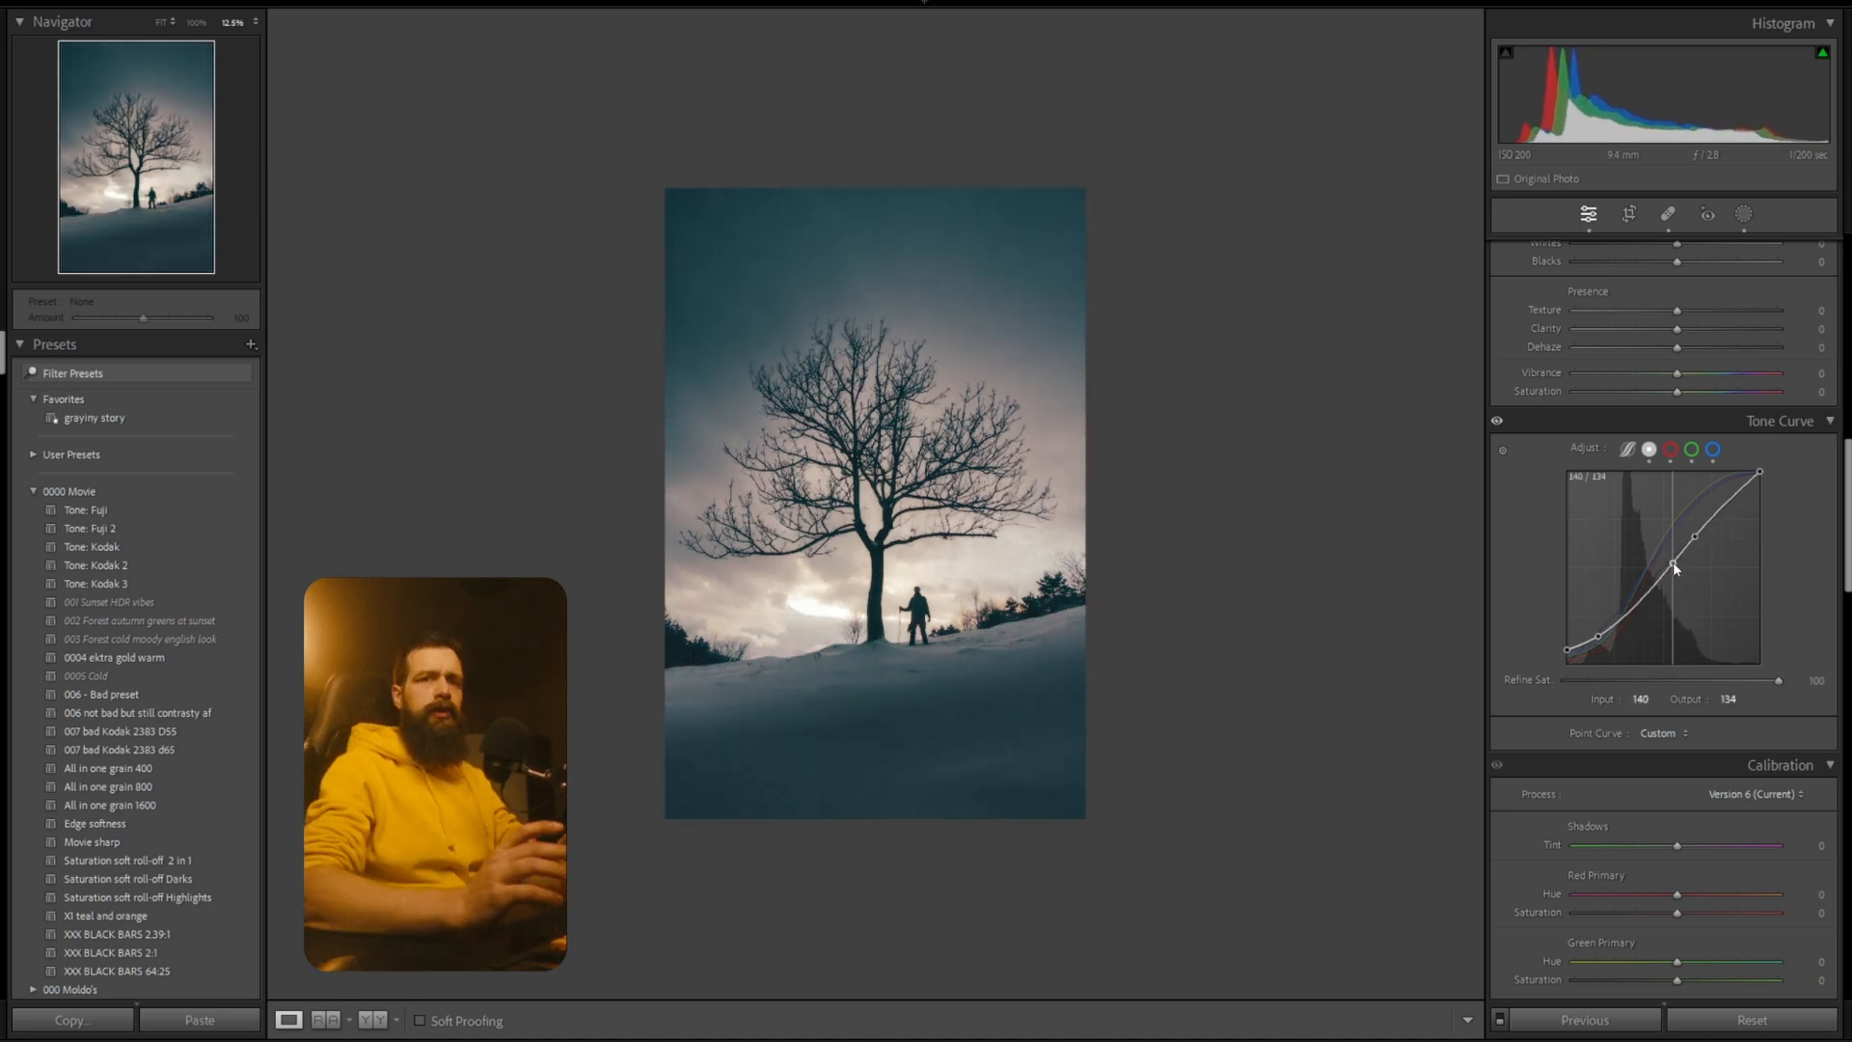
Warm the photo's overall white balance and set its Tint to +36.
{"action": "scroll", "coordinate": [1605, 363], "scroll_direction": "up", "scroll_amount": 10}
{"action": "left_click_drag", "start_coordinate": [1704, 721], "coordinate": [1724, 707]}
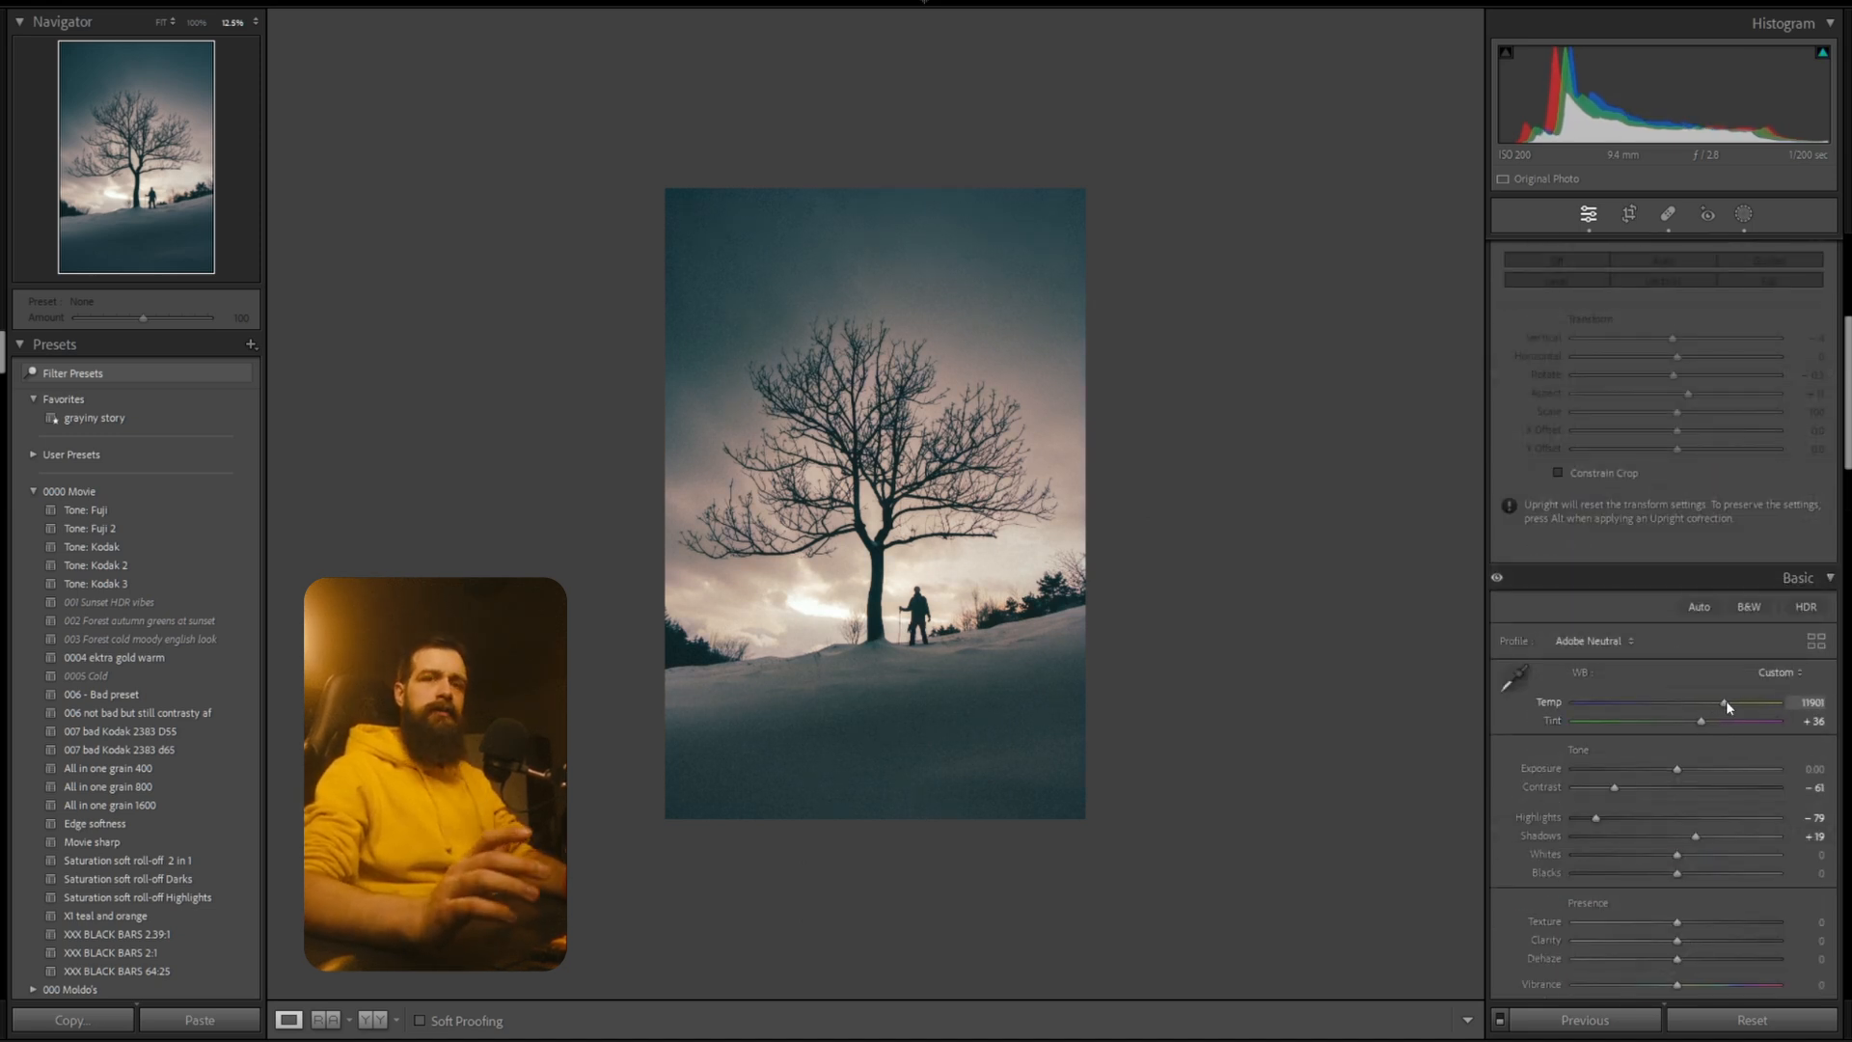
Set the horizon radial mask's Exposure to -0.18, Temp to -23 and Tint to -13.
{"action": "left_click", "coordinate": [1751, 212]}
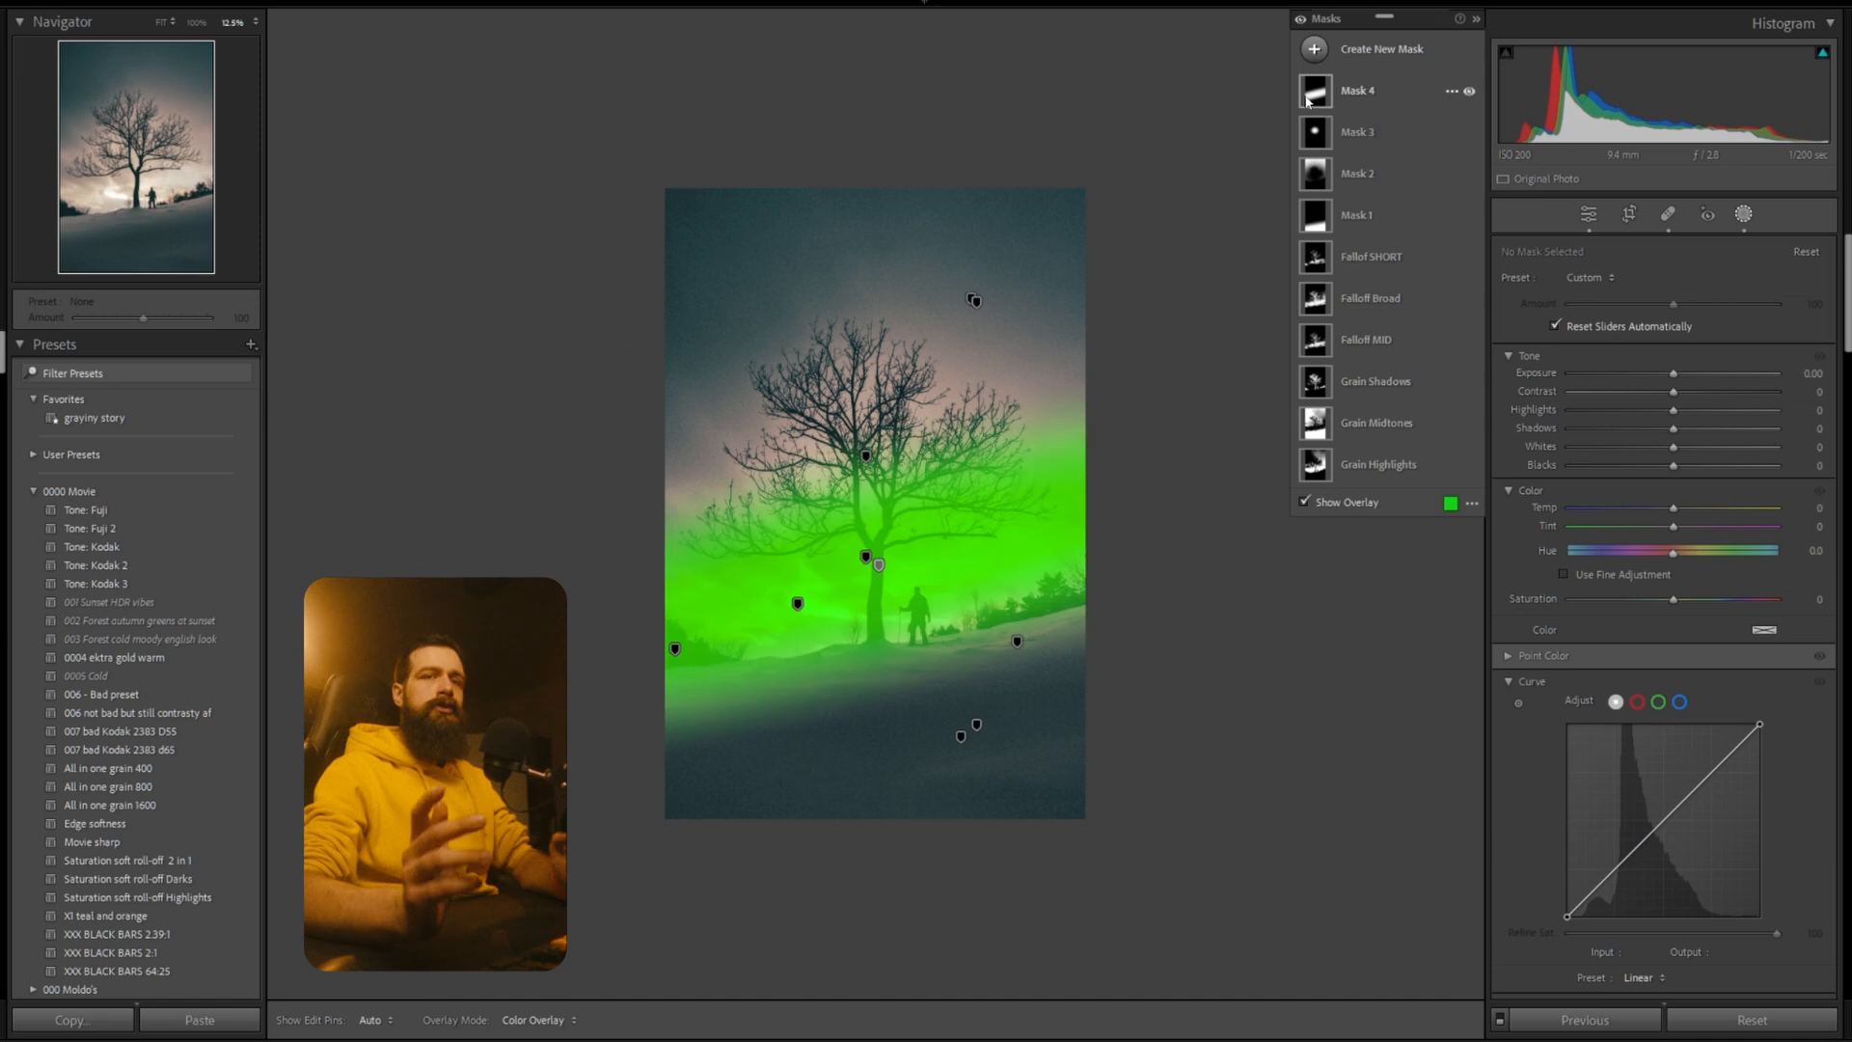
{"action": "left_click", "coordinate": [1355, 91]}
{"action": "left_click_drag", "start_coordinate": [1678, 563], "coordinate": [1670, 567]}
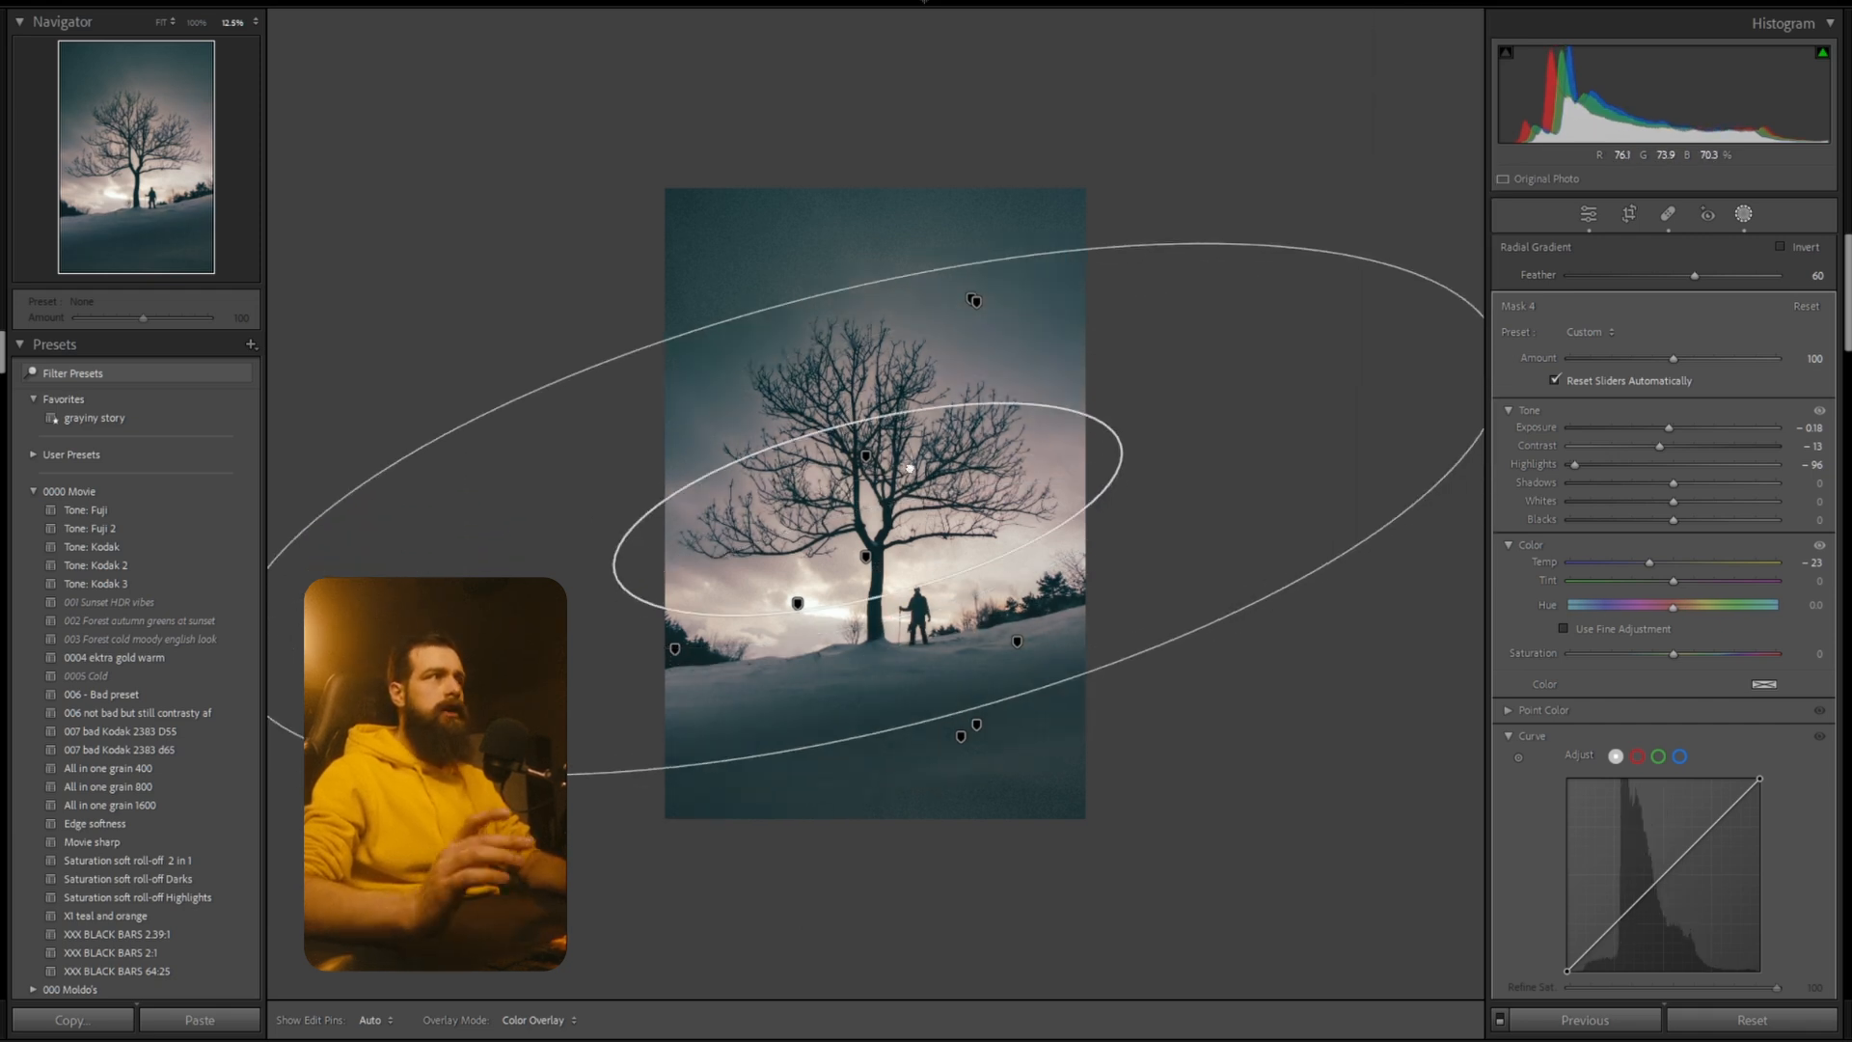
{"action": "left_click_drag", "start_coordinate": [1674, 581], "coordinate": [1659, 581]}
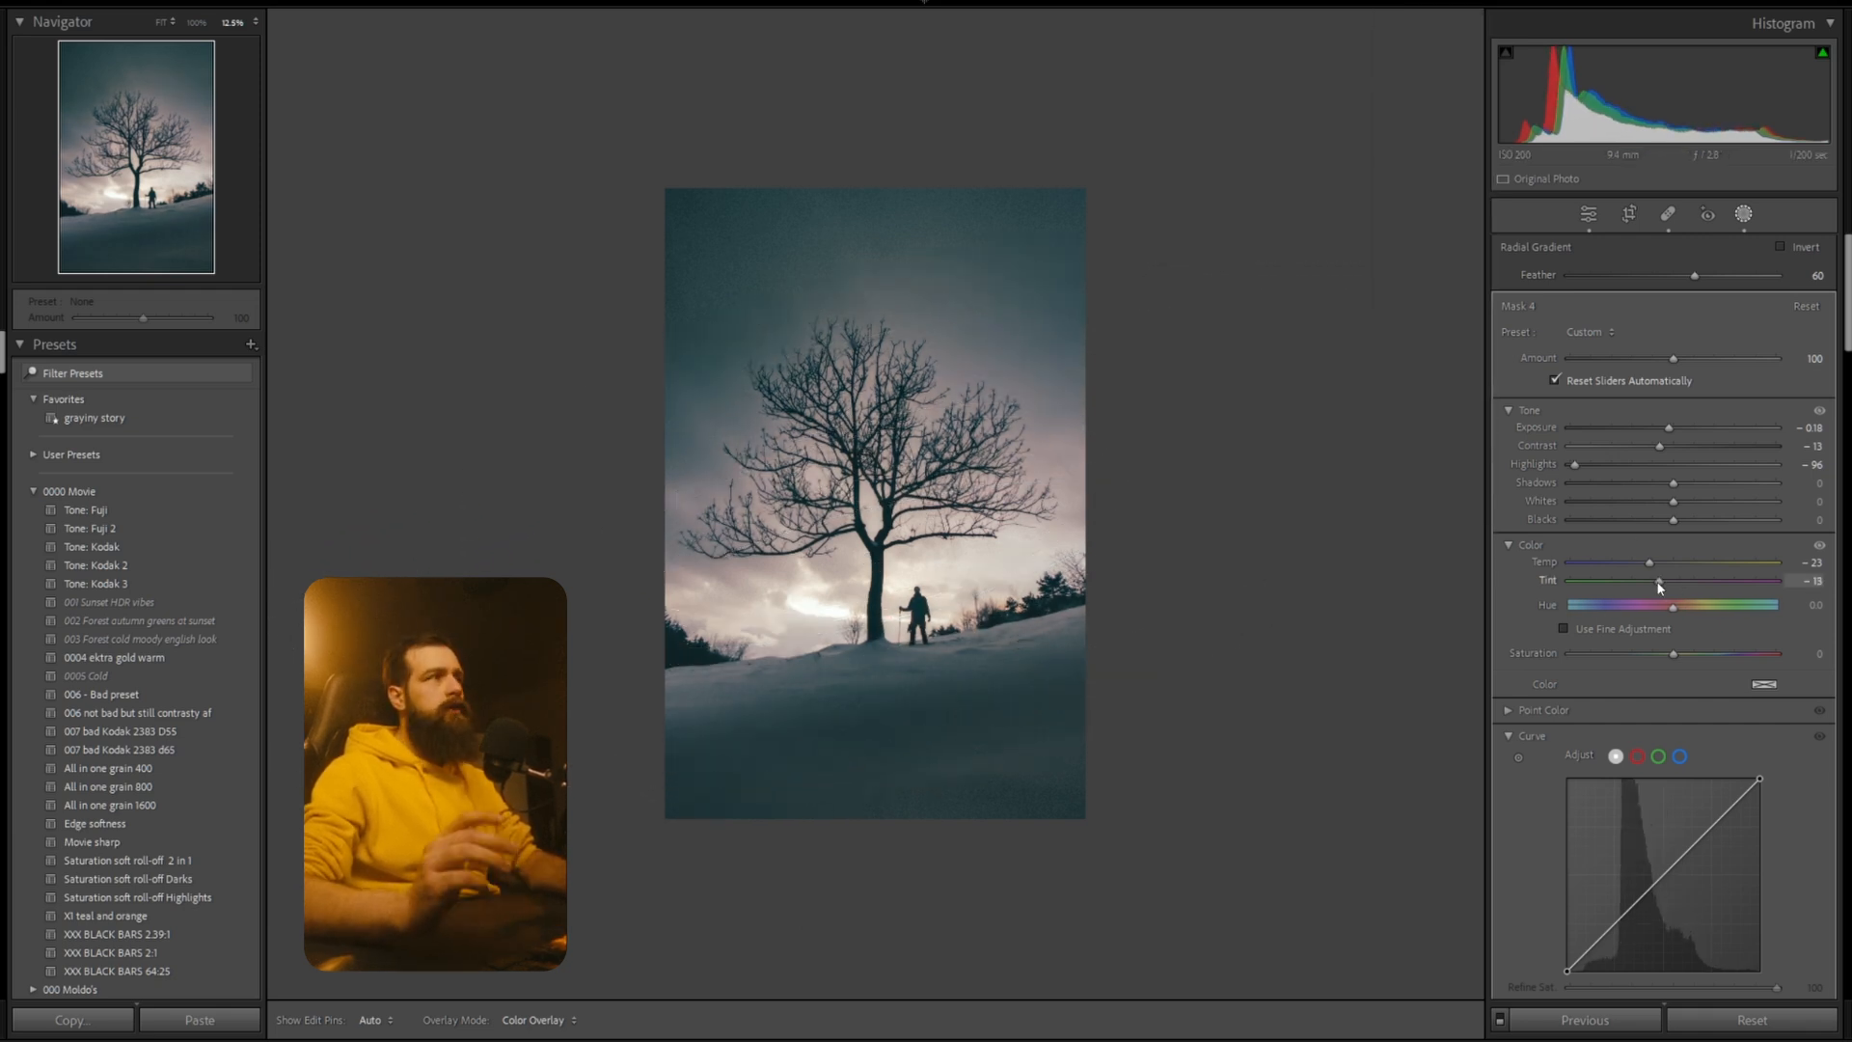
{"action": "left_click", "coordinate": [1744, 214]}
Adjust the blue, green and red primaries in Calibration to shift the teal tones toward purple.
{"action": "scroll", "coordinate": [1623, 526], "scroll_direction": "up", "scroll_amount": 15}
{"action": "scroll", "coordinate": [1587, 548], "scroll_direction": "down", "scroll_amount": 3}
{"action": "scroll", "coordinate": [1603, 557], "scroll_direction": "down", "scroll_amount": 2}
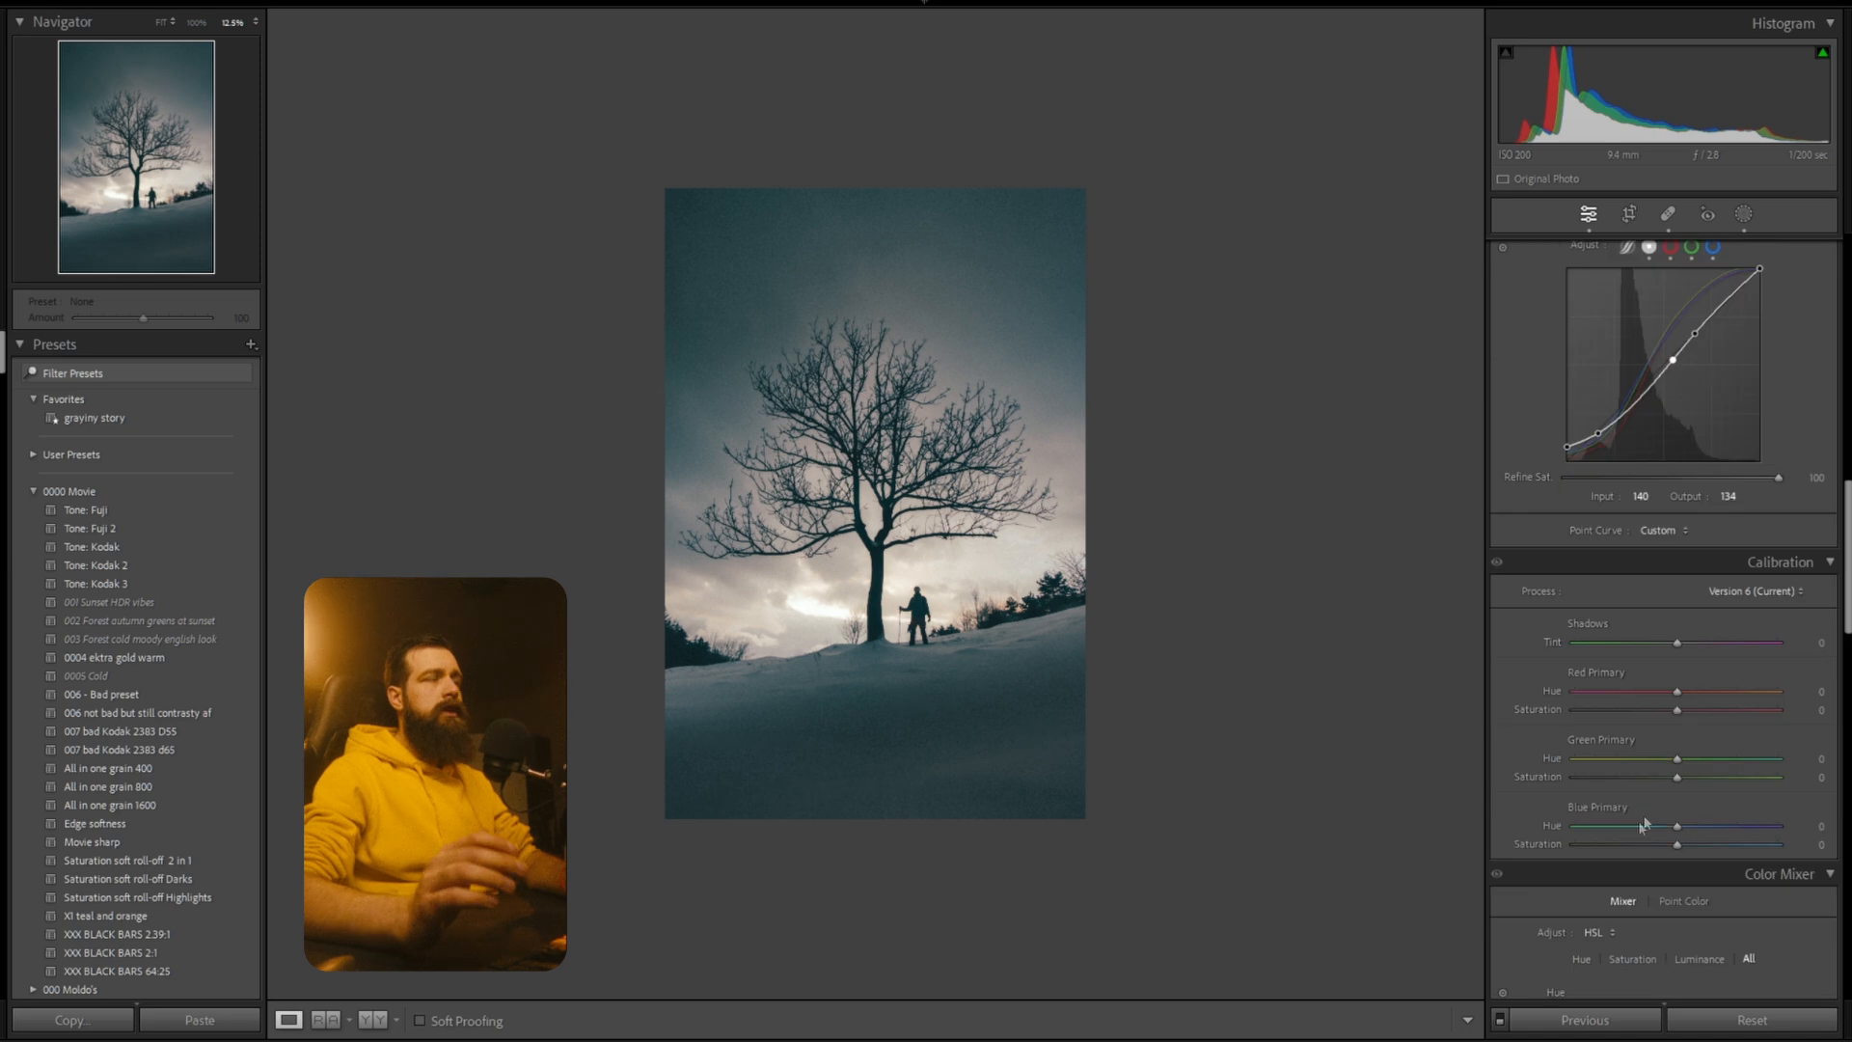
{"action": "left_click_drag", "start_coordinate": [1621, 828], "coordinate": [1714, 844]}
{"action": "mouse_move", "coordinate": [1677, 758]}
{"action": "left_mouse_down"}
{"action": "mouse_move", "coordinate": [1583, 759]}
{"action": "mouse_move", "coordinate": [1704, 759]}
{"action": "left_mouse_up"}
{"action": "left_click_drag", "start_coordinate": [1710, 692], "coordinate": [1677, 710]}
Color grade with a pink global tint at Saturation 15, warm highlights, orange midtones at Hue 28 and Saturation 49, and purple shadows.
{"action": "scroll", "coordinate": [1584, 622], "scroll_direction": "down", "scroll_amount": 10}
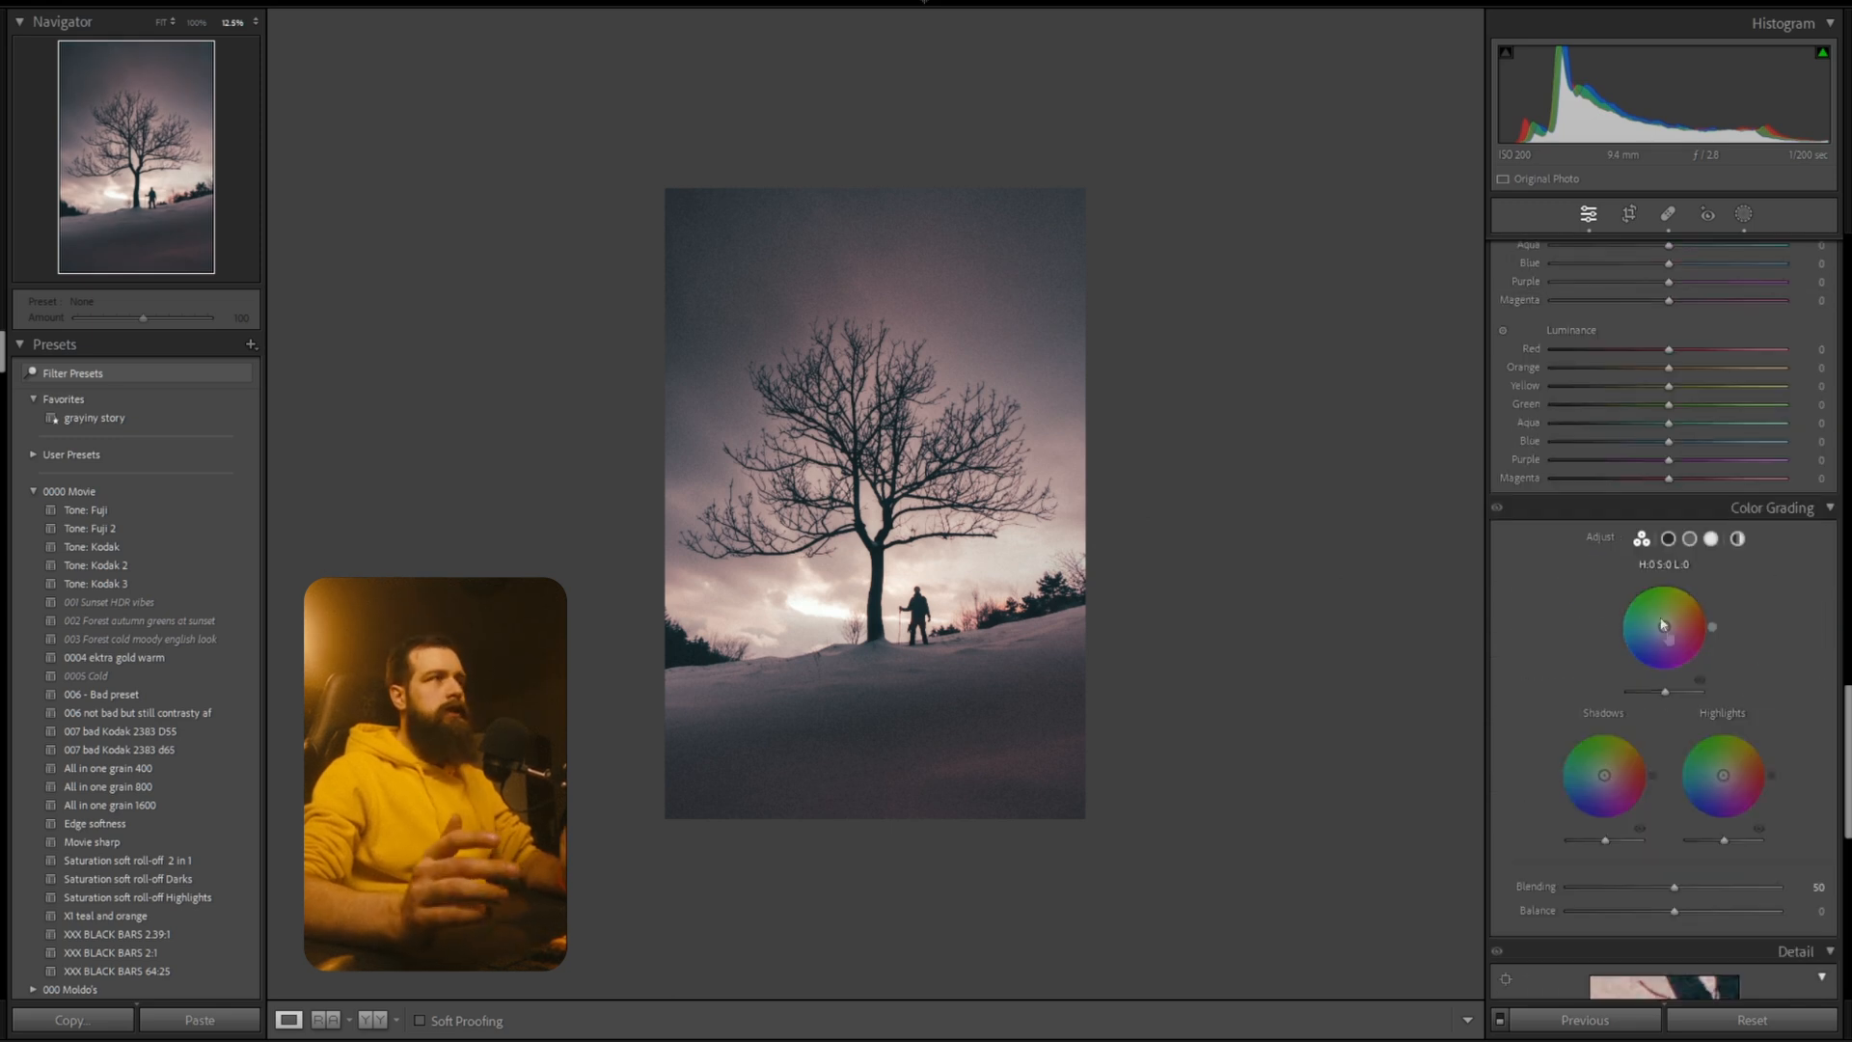
{"action": "left_click", "coordinate": [1712, 542]}
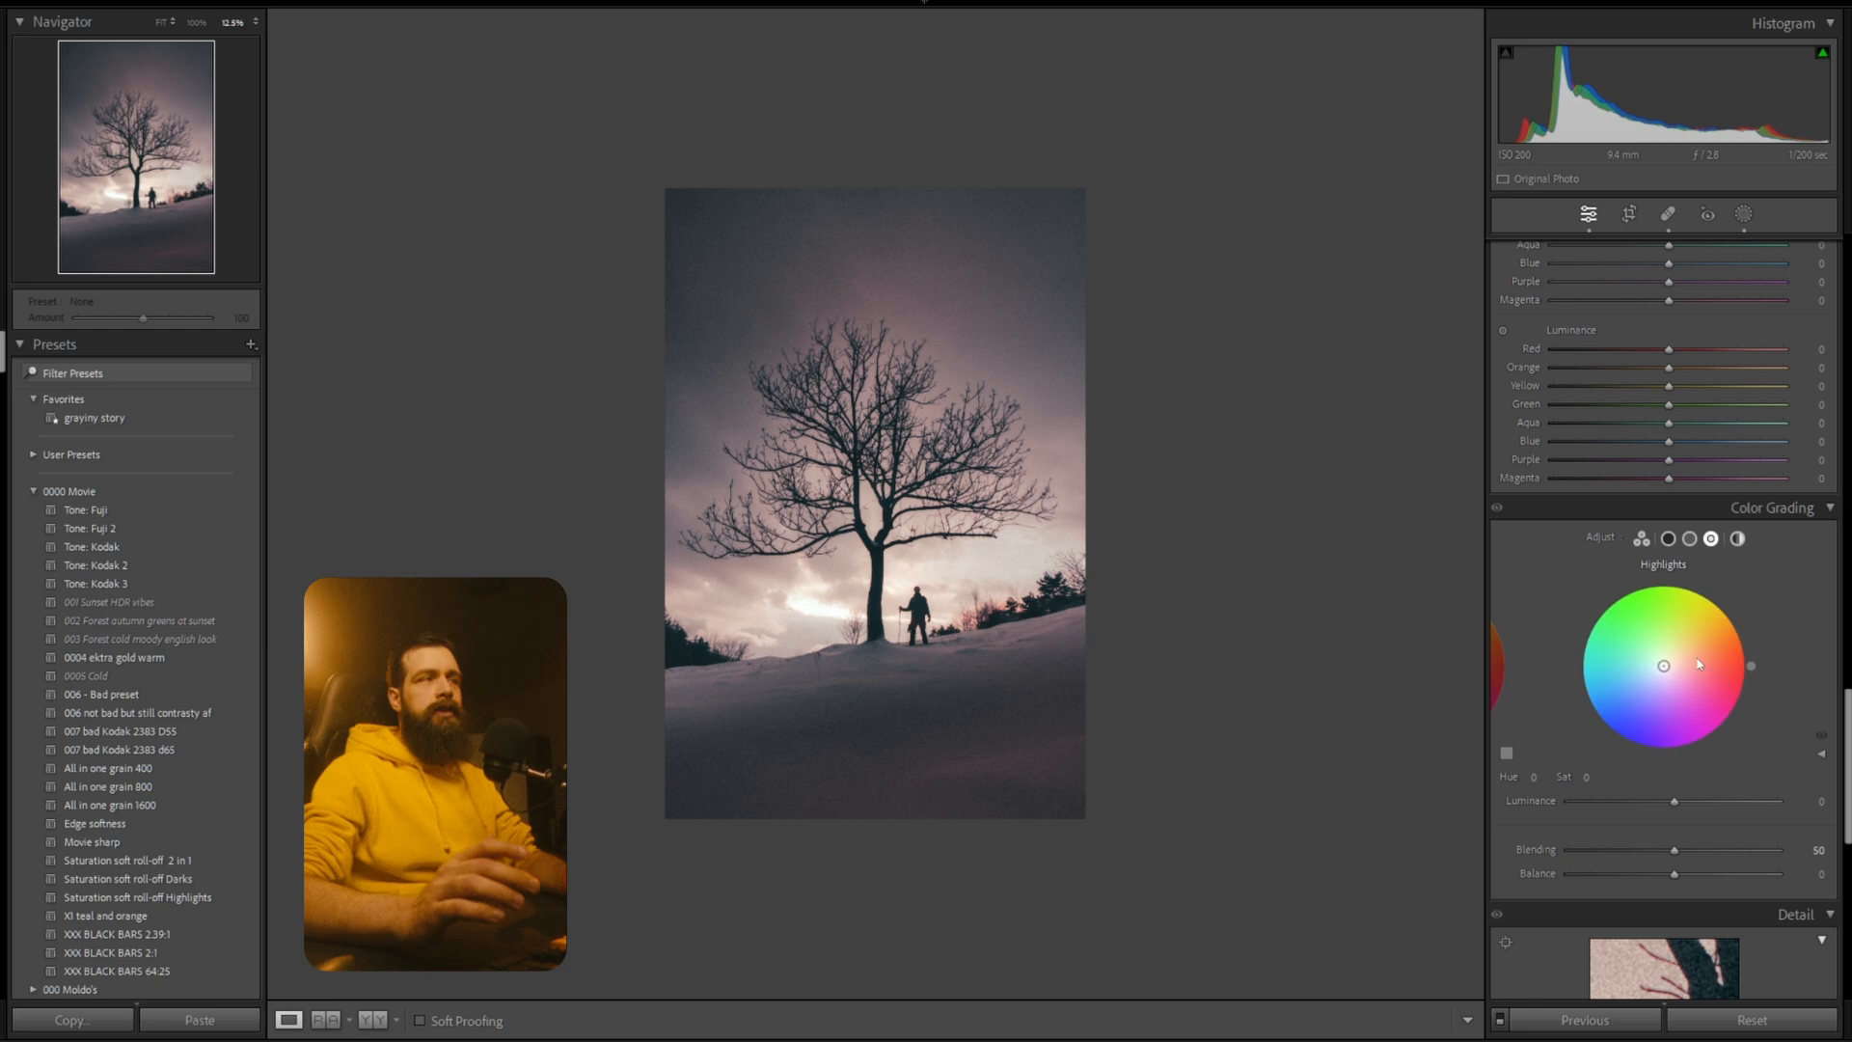
{"action": "left_click", "coordinate": [1738, 539]}
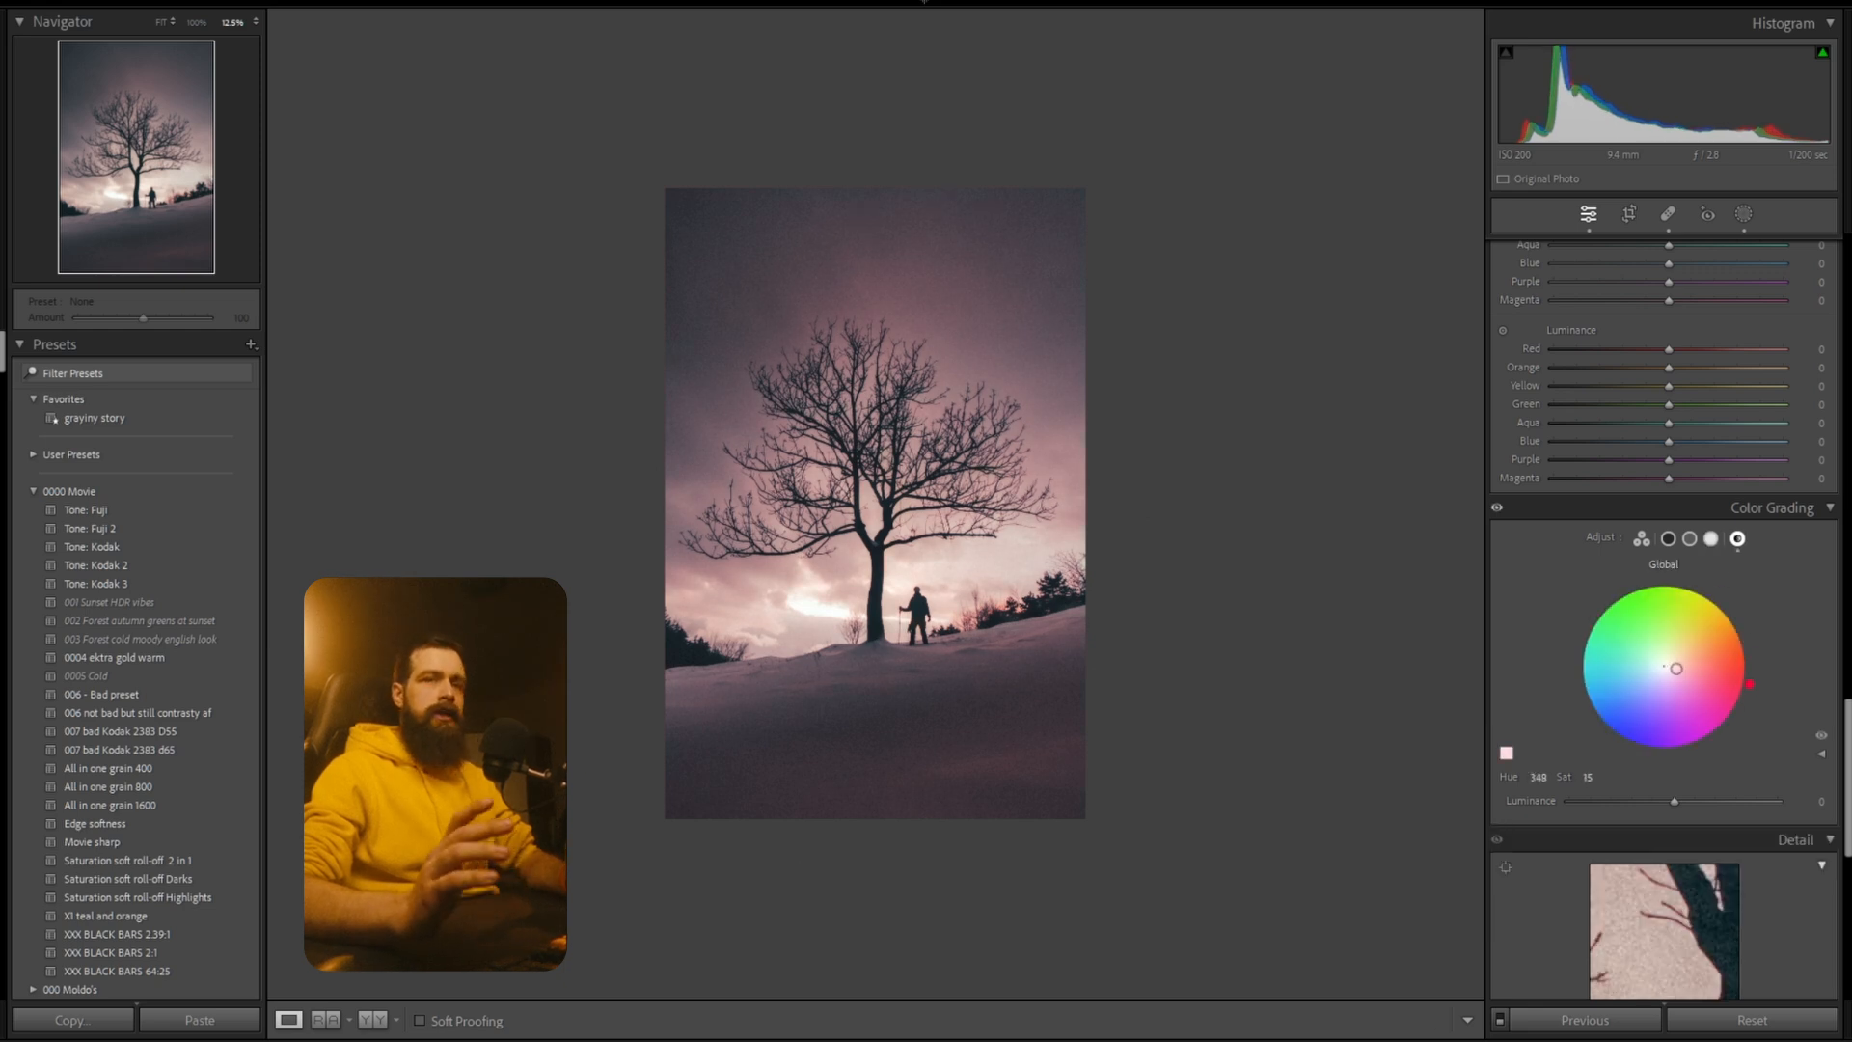
{"action": "left_click", "coordinate": [1714, 540]}
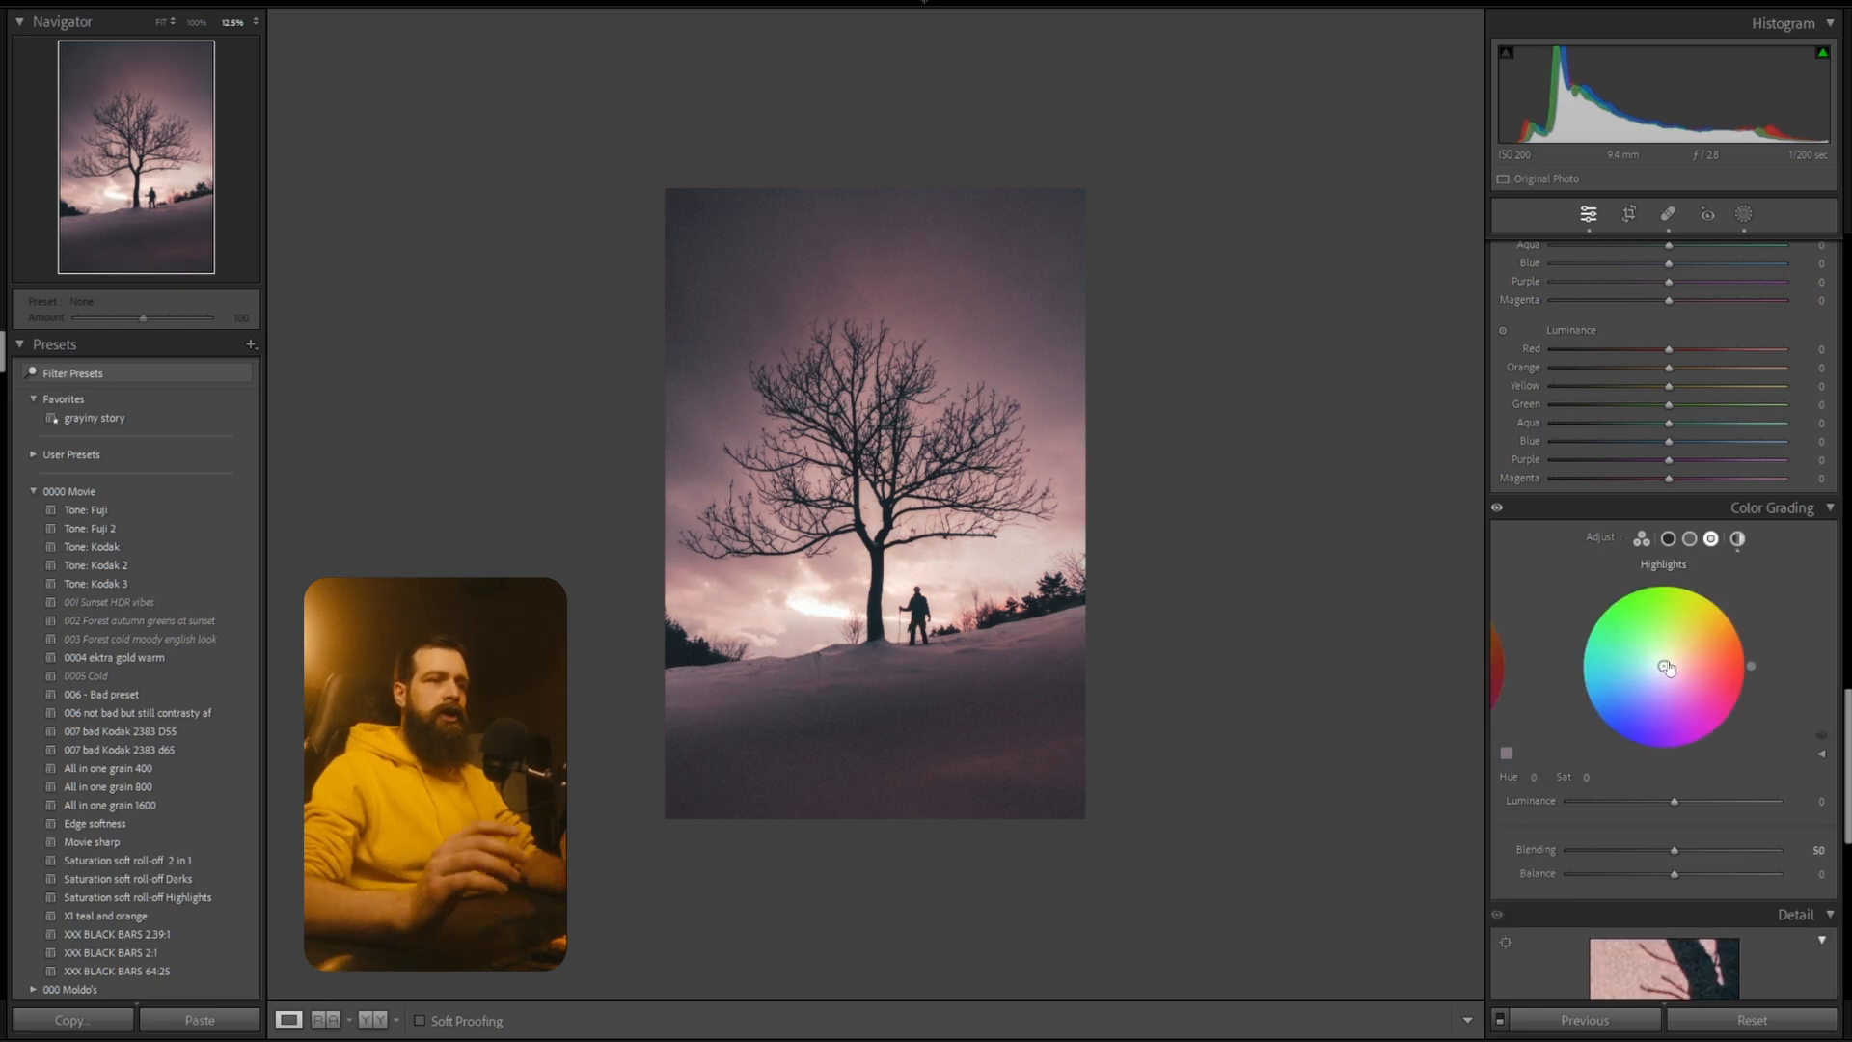
{"action": "left_click", "coordinate": [1689, 539]}
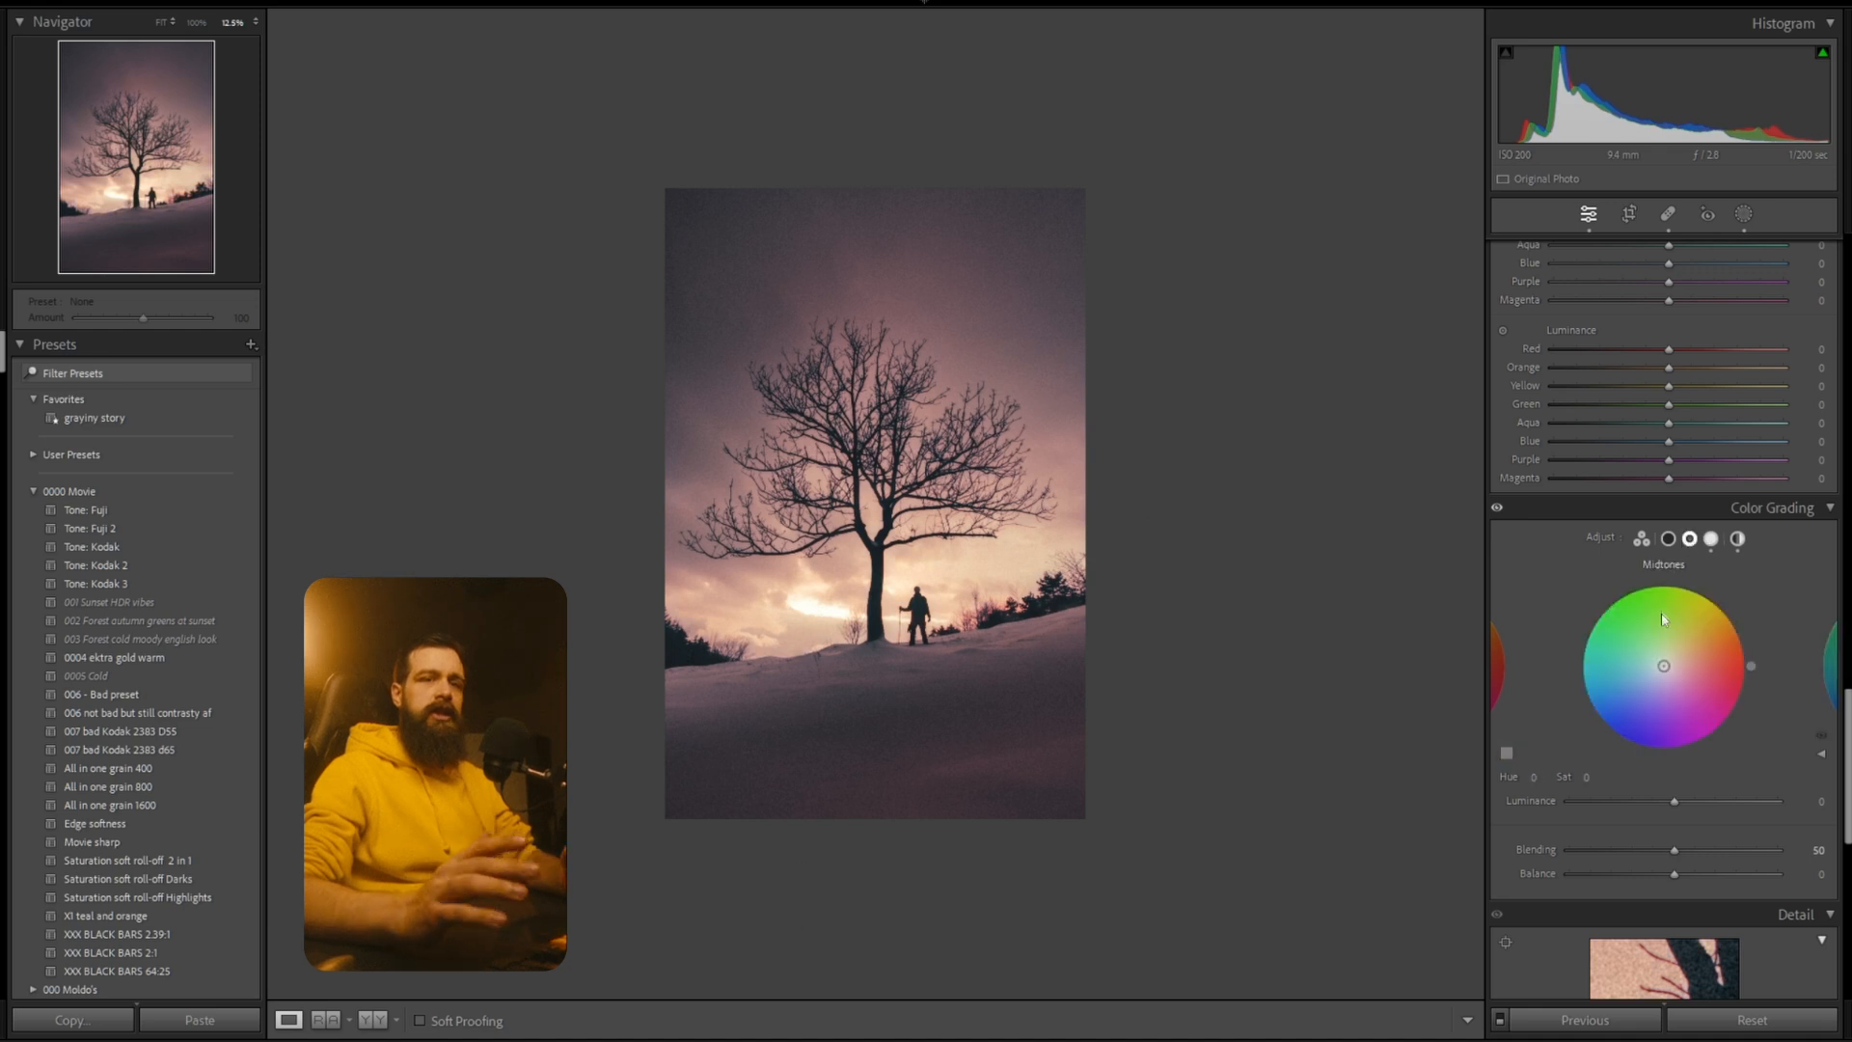
{"action": "left_click", "coordinate": [1668, 539]}
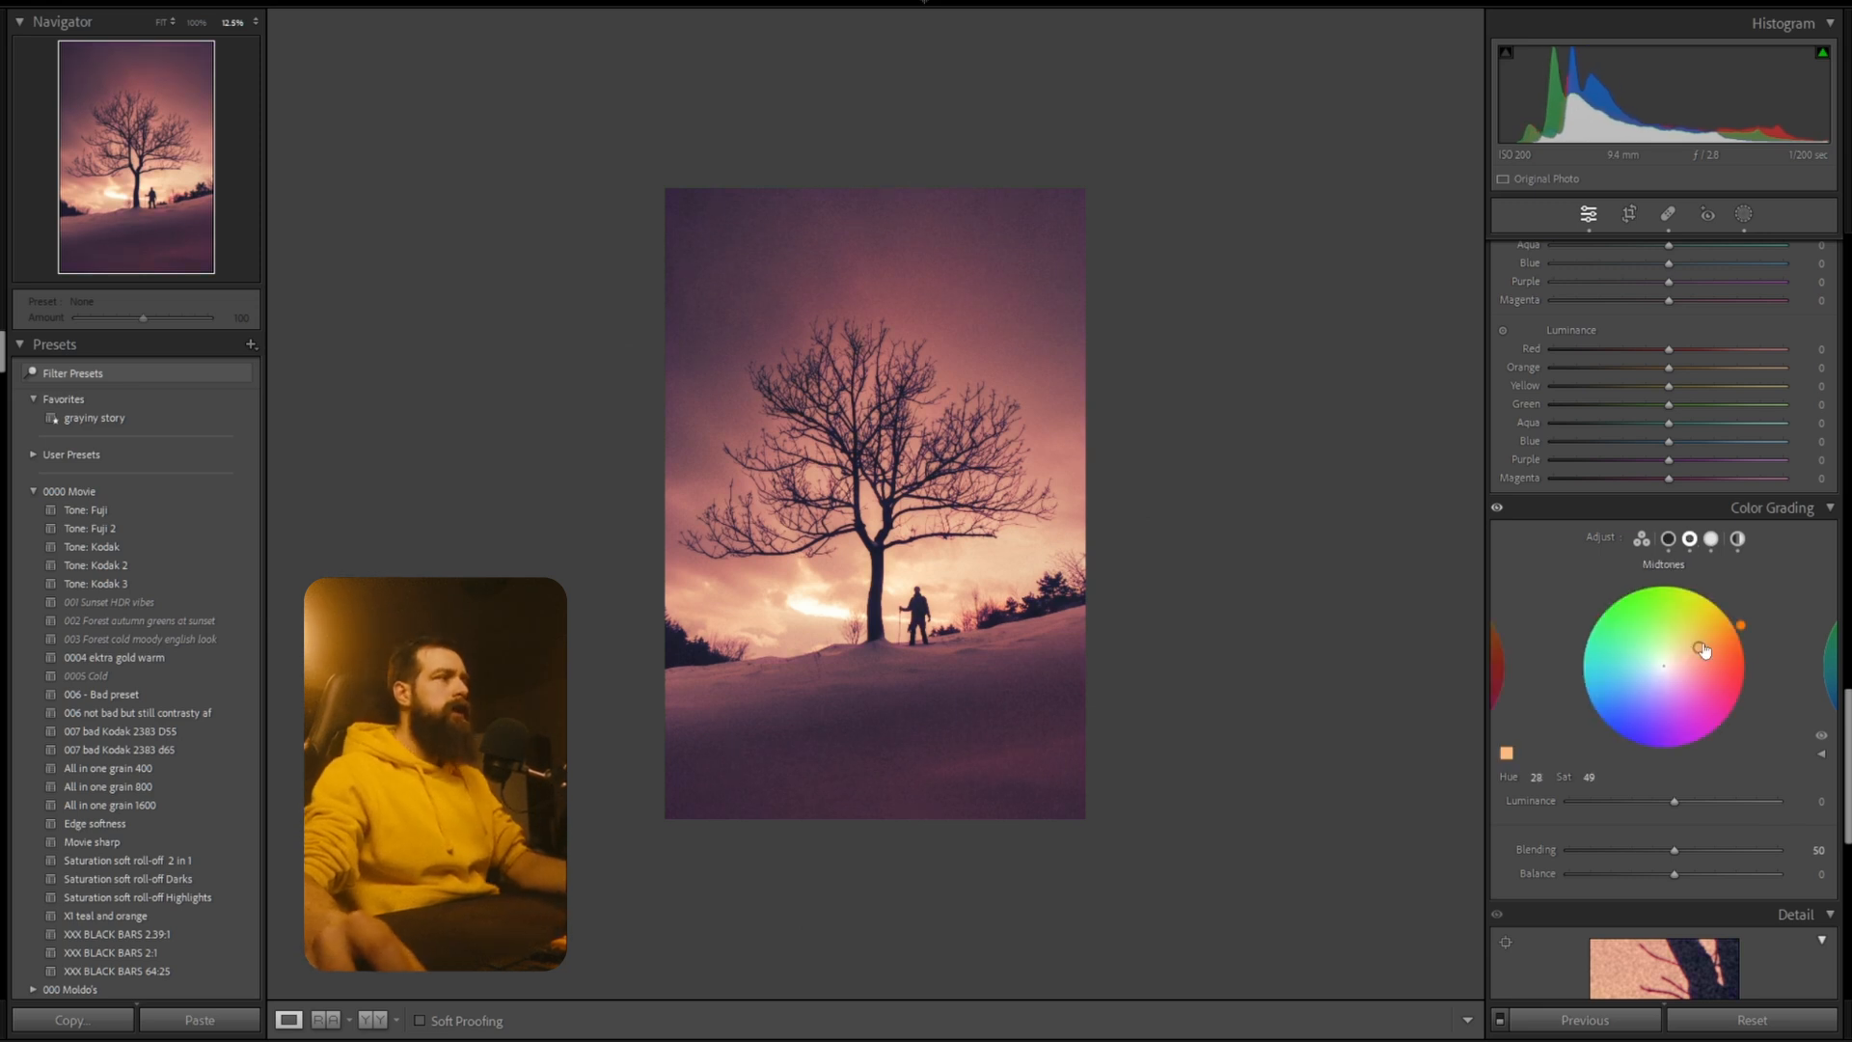
Flatten Mask 2's radial gradient around the tree, with Feather 76, Exposure -1.21 and Contrast 30.
{"action": "key", "text": "shift+w"}
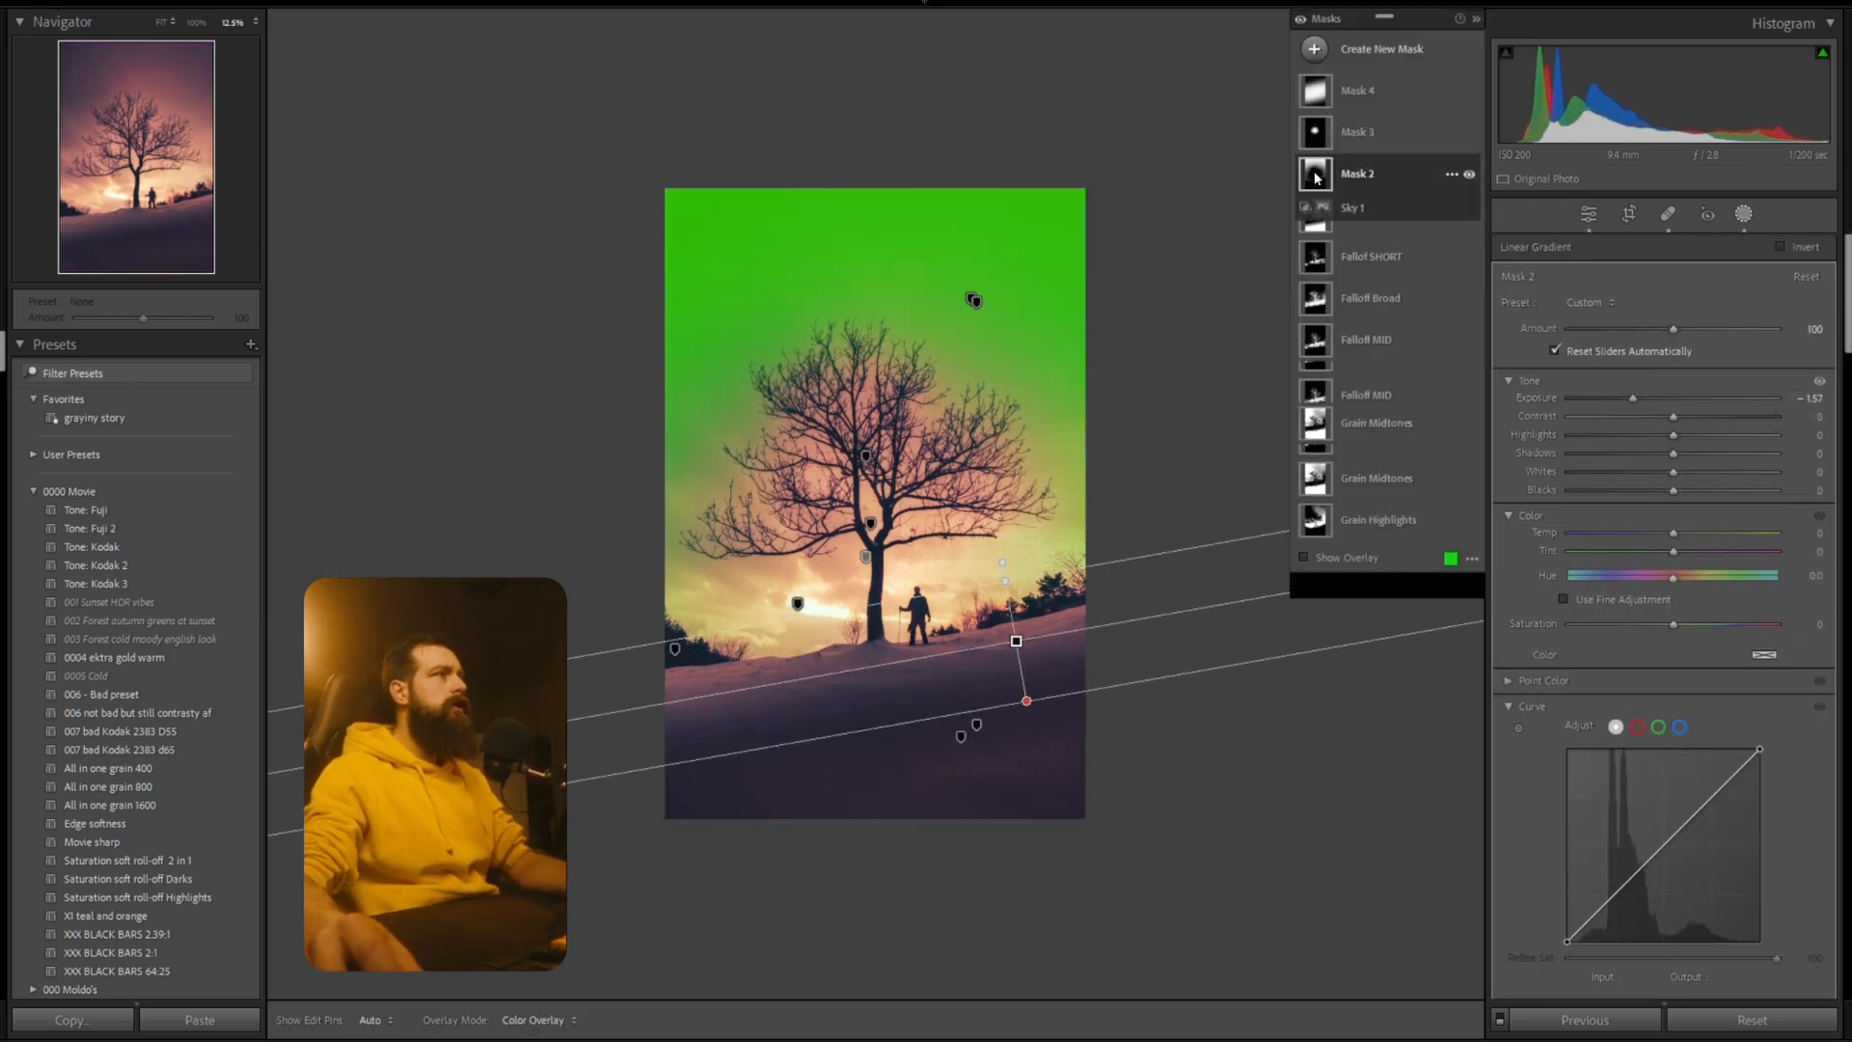
{"action": "left_click", "coordinate": [1315, 174]}
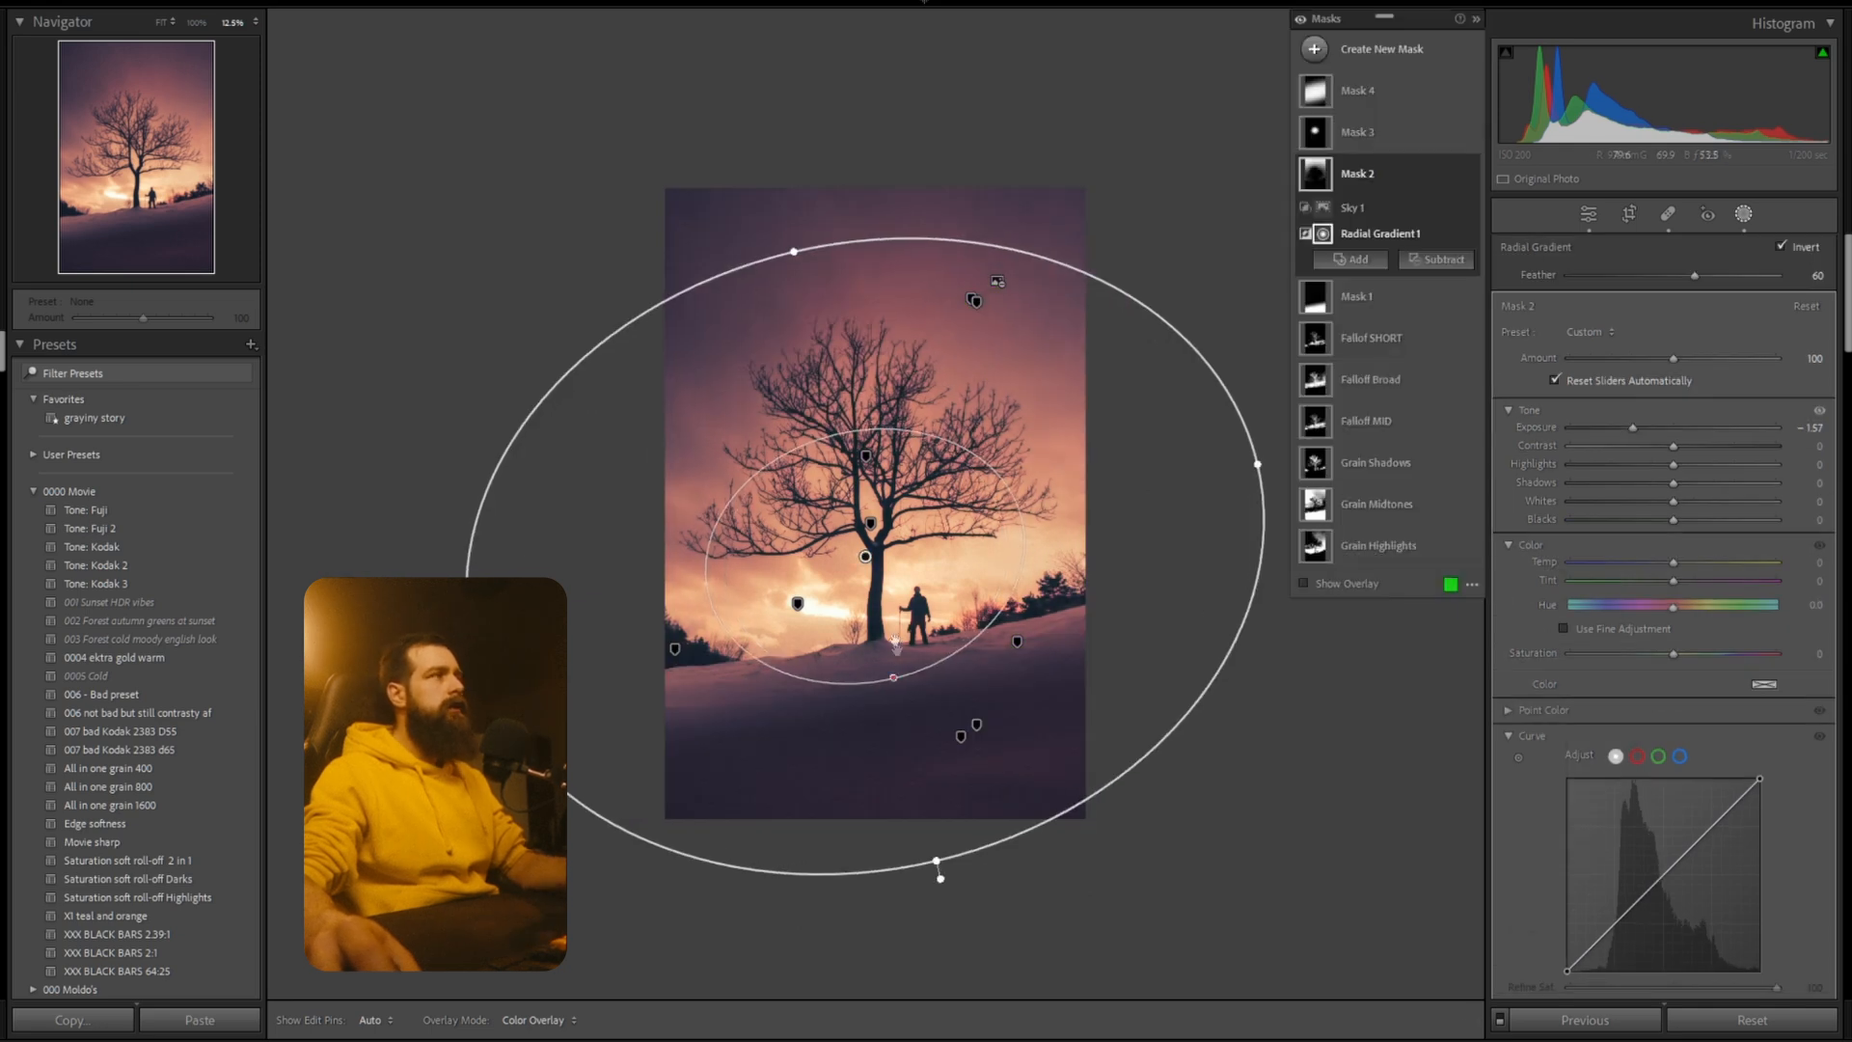
{"action": "left_click_drag", "start_coordinate": [893, 678], "coordinate": [883, 630]}
{"action": "left_click_drag", "start_coordinate": [796, 252], "coordinate": [822, 333]}
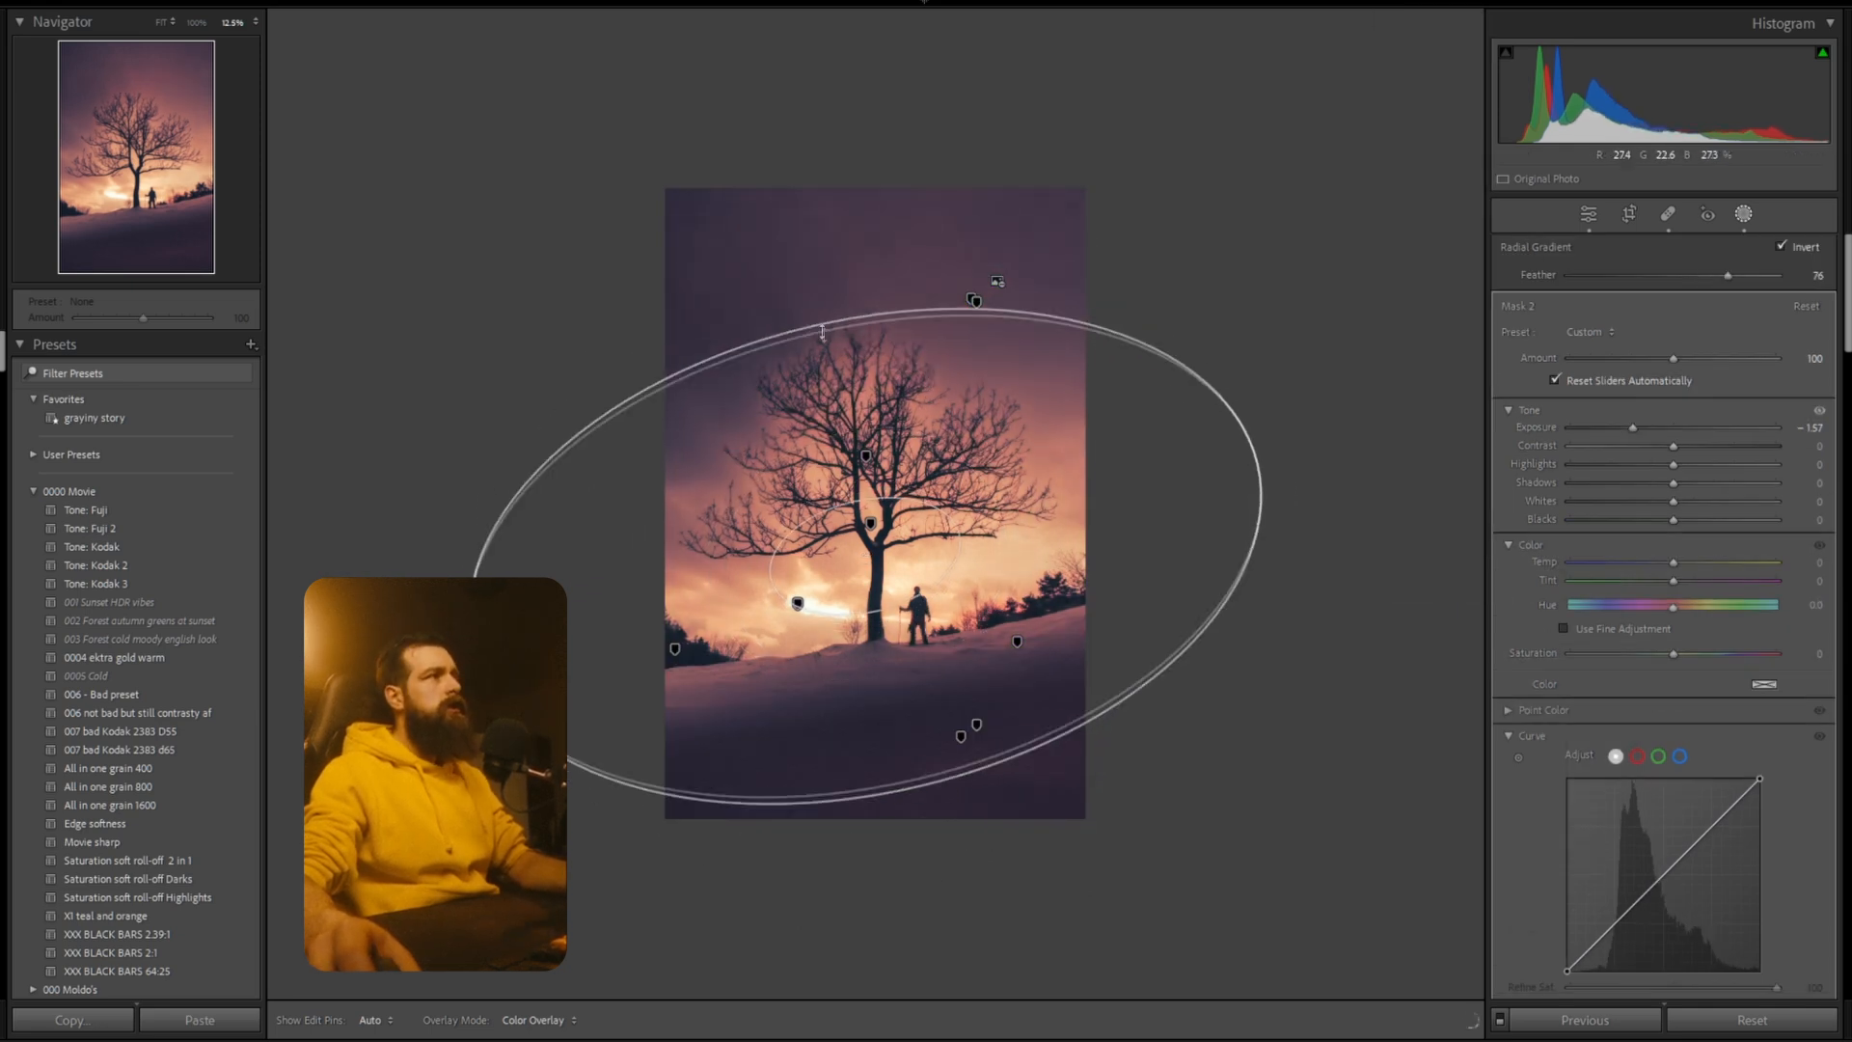
{"action": "left_click_drag", "start_coordinate": [1634, 428], "coordinate": [1724, 466]}
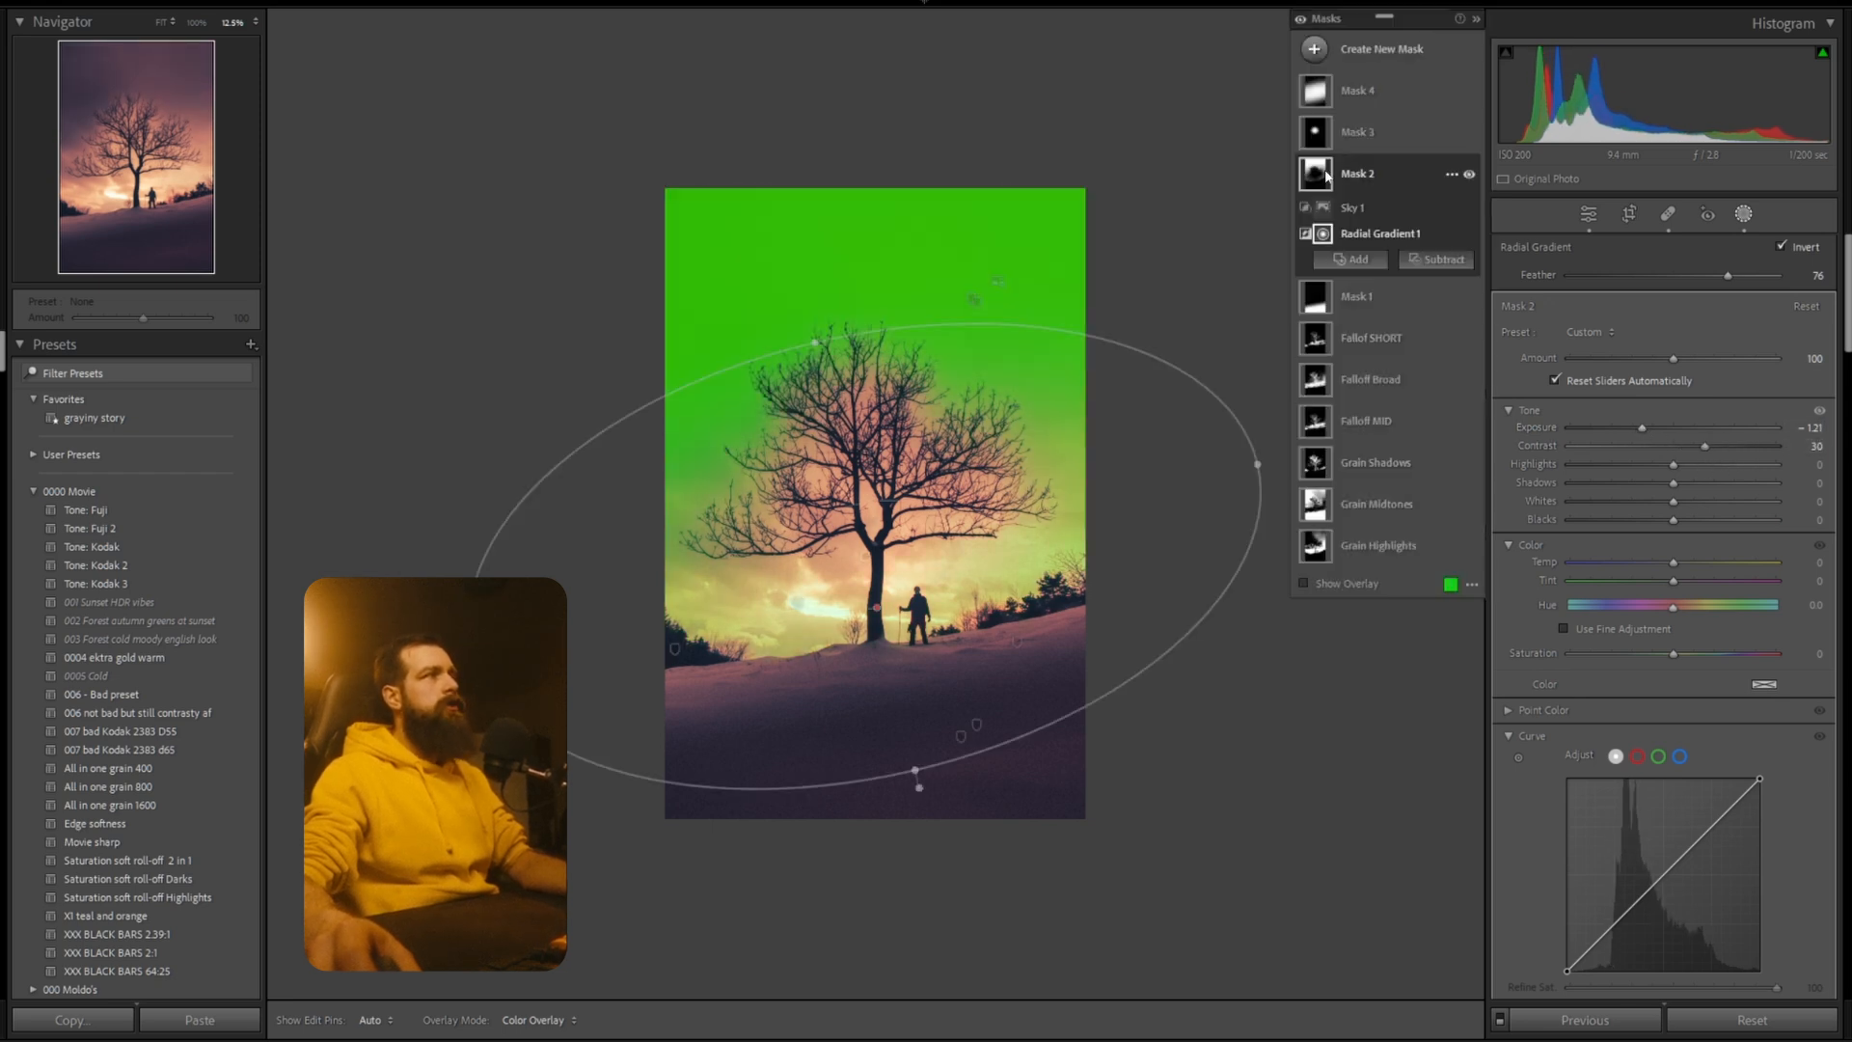
Delete the Sky component from Mask 2 and subtract a tilted linear gradient over the snow and horizon from it.
{"action": "right_click", "coordinate": [1346, 208]}
{"action": "left_click", "coordinate": [1400, 367]}
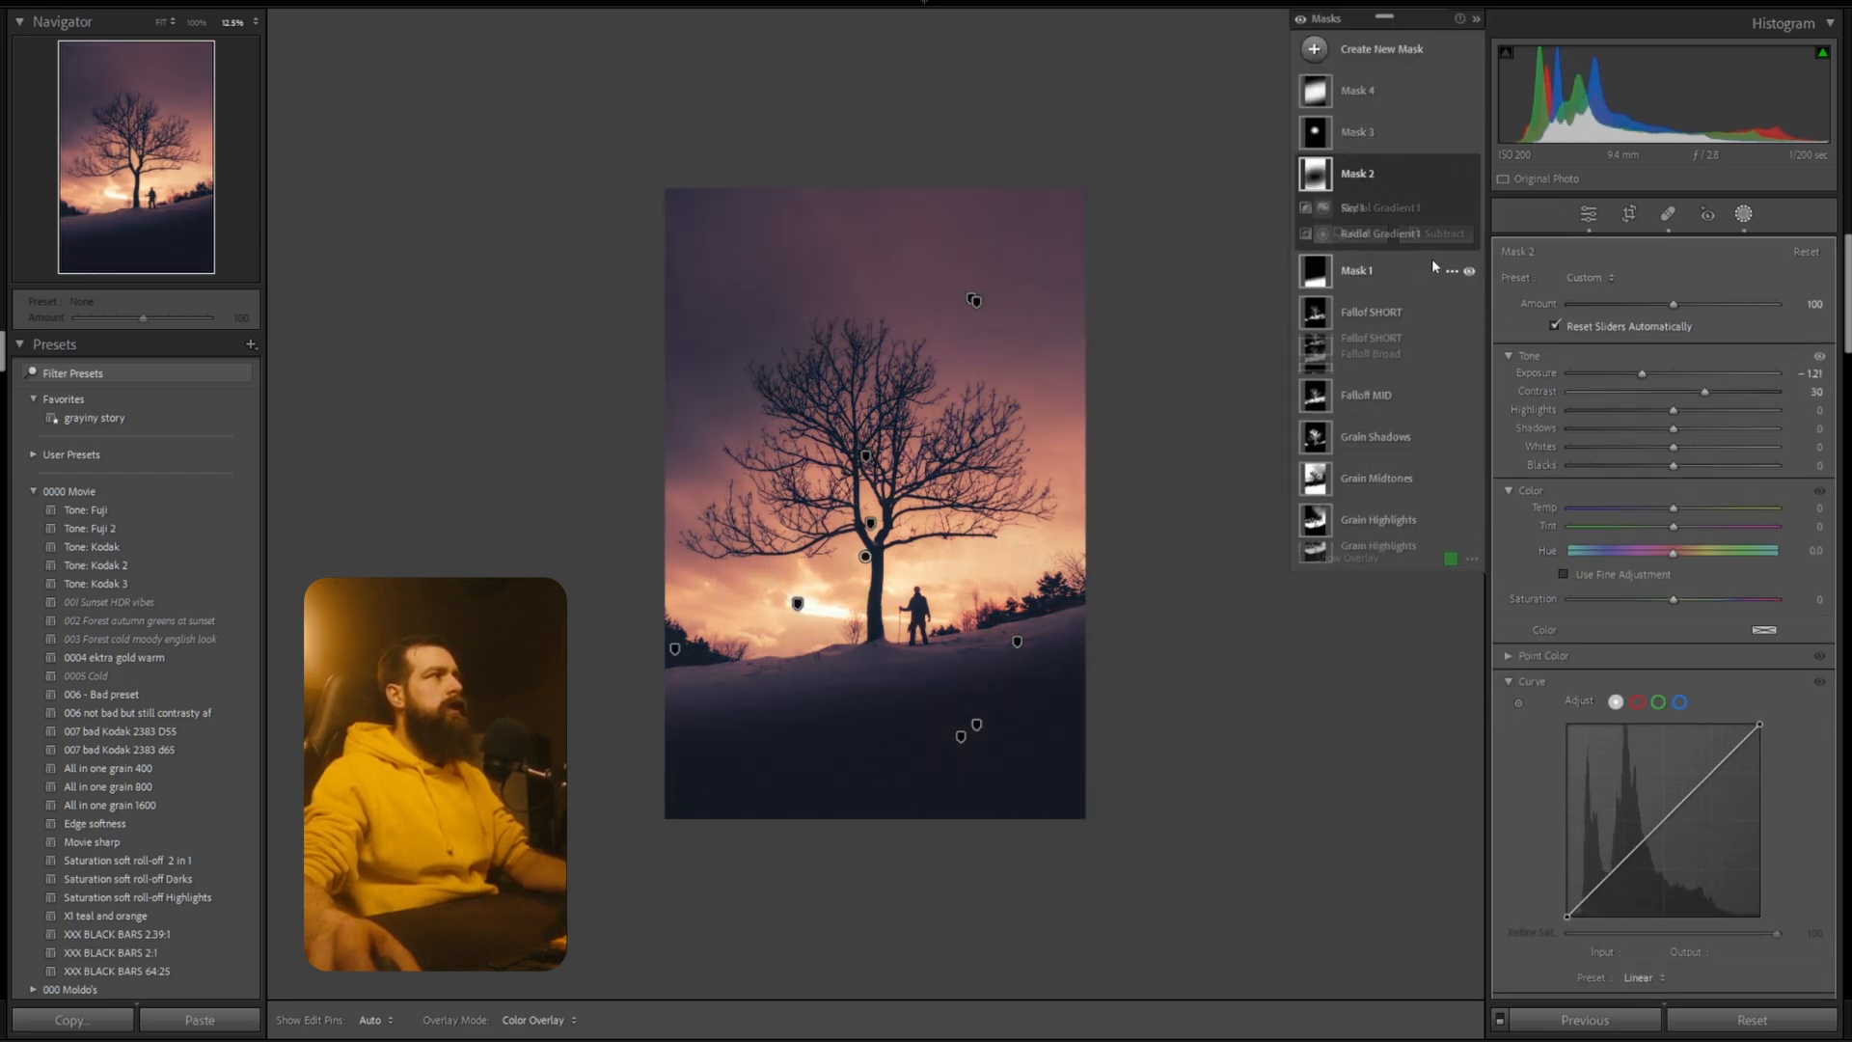
{"action": "left_click", "coordinate": [1441, 235]}
{"action": "left_click", "coordinate": [1466, 437]}
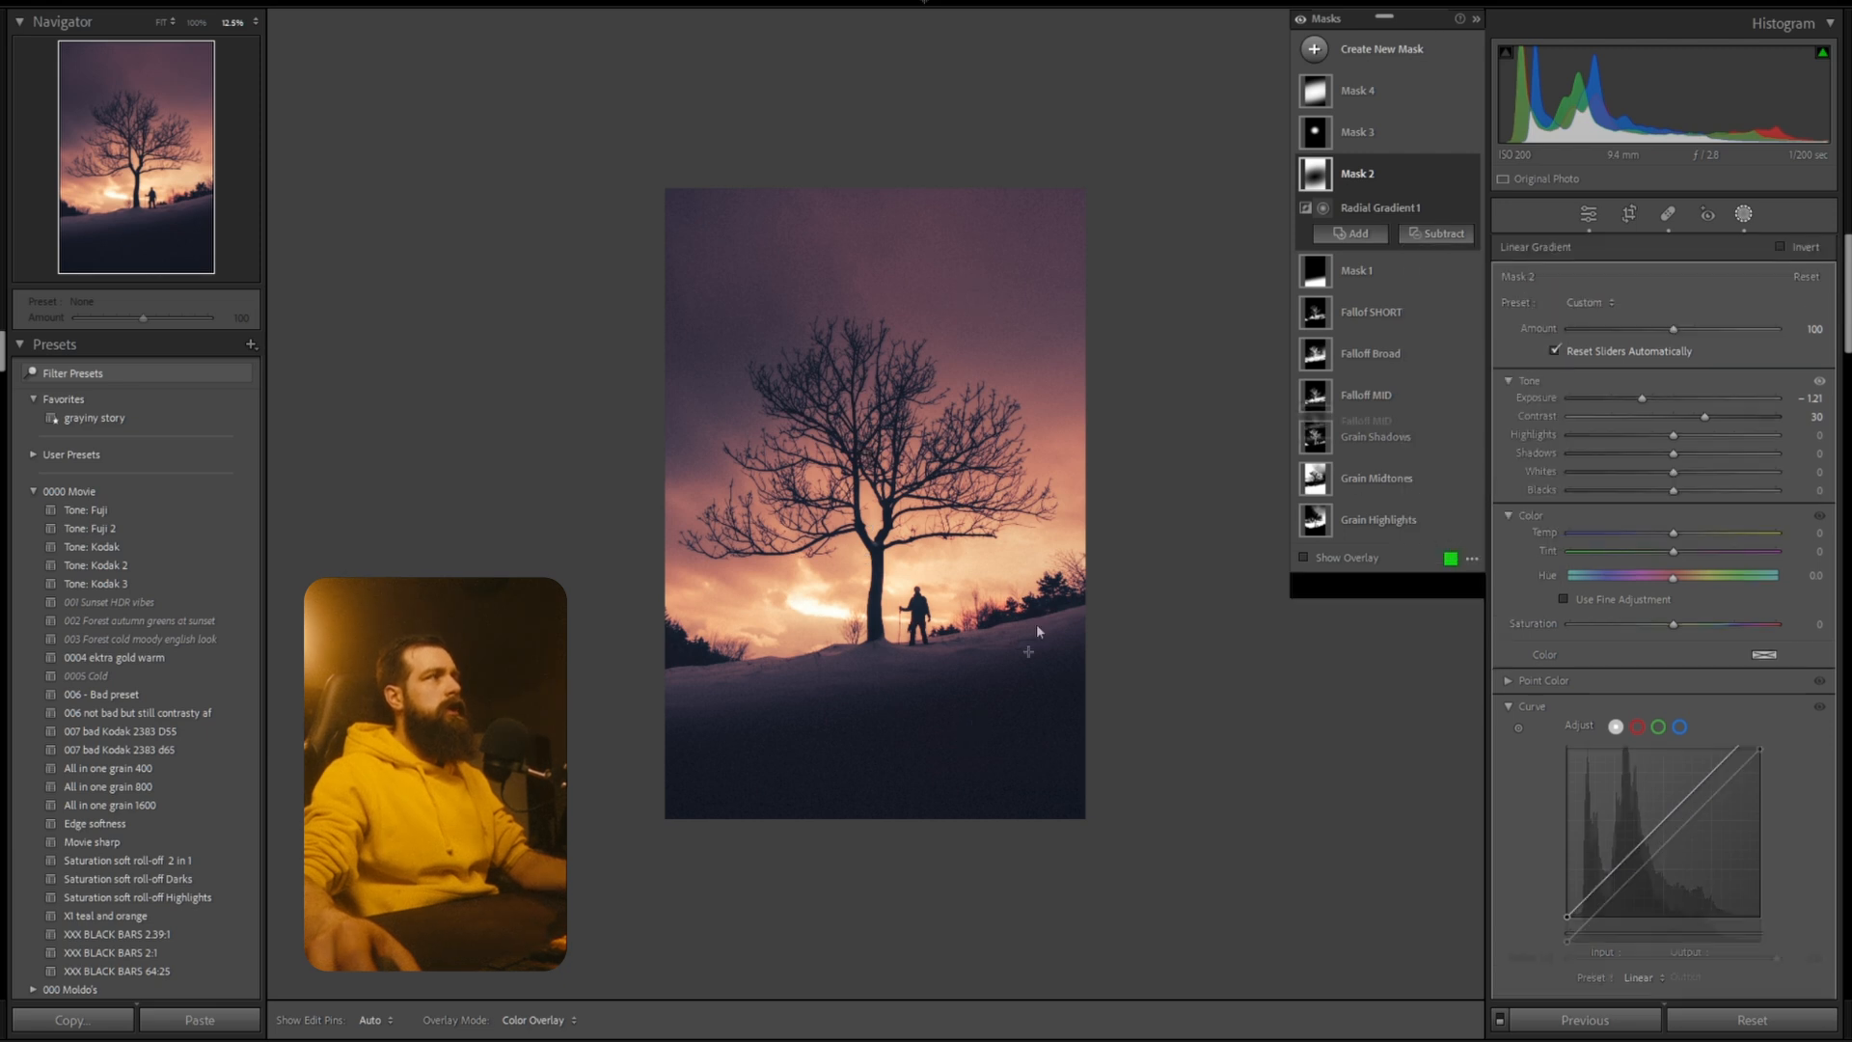
{"action": "left_click_drag", "start_coordinate": [911, 709], "coordinate": [870, 451]}
{"action": "key", "text": "o"}
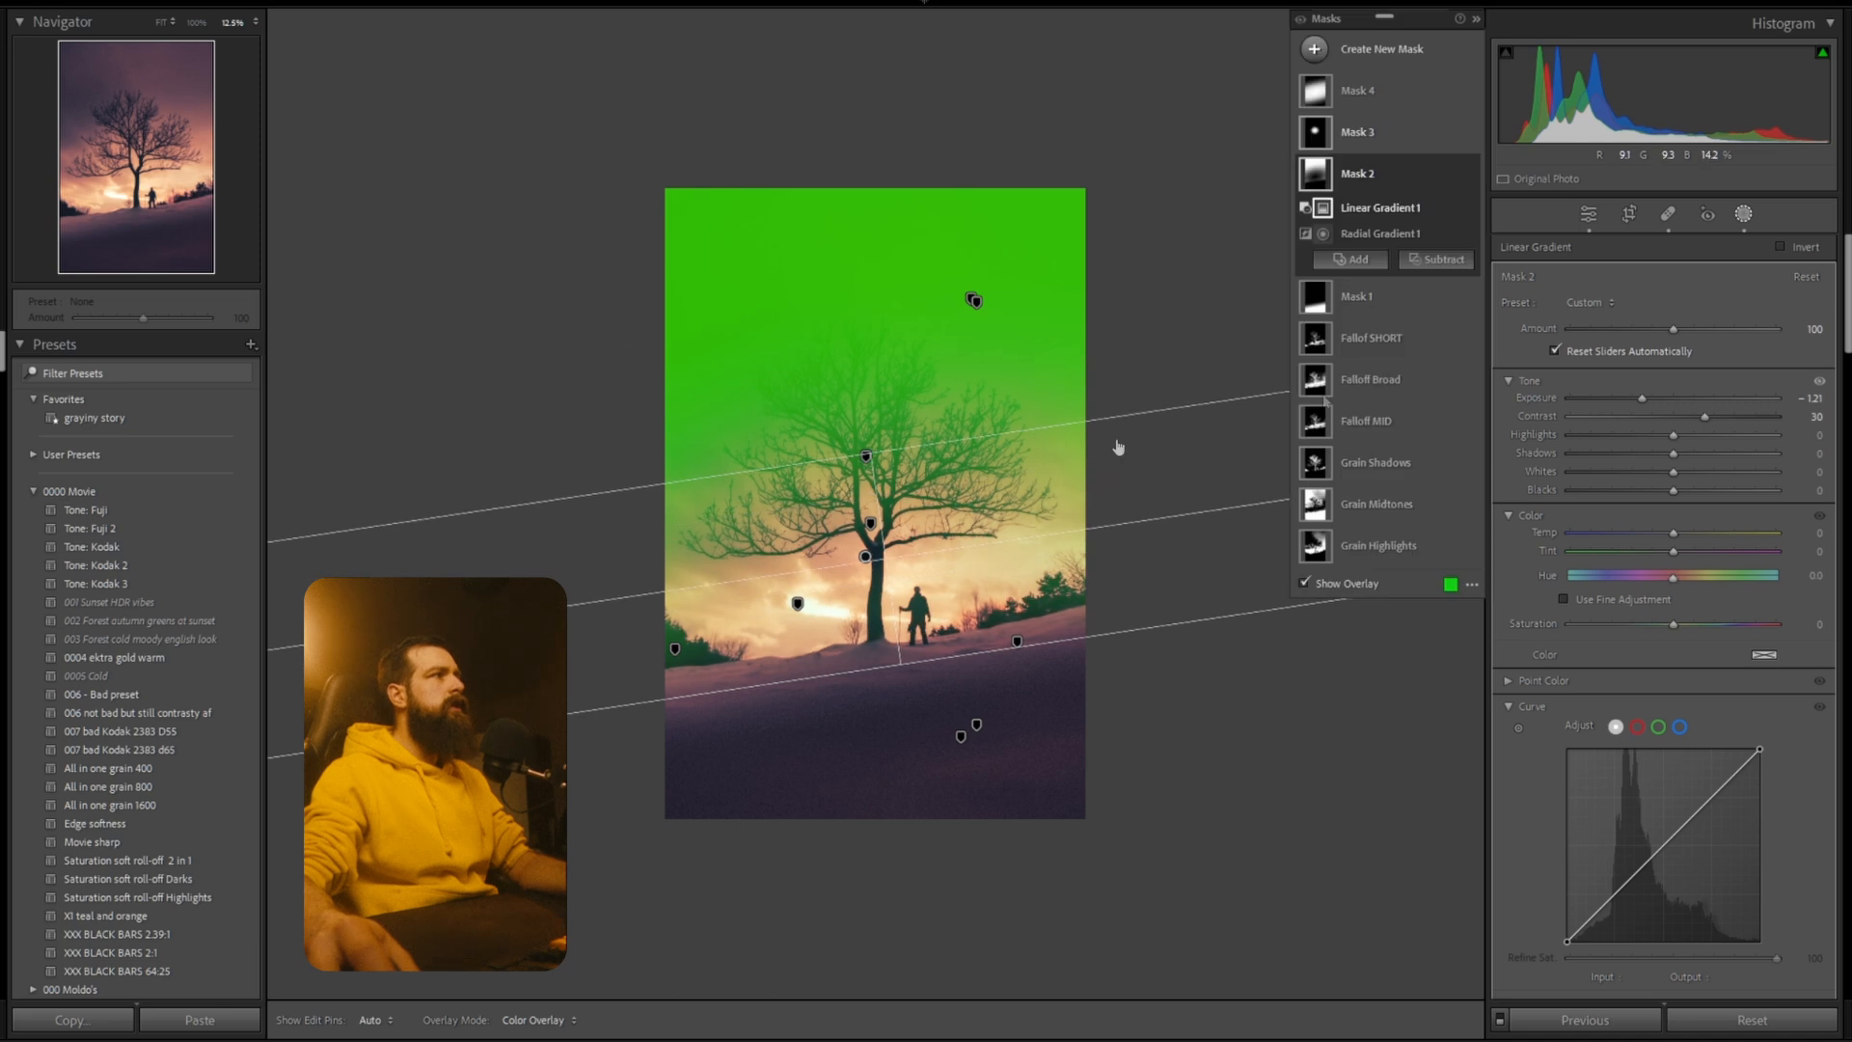
{"action": "key", "text": "o"}
Set Mask 2's Highlights to -38.
{"action": "left_click", "coordinate": [1351, 234]}
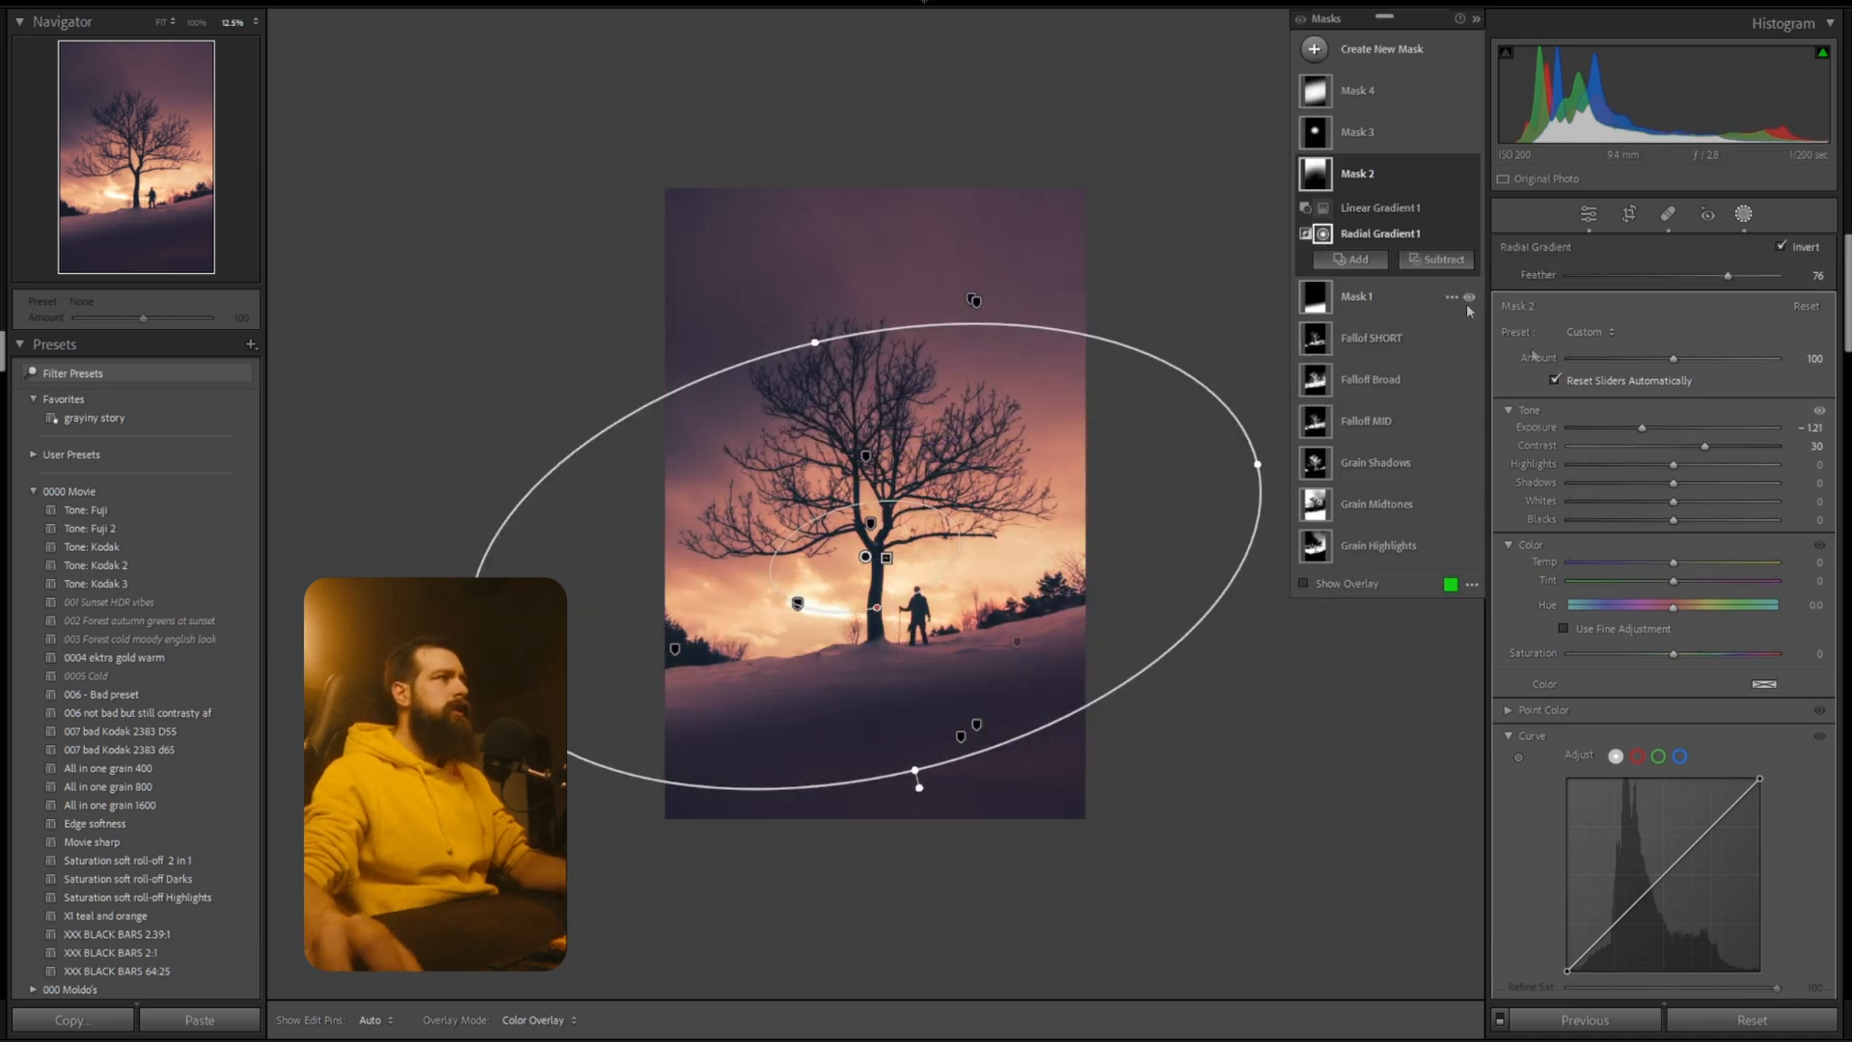
{"action": "left_click_drag", "start_coordinate": [1673, 463], "coordinate": [1637, 471]}
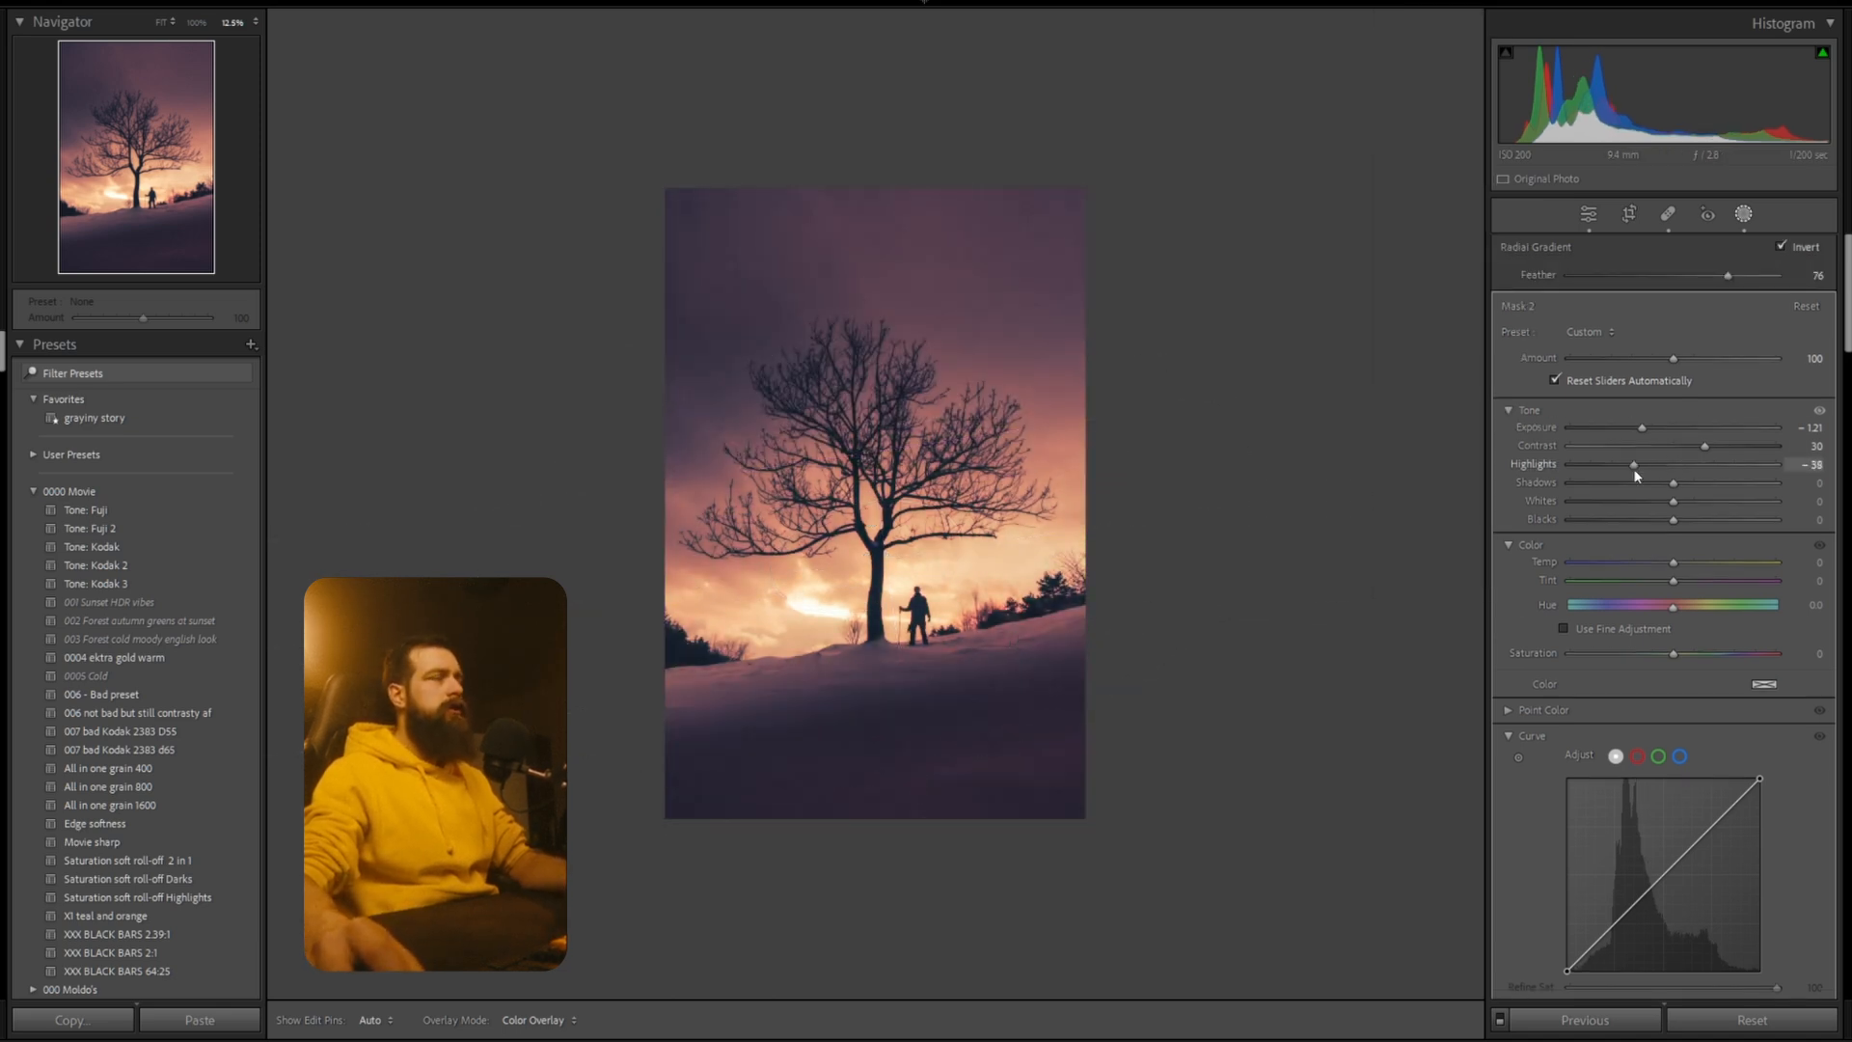
{"action": "left_click", "coordinate": [1739, 209]}
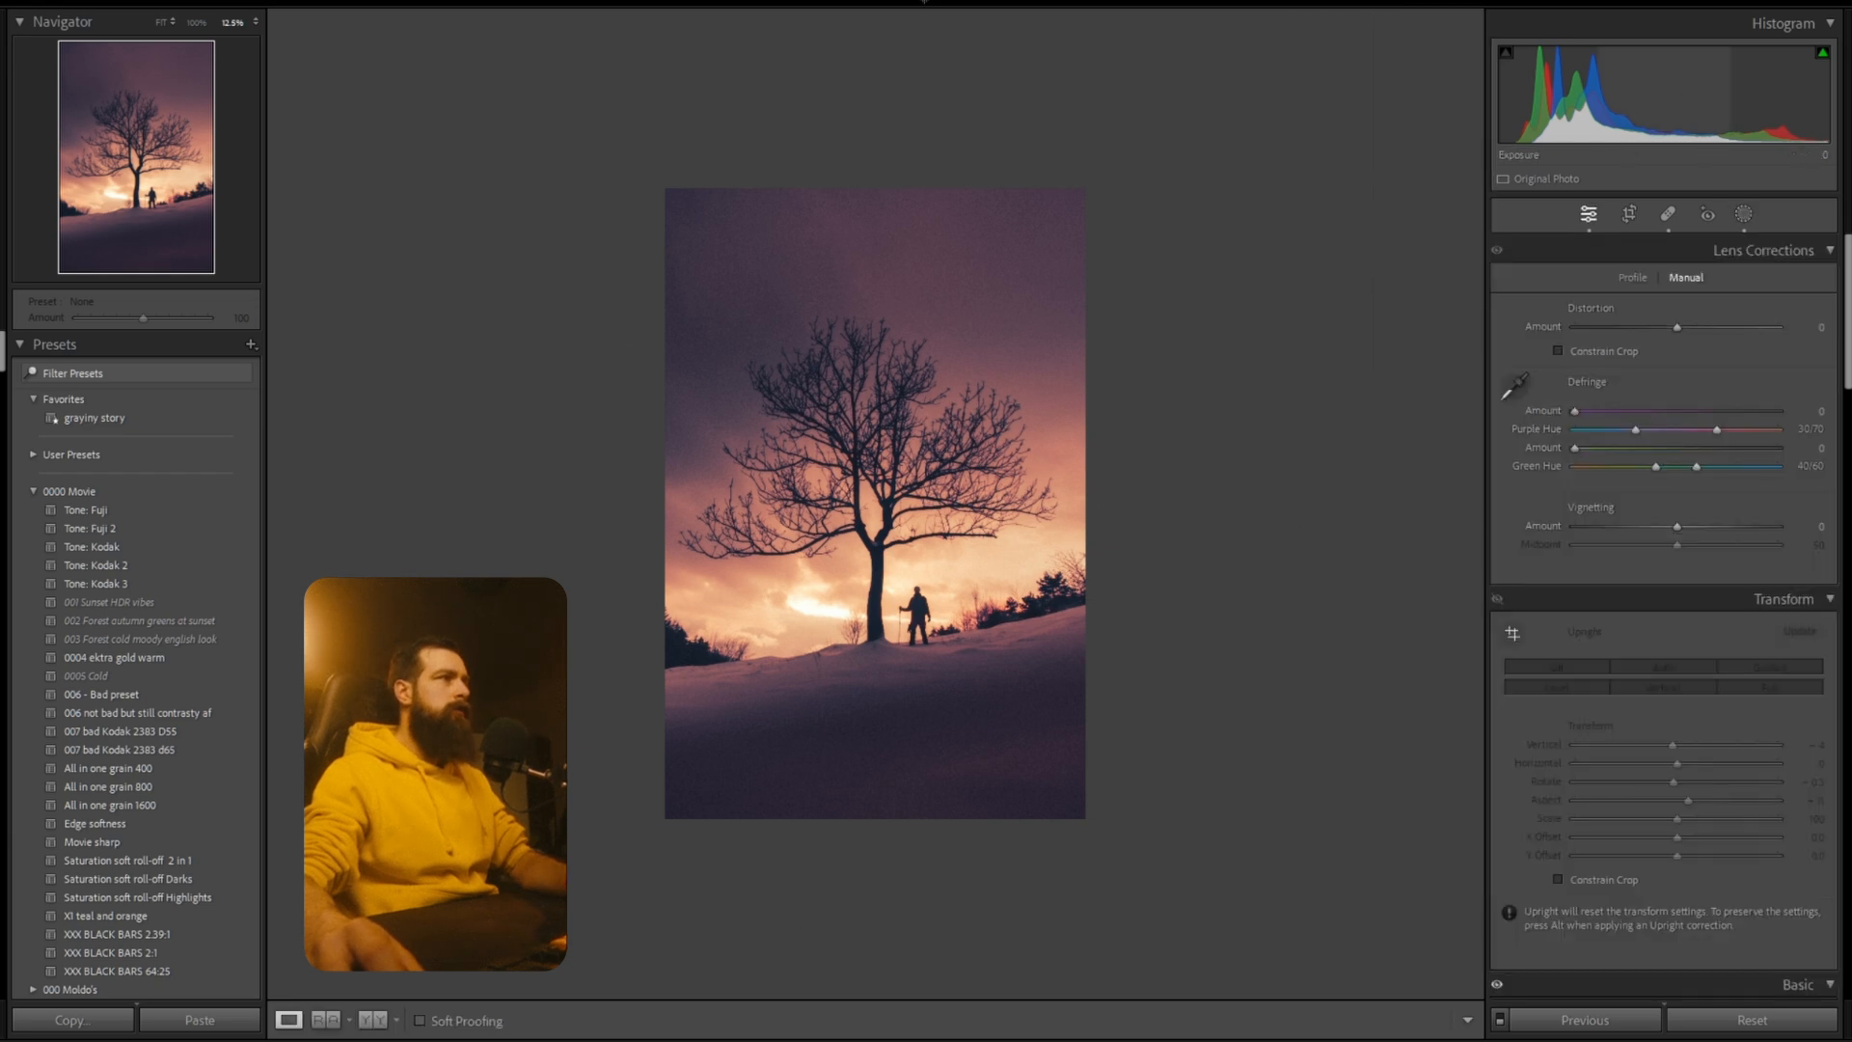
Set Exposure to -0.04, Whites to -56, Temp to 10996 and Tint to +25, and soften the midtone grade to Saturation 35 with Blending 100.
{"action": "left_click_drag", "start_coordinate": [1675, 112], "coordinate": [1662, 112]}
{"action": "scroll", "coordinate": [1537, 494], "scroll_direction": "down", "scroll_amount": 5}
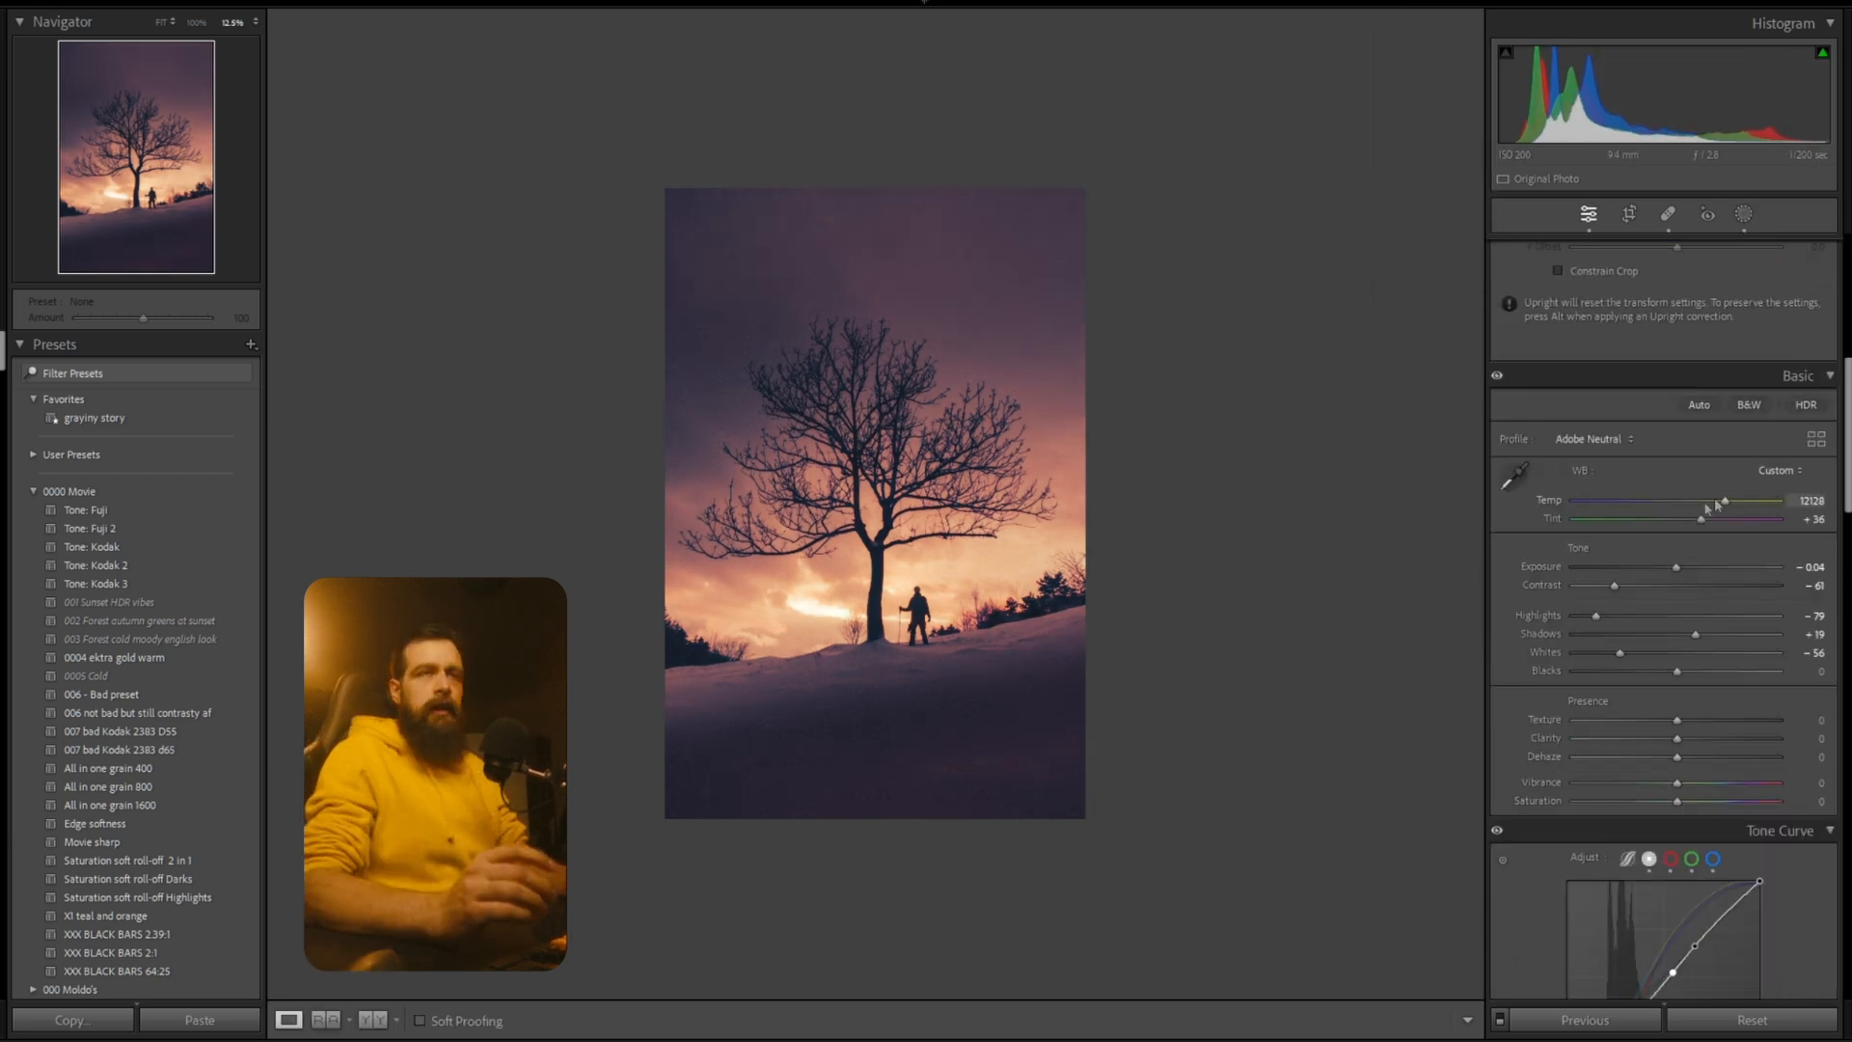
{"action": "scroll", "coordinate": [1706, 519], "scroll_direction": "down", "scroll_amount": 15}
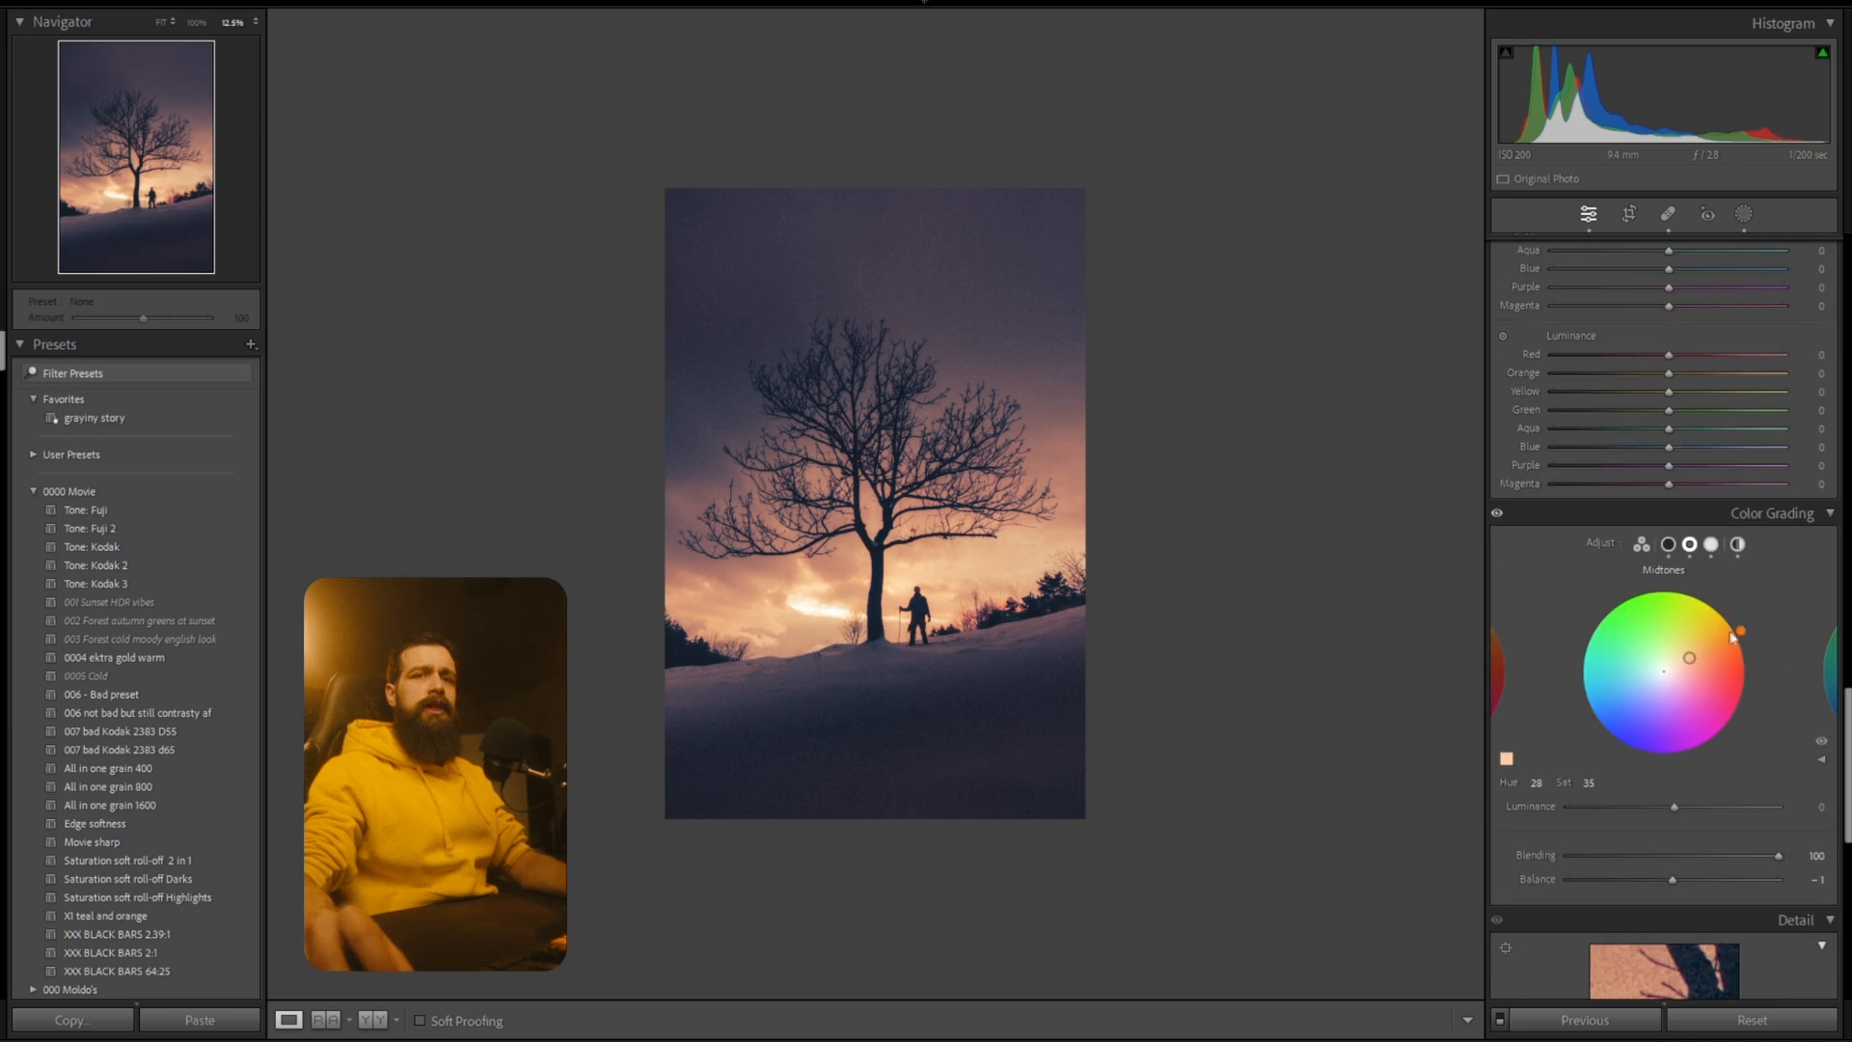
Add a linear gradient mask over the photo's upper-left sky and darken that corner.
{"action": "left_click", "coordinate": [1744, 214]}
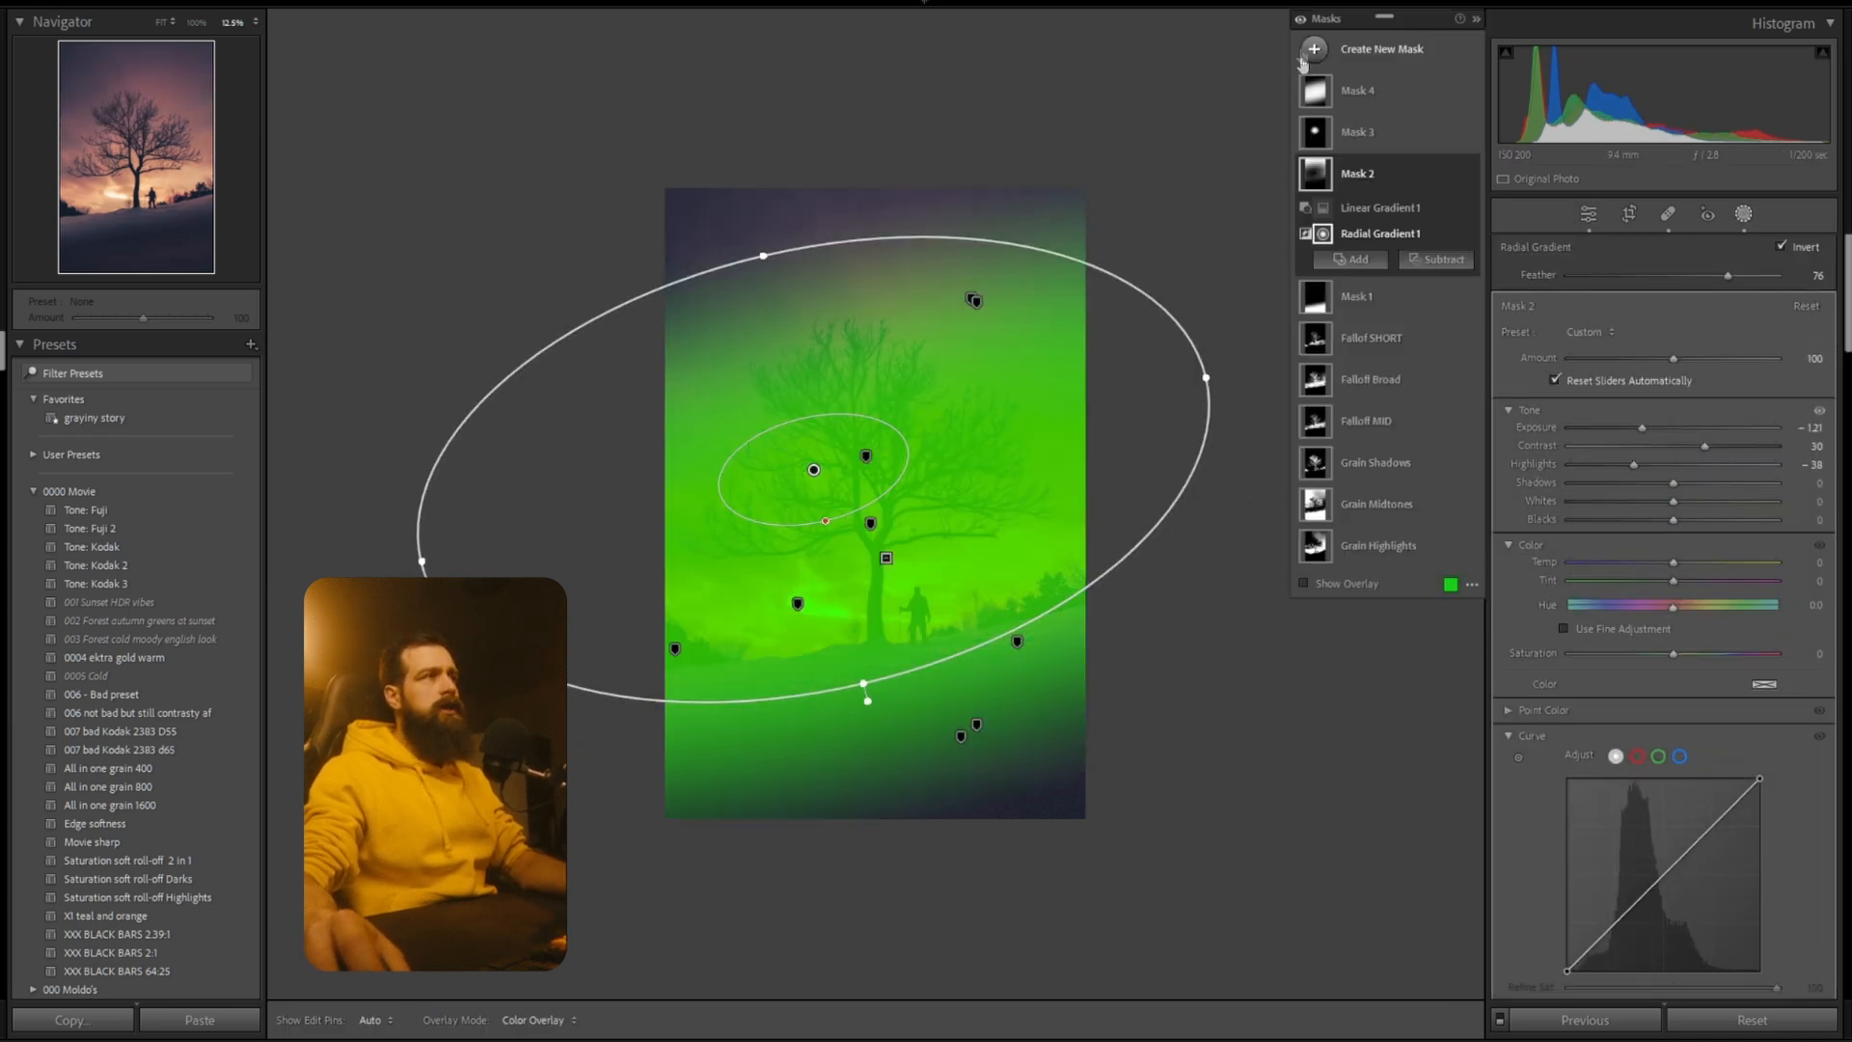
{"action": "key", "text": "m"}
{"action": "left_click_drag", "start_coordinate": [724, 216], "coordinate": [739, 395]}
{"action": "mouse_move", "coordinate": [1674, 416]}
{"action": "left_mouse_down"}
{"action": "mouse_move", "coordinate": [1717, 417]}
{"action": "mouse_move", "coordinate": [1671, 399]}
{"action": "left_mouse_up"}
{"action": "mouse_move", "coordinate": [602, 318]}
{"action": "left_mouse_down"}
{"action": "mouse_move", "coordinate": [618, 242]}
{"action": "mouse_move", "coordinate": [612, 358]}
{"action": "mouse_move", "coordinate": [616, 335]}
{"action": "left_mouse_up"}
{"action": "left_click", "coordinate": [1744, 214]}
Set the photo's Clarity to +20 and Dehaze to +29.
{"action": "scroll", "coordinate": [1663, 425], "scroll_direction": "down", "scroll_amount": 6}
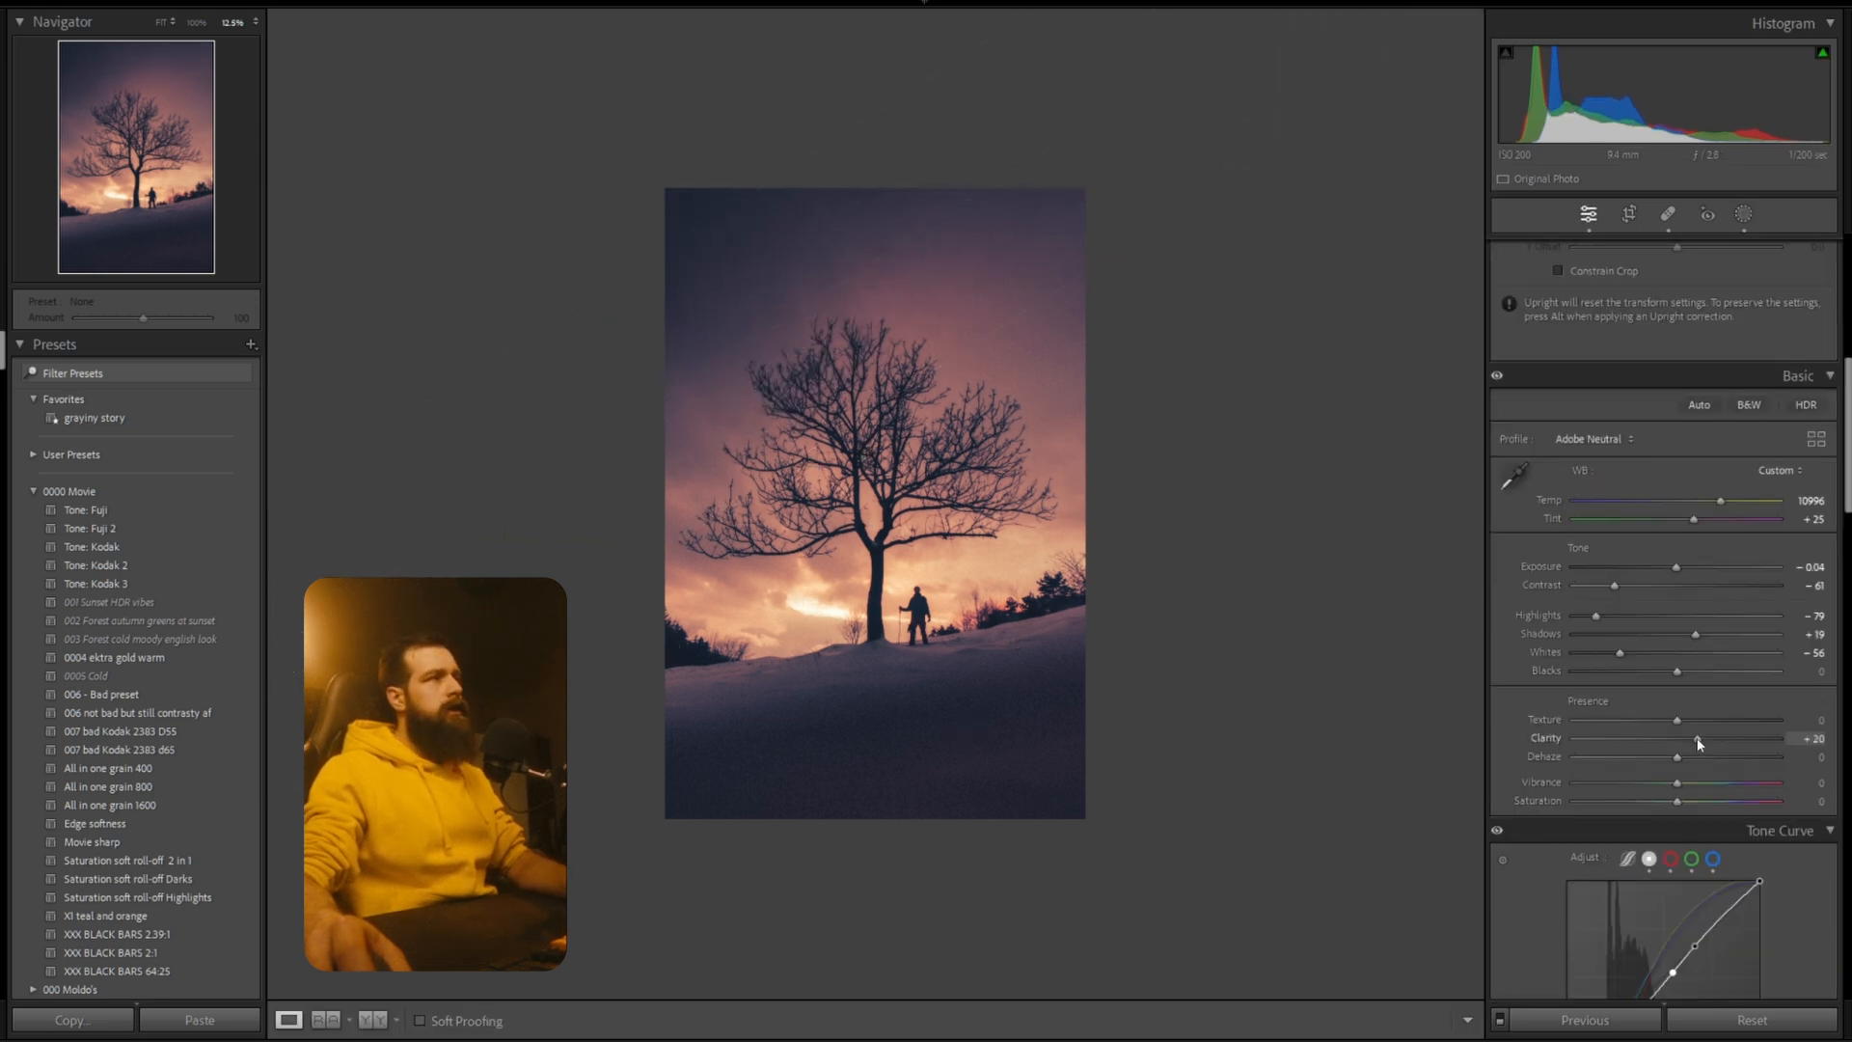
{"action": "left_click_drag", "start_coordinate": [1679, 758], "coordinate": [1707, 758]}
Set the Color Mixer Saturation of Red to +60 and Orange to +31, and adjust the Yellow saturation.
{"action": "left_click", "coordinate": [1594, 440]}
{"action": "left_click", "coordinate": [1556, 564]}
{"action": "scroll", "coordinate": [1555, 564], "scroll_direction": "down", "scroll_amount": 10}
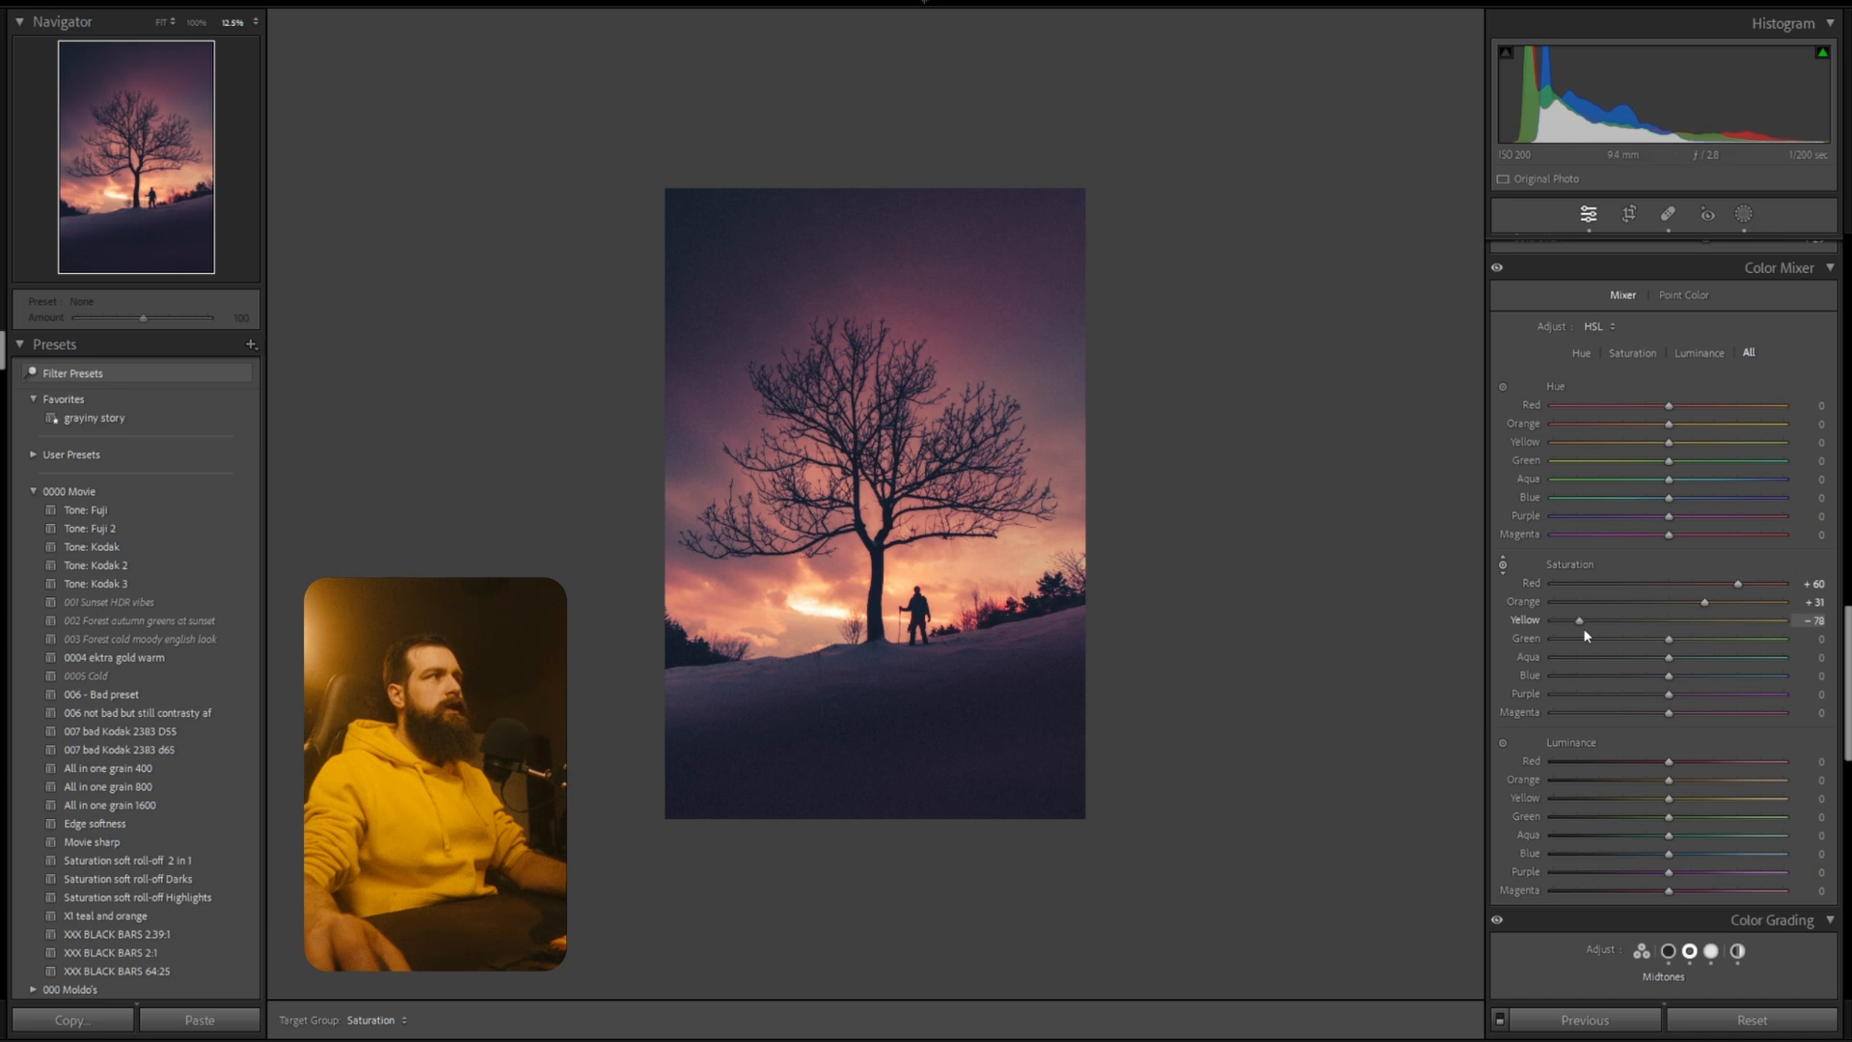
Add a radial gradient mask over the photo's upper-right sky and warm its color temperature.
{"action": "scroll", "coordinate": [1709, 507], "scroll_direction": "up", "scroll_amount": 5}
{"action": "left_click", "coordinate": [1745, 214]}
{"action": "left_click", "coordinate": [1375, 49]}
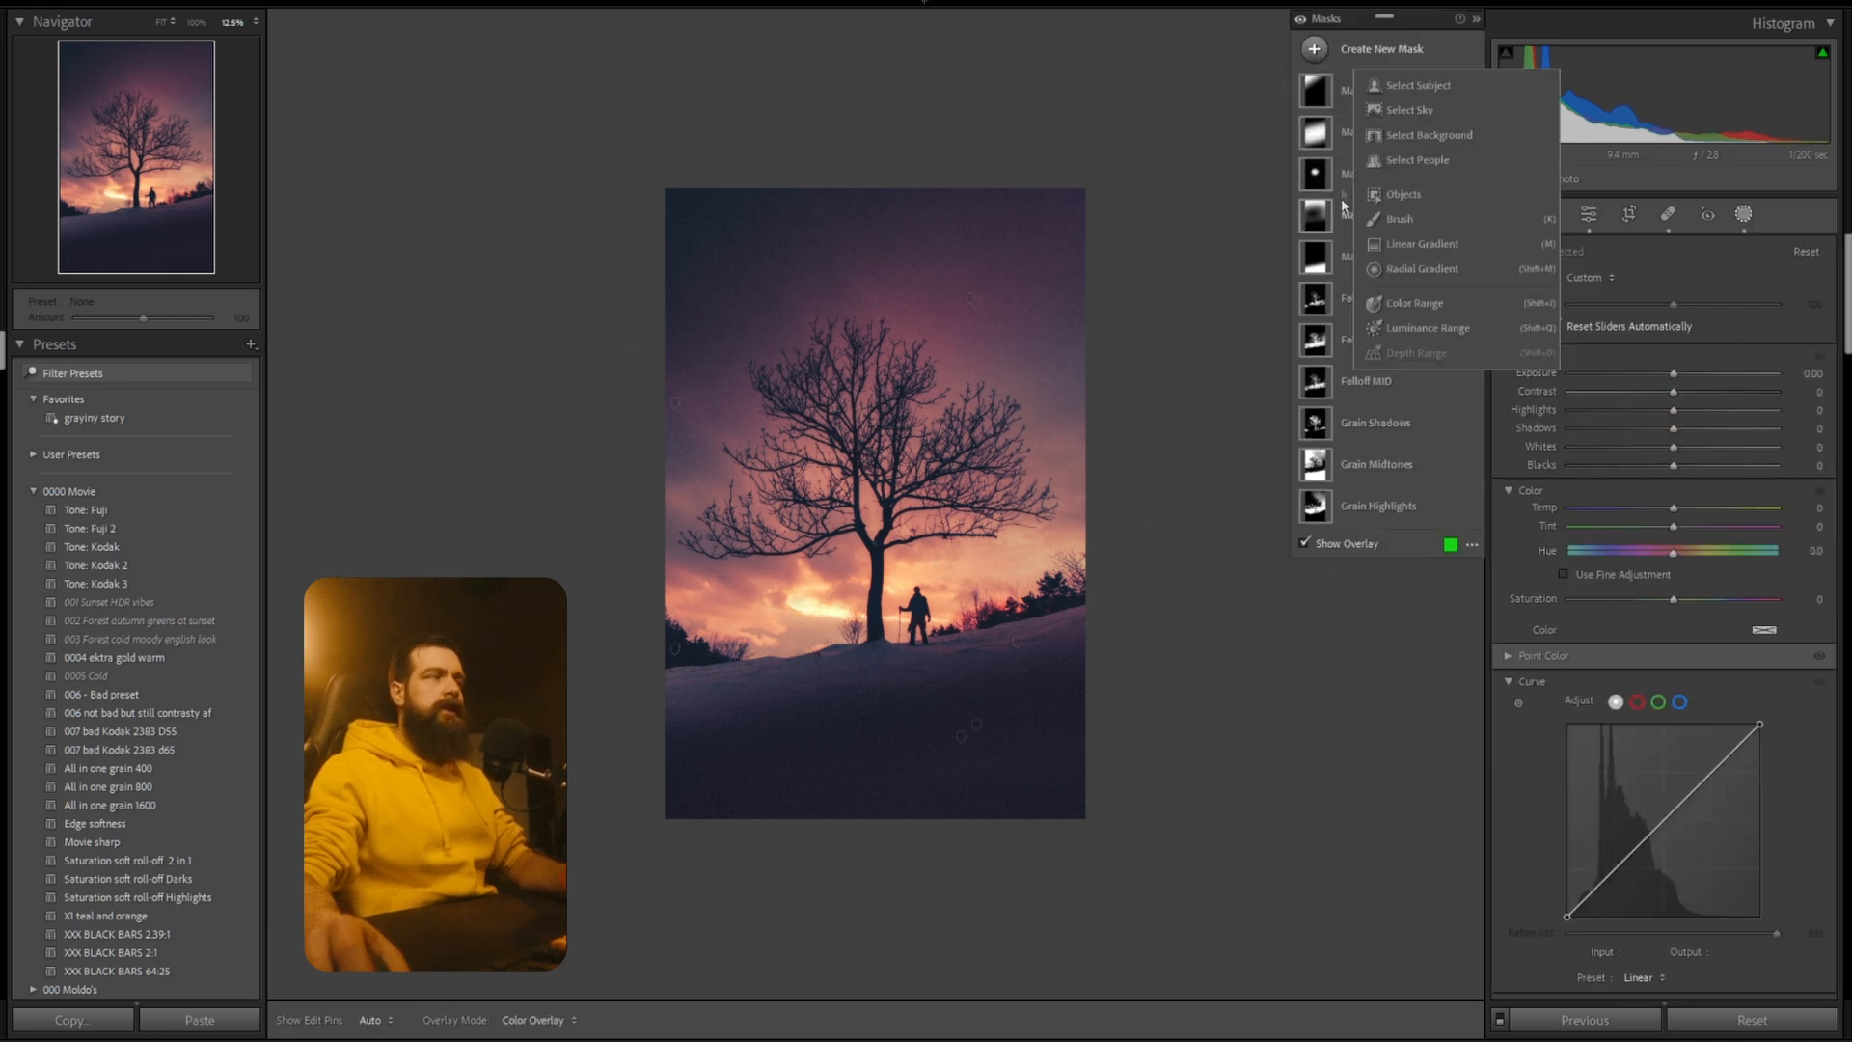
{"action": "left_click", "coordinate": [1431, 269]}
{"action": "left_click_drag", "start_coordinate": [1132, 380], "coordinate": [976, 298]}
{"action": "left_click_drag", "start_coordinate": [1675, 564], "coordinate": [1717, 570]}
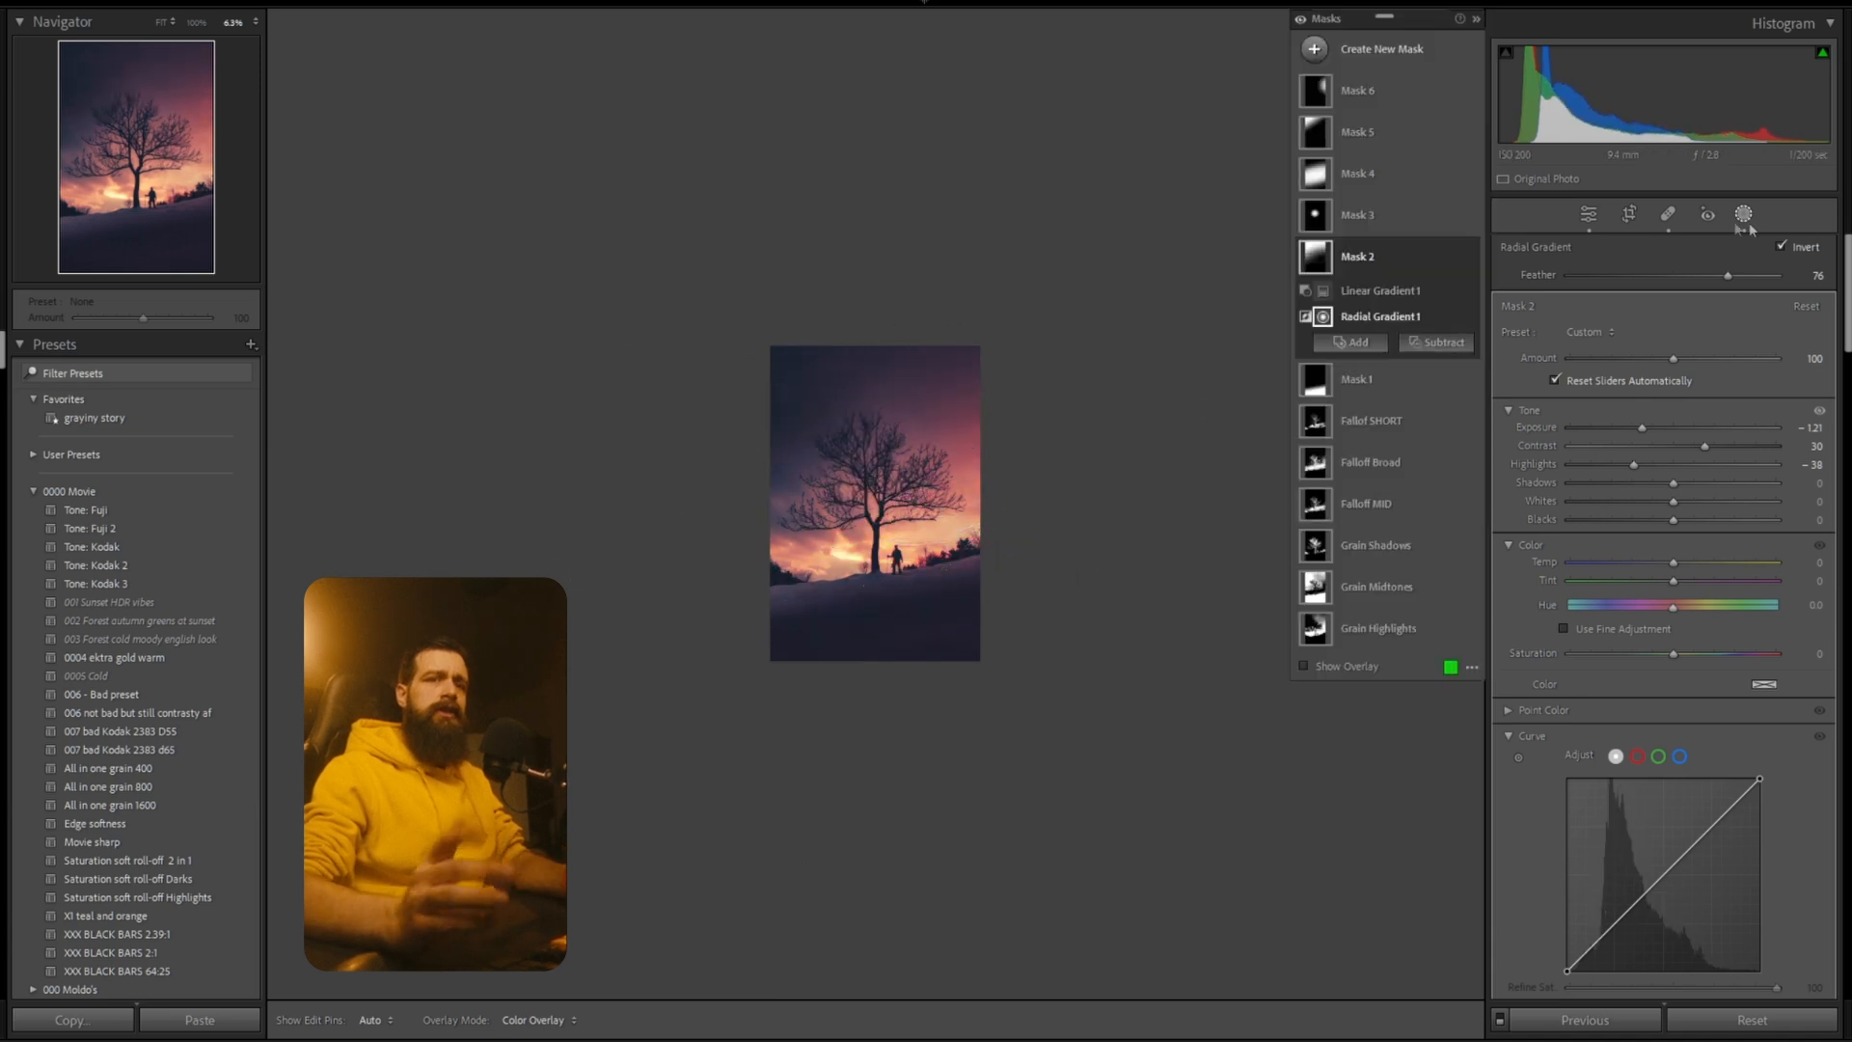
Widen and tilt Mask 3's radial gradient around the tree, raise its Highlights and fine-tune its Exposure.
{"action": "left_click", "coordinate": [1318, 217]}
{"action": "left_click_drag", "start_coordinate": [785, 480], "coordinate": [743, 482]}
{"action": "left_click_drag", "start_coordinate": [722, 483], "coordinate": [721, 526]}
{"action": "left_click_drag", "start_coordinate": [1674, 465], "coordinate": [1718, 487]}
{"action": "left_click_drag", "start_coordinate": [1682, 429], "coordinate": [1684, 433]}
{"action": "left_click", "coordinate": [1743, 214]}
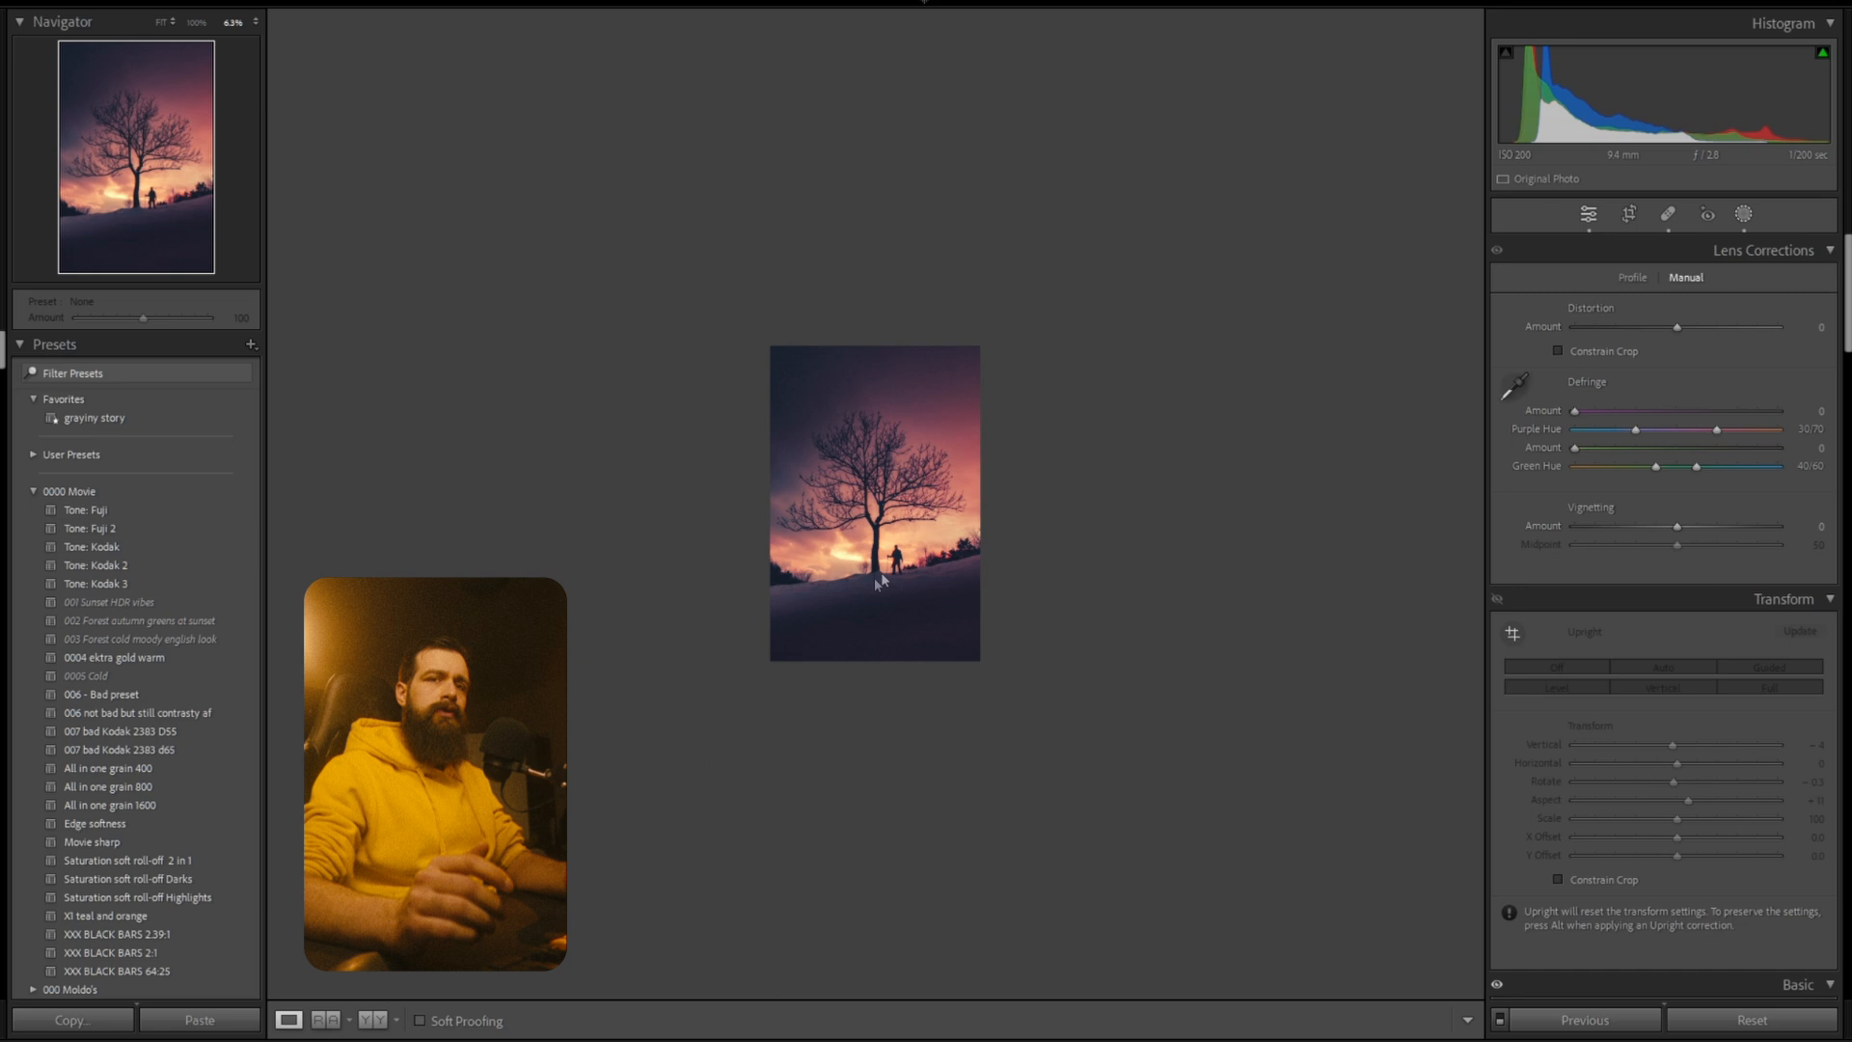
Apply the Movie sharp preset to the photo.
{"action": "left_click", "coordinate": [1744, 214]}
{"action": "key", "text": "ctrl+equal"}
{"action": "left_click", "coordinate": [1743, 214]}
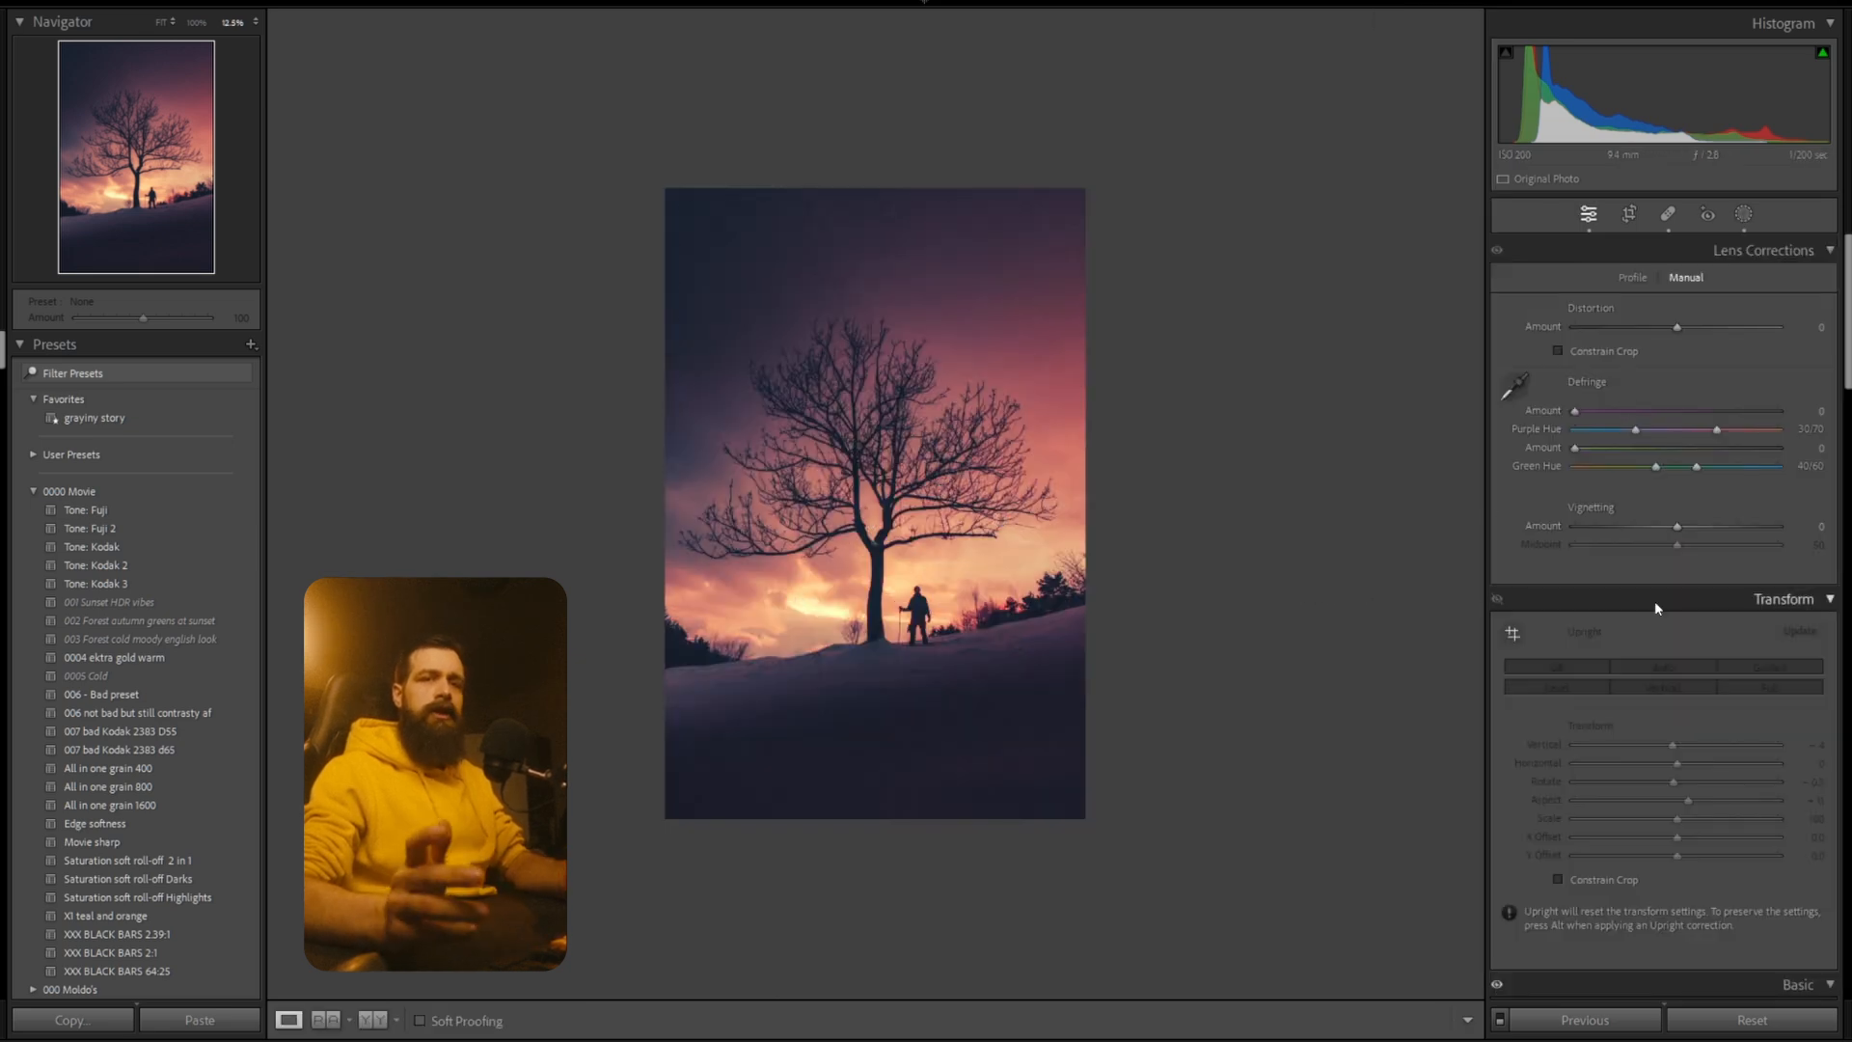
{"action": "scroll", "coordinate": [1563, 608], "scroll_direction": "down", "scroll_amount": 5}
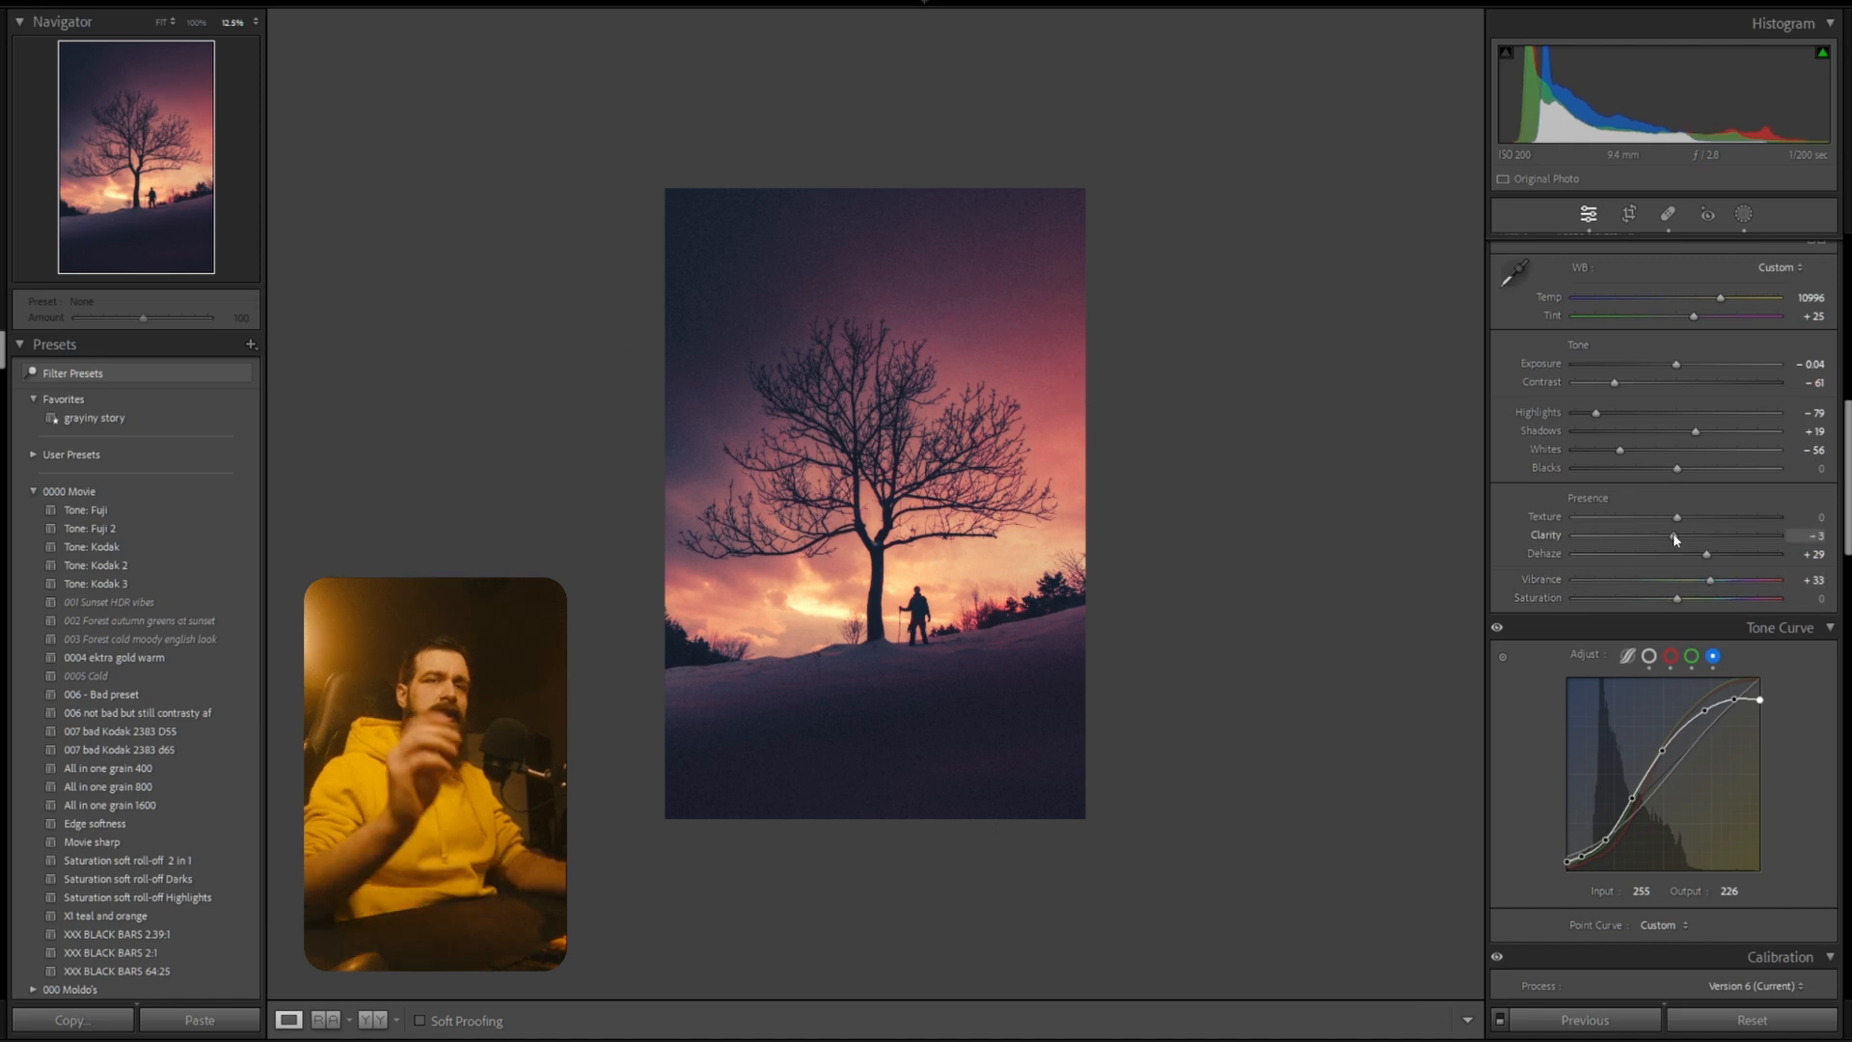
{"action": "scroll", "coordinate": [1549, 608], "scroll_direction": "down", "scroll_amount": 5}
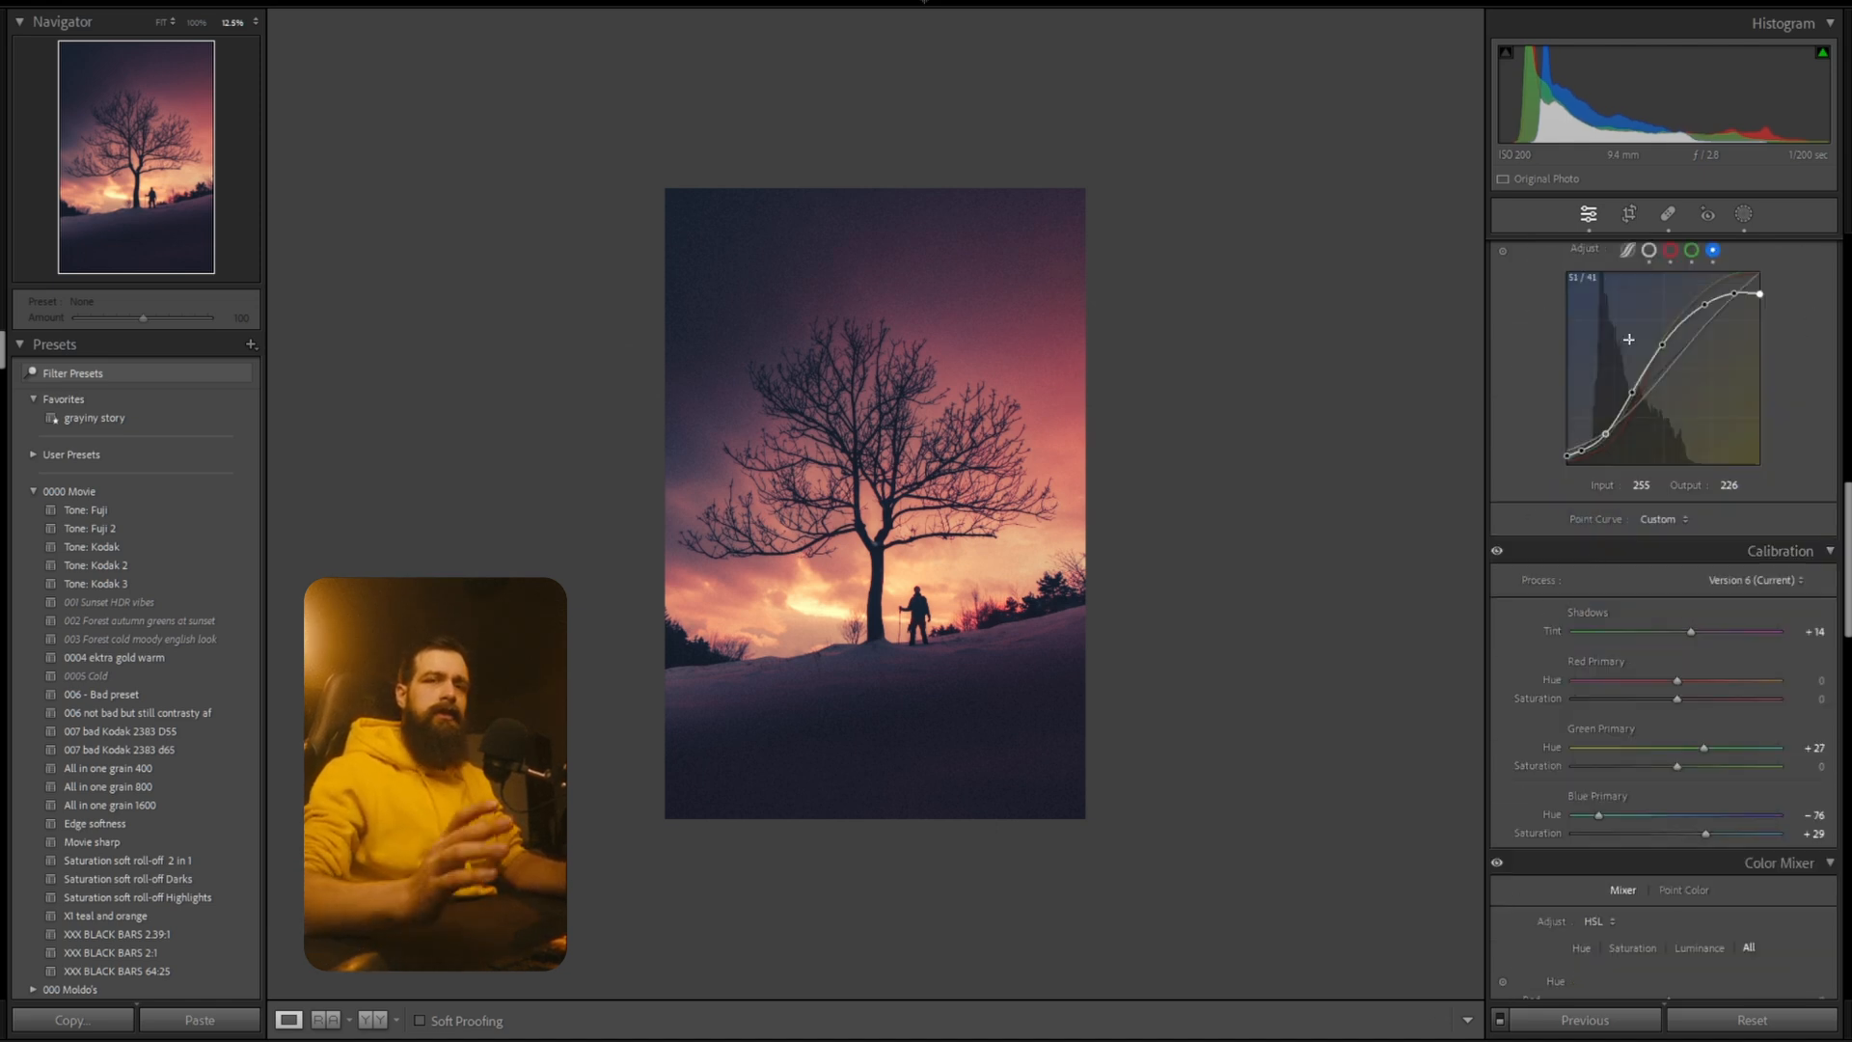
{"action": "left_click", "coordinate": [120, 845]}
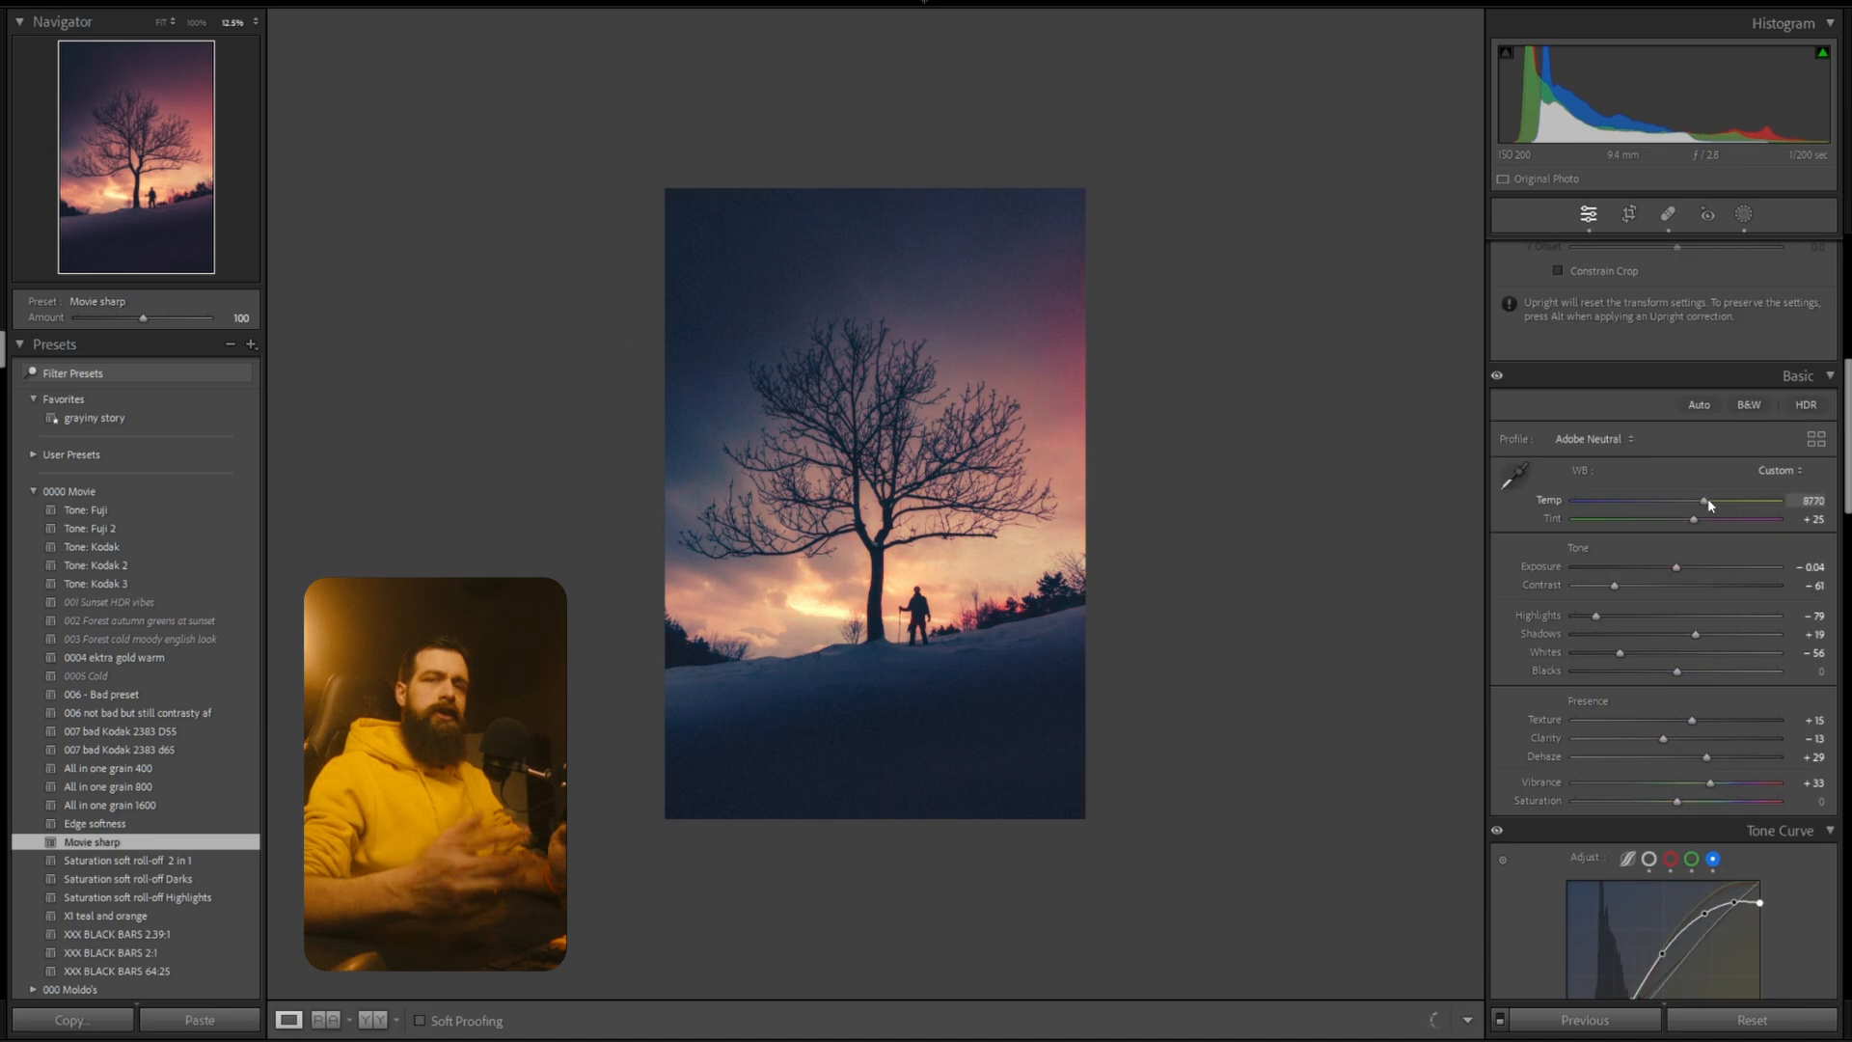
Adjust the Temp and Tint of Mask 4, the radial gradient around the tree, and set its Dehaze to -20.
{"action": "left_click", "coordinate": [1743, 213]}
{"action": "left_click", "coordinate": [1318, 214]}
{"action": "left_click", "coordinate": [1318, 257]}
{"action": "left_click", "coordinate": [1656, 563]}
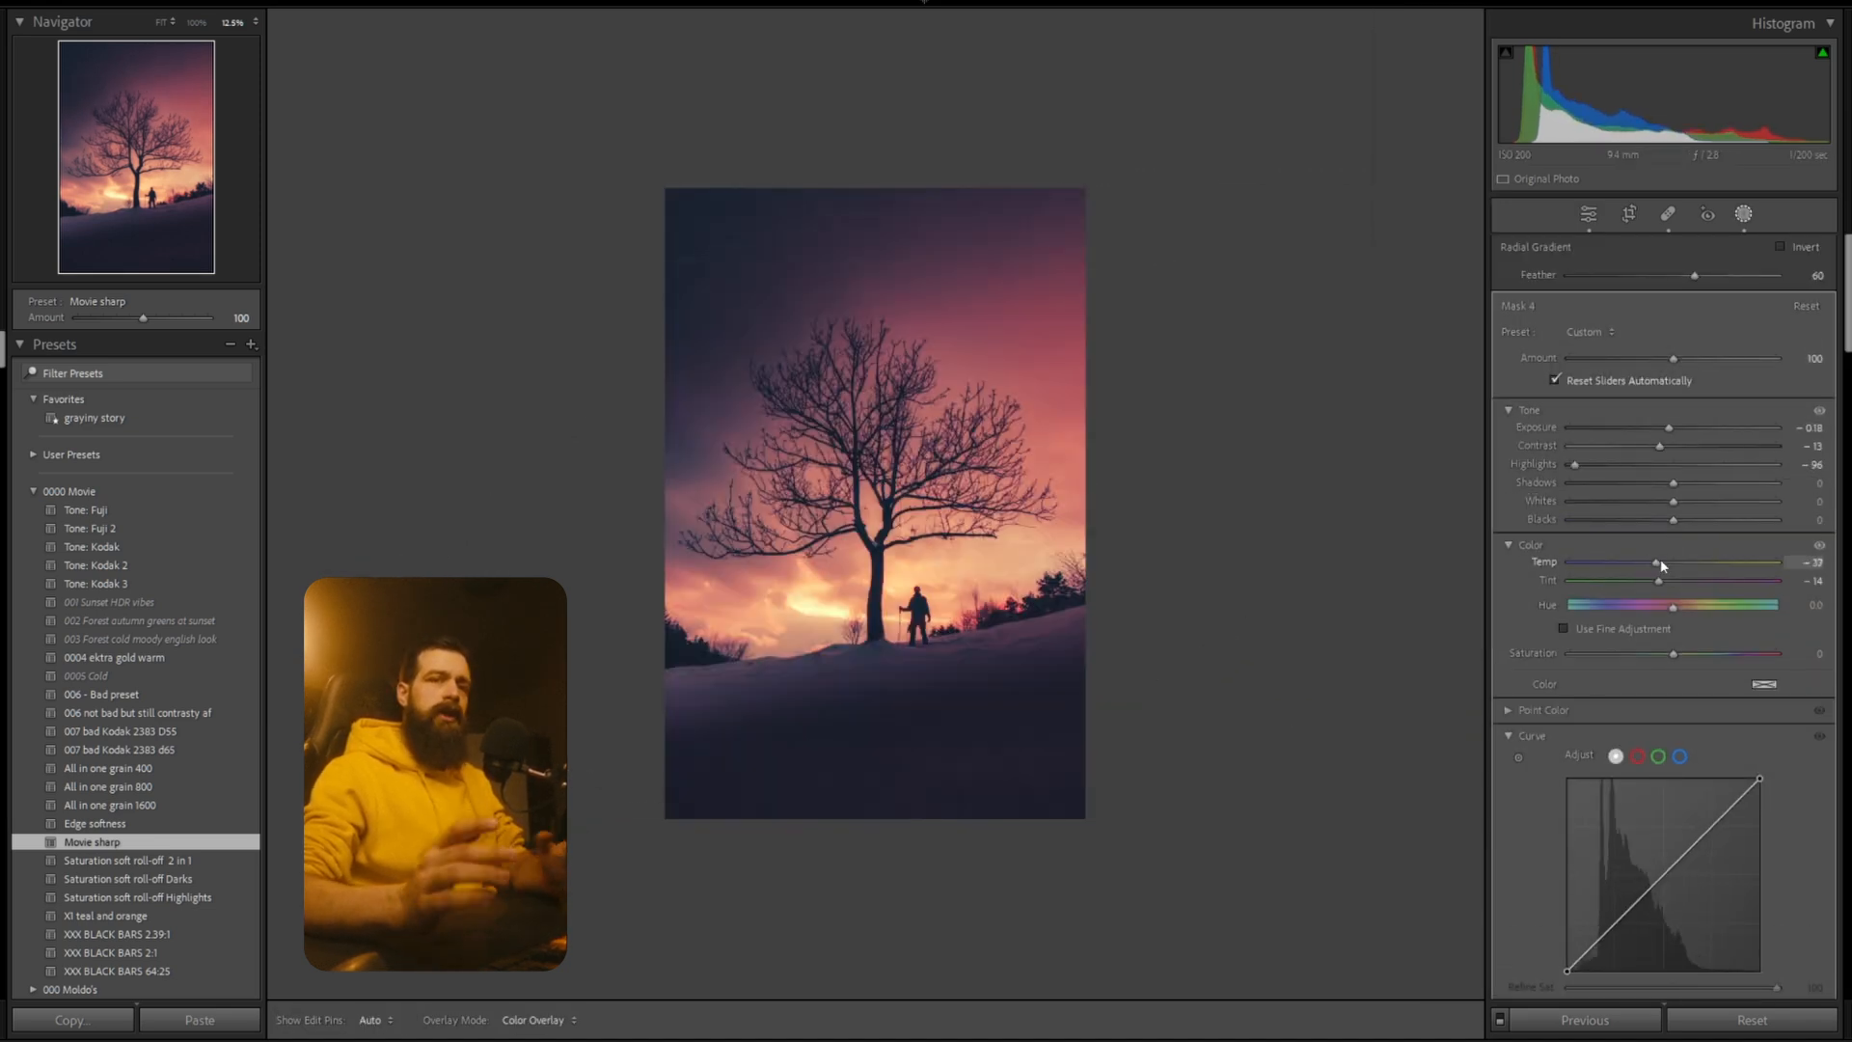
{"action": "left_click", "coordinate": [1670, 581]}
{"action": "scroll", "coordinate": [1670, 583], "scroll_direction": "down", "scroll_amount": 5}
{"action": "left_click", "coordinate": [1655, 685]}
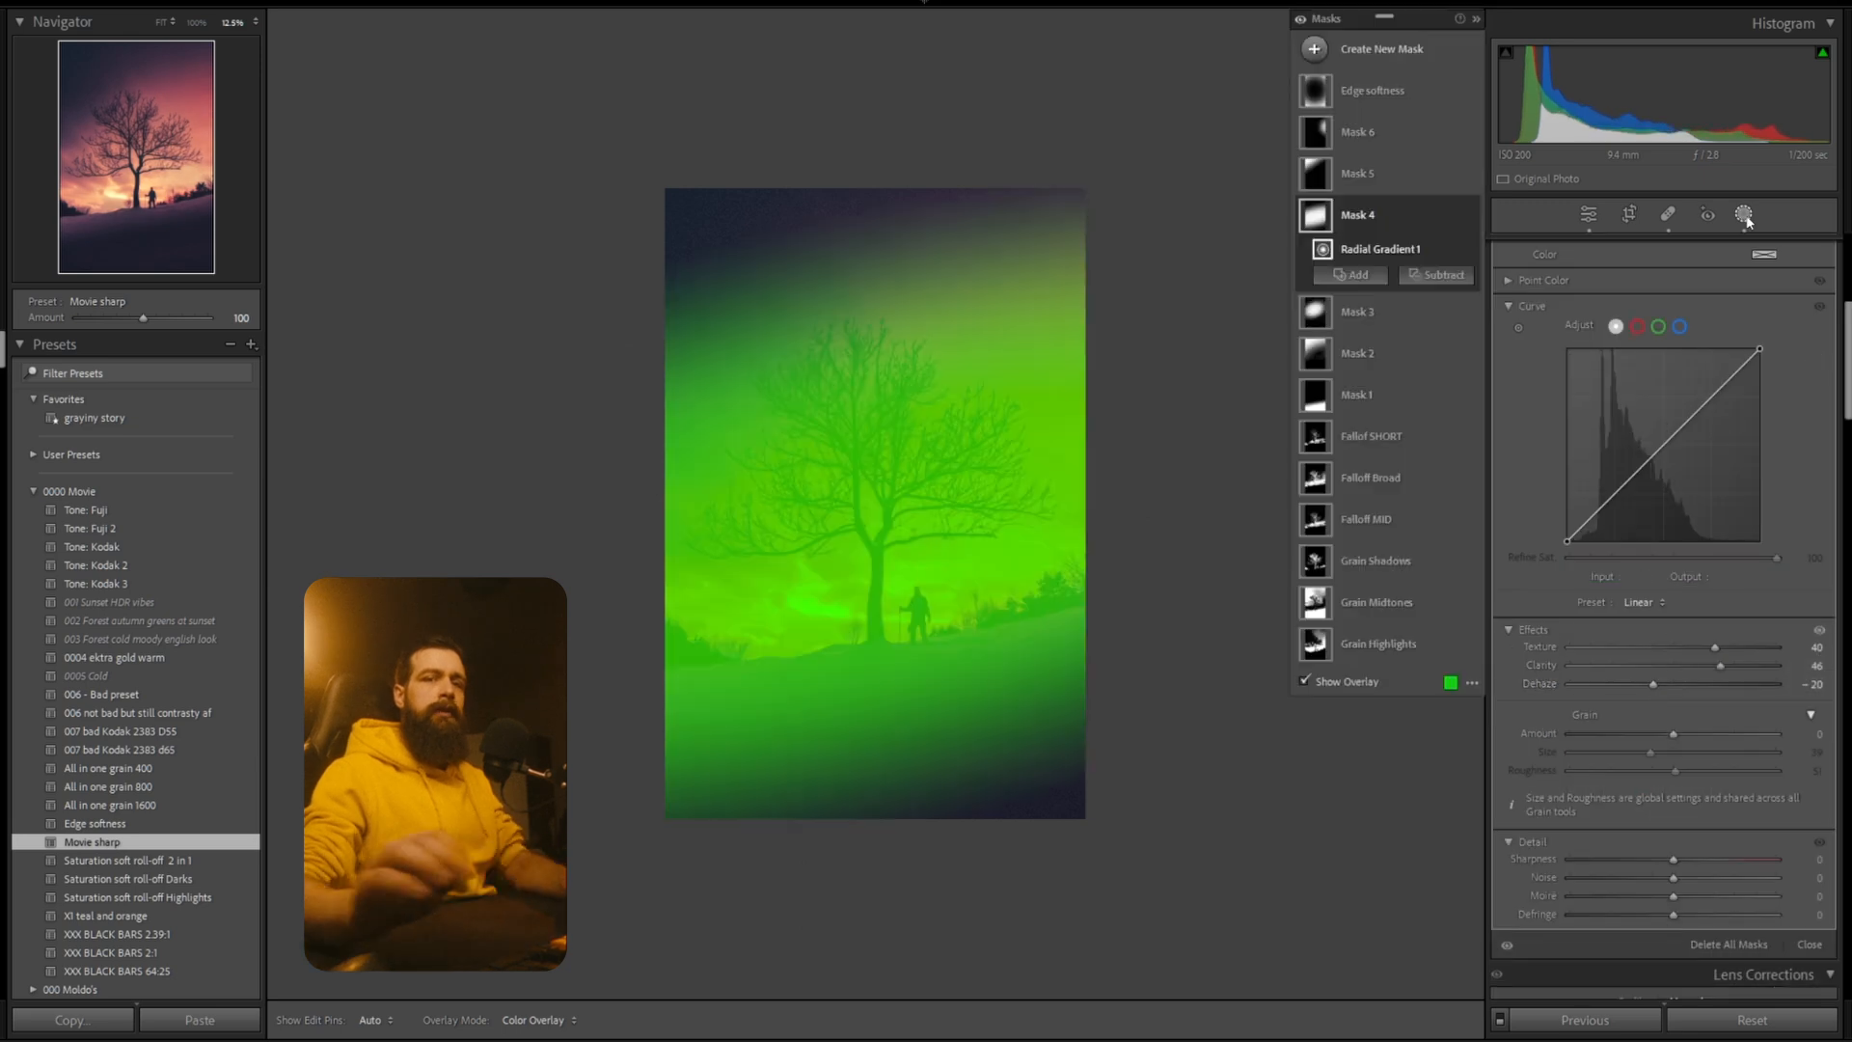
{"action": "left_click", "coordinate": [1744, 214]}
Set Mask 1's Contrast to -4 and adjust its linear gradient over the snowy foreground.
{"action": "left_click", "coordinate": [1743, 214]}
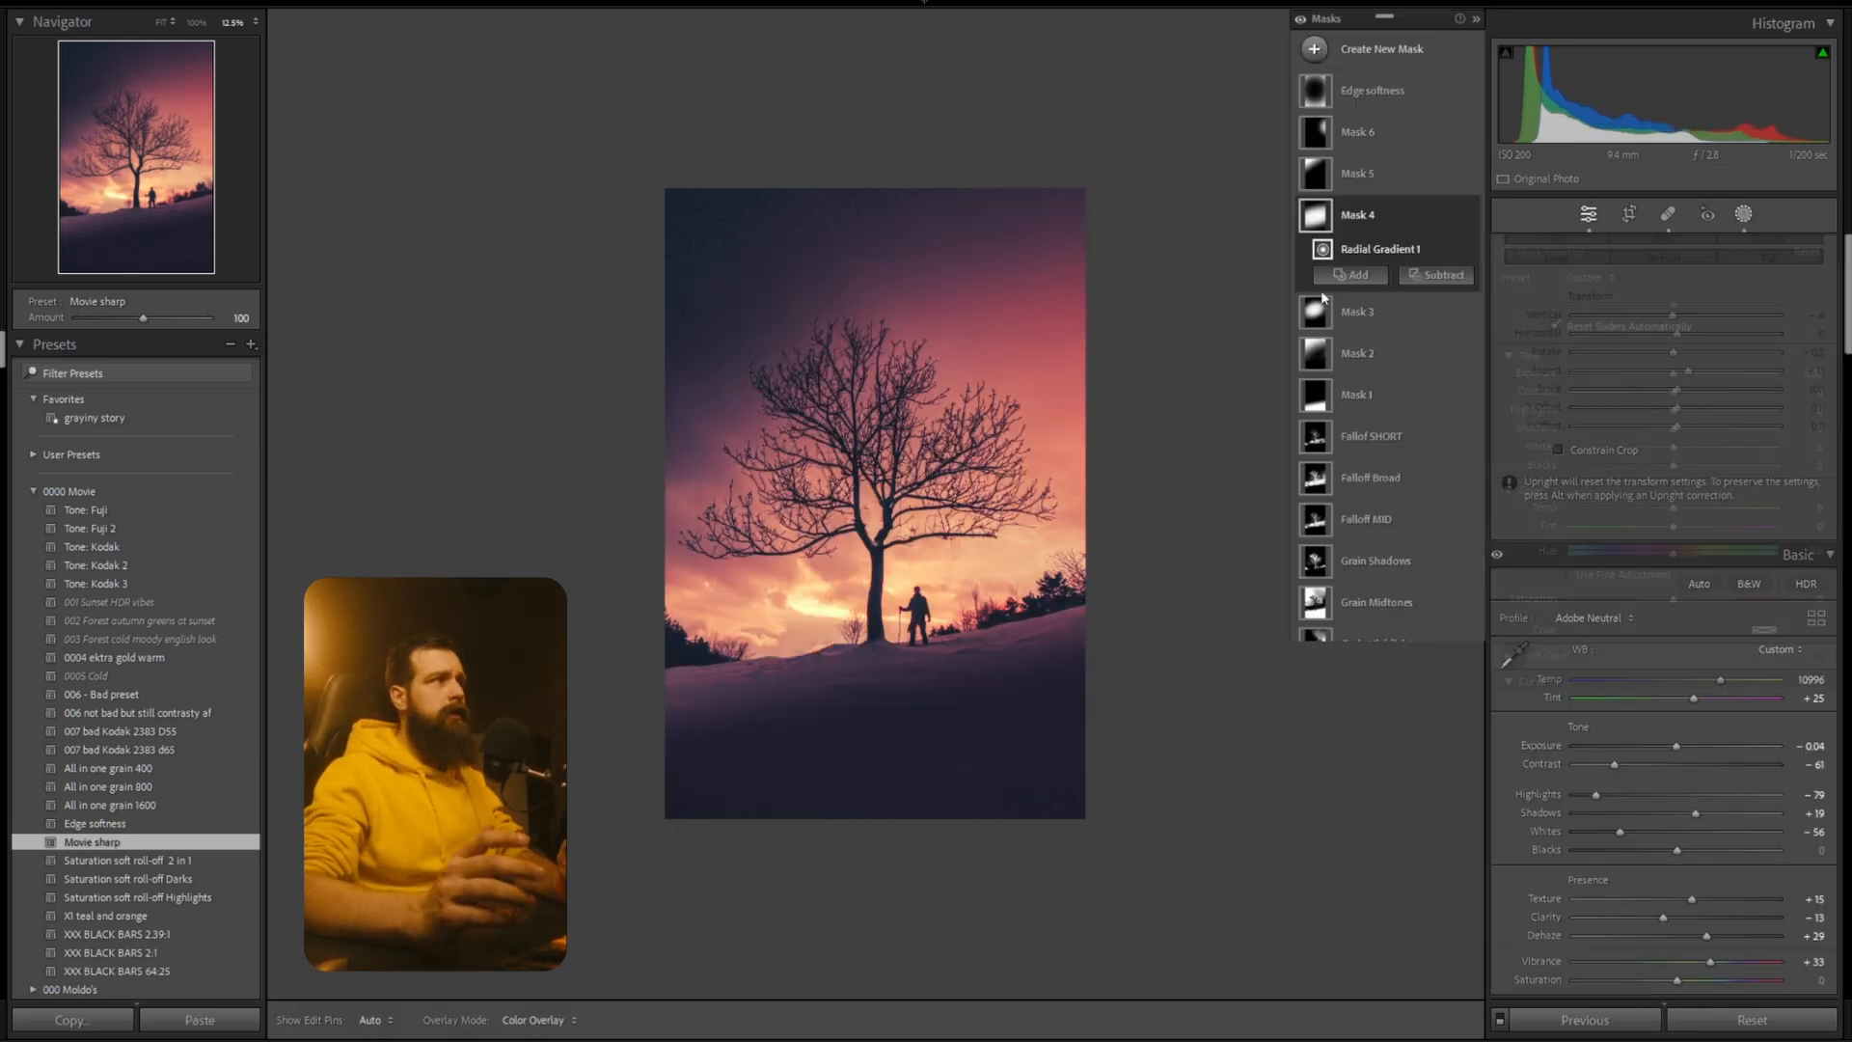
{"action": "left_click", "coordinate": [1320, 339]}
{"action": "left_click", "coordinate": [1702, 420]}
{"action": "left_click_drag", "start_coordinate": [1702, 420], "coordinate": [1669, 420]}
{"action": "left_click_drag", "start_coordinate": [1016, 641], "coordinate": [1109, 644]}
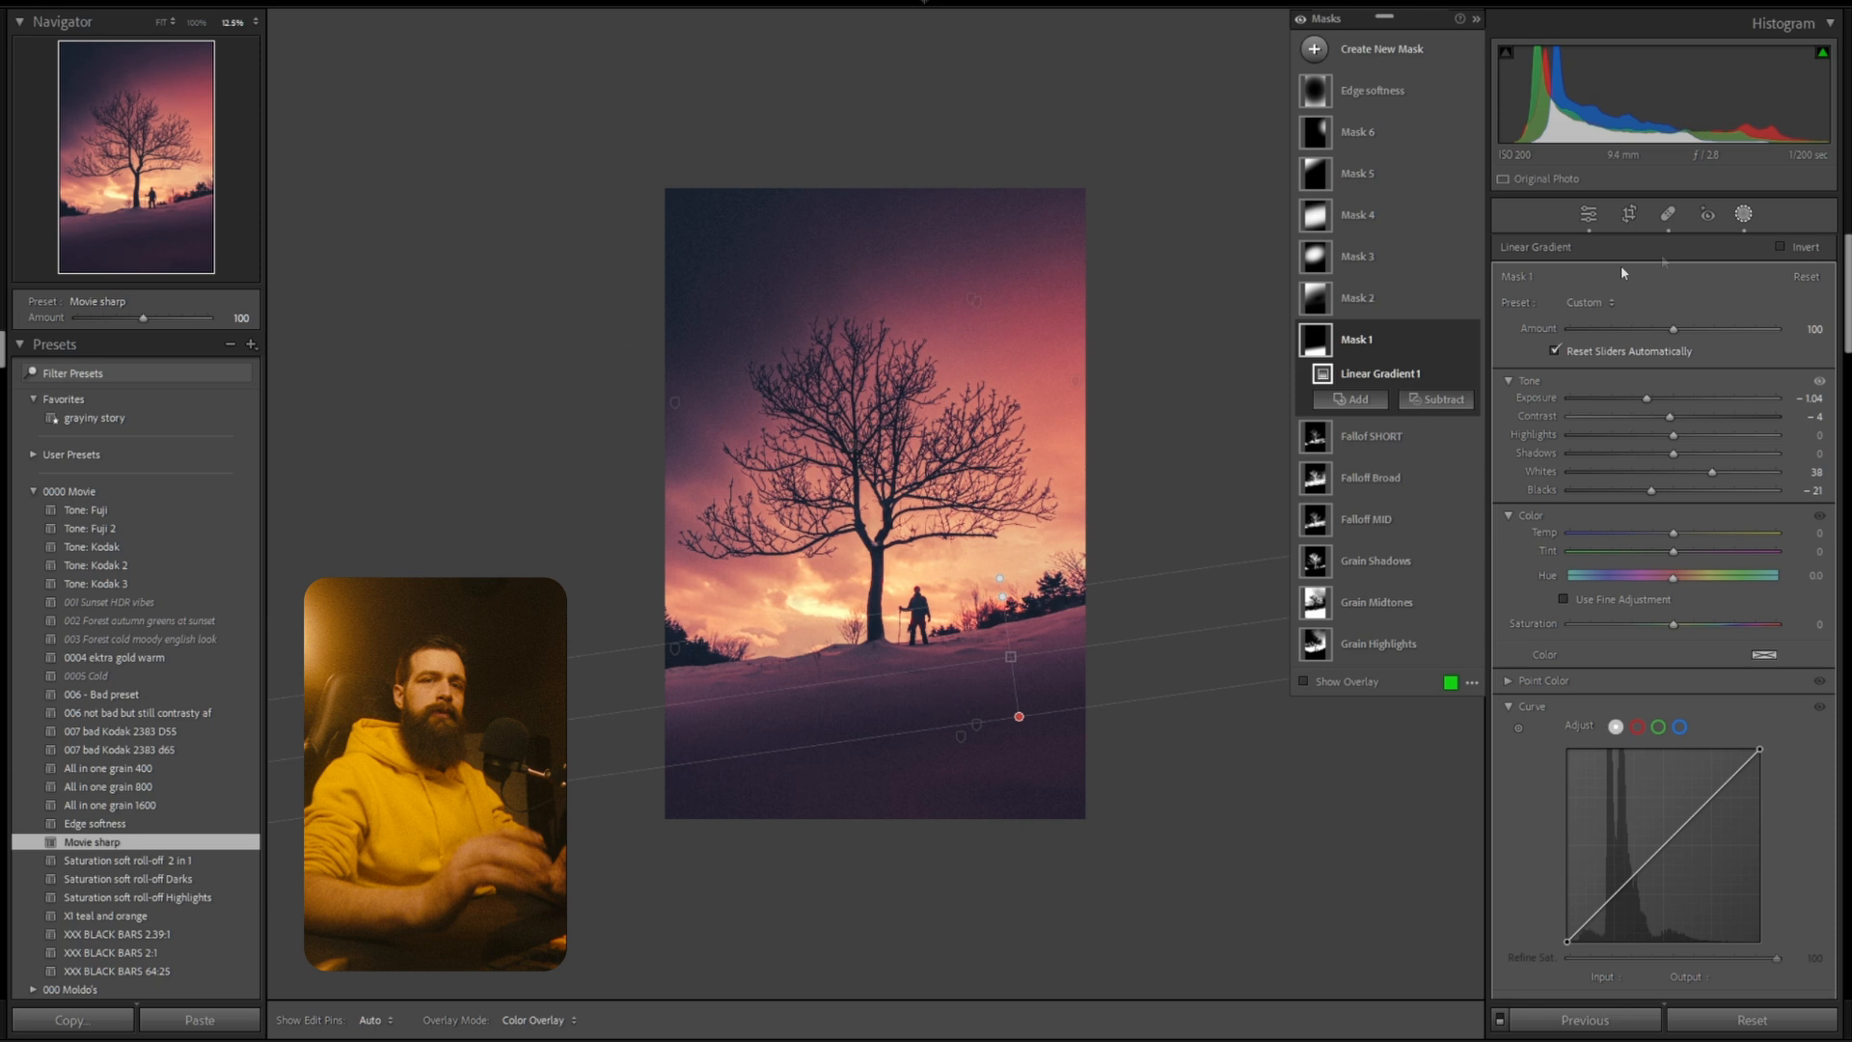
Create a linear gradient mask over the snow slope and subtract a second linear gradient to keep only a band below the horizon.
{"action": "left_click", "coordinate": [1340, 51]}
{"action": "left_click", "coordinate": [1430, 270]}
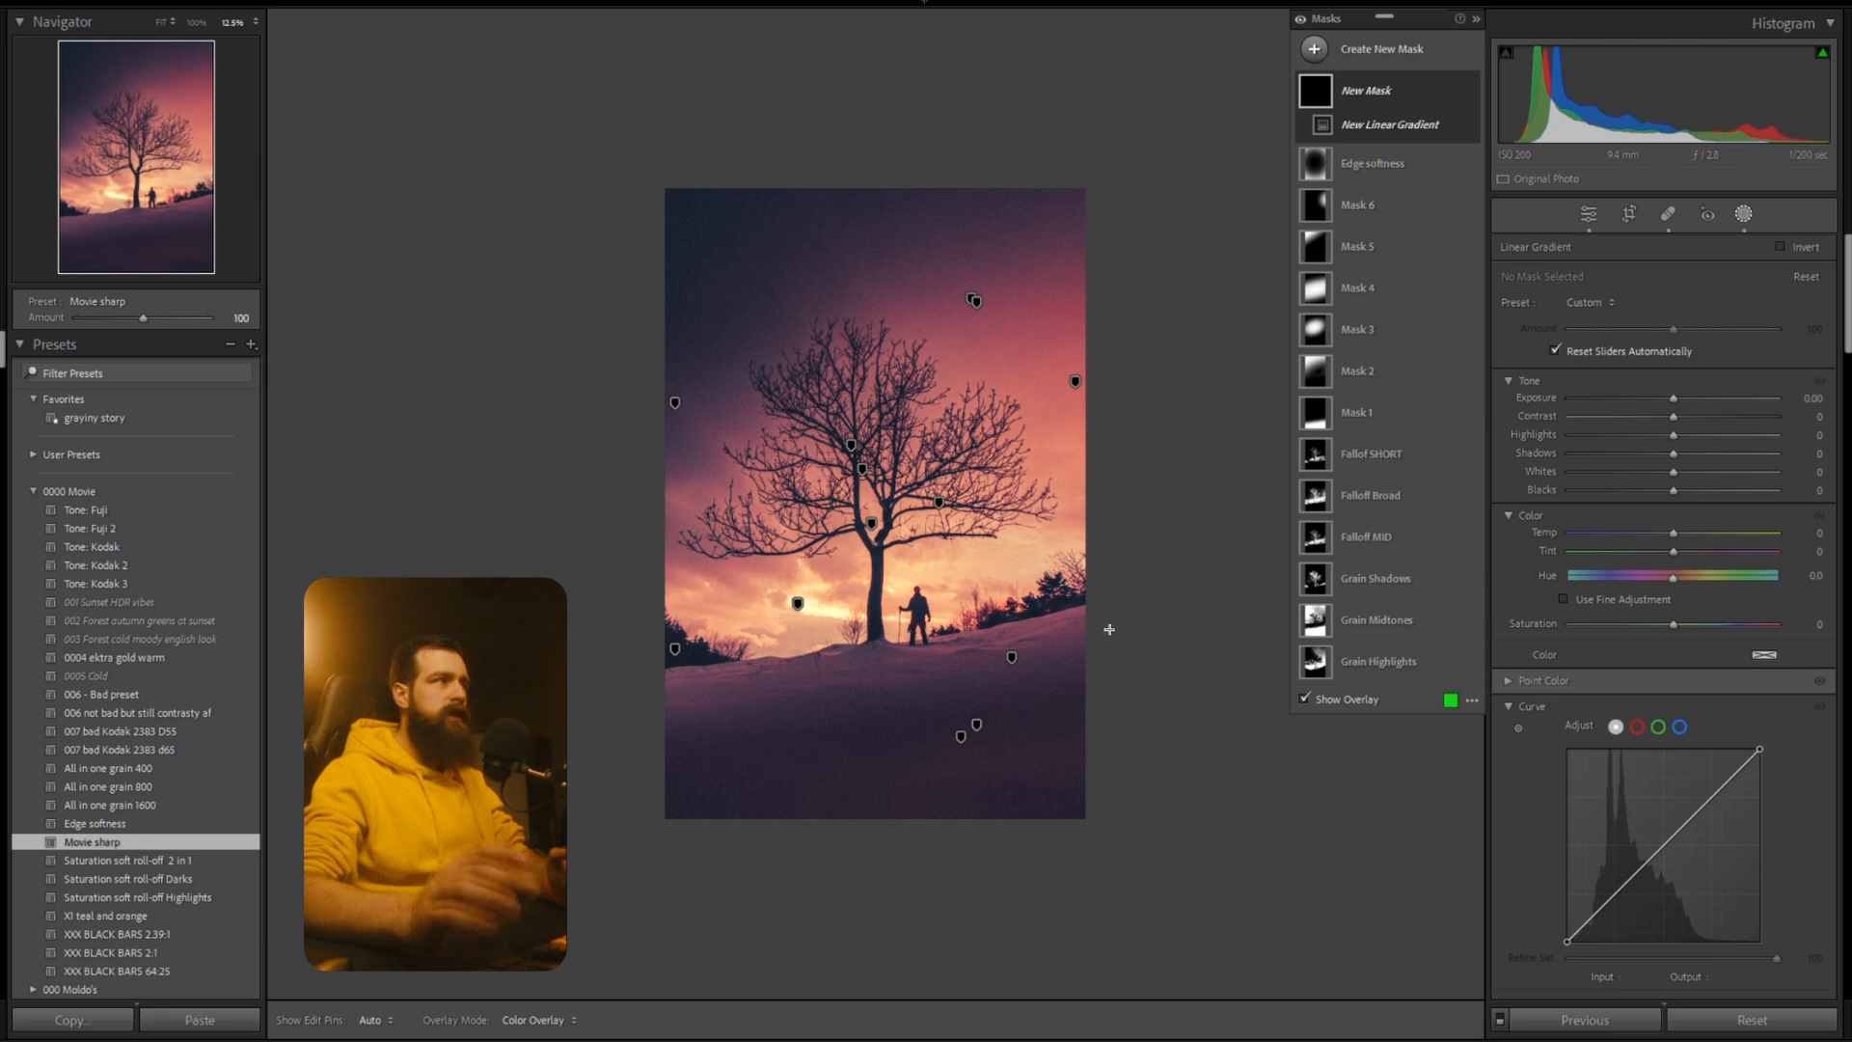
{"action": "mouse_move", "coordinate": [922, 714]}
{"action": "left_mouse_down"}
{"action": "mouse_move", "coordinate": [914, 643]}
{"action": "mouse_move", "coordinate": [912, 675]}
{"action": "mouse_move", "coordinate": [891, 637]}
{"action": "left_mouse_up"}
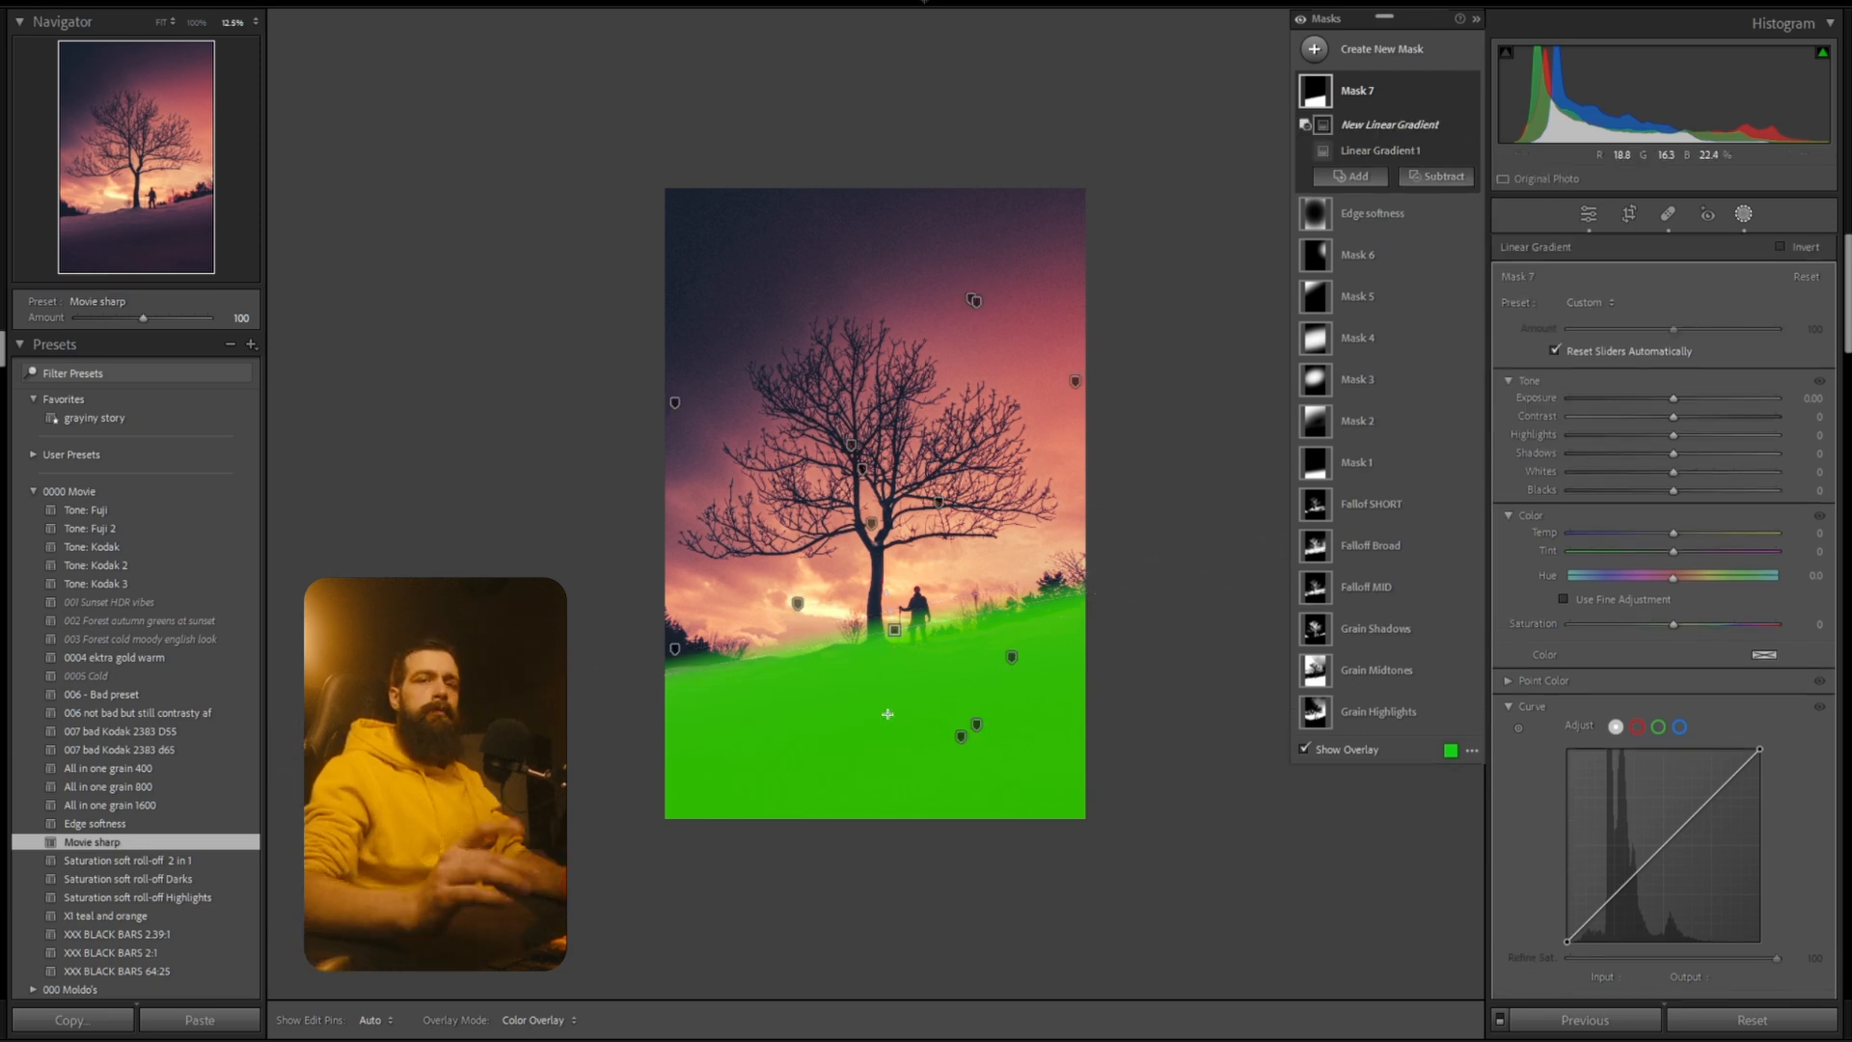
{"action": "left_click_drag", "start_coordinate": [886, 712], "coordinate": [879, 658]}
Set Mask 7's Clarity to 45 and shape its tone curve into an S with raised highlights and lowered shadows.
{"action": "scroll", "coordinate": [1657, 524], "scroll_direction": "down", "scroll_amount": 3}
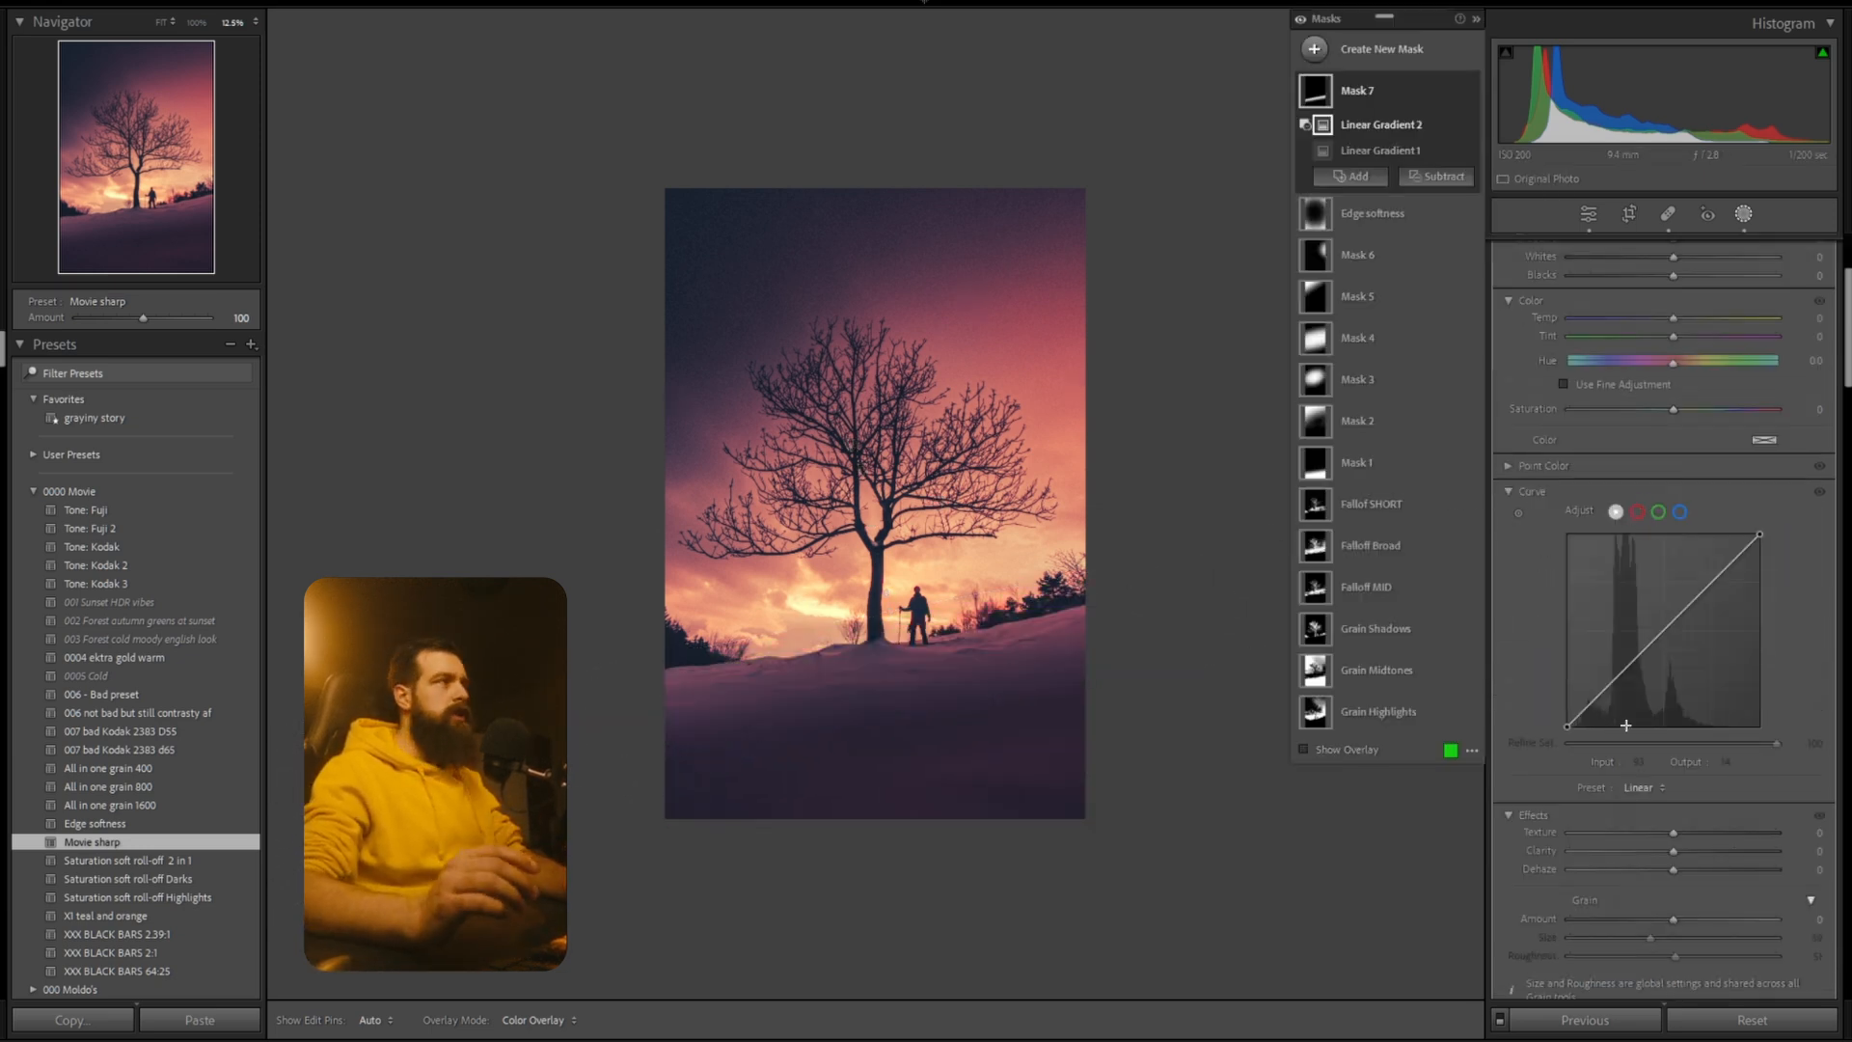
{"action": "scroll", "coordinate": [1658, 524], "scroll_direction": "down", "scroll_amount": 2}
{"action": "left_click_drag", "start_coordinate": [1674, 636], "coordinate": [1705, 571]}
{"action": "scroll", "coordinate": [1625, 588], "scroll_direction": "up", "scroll_amount": 3}
{"action": "left_click_drag", "start_coordinate": [1622, 661], "coordinate": [1615, 683]}
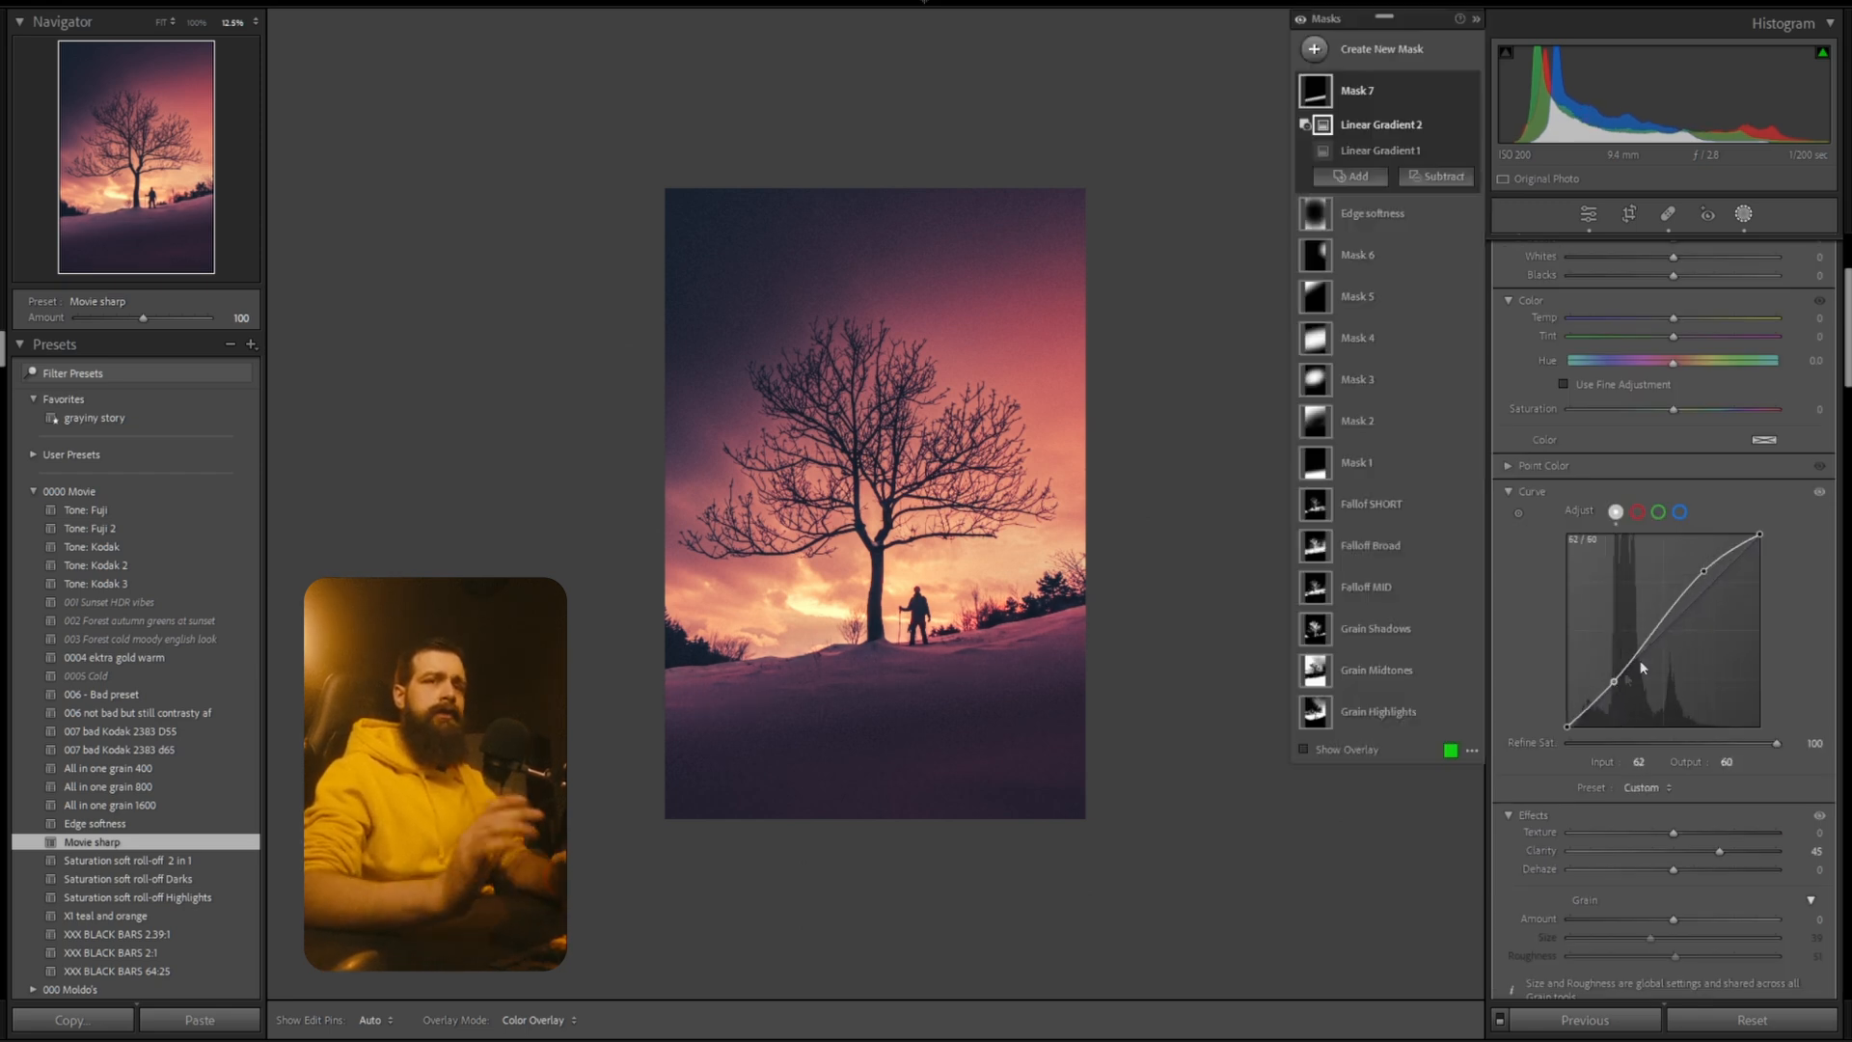
{"action": "left_click_drag", "start_coordinate": [1706, 572], "coordinate": [1704, 564]}
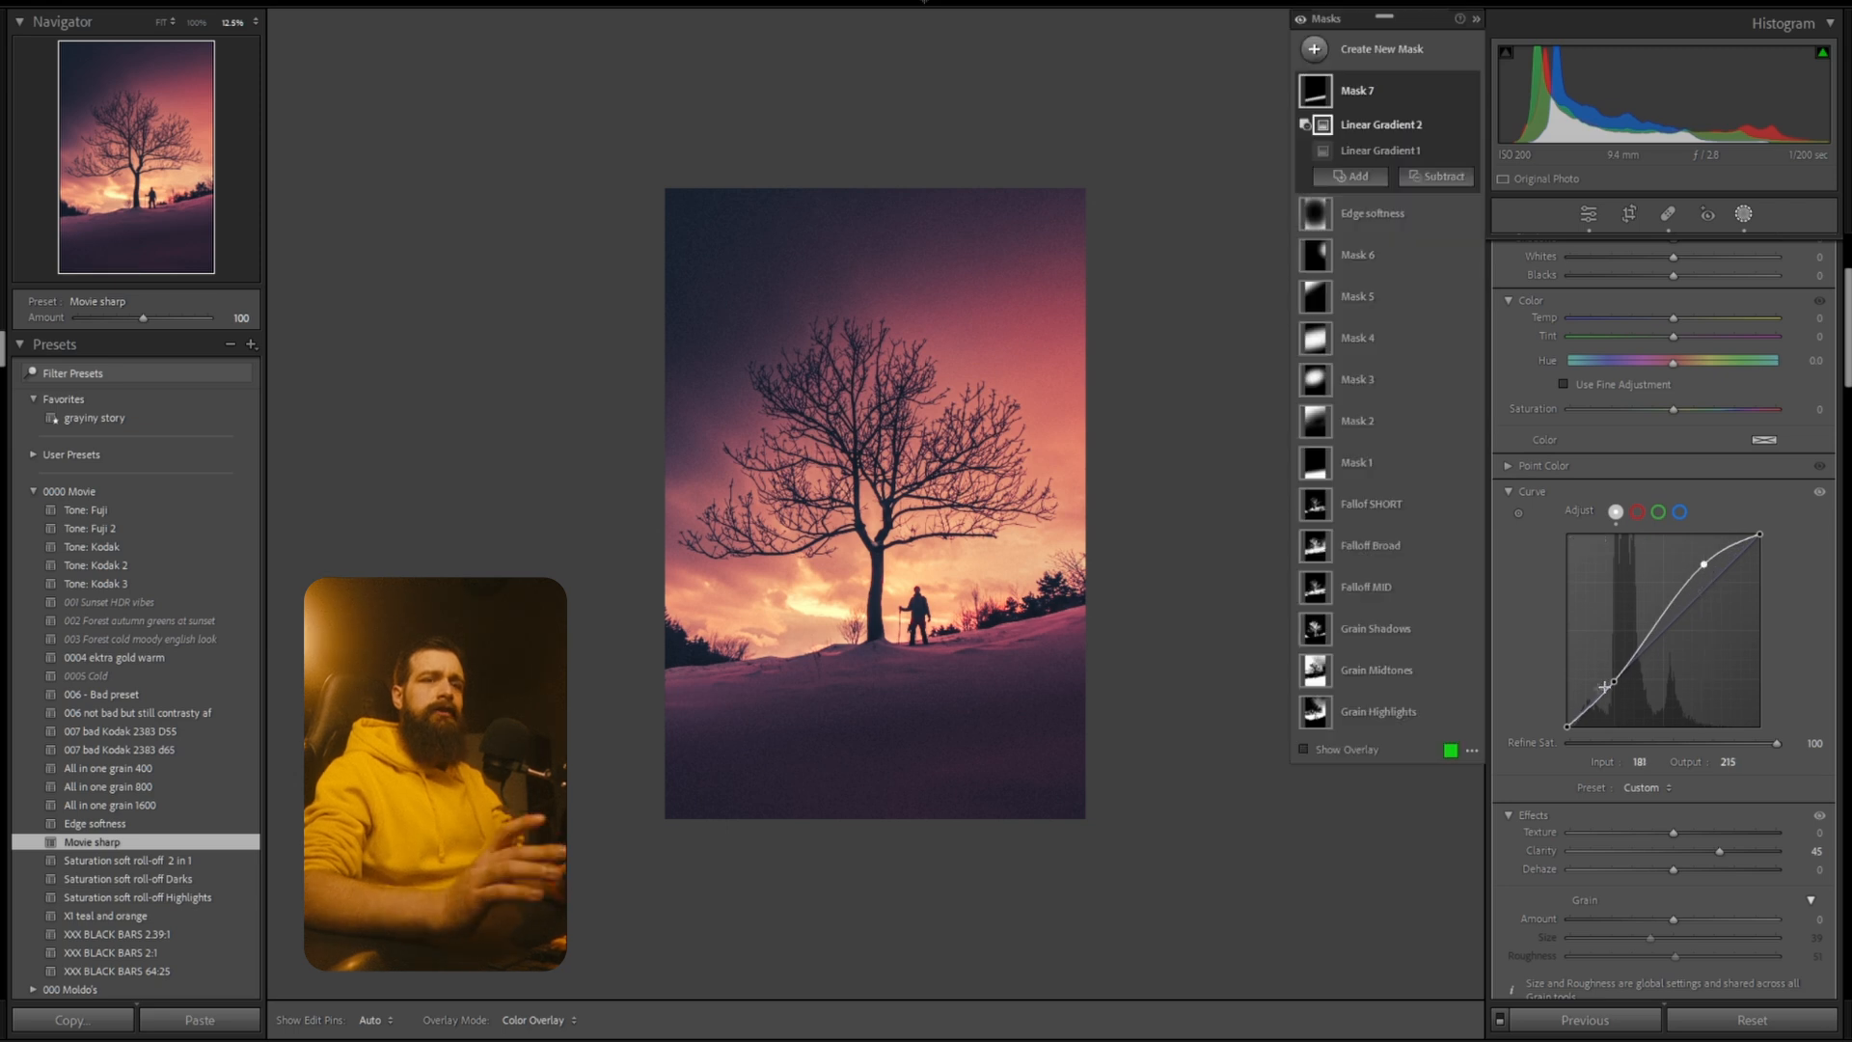
{"action": "left_click_drag", "start_coordinate": [1614, 682], "coordinate": [1599, 706]}
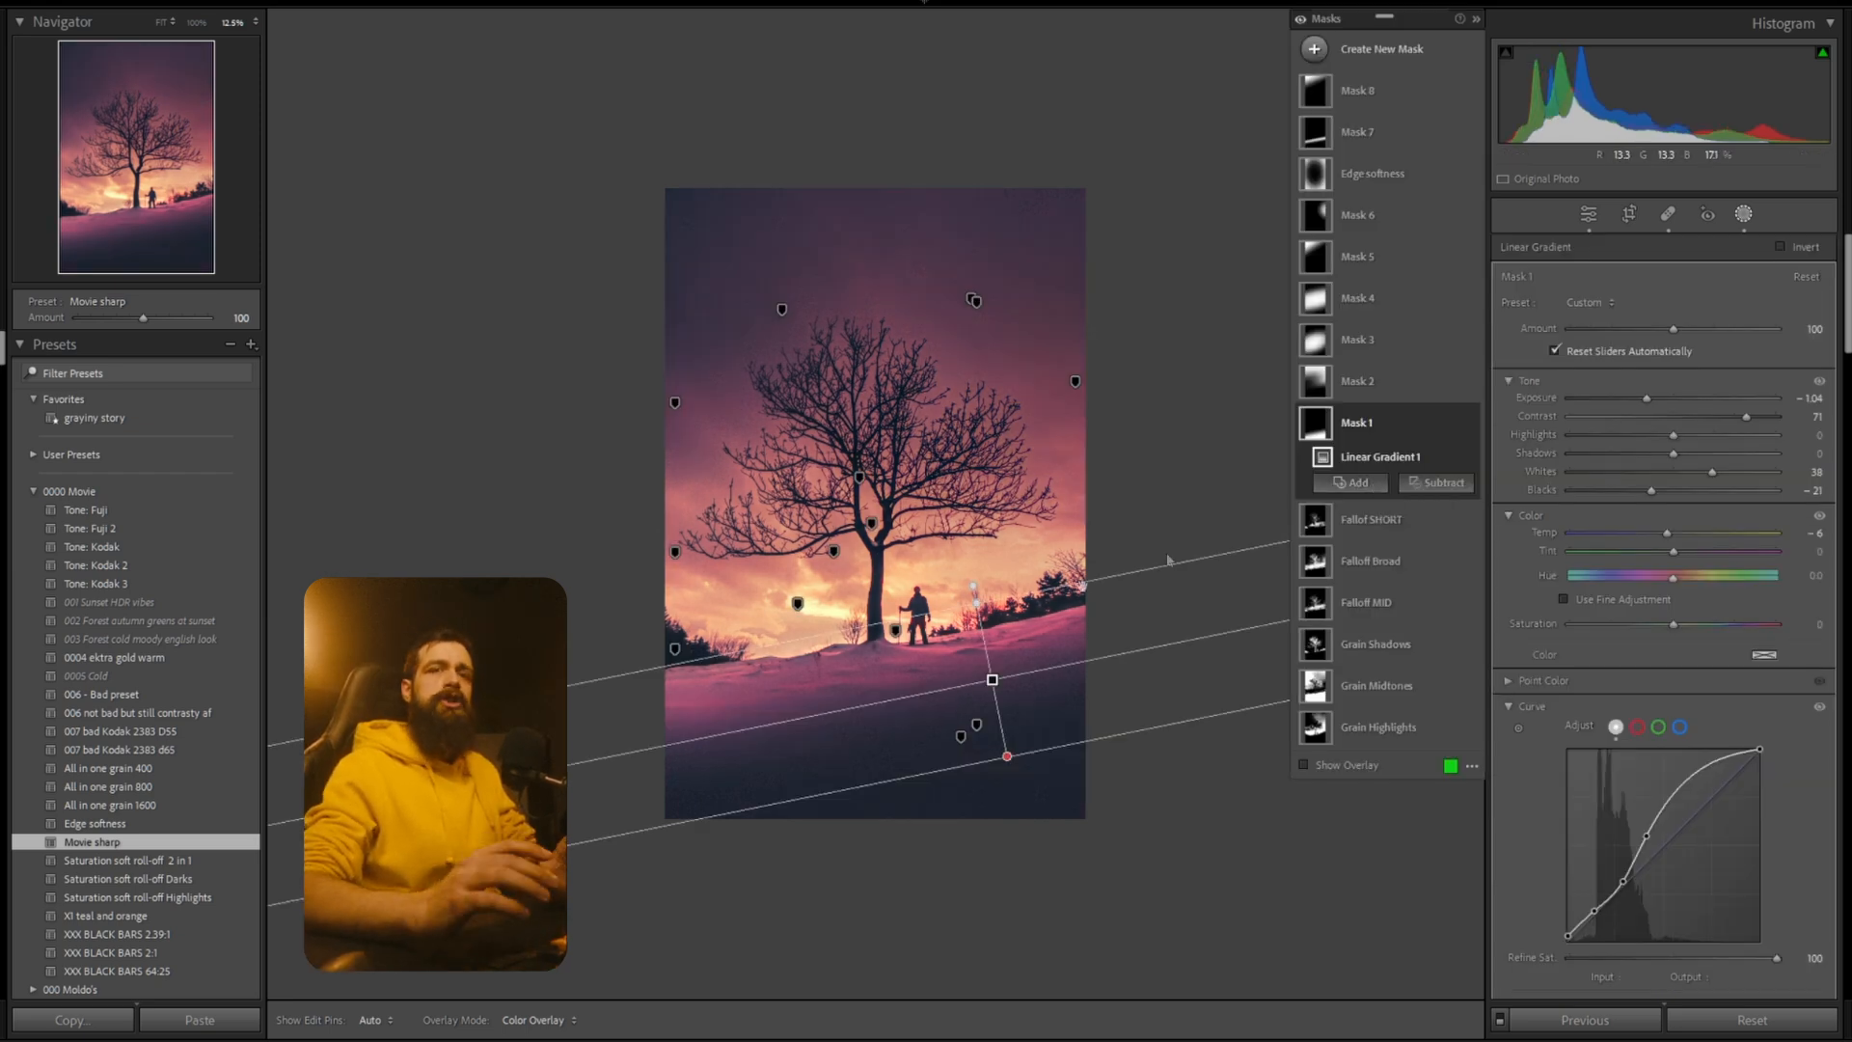
Add an inverted radial gradient around the tree's base to Mask 1 and subtract a linear gradient across the horizon.
{"action": "left_click", "coordinate": [1351, 482]}
{"action": "left_click", "coordinate": [1370, 656]}
{"action": "left_click_drag", "start_coordinate": [820, 627], "coordinate": [544, 826]}
{"action": "left_click", "coordinate": [1781, 247]}
{"action": "left_click", "coordinate": [1435, 509]}
{"action": "left_click", "coordinate": [1461, 711]}
{"action": "left_click_drag", "start_coordinate": [862, 608], "coordinate": [873, 676]}
{"action": "right_click", "coordinate": [1351, 508]}
{"action": "left_click", "coordinate": [1379, 670]}
{"action": "left_click", "coordinate": [820, 627]}
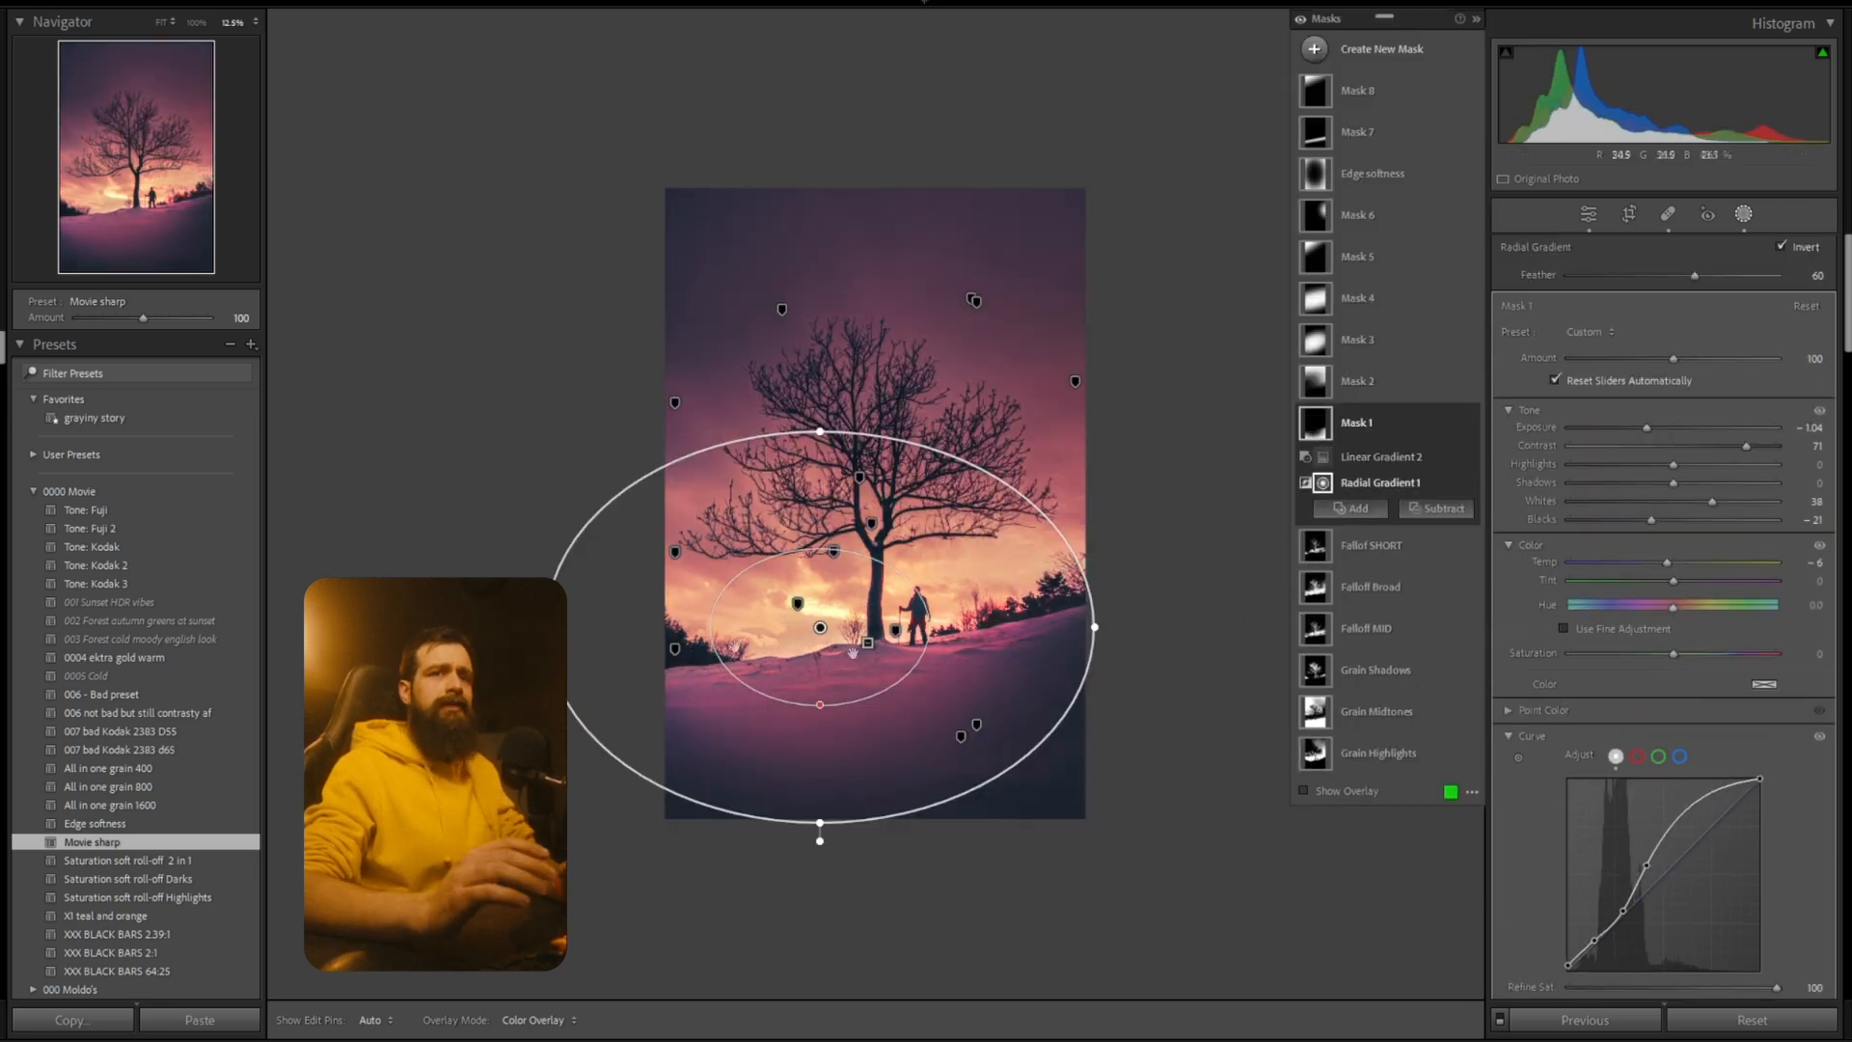
Widen, flatten and tilt Mask 1's radial gradient to follow the snow slope, and shift it toward the hiker.
{"action": "left_click_drag", "start_coordinate": [1094, 627], "coordinate": [1167, 627]}
{"action": "left_click_drag", "start_coordinate": [820, 823], "coordinate": [822, 739]}
{"action": "left_click_drag", "start_coordinate": [1171, 617], "coordinate": [1174, 576]}
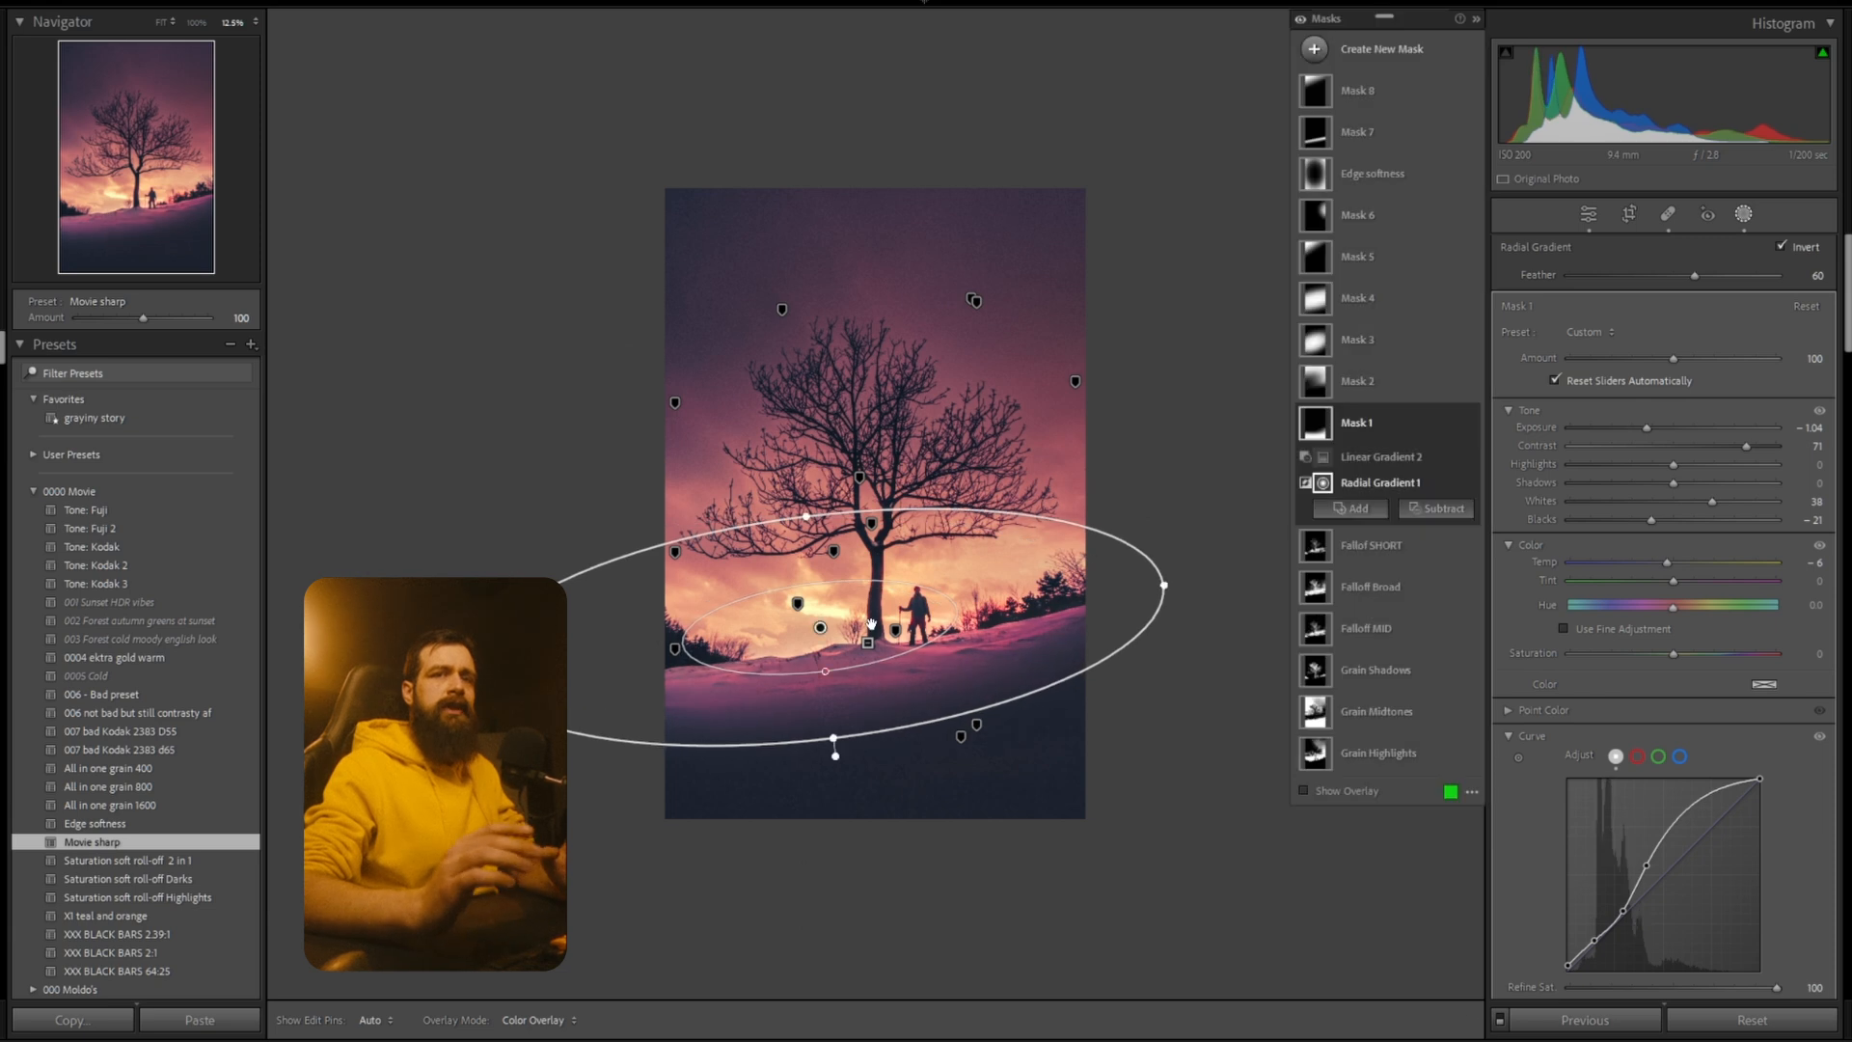
{"action": "left_click_drag", "start_coordinate": [871, 624], "coordinate": [894, 606]}
{"action": "left_click", "coordinate": [1745, 214]}
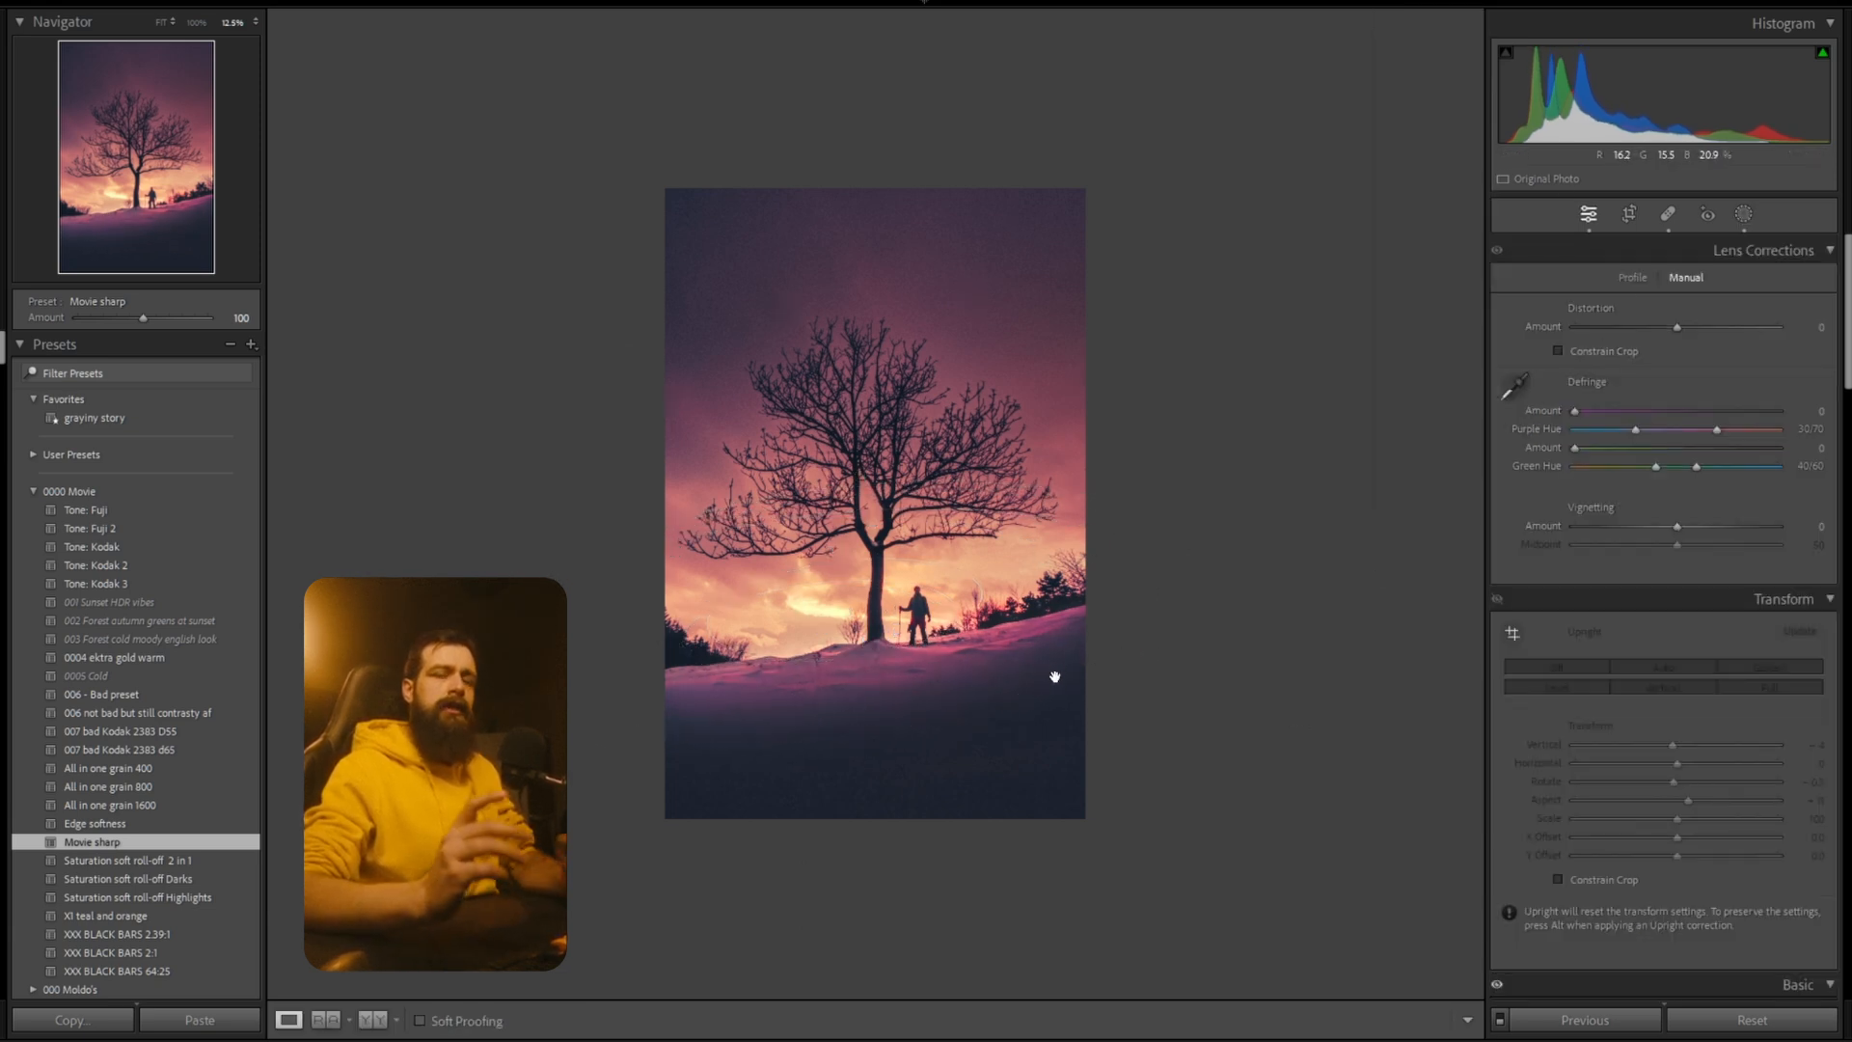
Create a radial gradient mask at the photo's lower-right corner and lower its Exposure.
{"action": "left_click", "coordinate": [1748, 220]}
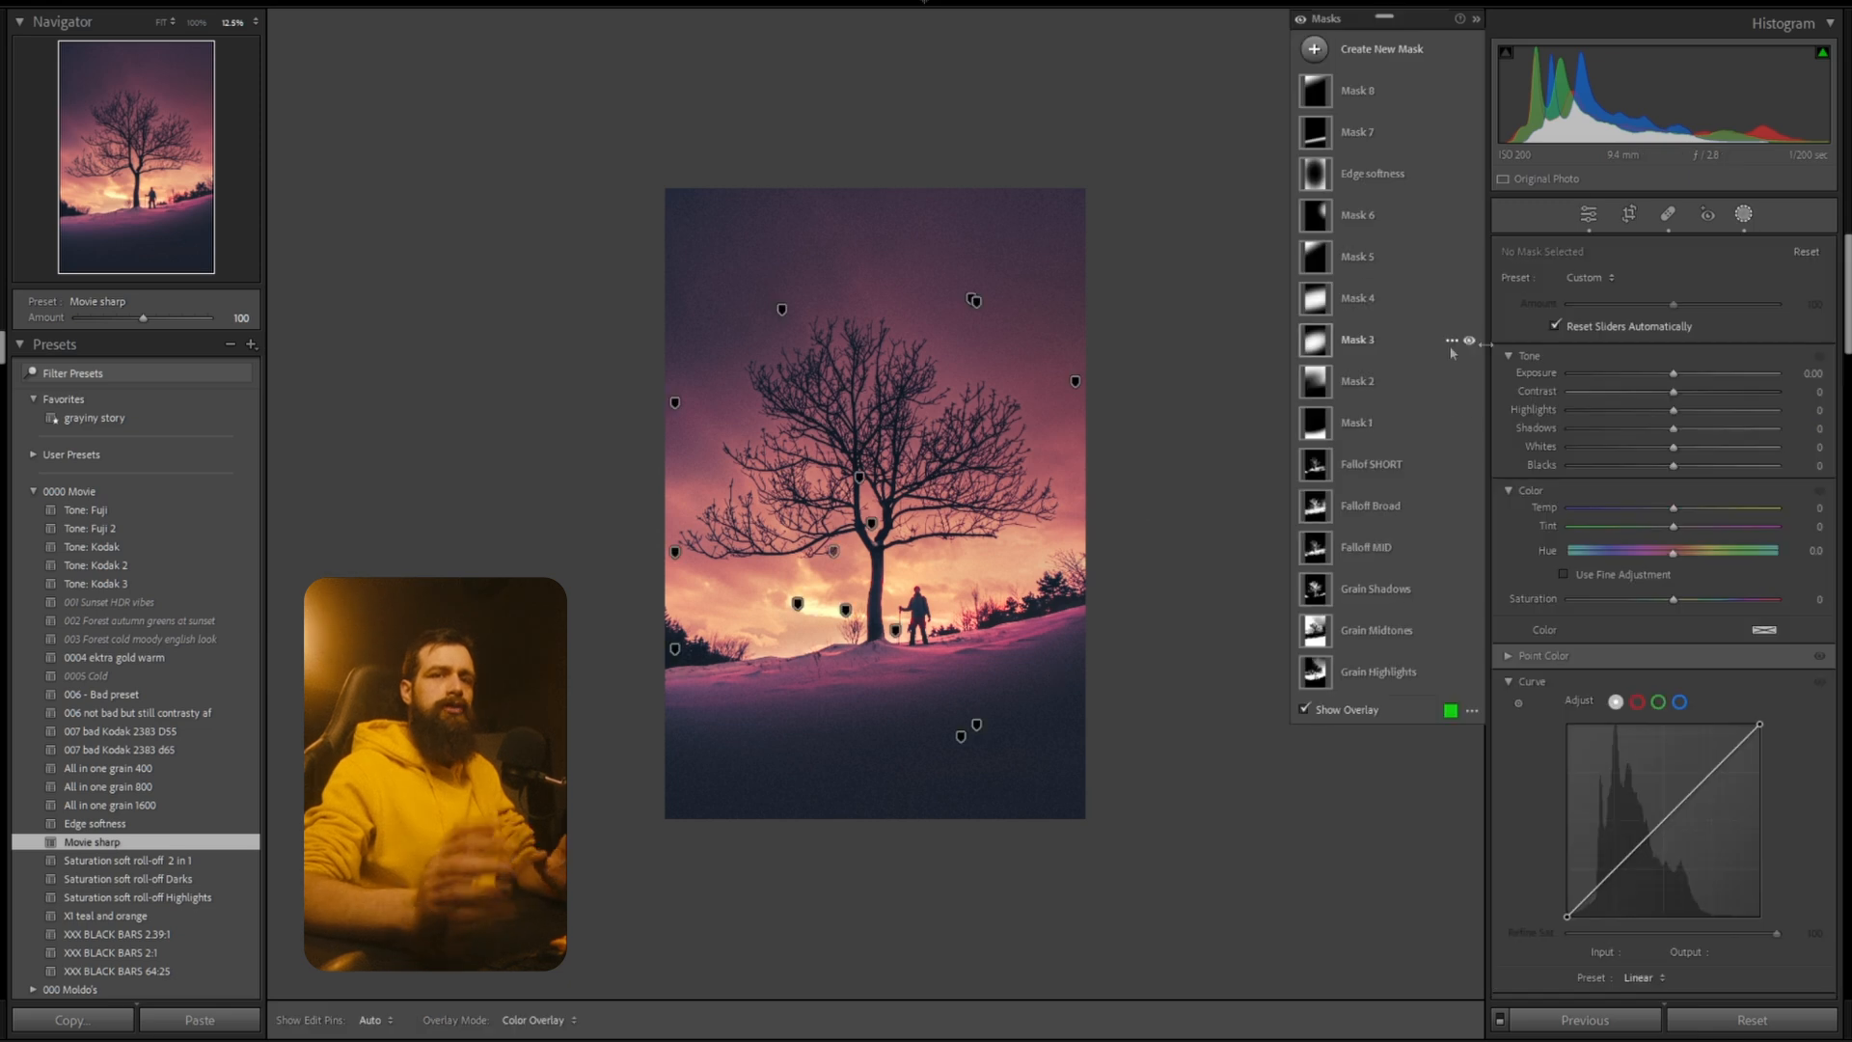
{"action": "left_click", "coordinate": [1358, 51]}
{"action": "left_click", "coordinate": [1405, 266]}
{"action": "left_click_drag", "start_coordinate": [1156, 885], "coordinate": [1447, 716]}
{"action": "left_click_drag", "start_coordinate": [1674, 429], "coordinate": [1645, 432]}
Enlarge and reposition Mask 1's inverted radial gradient around the base of the tree.
{"action": "left_click", "coordinate": [1380, 522]}
{"action": "left_click", "coordinate": [1379, 525]}
{"action": "left_click_drag", "start_coordinate": [1189, 568], "coordinate": [1188, 570]}
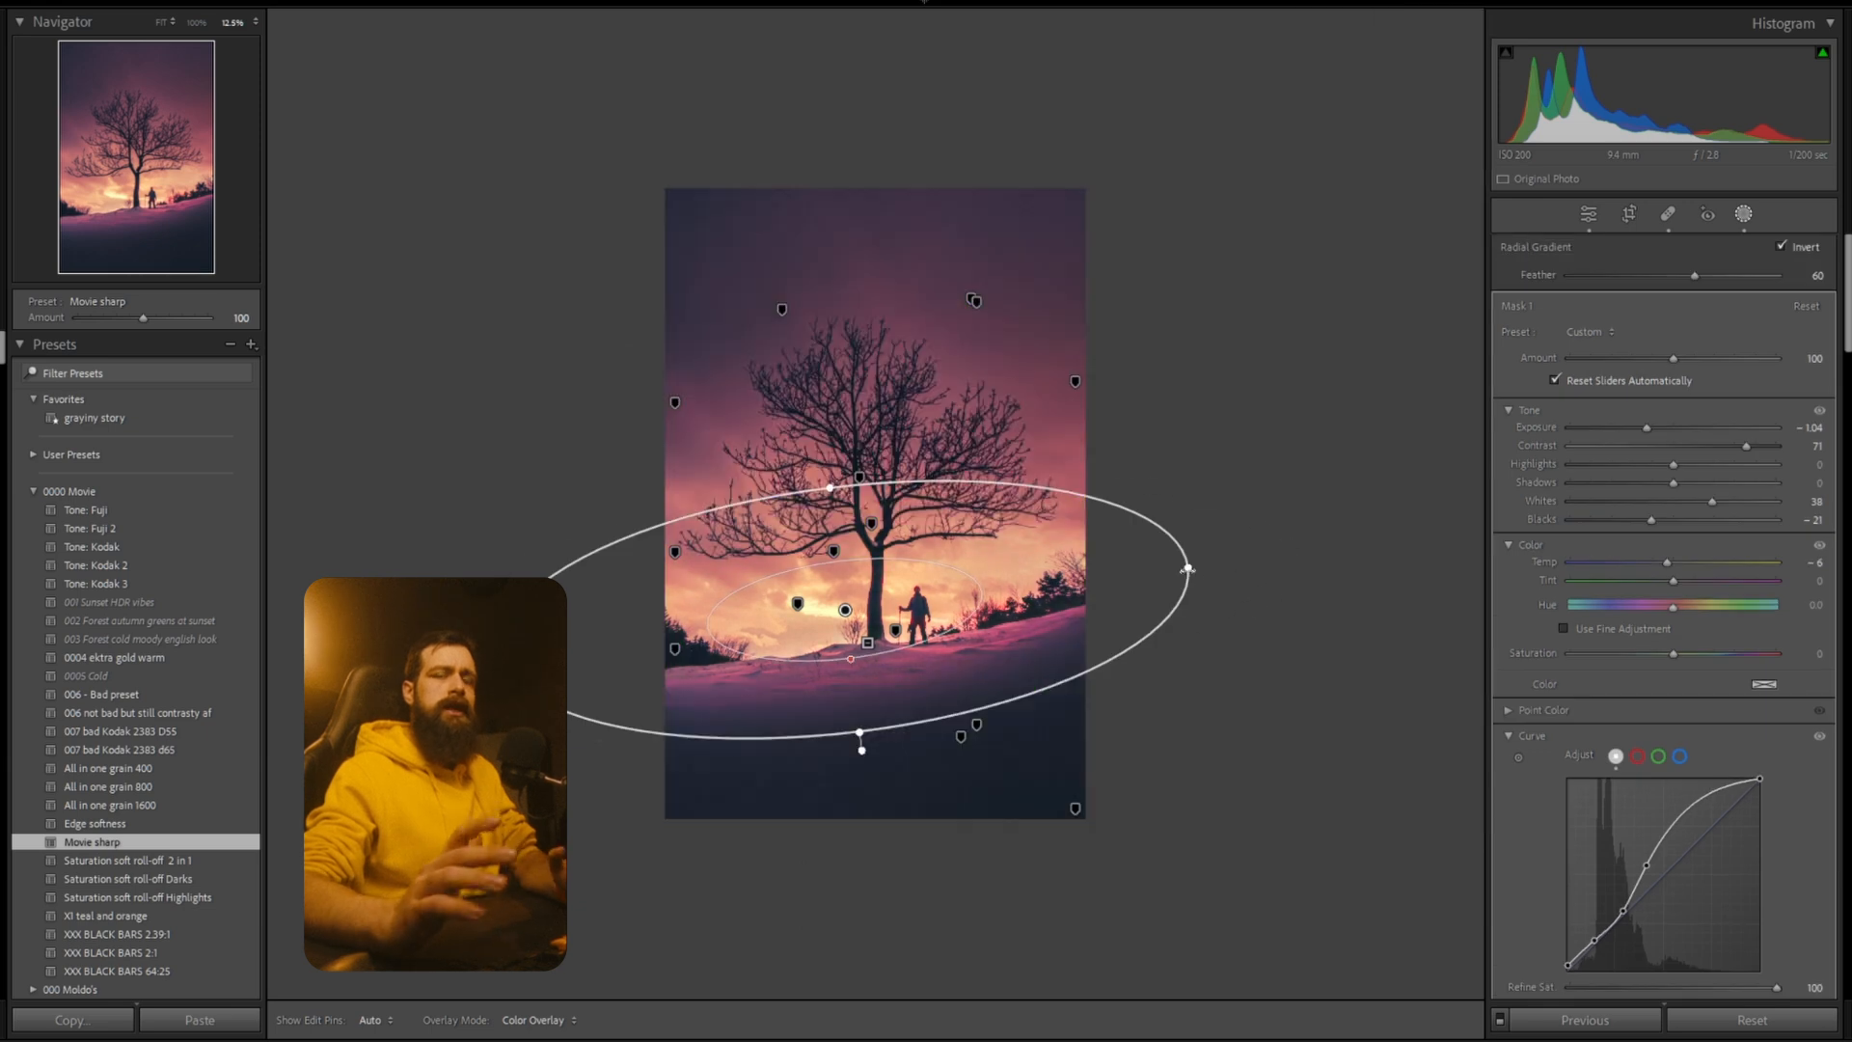
{"action": "left_click_drag", "start_coordinate": [1330, 536], "coordinate": [1328, 539]}
{"action": "left_click_drag", "start_coordinate": [859, 613], "coordinate": [859, 616]}
{"action": "left_click_drag", "start_coordinate": [859, 615], "coordinate": [853, 676]}
{"action": "mouse_move", "coordinate": [1327, 570]}
{"action": "left_mouse_down"}
{"action": "mouse_move", "coordinate": [1232, 578]}
{"action": "mouse_move", "coordinate": [1295, 571]}
{"action": "left_mouse_up"}
{"action": "left_click", "coordinate": [1424, 552]}
{"action": "left_click", "coordinate": [1447, 703]}
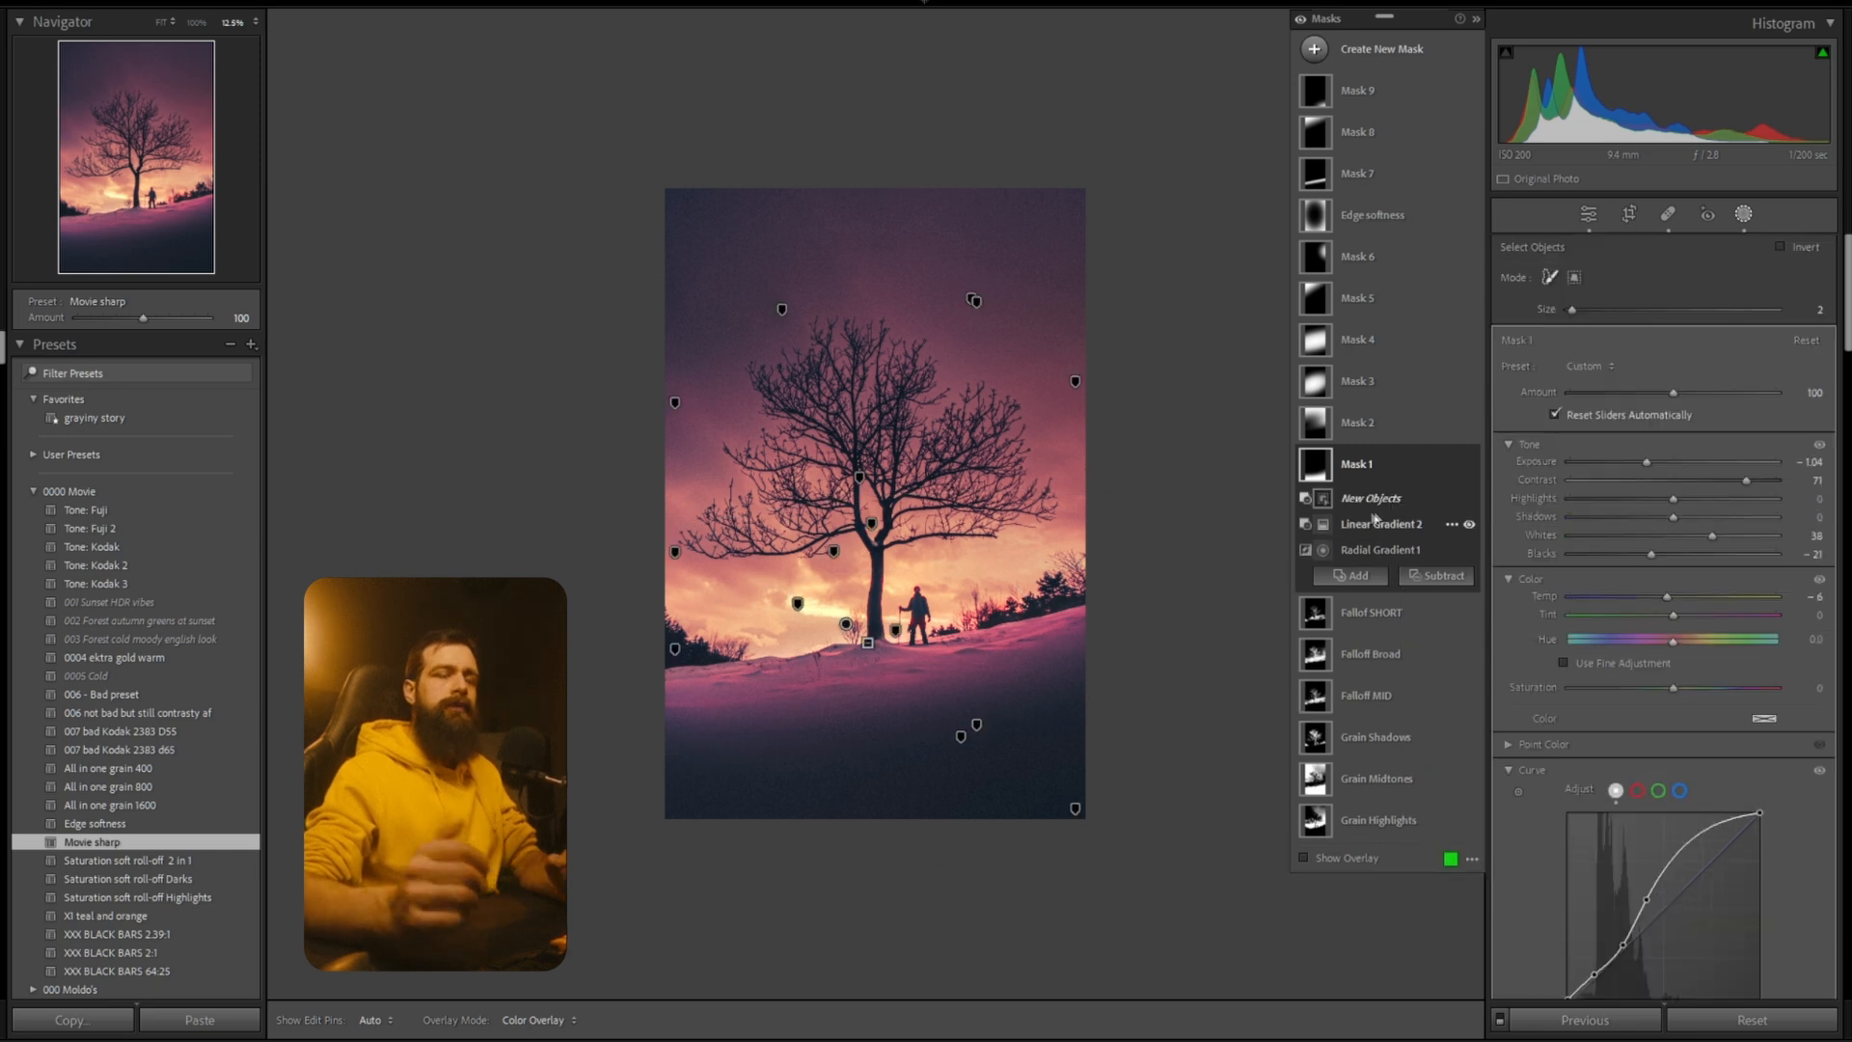
{"action": "left_click", "coordinate": [1435, 576]}
{"action": "left_click", "coordinate": [1462, 800]}
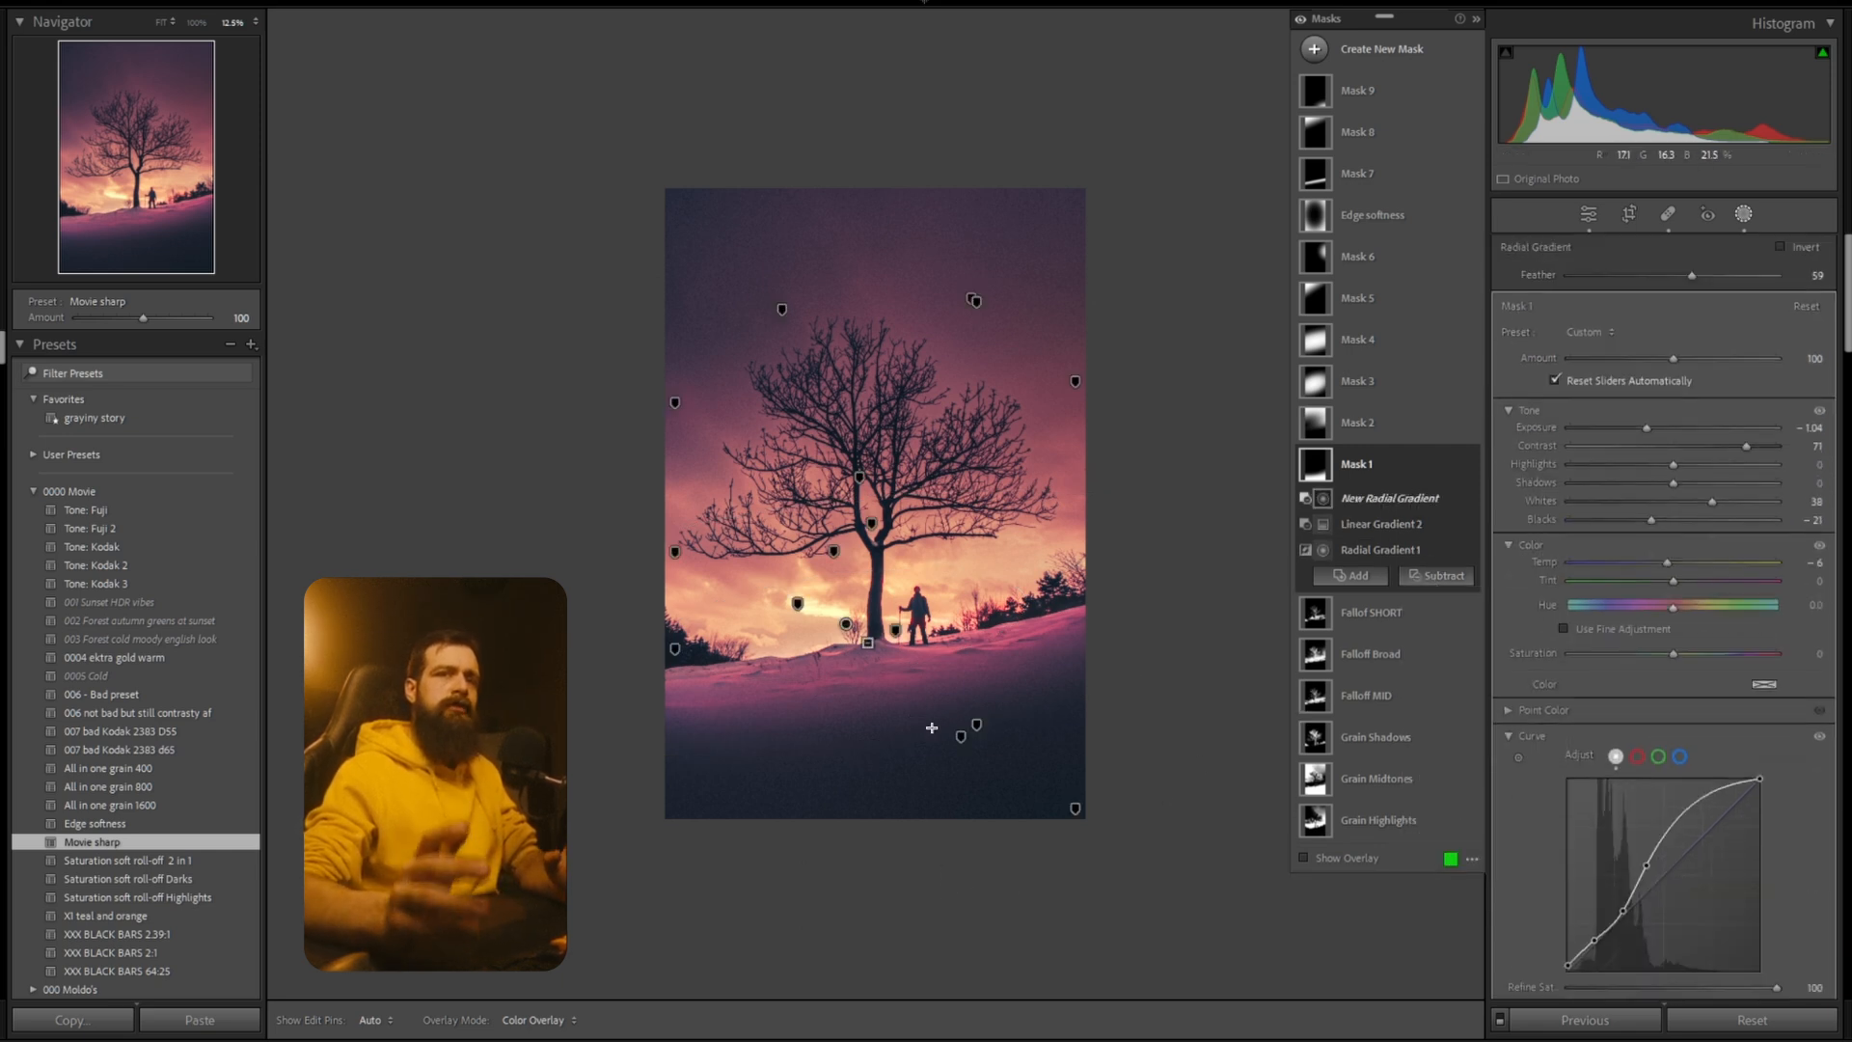
{"action": "left_click_drag", "start_coordinate": [944, 729], "coordinate": [1140, 839]}
{"action": "key", "text": "ctrl+z"}
{"action": "left_click", "coordinate": [1434, 585]}
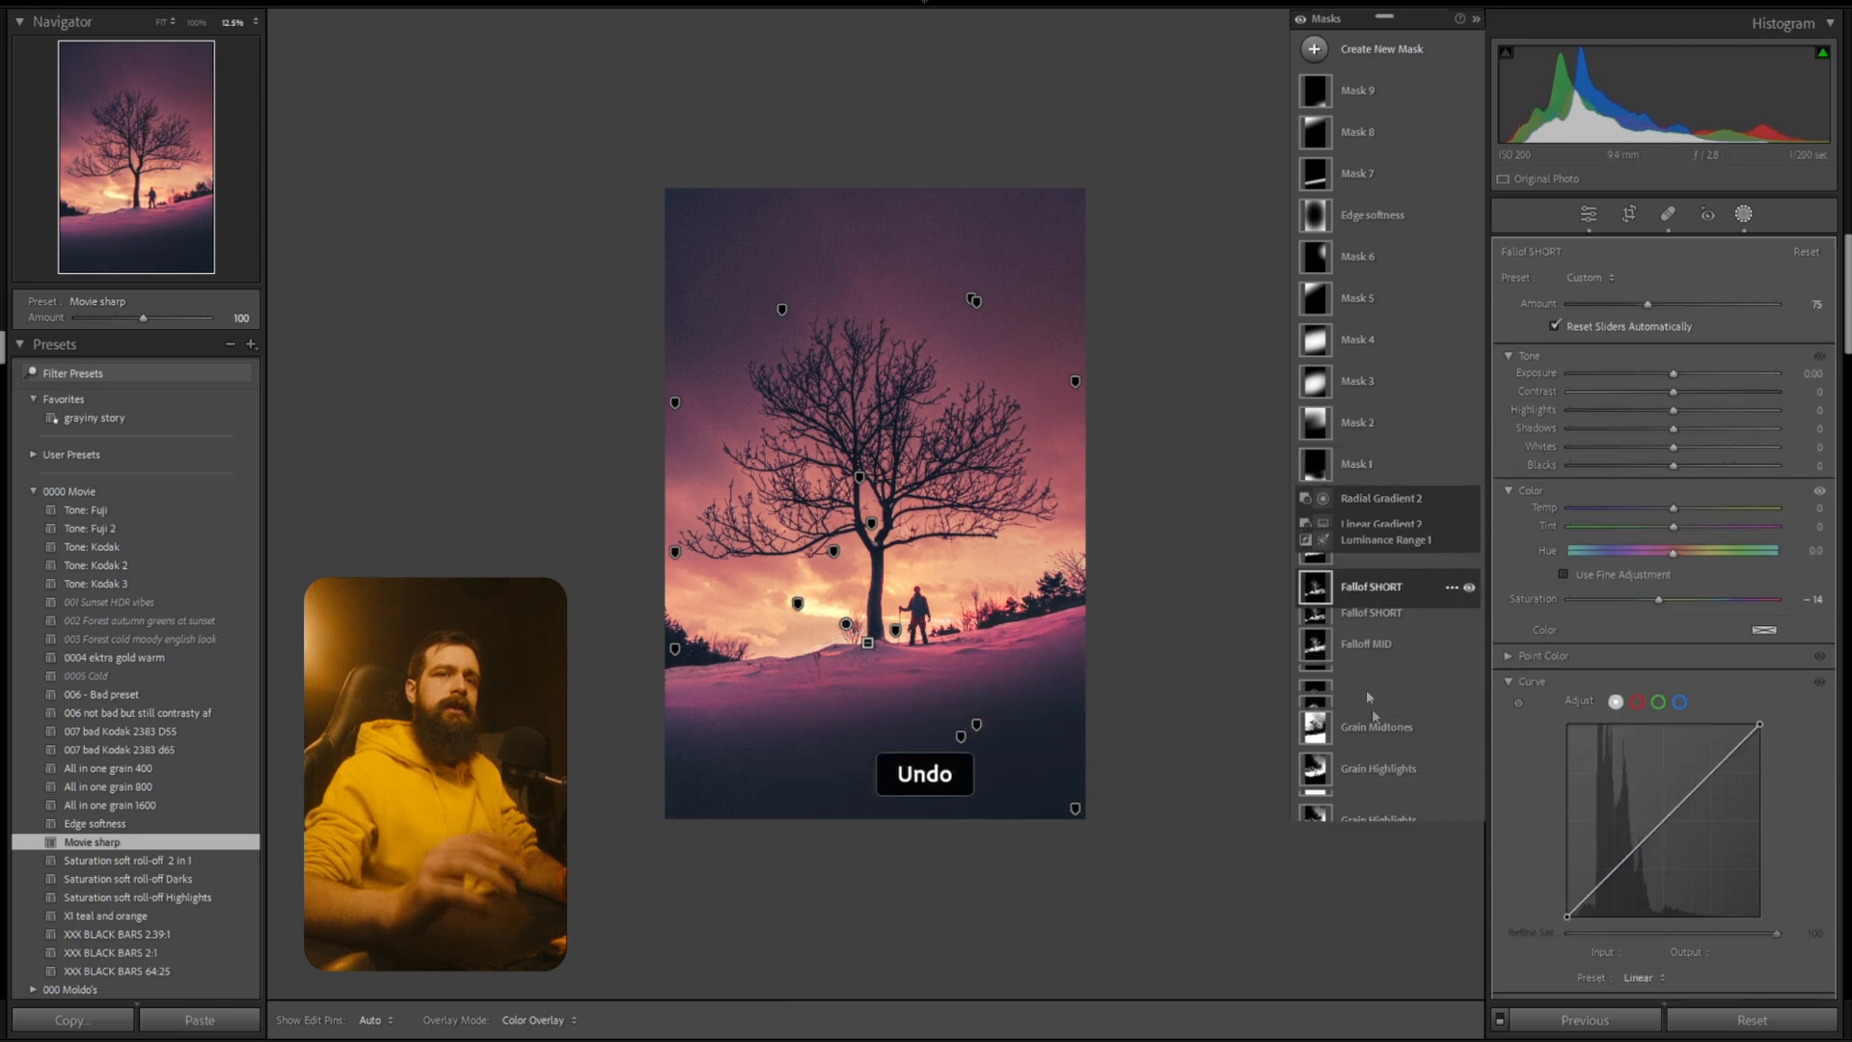
Add a second radial gradient to Mask 1 on the snow below the tree, elongate and tilt it, and set its Feather to 100.
{"action": "left_click", "coordinate": [1317, 469]}
{"action": "left_click", "coordinate": [1382, 498]}
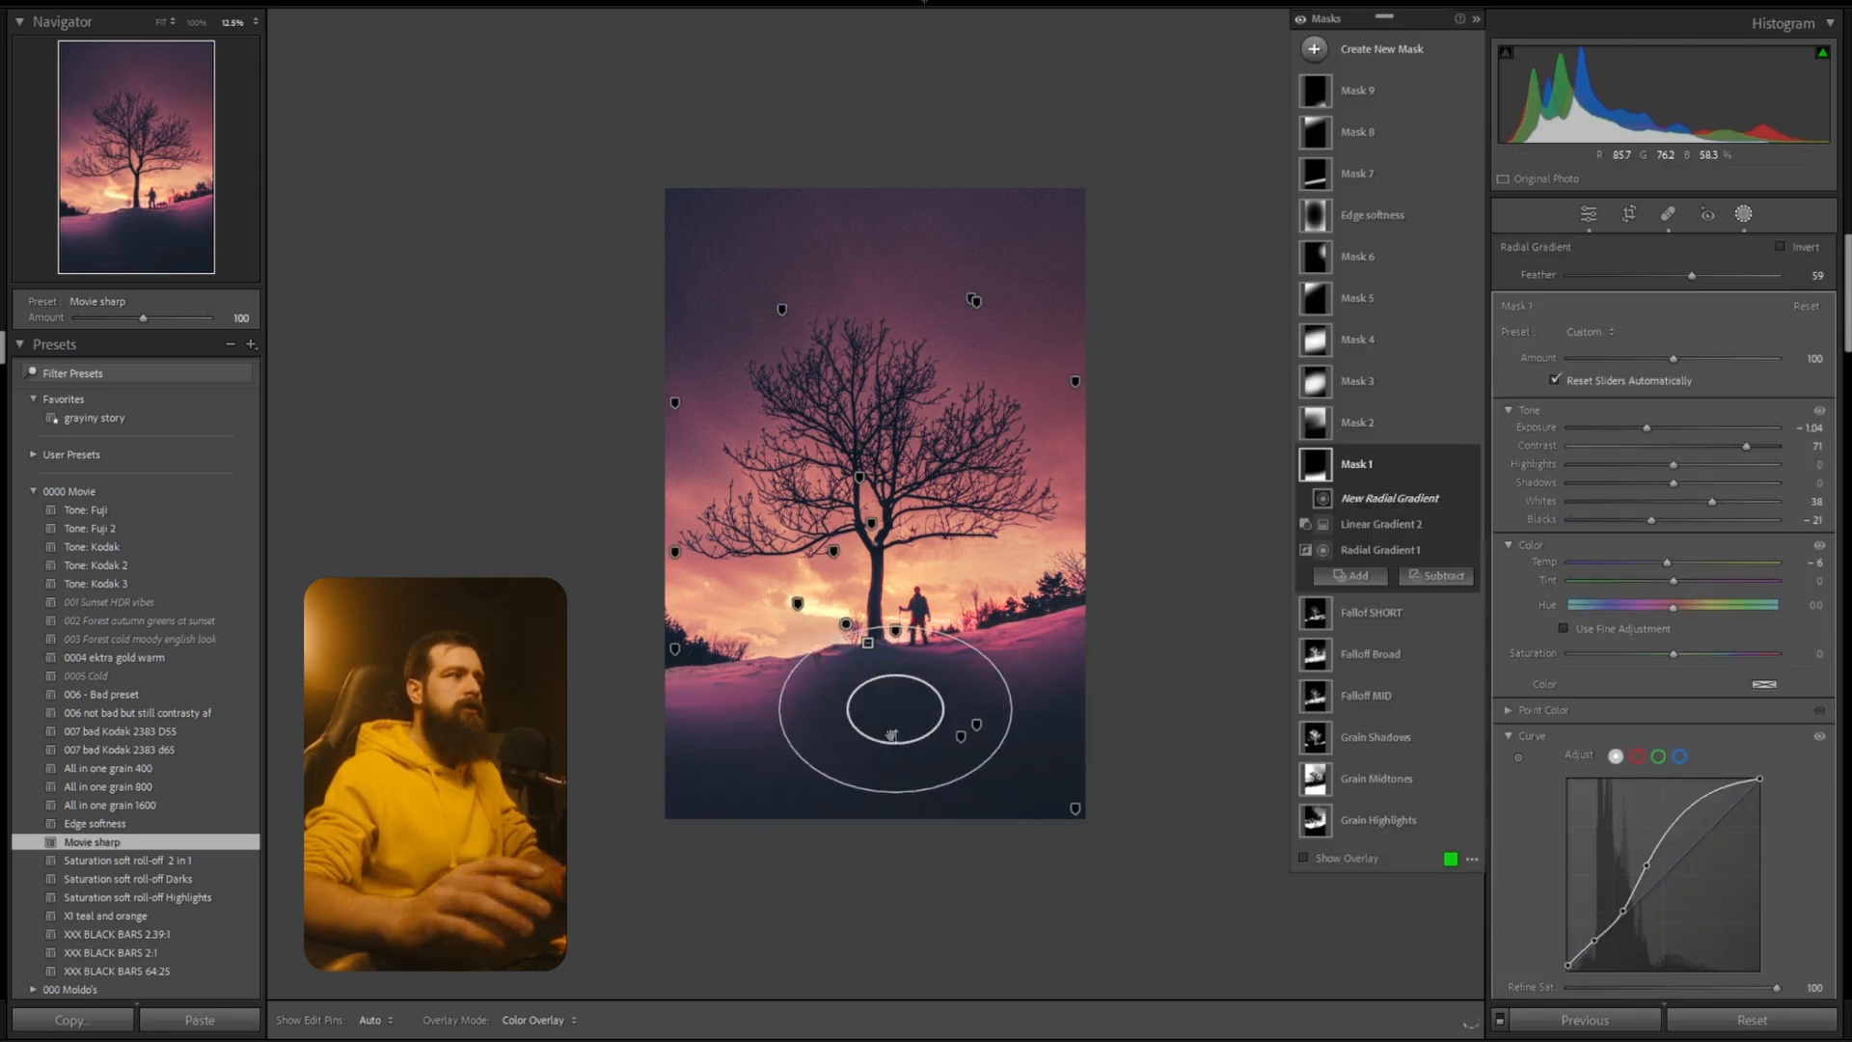
{"action": "left_click_drag", "start_coordinate": [897, 794], "coordinate": [896, 848]}
{"action": "left_click_drag", "start_coordinate": [781, 712], "coordinate": [823, 711]}
{"action": "left_click_drag", "start_coordinate": [884, 672], "coordinate": [923, 725]}
{"action": "left_click_drag", "start_coordinate": [1025, 757], "coordinate": [1012, 719]}
{"action": "left_click_drag", "start_coordinate": [920, 697], "coordinate": [934, 683]}
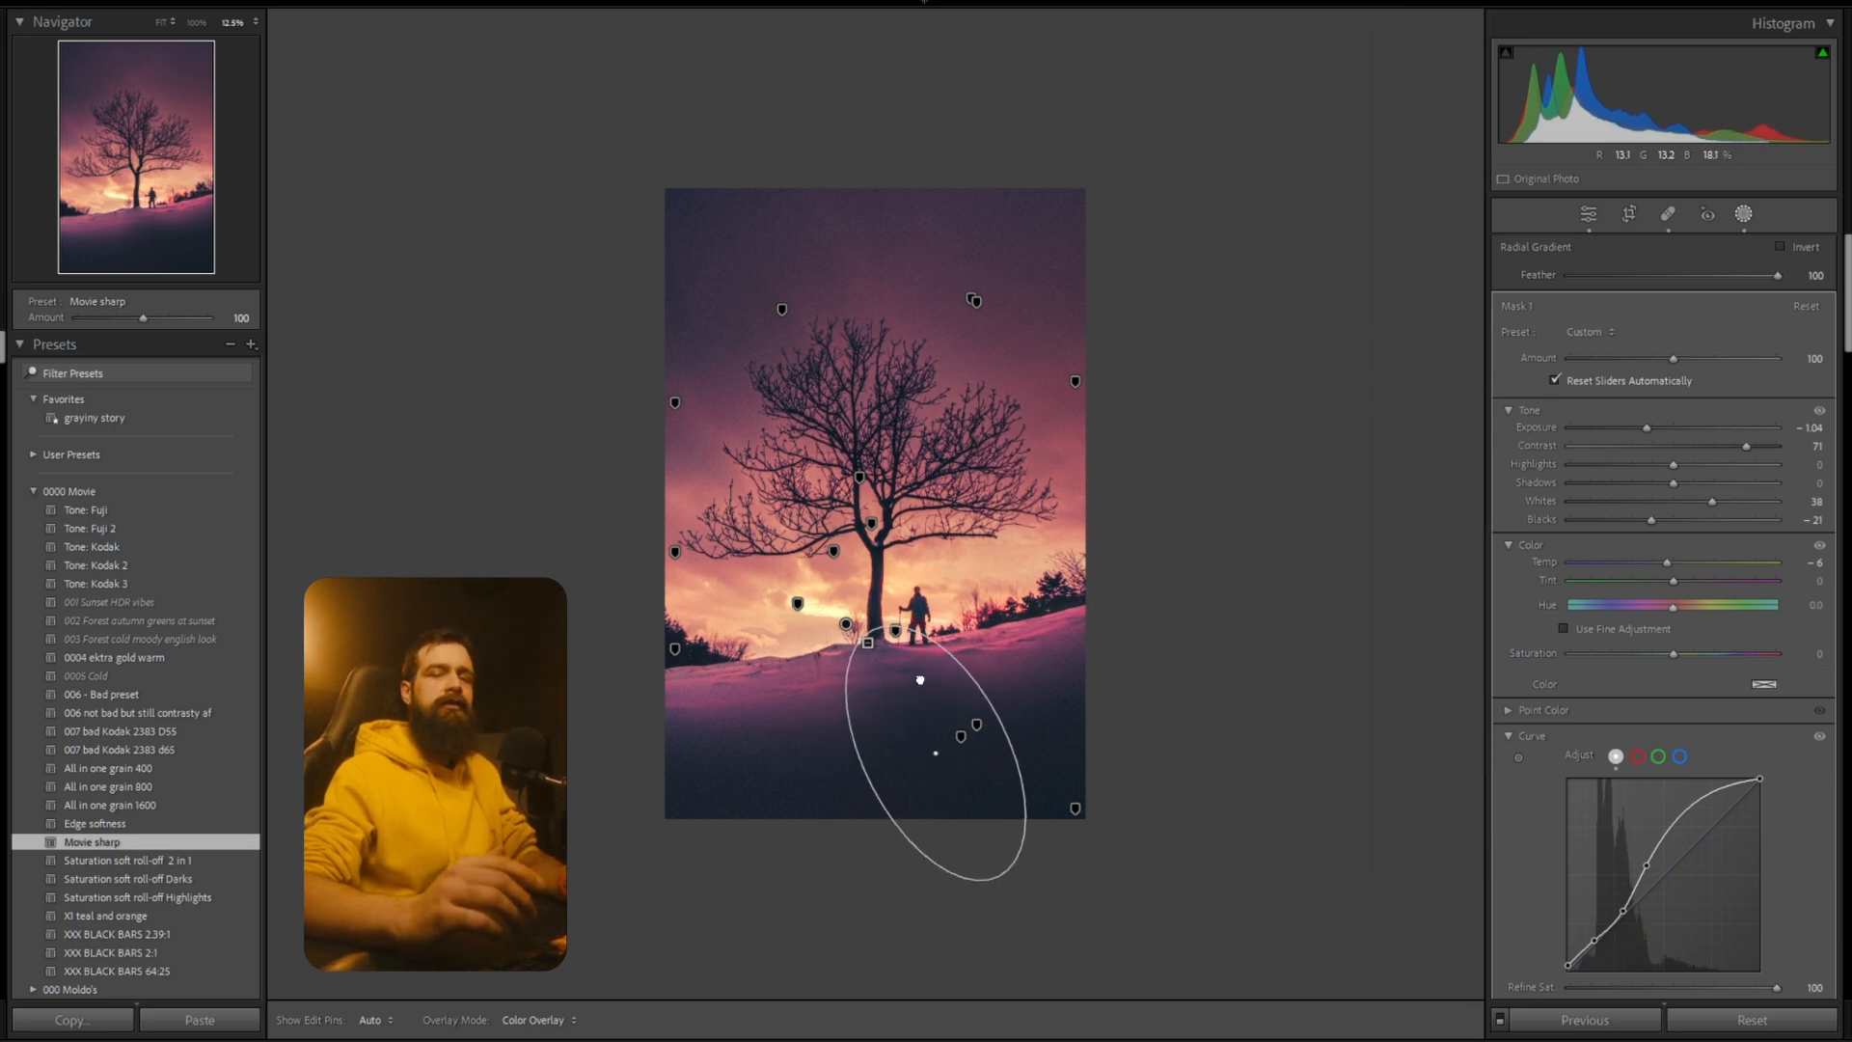
{"action": "left_click", "coordinate": [935, 751]}
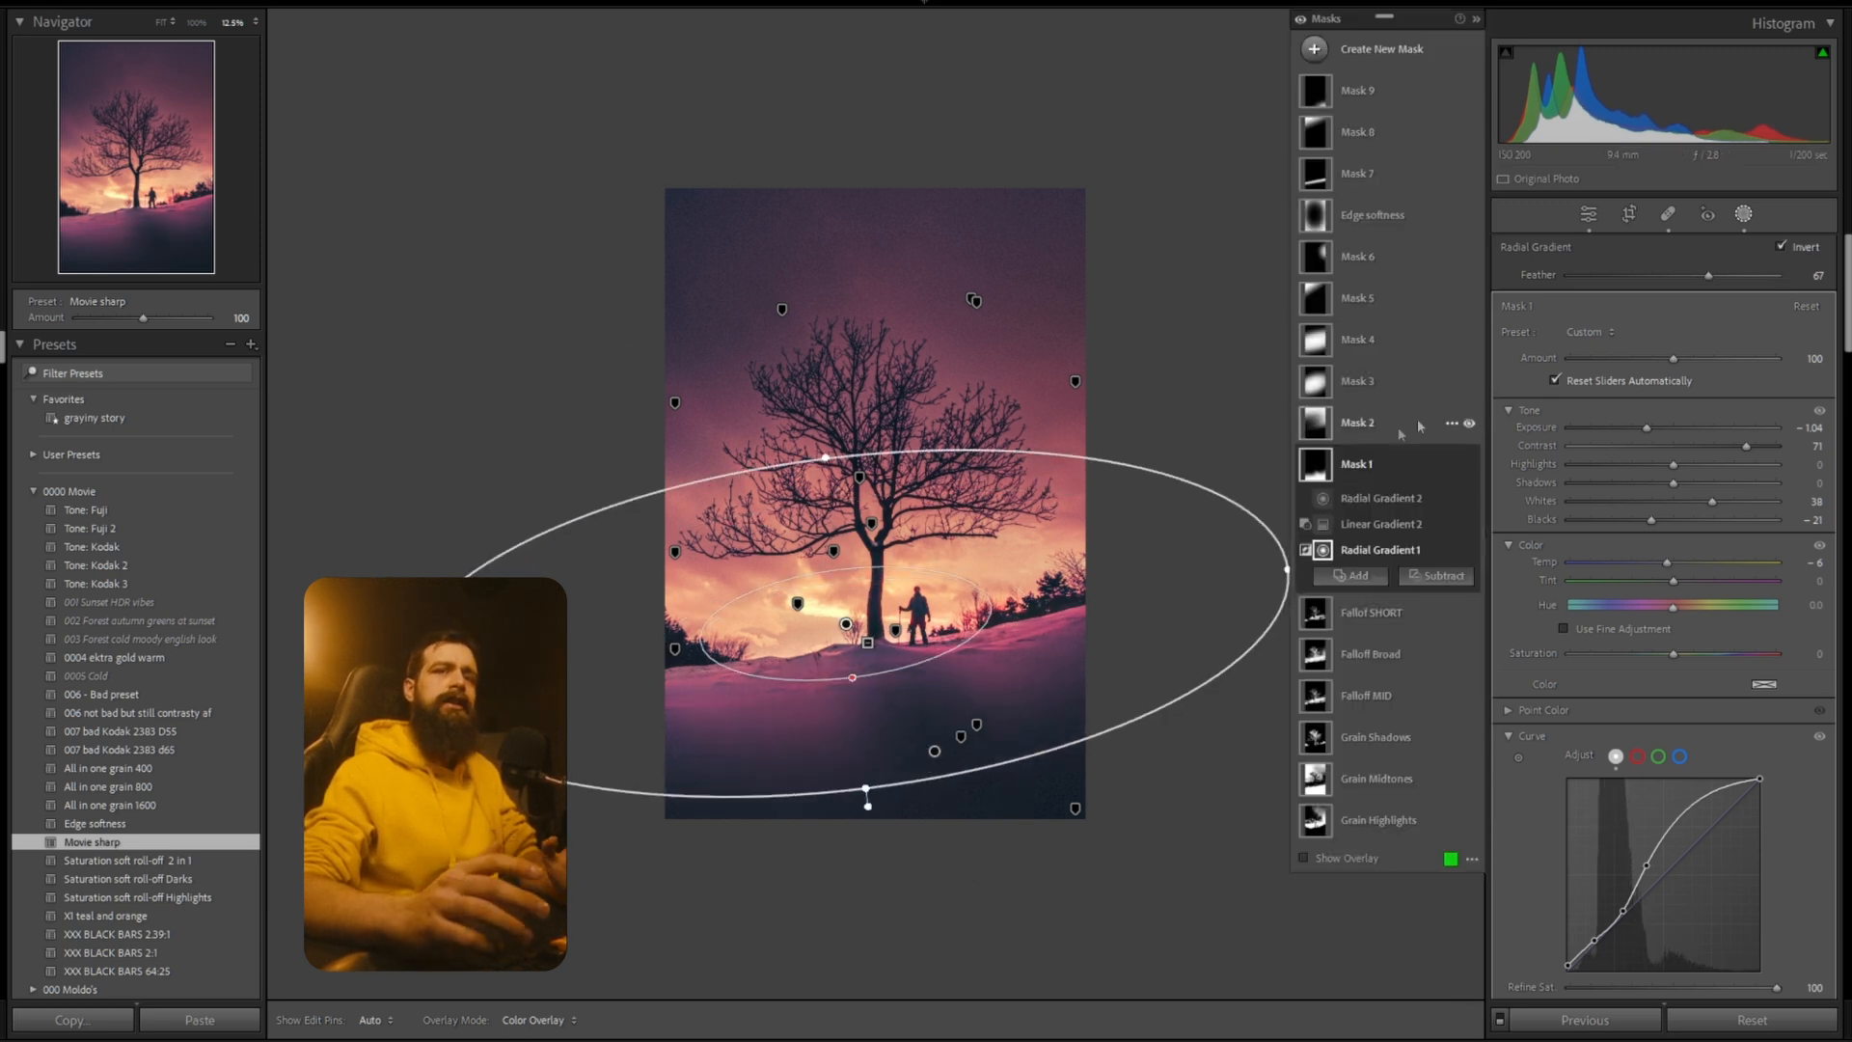
Reduce the height of Mask 1's inverted radial gradient around the horizon.
{"action": "left_click", "coordinate": [1395, 498]}
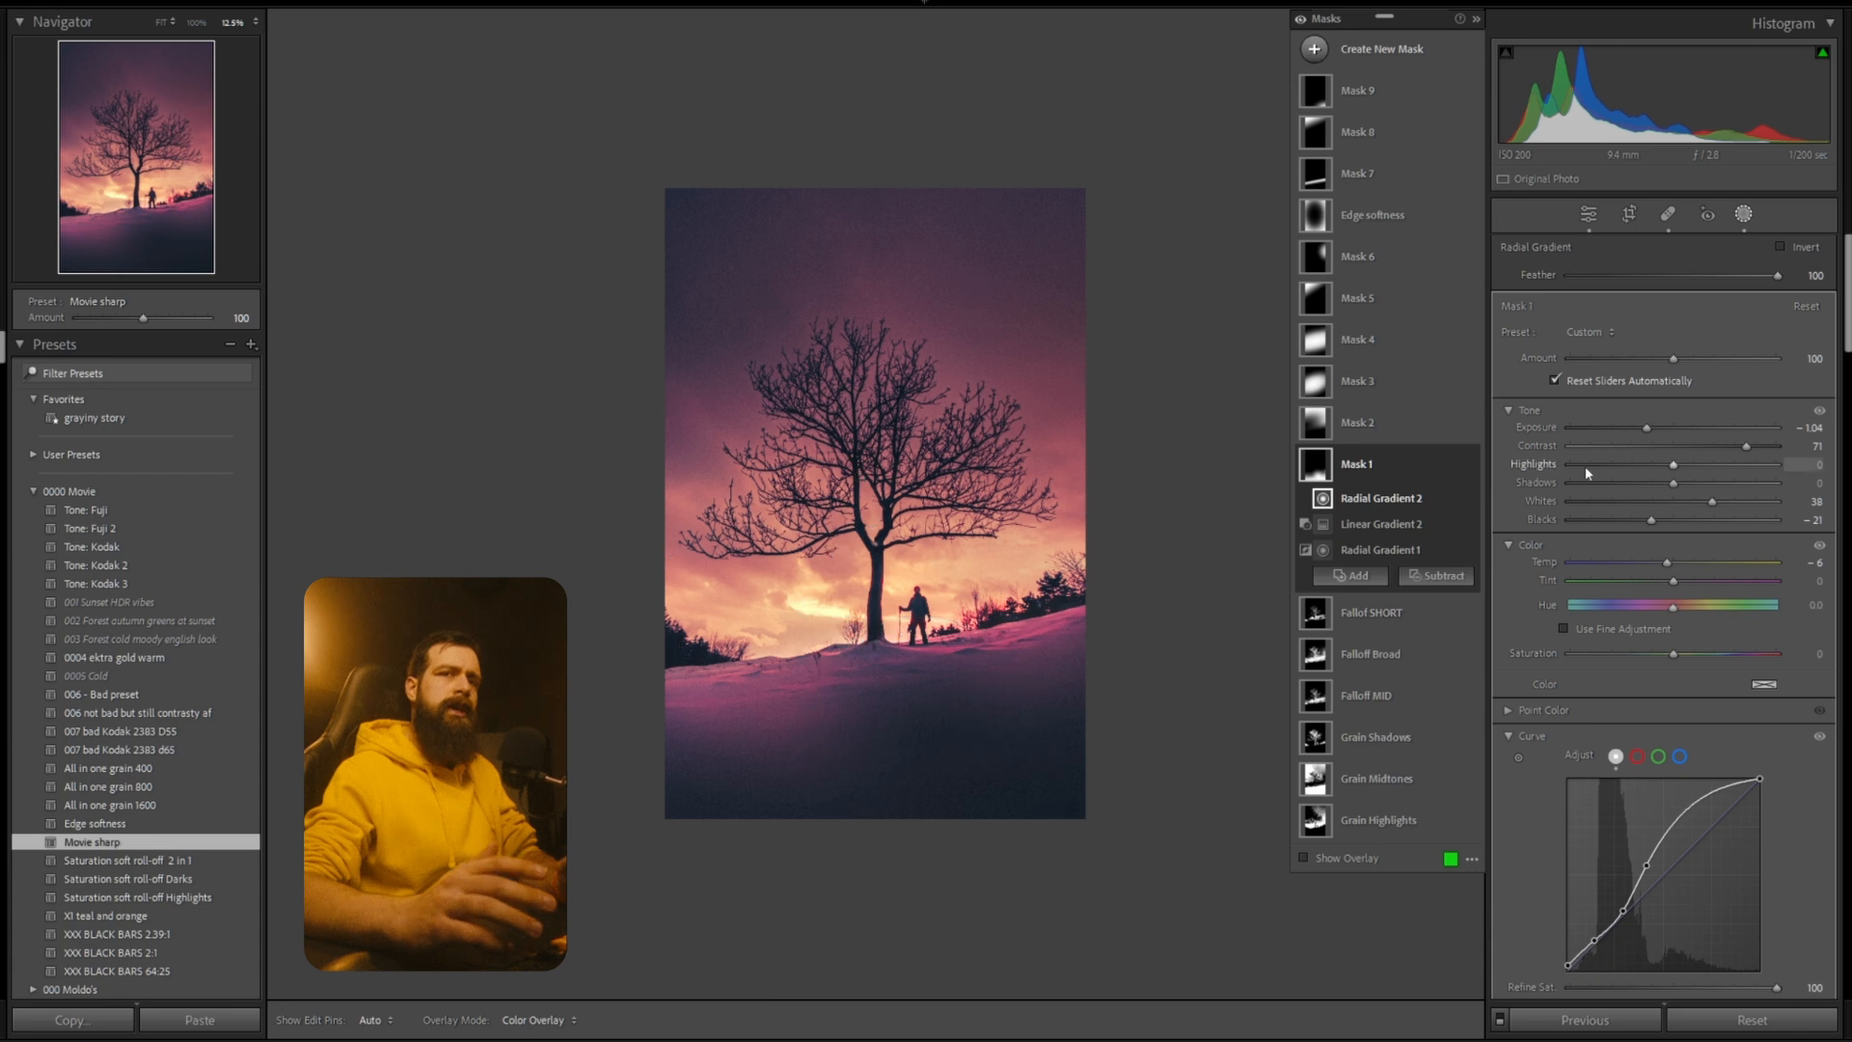
{"action": "left_click", "coordinate": [1364, 551]}
{"action": "left_click_drag", "start_coordinate": [869, 788], "coordinate": [862, 760]}
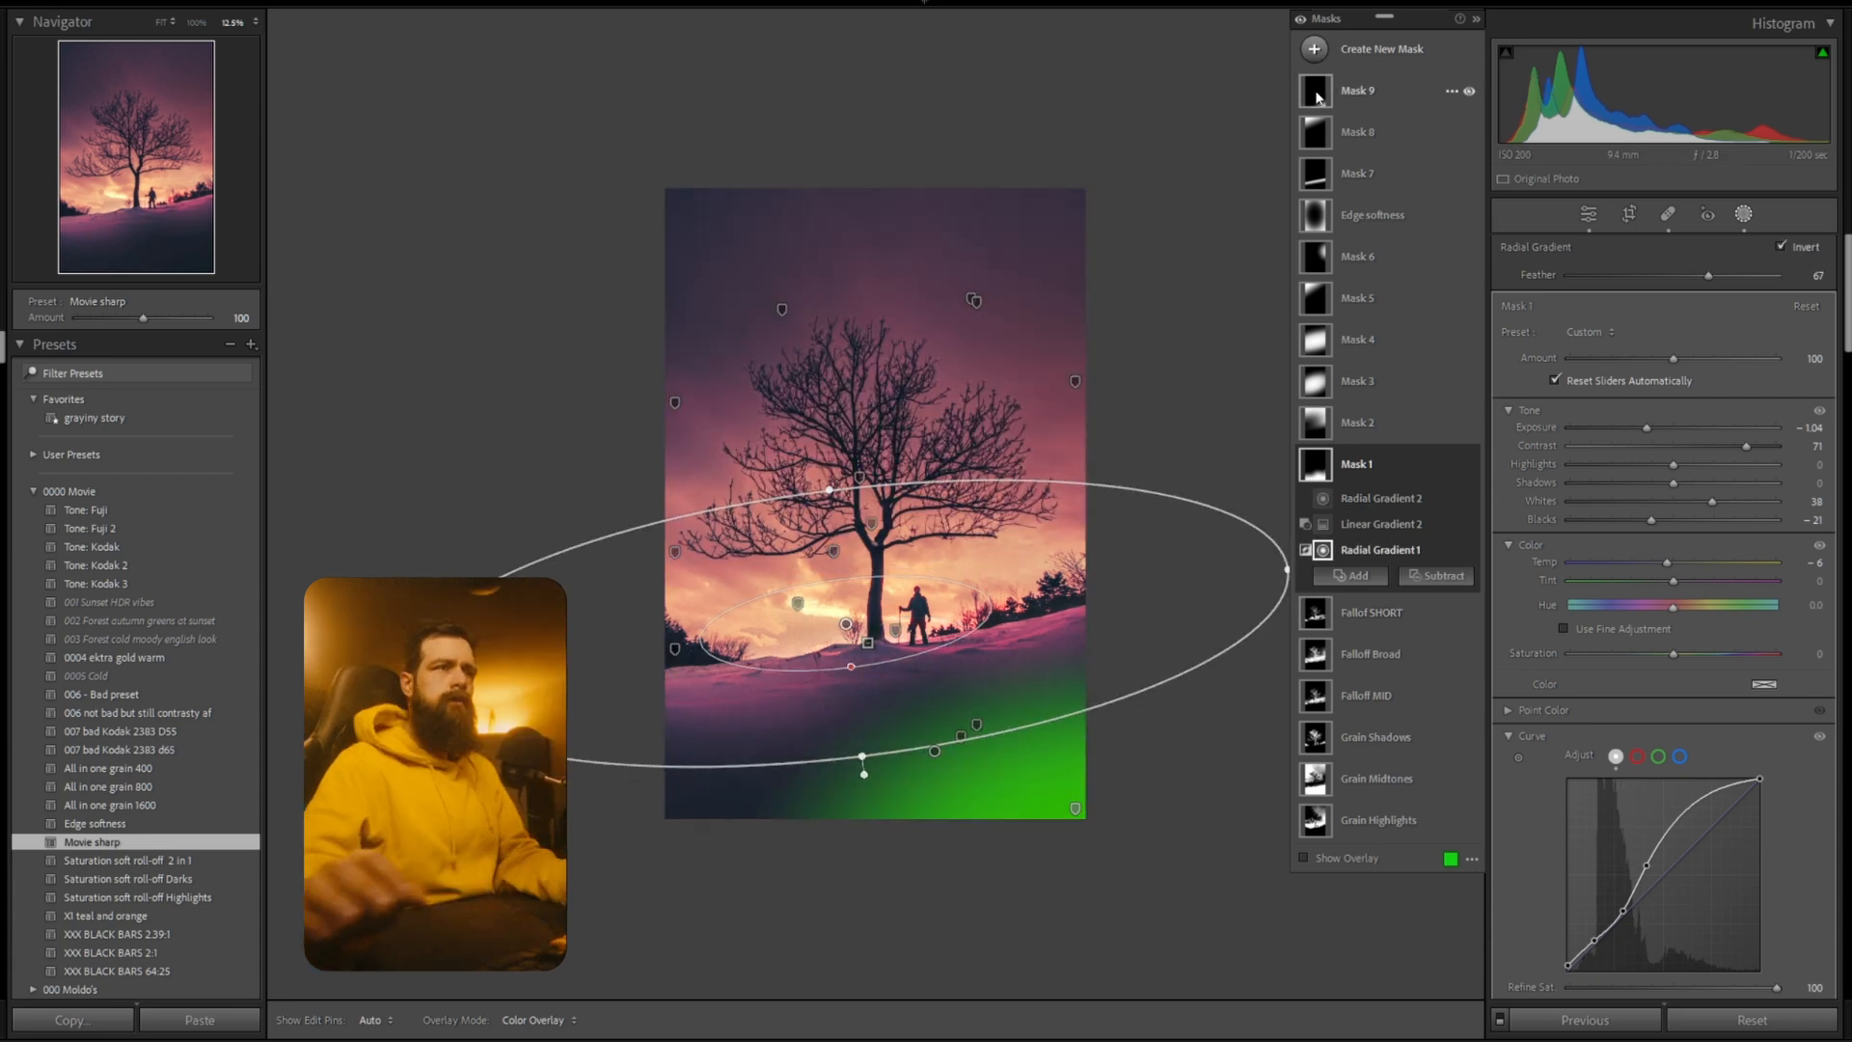
Reshape Mask 9's radial gradient at the photo's lower-right corner with Feather 37 and move it closer to the snow.
{"action": "left_click", "coordinate": [1469, 92]}
{"action": "left_click", "coordinate": [1469, 91]}
{"action": "left_click_drag", "start_coordinate": [1133, 956], "coordinate": [1132, 997]}
{"action": "left_click_drag", "start_coordinate": [1131, 711], "coordinate": [1131, 730]}
{"action": "left_click_drag", "start_coordinate": [1414, 885], "coordinate": [1338, 885]}
{"action": "left_click_drag", "start_coordinate": [1133, 885], "coordinate": [1116, 832]}
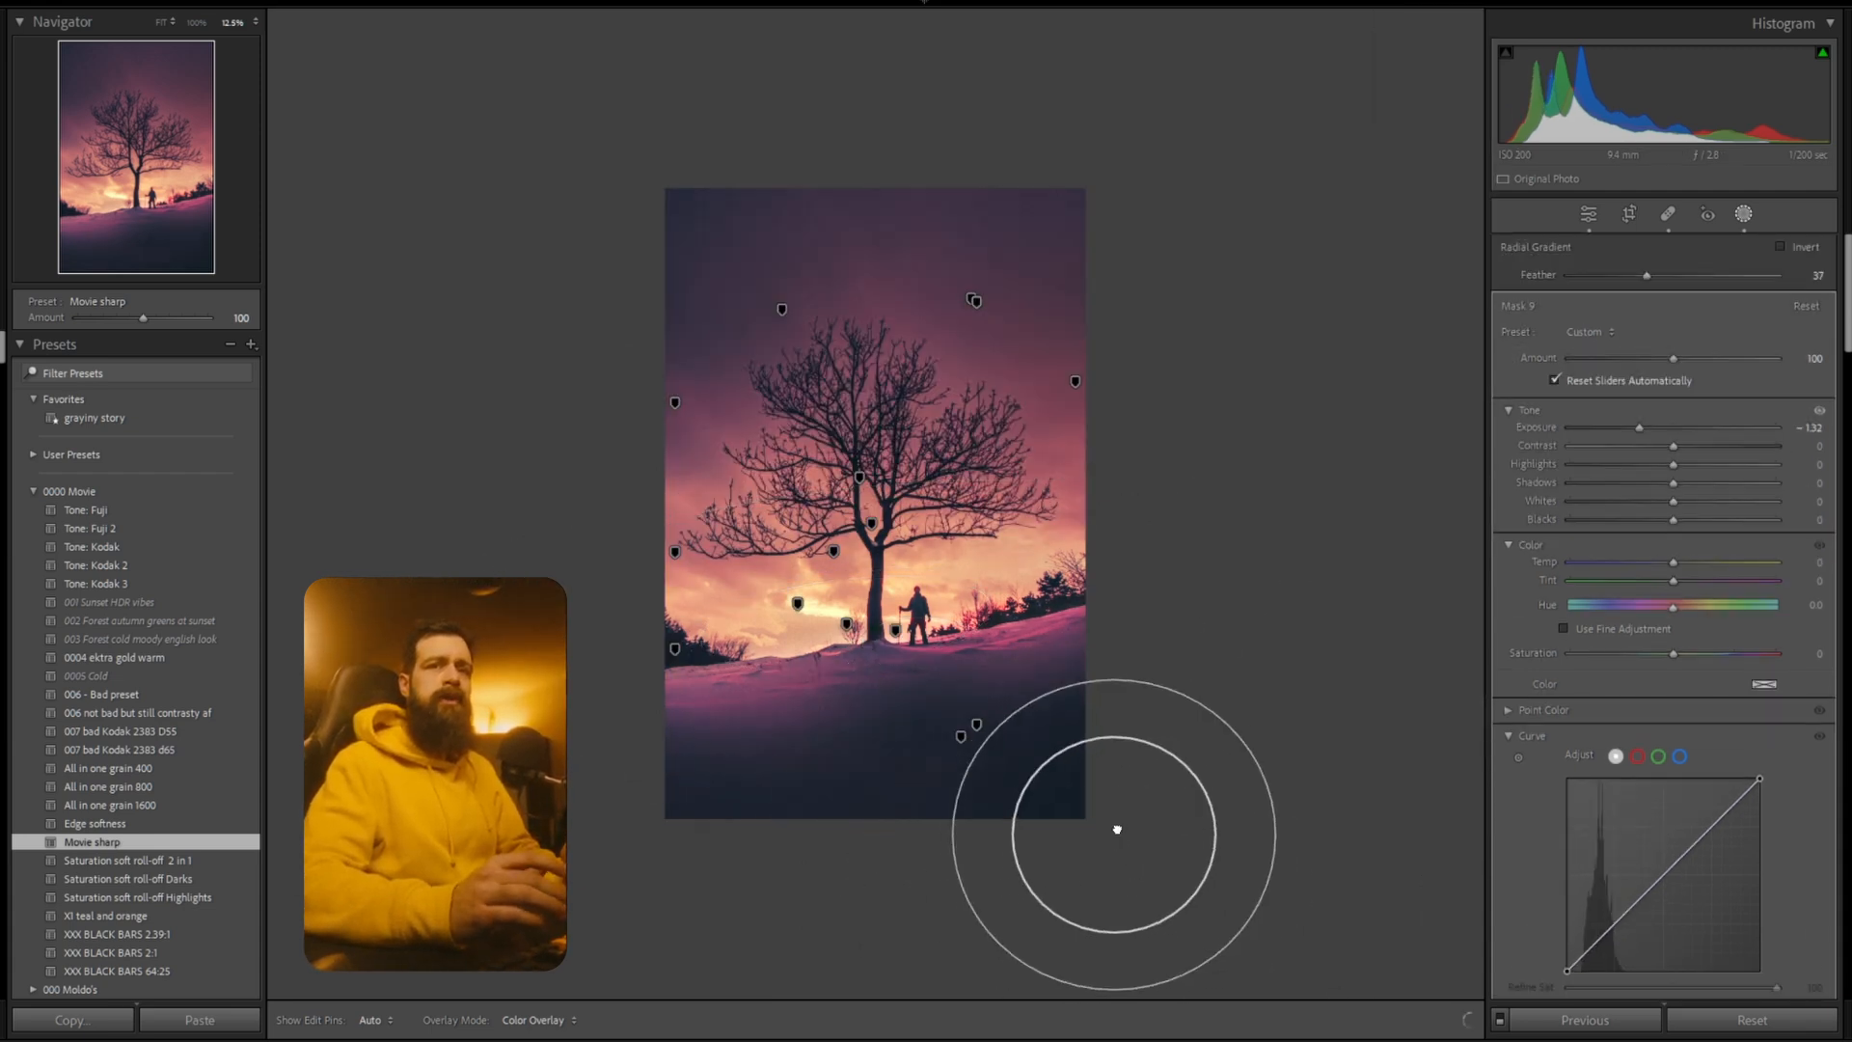
{"action": "left_click_drag", "start_coordinate": [1318, 835], "coordinate": [1332, 835]}
{"action": "left_click", "coordinate": [1589, 214]}
{"action": "scroll", "coordinate": [1599, 466], "scroll_direction": "down", "scroll_amount": 5}
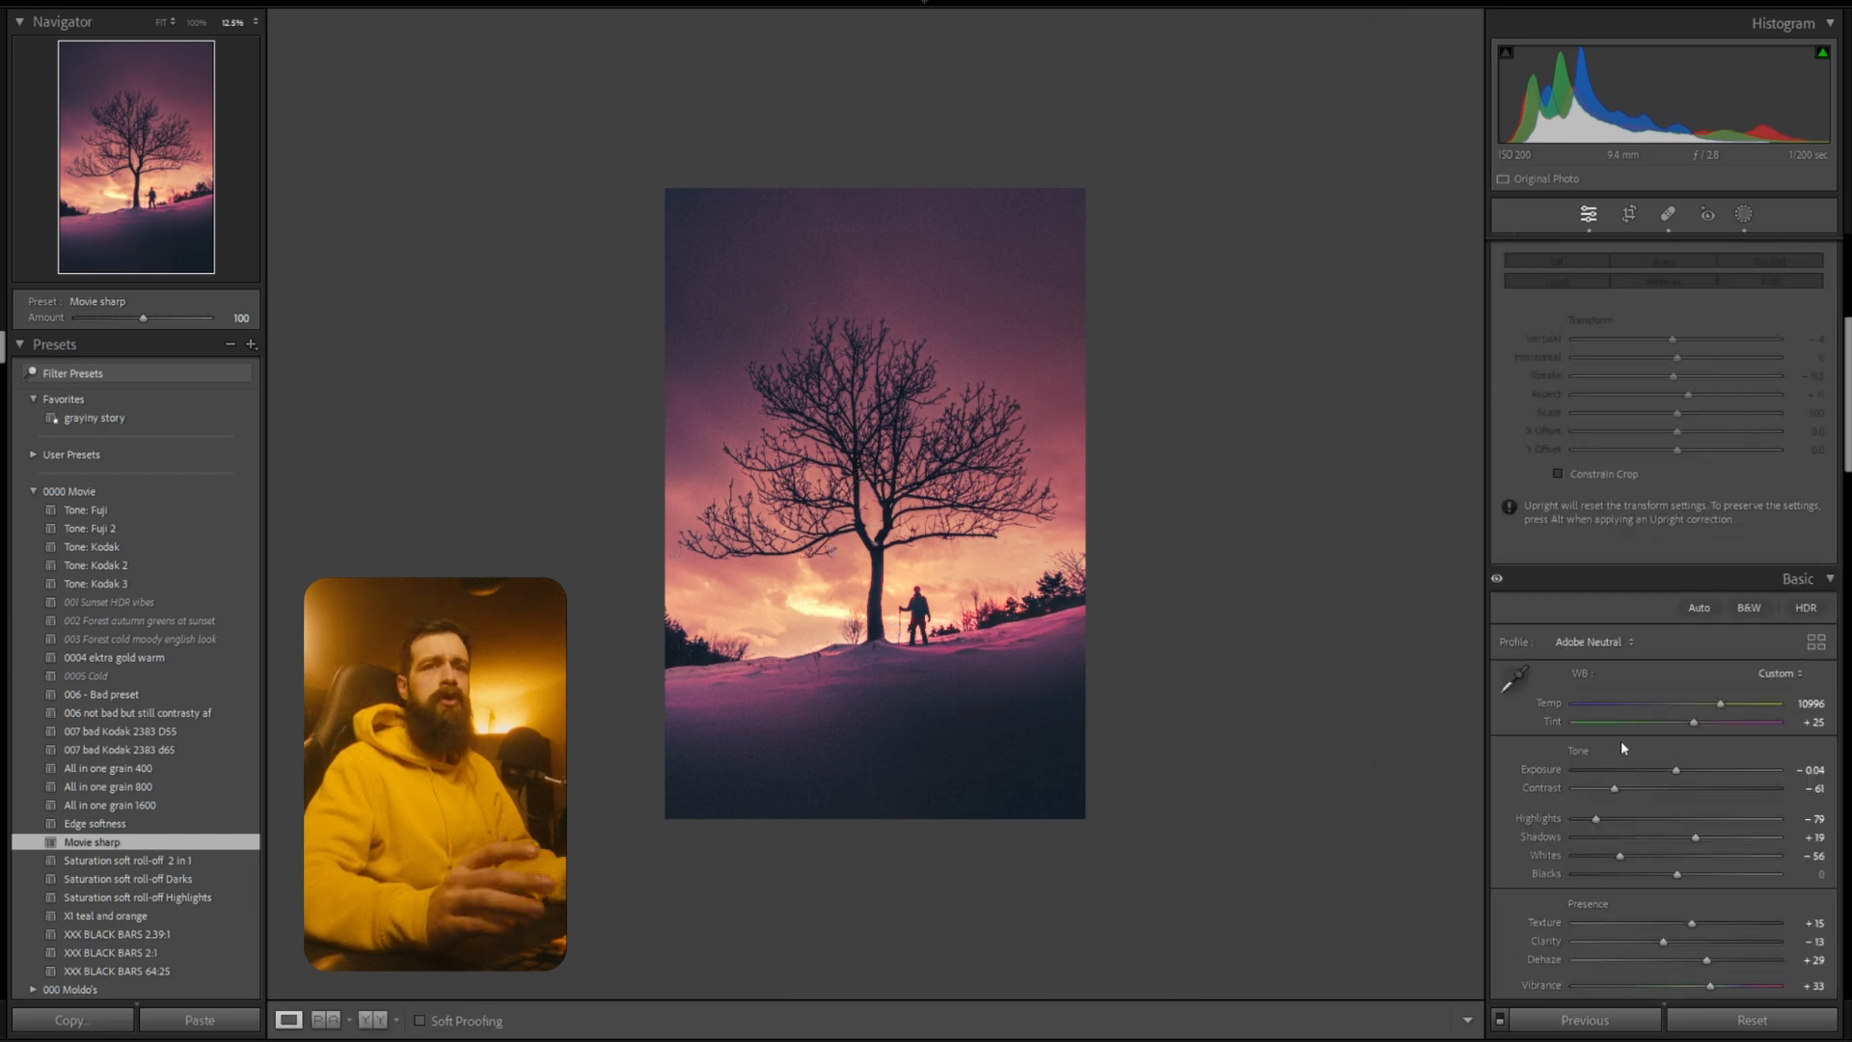
{"action": "scroll", "coordinate": [1622, 747], "scroll_direction": "down", "scroll_amount": 4}
{"action": "left_click_drag", "start_coordinate": [1567, 857], "coordinate": [1589, 851]}
{"action": "key", "text": "ctrl+z"}
{"action": "key", "text": "ctrl+z"}
{"action": "key", "text": "ctrl+z"}
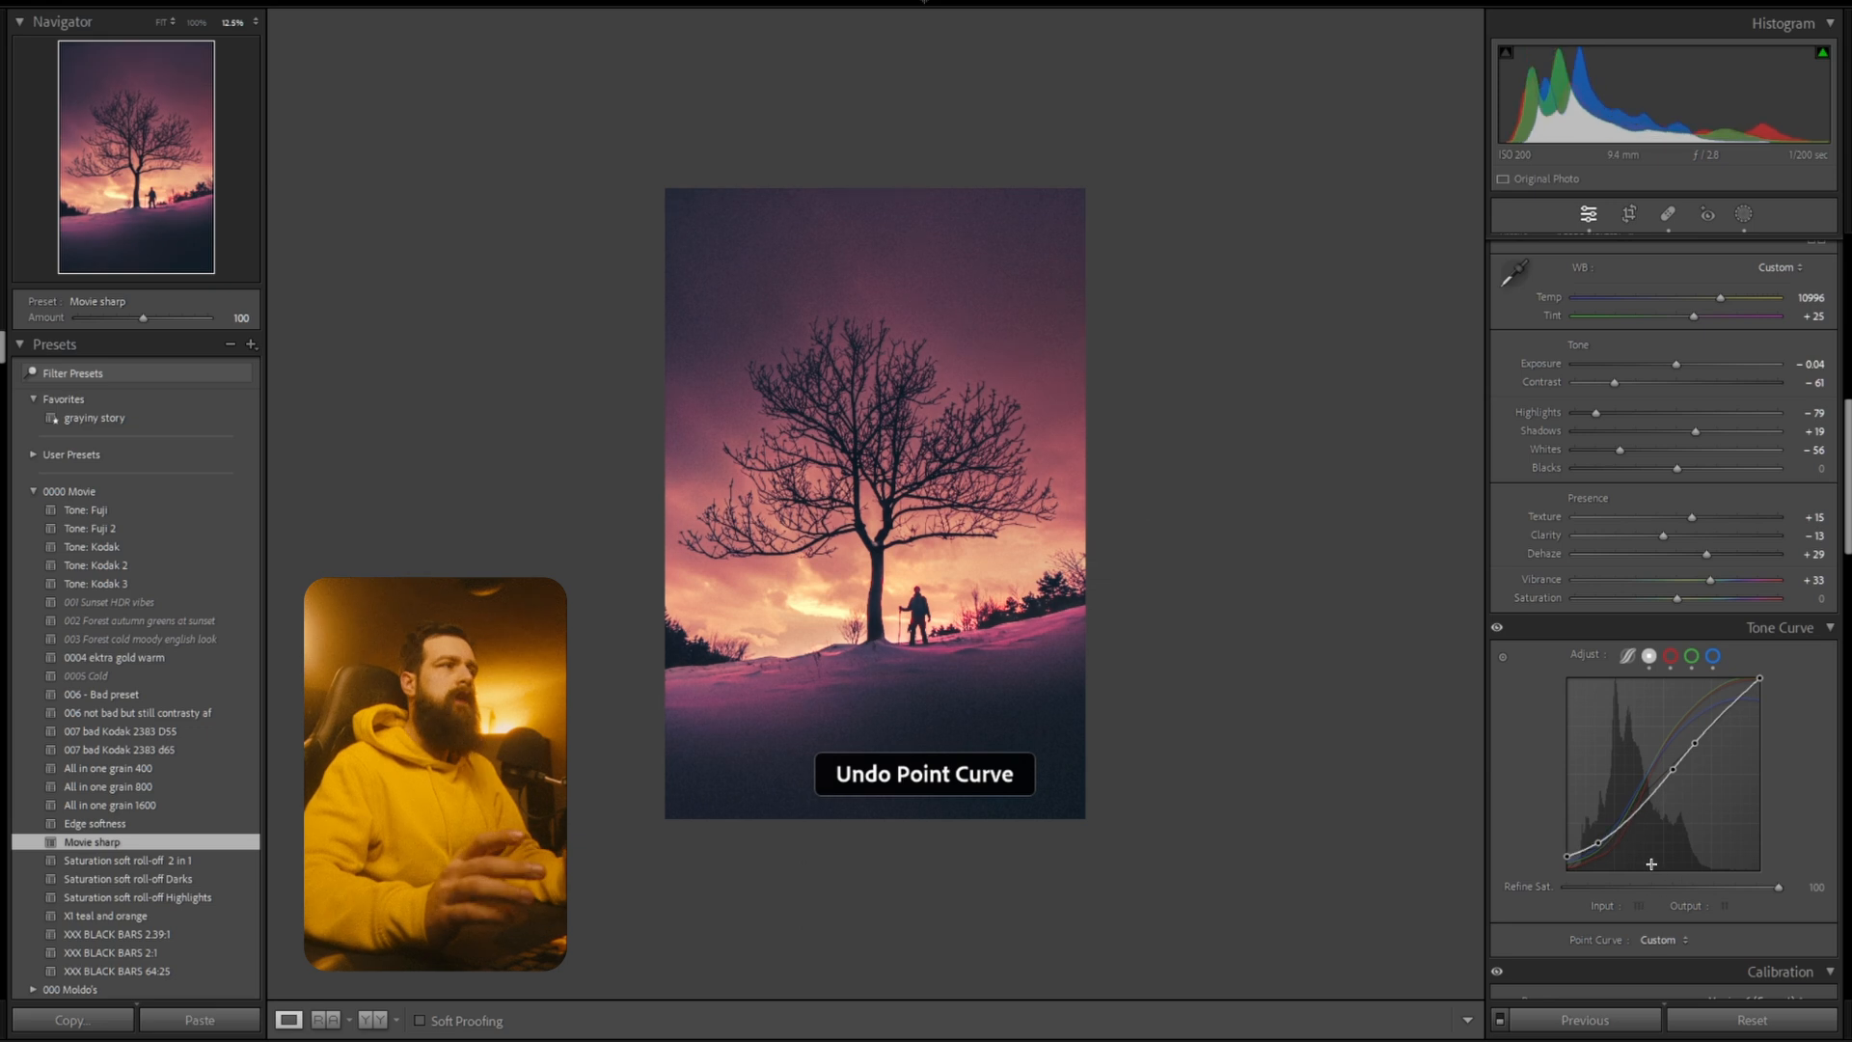
{"action": "left_click", "coordinate": [1744, 214]}
{"action": "left_click_drag", "start_coordinate": [1676, 429], "coordinate": [1658, 431]}
{"action": "left_click", "coordinate": [1589, 214]}
{"action": "left_click", "coordinate": [1744, 215]}
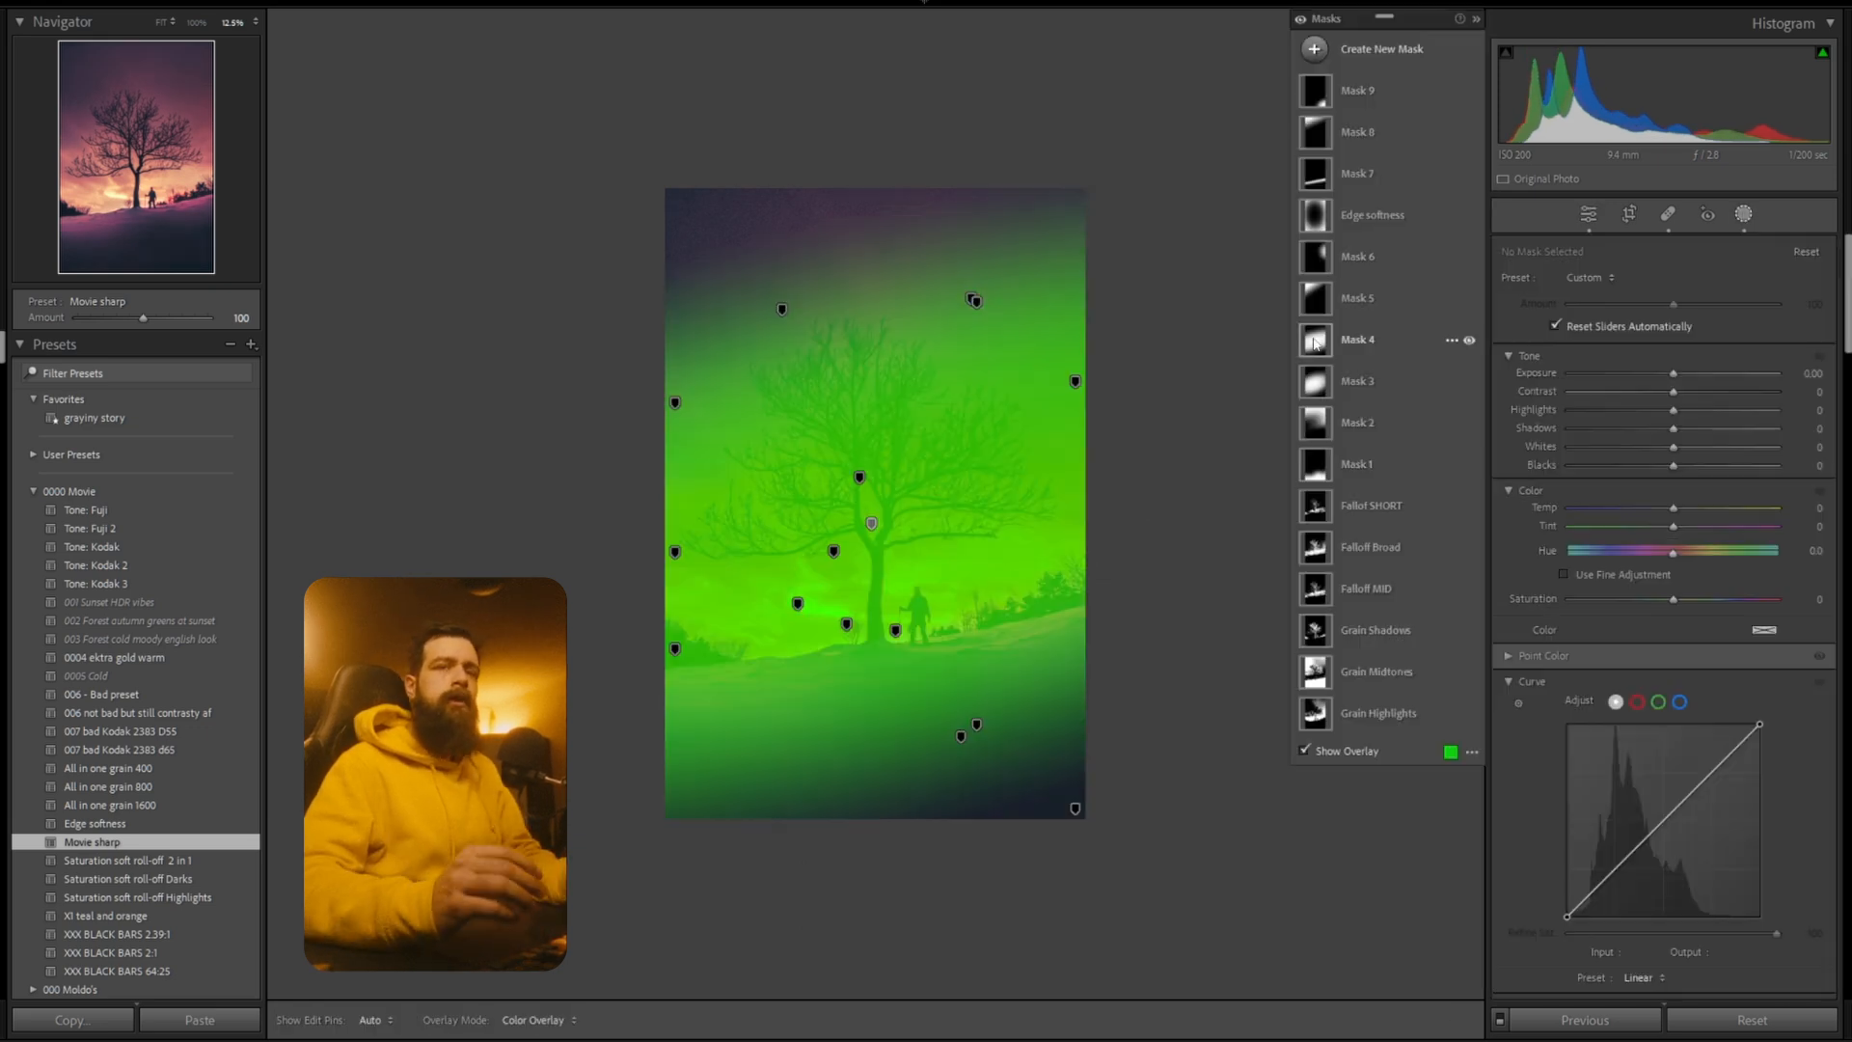
{"action": "left_click_drag", "start_coordinate": [1659, 579], "coordinate": [1684, 582]}
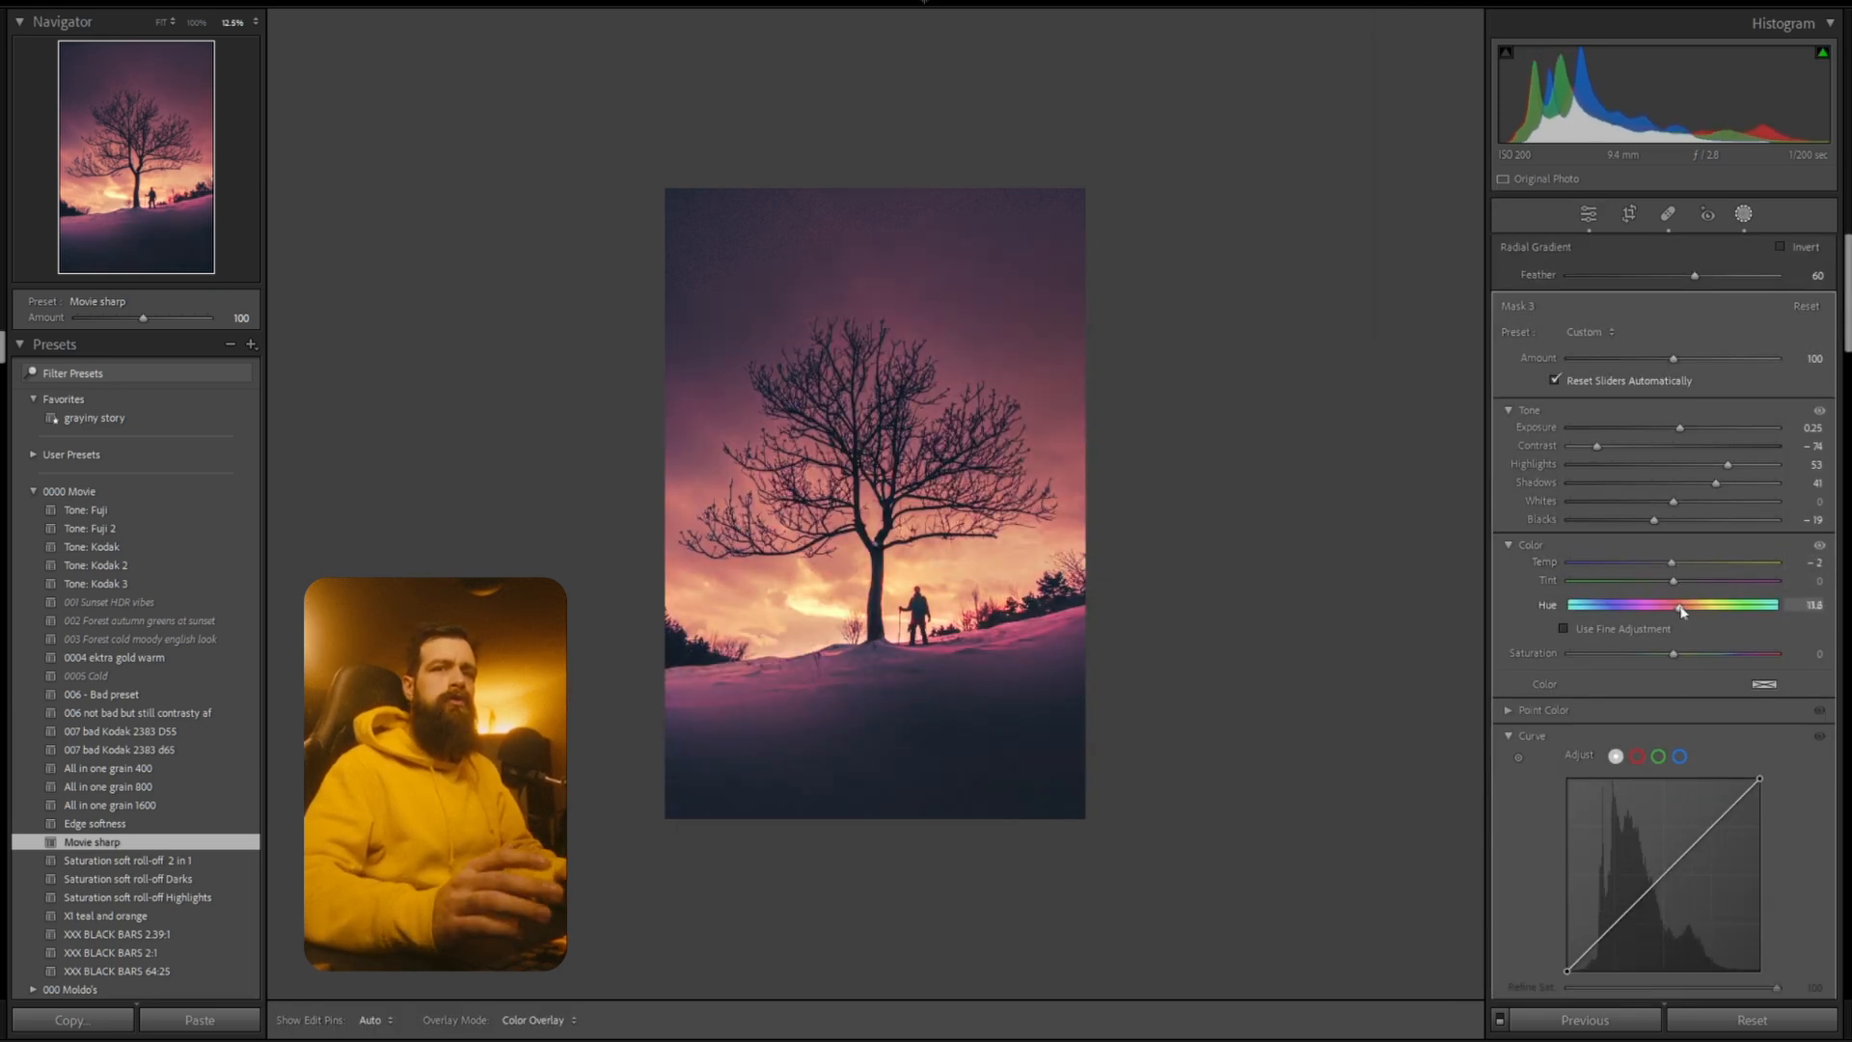
{"action": "key", "text": "ctrl+z"}
Move Mask 4's radial gradient down toward the horizon and fine-tune Mask 2's Exposure and radial gradient position.
{"action": "left_click", "coordinate": [1370, 339]}
{"action": "left_click_drag", "start_coordinate": [930, 500], "coordinate": [931, 561]}
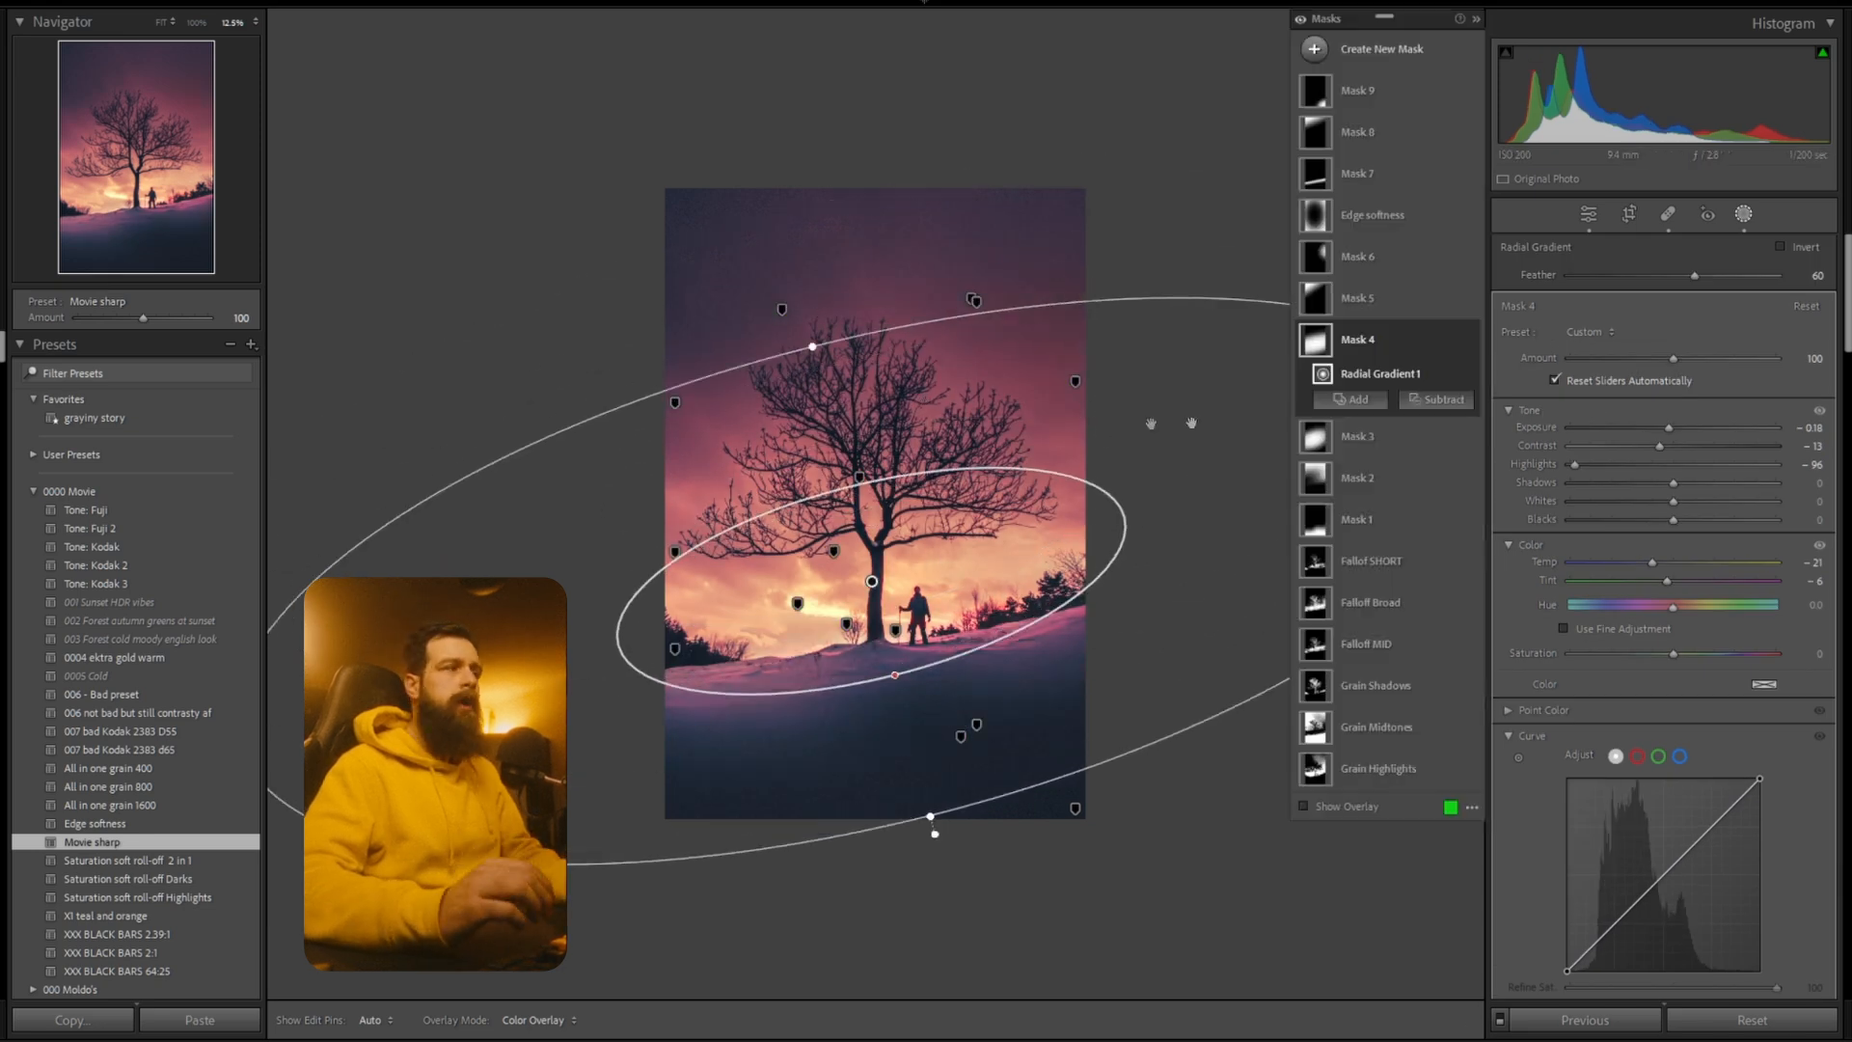
{"action": "left_click", "coordinate": [1359, 479]}
{"action": "left_click_drag", "start_coordinate": [1640, 373], "coordinate": [1643, 375]}
{"action": "left_click", "coordinate": [1347, 483]}
{"action": "left_click_drag", "start_coordinate": [1062, 477], "coordinate": [1087, 467]}
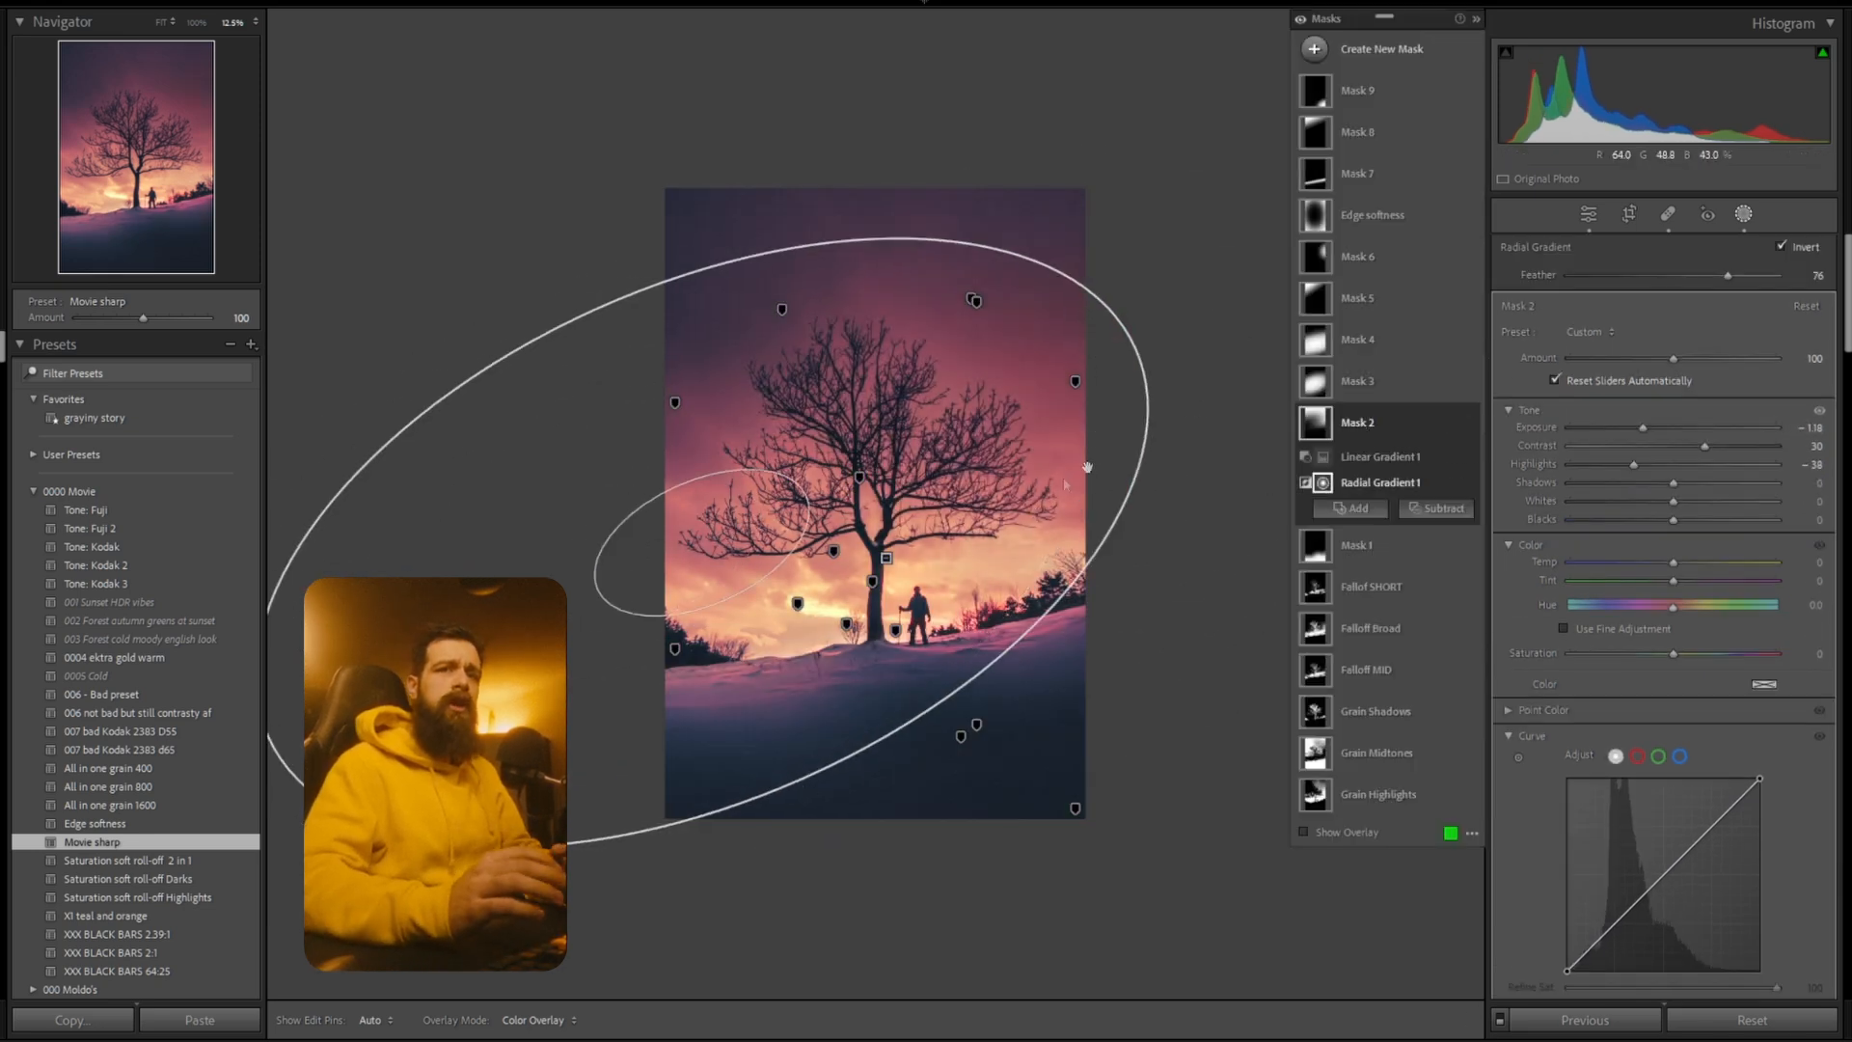
Create a new inverted radial gradient mask over the tree and snow on the photo's left side with Feather 27.
{"action": "left_click", "coordinate": [1353, 51]}
{"action": "left_click", "coordinate": [1399, 227]}
{"action": "left_click_drag", "start_coordinate": [765, 632], "coordinate": [410, 308]}
{"action": "left_click_drag", "start_coordinate": [1728, 276], "coordinate": [1626, 276]}
{"action": "left_click", "coordinate": [1782, 247]}
{"action": "key", "text": "ctrl+minus"}
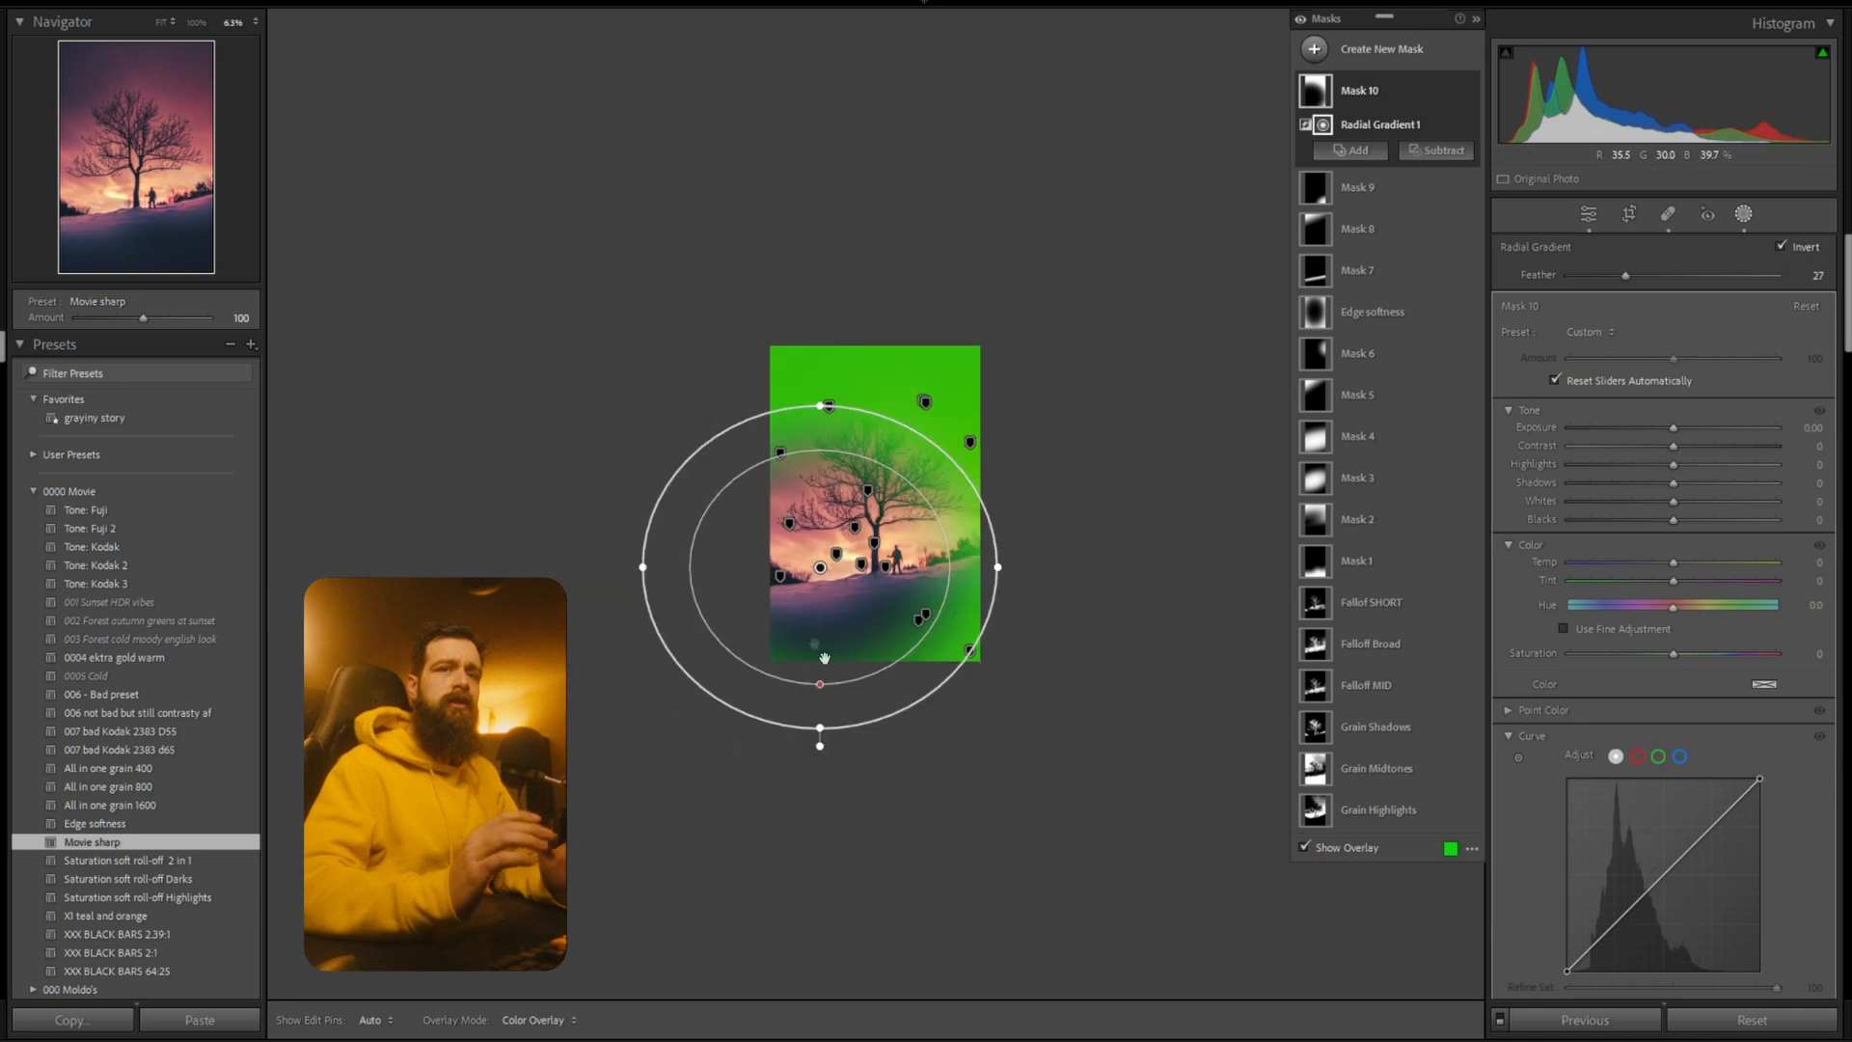
Stretch Mask 10's inverted radial gradient taller and slightly wider, and move it slightly up and left.
{"action": "left_click_drag", "start_coordinate": [820, 729], "coordinate": [819, 865]}
{"action": "left_click_drag", "start_coordinate": [642, 567], "coordinate": [622, 568]}
{"action": "left_click_drag", "start_coordinate": [820, 567], "coordinate": [809, 541]}
Subtract radial gradients at the photo's lower-right and upper-left corners from Mask 10 and set its Exposure to −0.07.
{"action": "left_click", "coordinate": [1437, 151]}
{"action": "left_click", "coordinate": [1493, 375]}
{"action": "mouse_move", "coordinate": [1061, 691]}
{"action": "left_mouse_down"}
{"action": "mouse_move", "coordinate": [838, 539]}
{"action": "mouse_move", "coordinate": [835, 515]}
{"action": "left_mouse_up"}
{"action": "left_click", "coordinate": [1437, 176]}
{"action": "left_click", "coordinate": [1476, 401]}
{"action": "left_click_drag", "start_coordinate": [724, 318], "coordinate": [879, 453]}
{"action": "left_click_drag", "start_coordinate": [1674, 428], "coordinate": [1672, 427]}
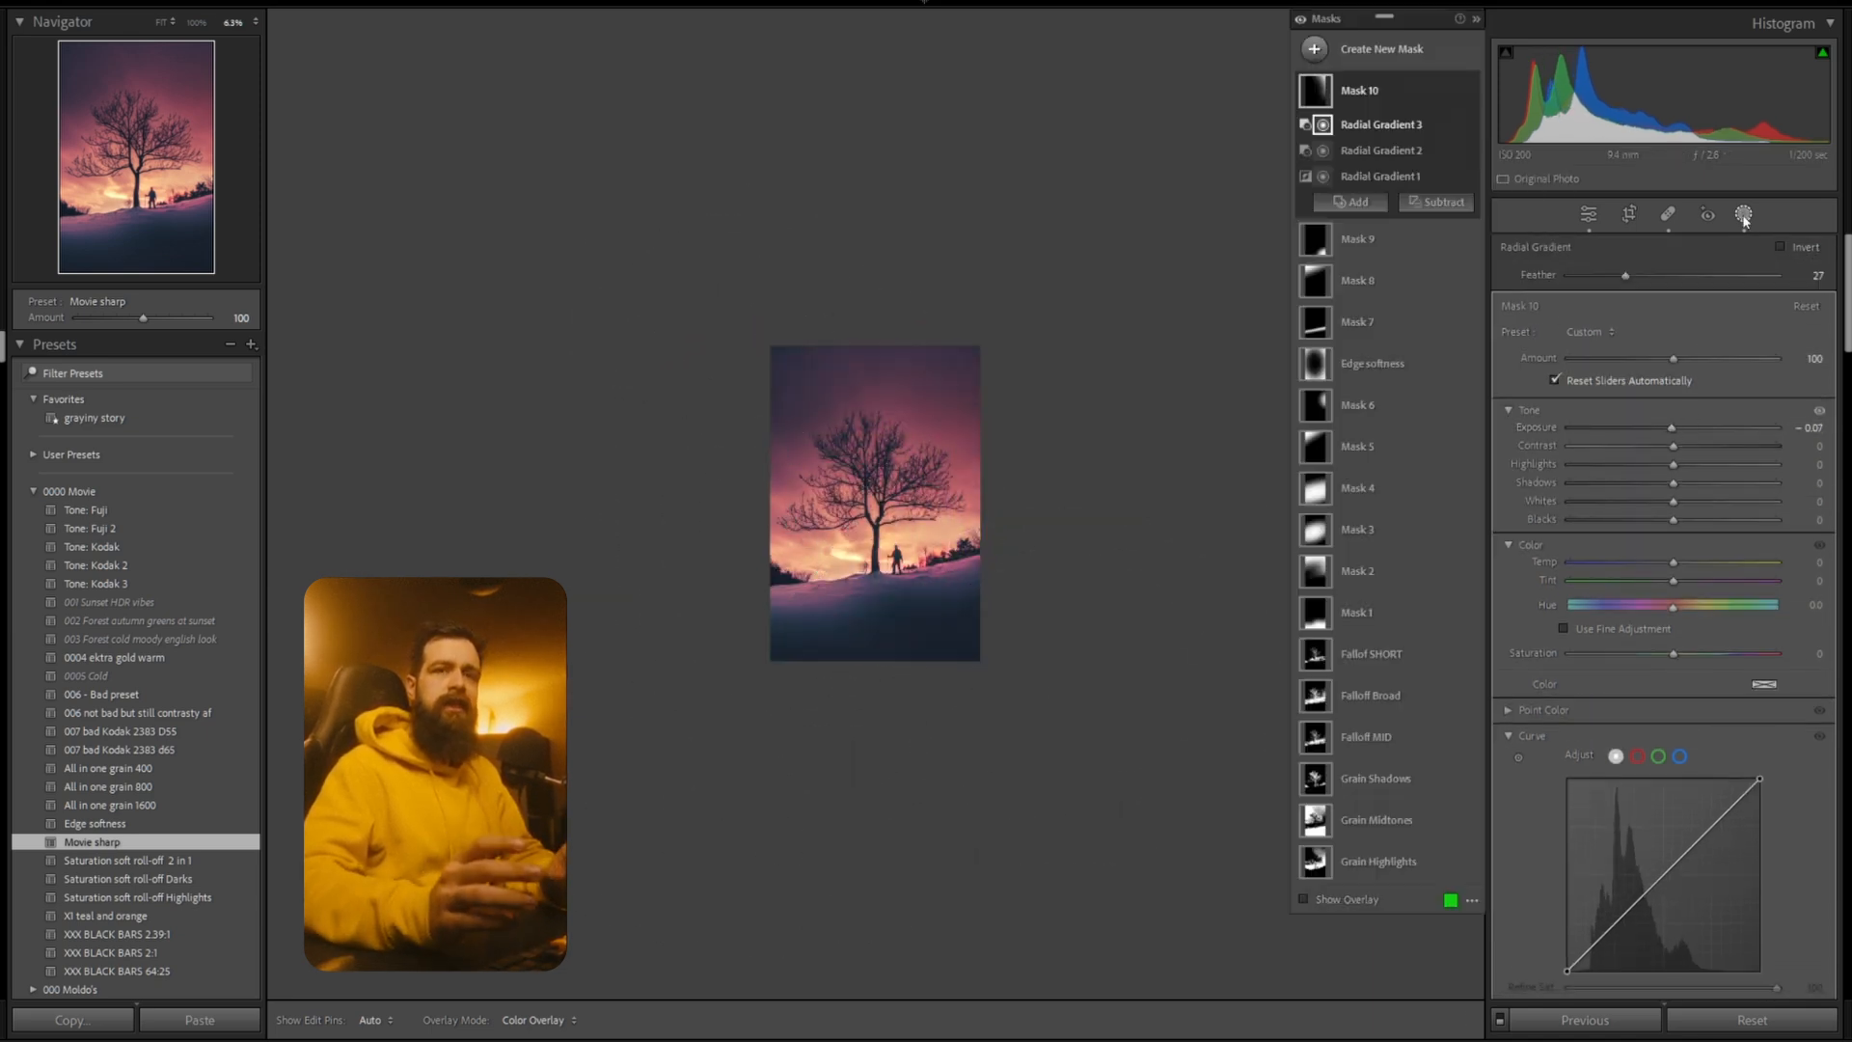
Reshape Mask 1's non-inverted radial gradient into a long tilted ellipse and move its centre below the photo's lower-right corner.
{"action": "left_click", "coordinate": [1744, 220]}
{"action": "left_click", "coordinate": [1745, 220]}
{"action": "left_click", "coordinate": [1351, 505]}
{"action": "left_click", "coordinate": [1325, 541]}
{"action": "left_click_drag", "start_coordinate": [899, 624], "coordinate": [897, 604]}
{"action": "left_click_drag", "start_coordinate": [950, 582], "coordinate": [938, 587]}
{"action": "left_click_drag", "start_coordinate": [918, 649], "coordinate": [1009, 828]}
{"action": "left_click_drag", "start_coordinate": [896, 609], "coordinate": [905, 795]}
{"action": "left_click_drag", "start_coordinate": [976, 775], "coordinate": [1008, 829]}
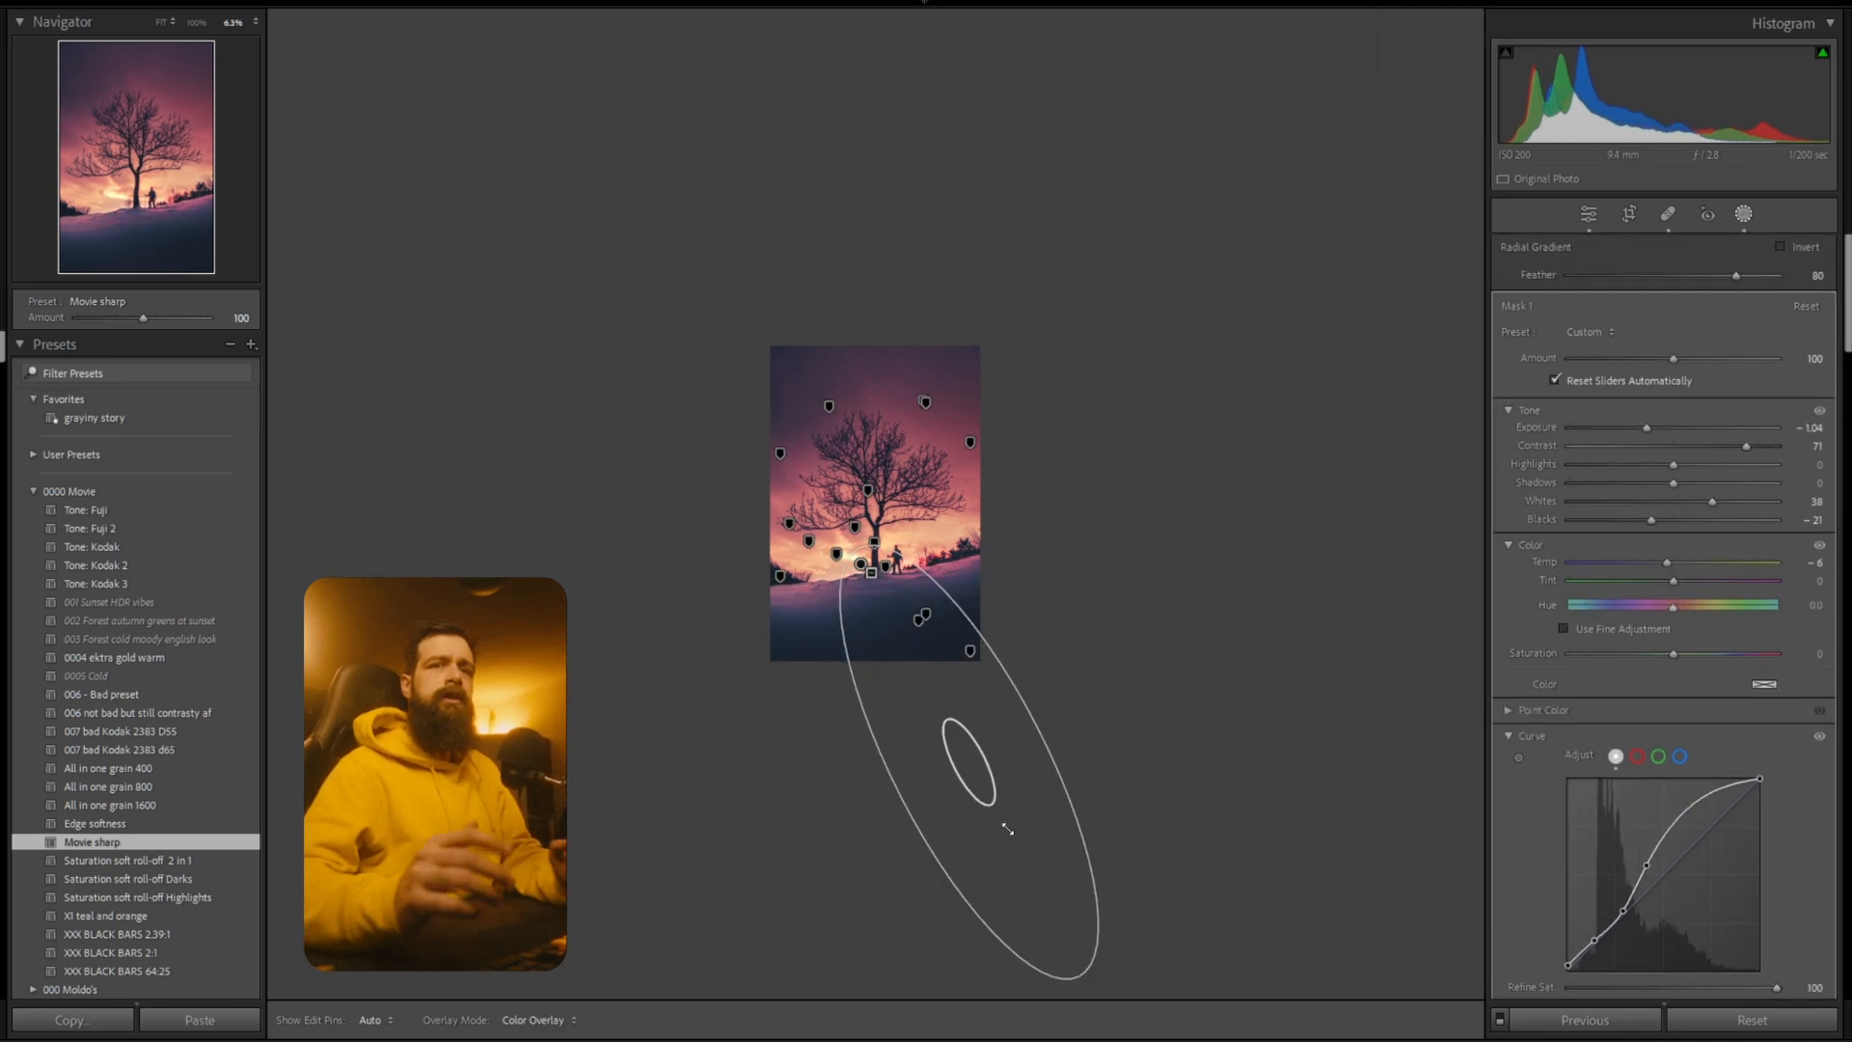
Move Mask 1's inverted radial gradient slightly down along the horizon.
{"action": "left_click", "coordinate": [1745, 215]}
{"action": "left_click", "coordinate": [1744, 215]}
{"action": "left_click", "coordinate": [1351, 503]}
{"action": "left_click", "coordinate": [861, 563]}
{"action": "left_click_drag", "start_coordinate": [859, 567], "coordinate": [857, 576]}
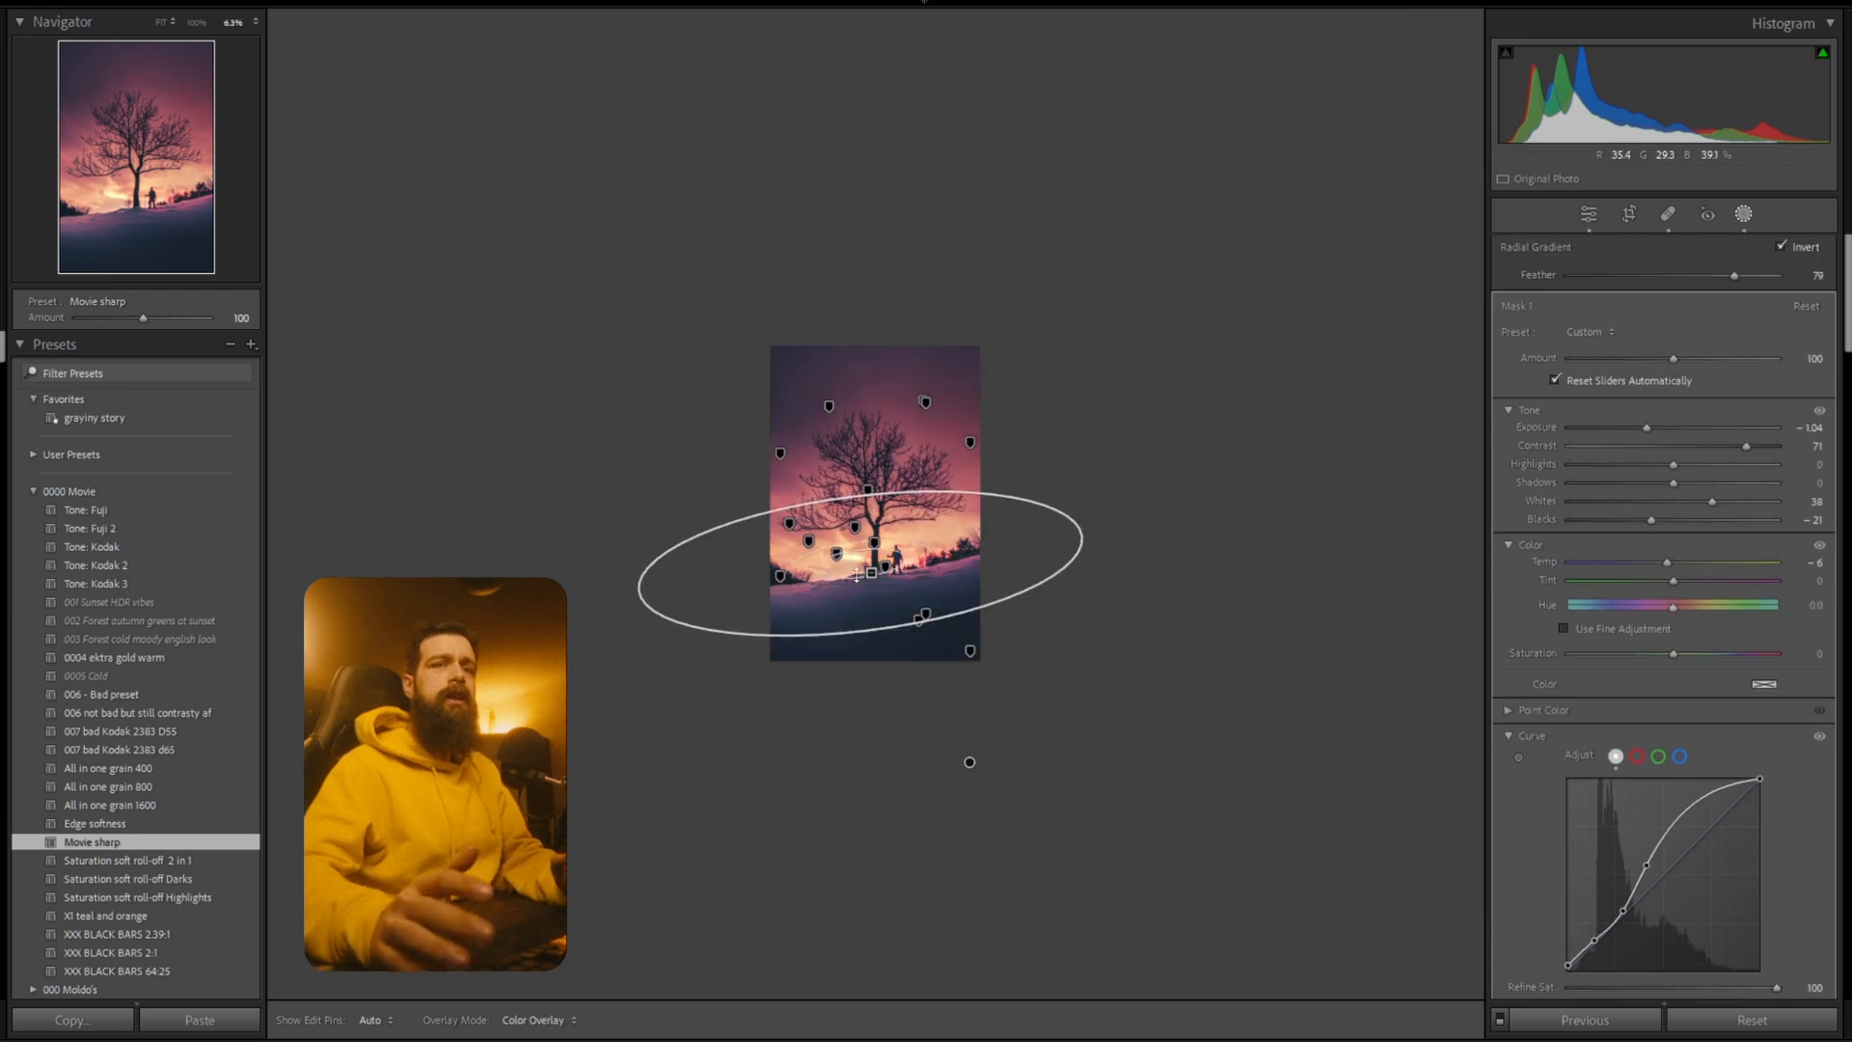
Set the manual Lens Corrections vignetting Amount to +36.
{"action": "left_click", "coordinate": [1744, 214]}
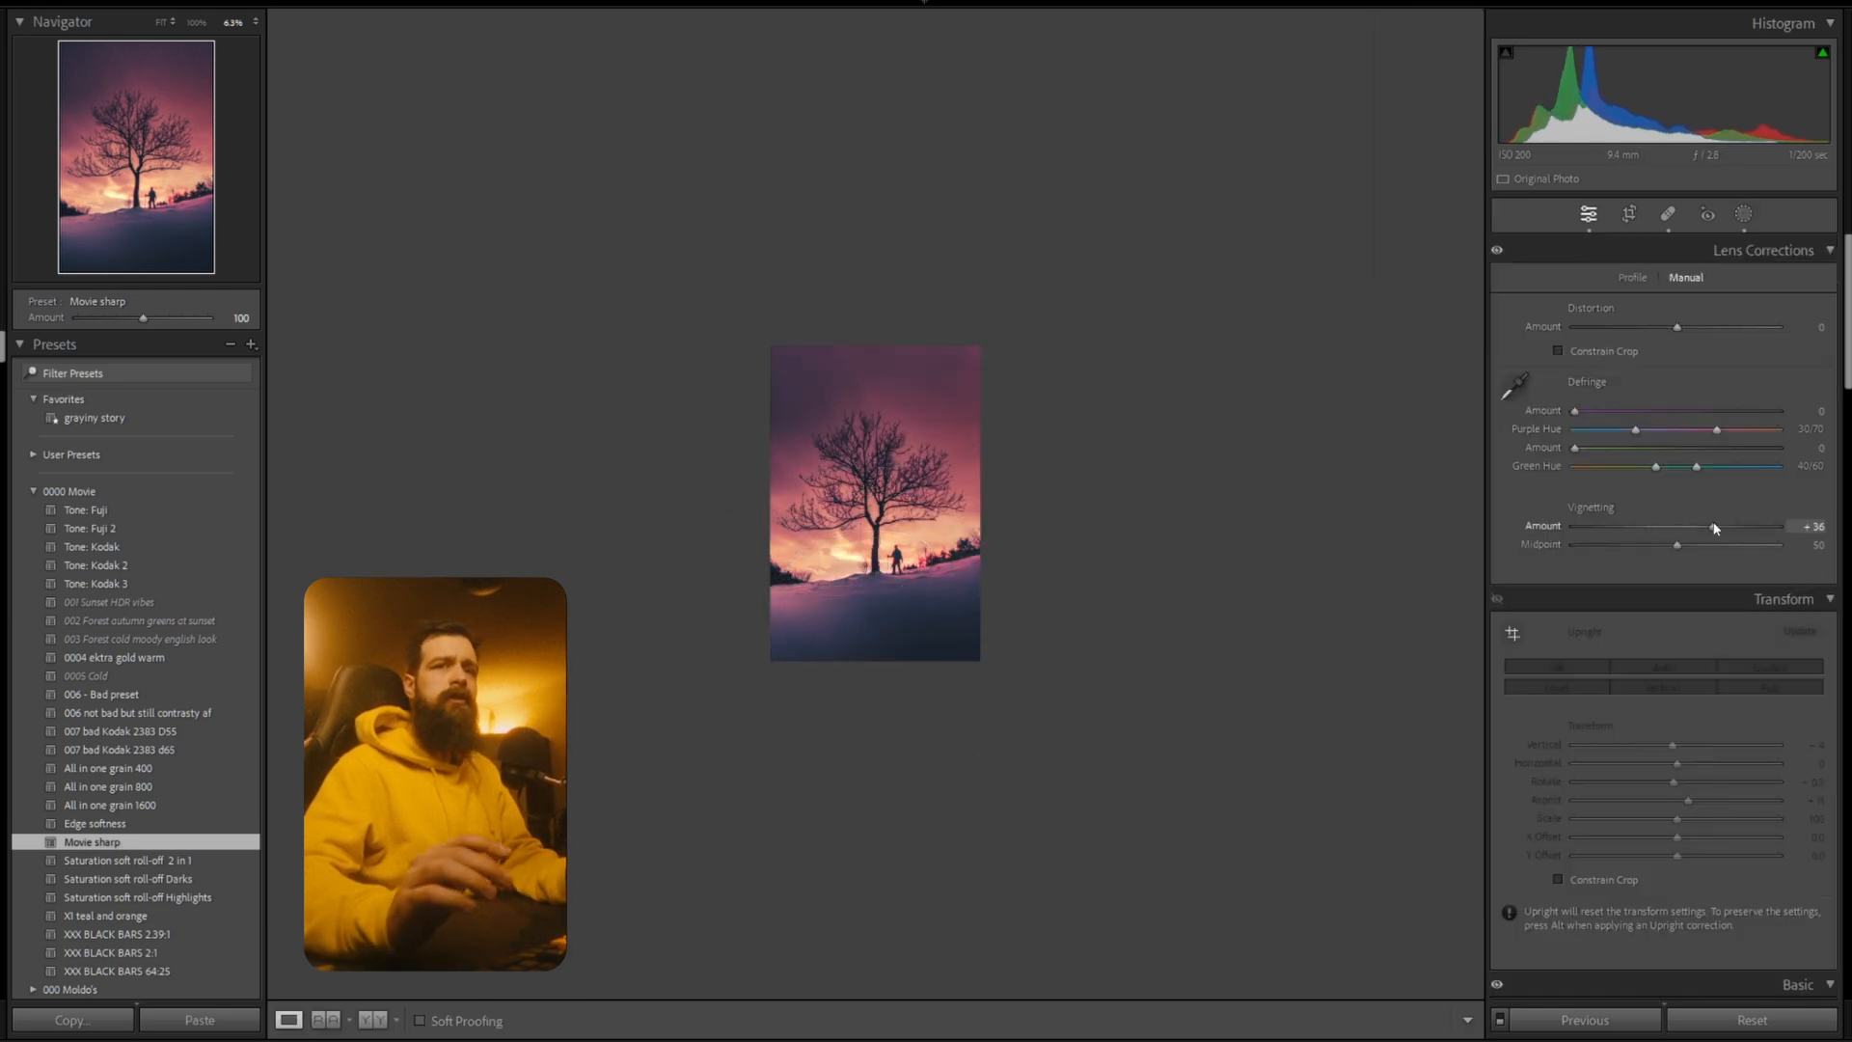
{"action": "left_click", "coordinate": [1744, 214]}
Widen, tilt and shift Mask 9's radial gradient outward at the photo's lower-right edge, lower its Contrast slightly and subtract an area from it.
{"action": "left_click", "coordinate": [994, 672]}
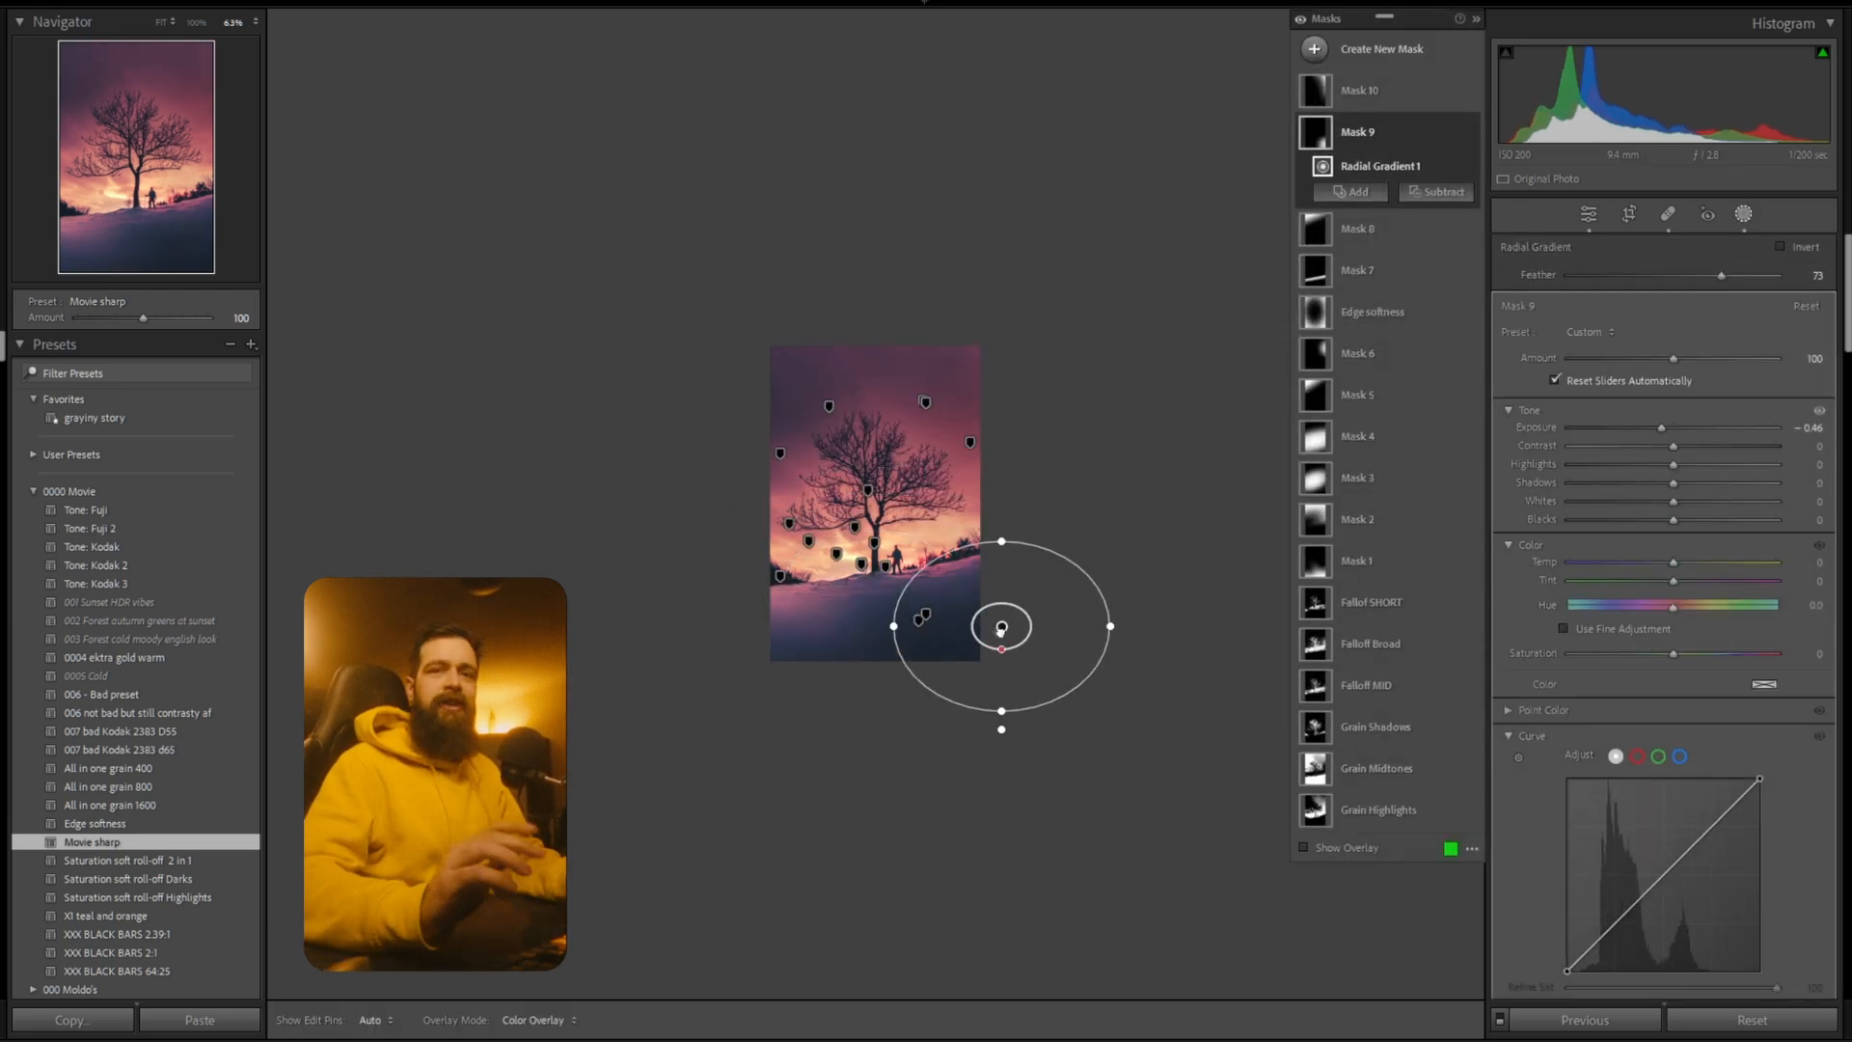
{"action": "left_click_drag", "start_coordinate": [820, 615], "coordinate": [821, 653]}
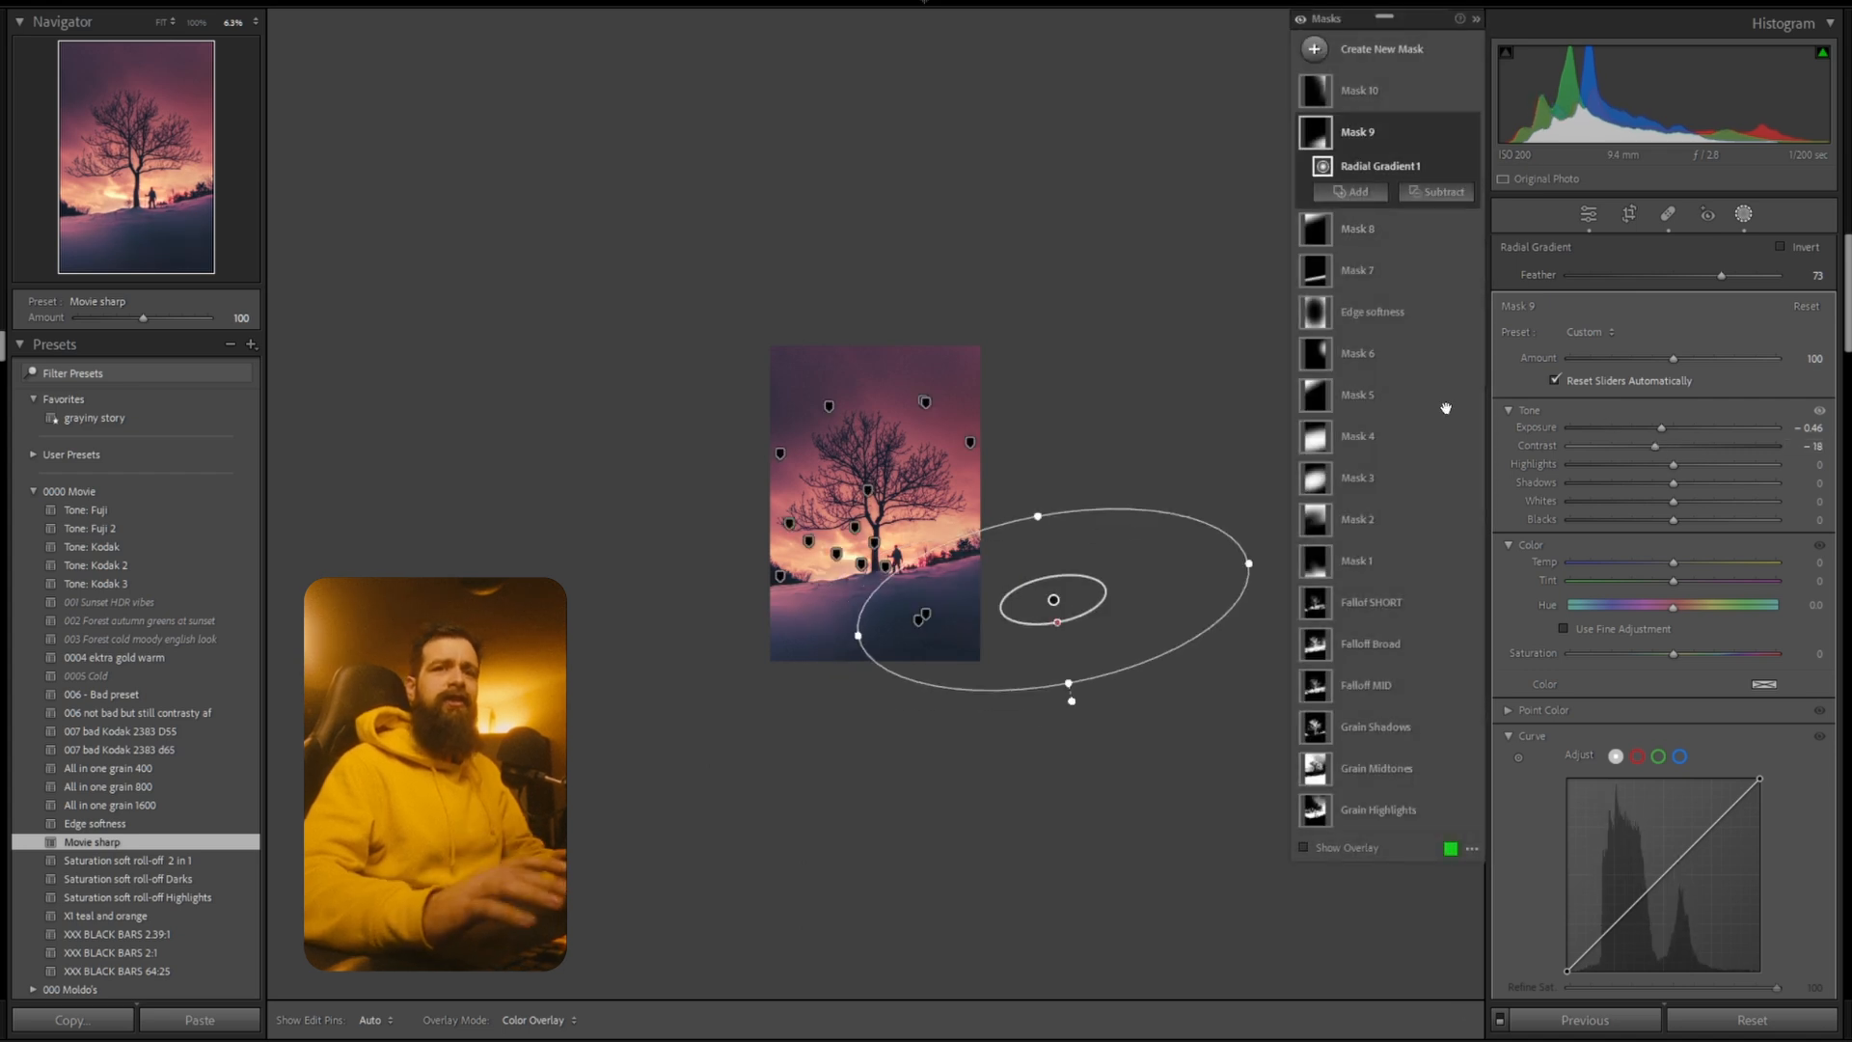
{"action": "left_click", "coordinate": [1436, 192]}
{"action": "left_click", "coordinate": [1447, 326]}
{"action": "key", "text": "h"}
{"action": "left_click", "coordinate": [1748, 216]}
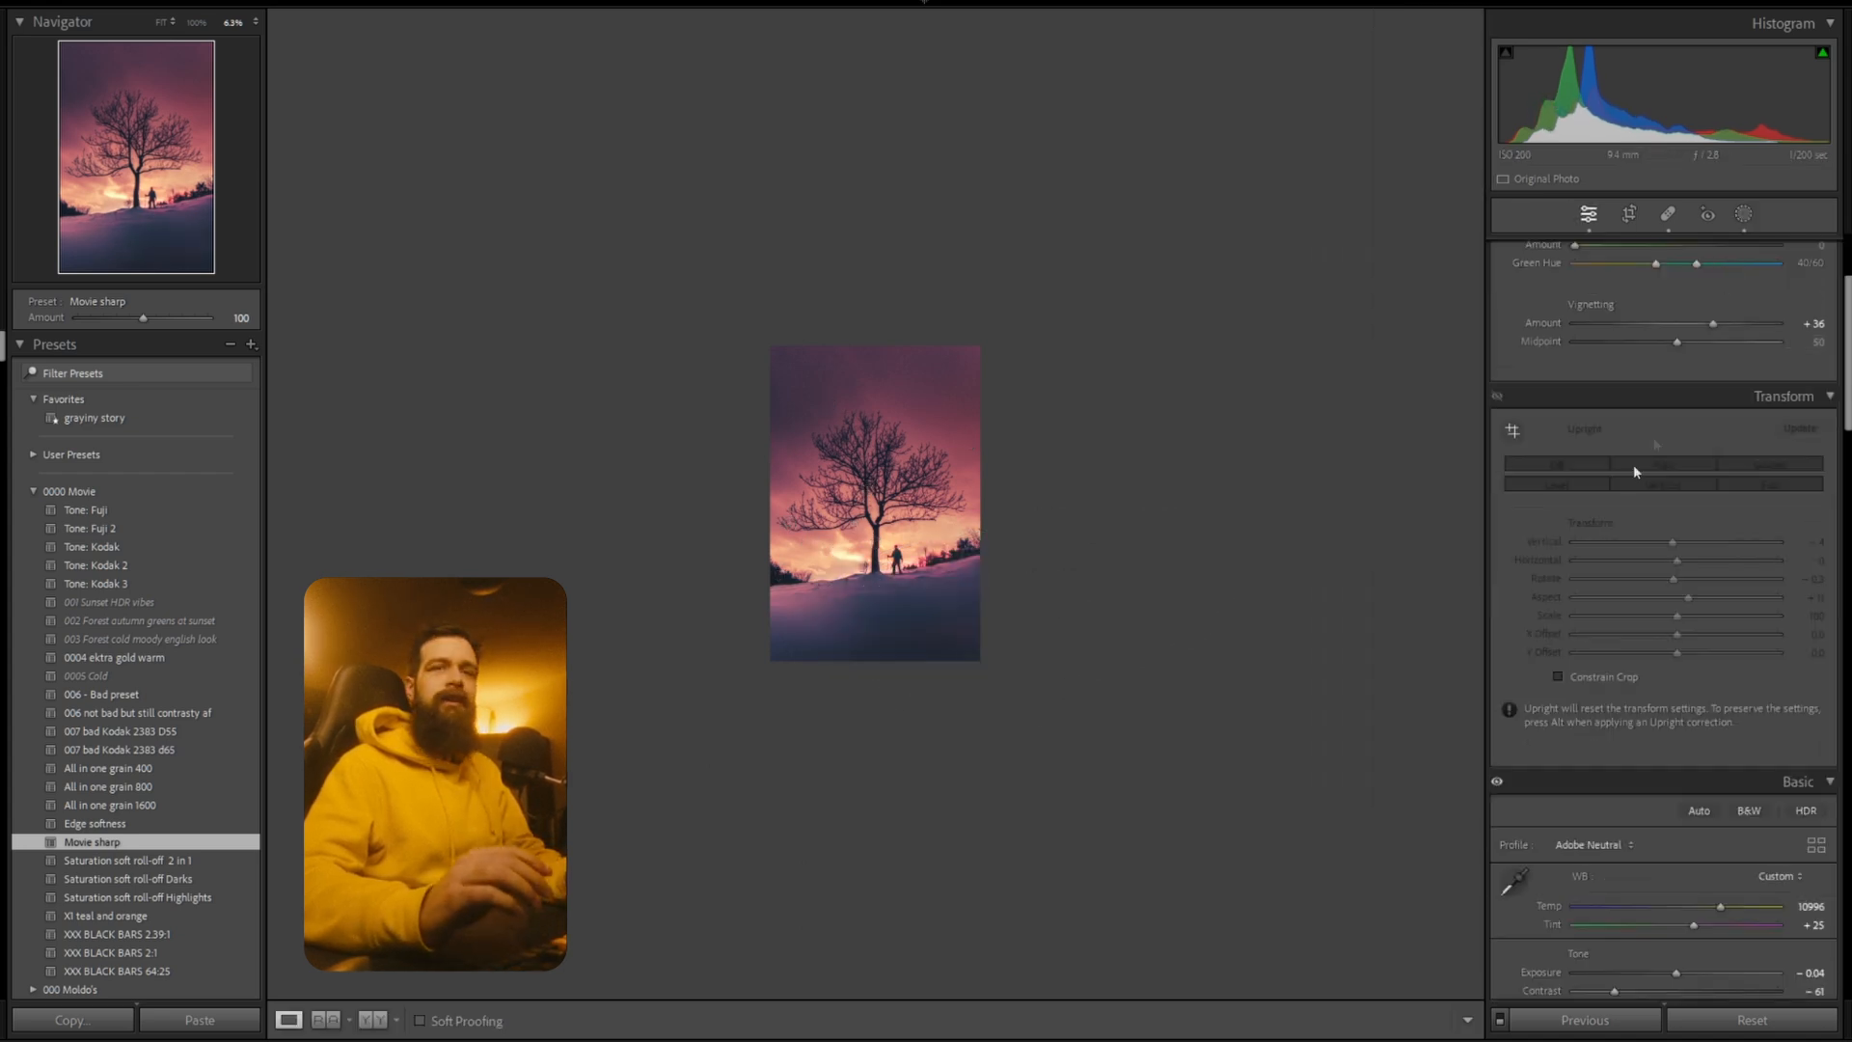
{"action": "left_click", "coordinate": [1748, 216]}
{"action": "left_click", "coordinate": [1372, 624]}
{"action": "left_click", "coordinate": [1389, 724]}
{"action": "mouse_move", "coordinate": [777, 649]}
{"action": "left_mouse_down"}
{"action": "mouse_move", "coordinate": [810, 673]}
{"action": "mouse_move", "coordinate": [918, 618]}
{"action": "left_mouse_up"}
{"action": "key", "text": "ctrl+z"}
{"action": "left_click", "coordinate": [1380, 507]}
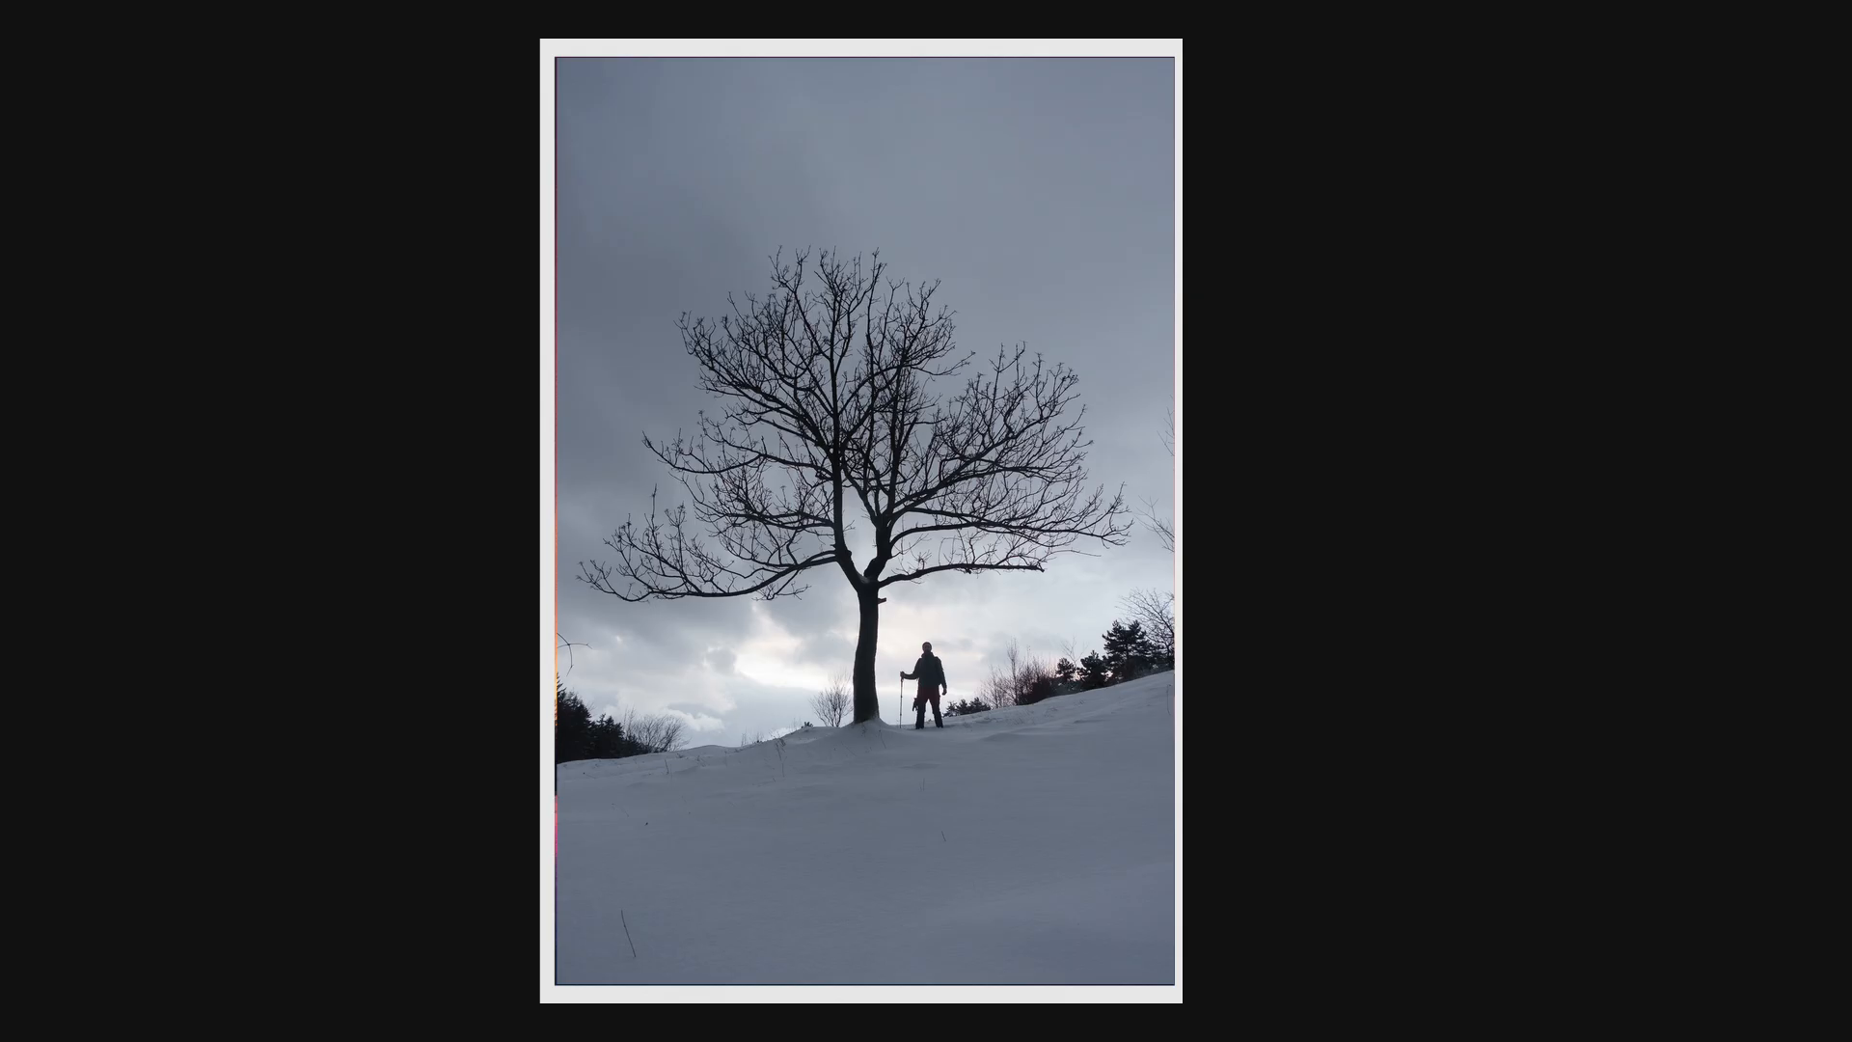